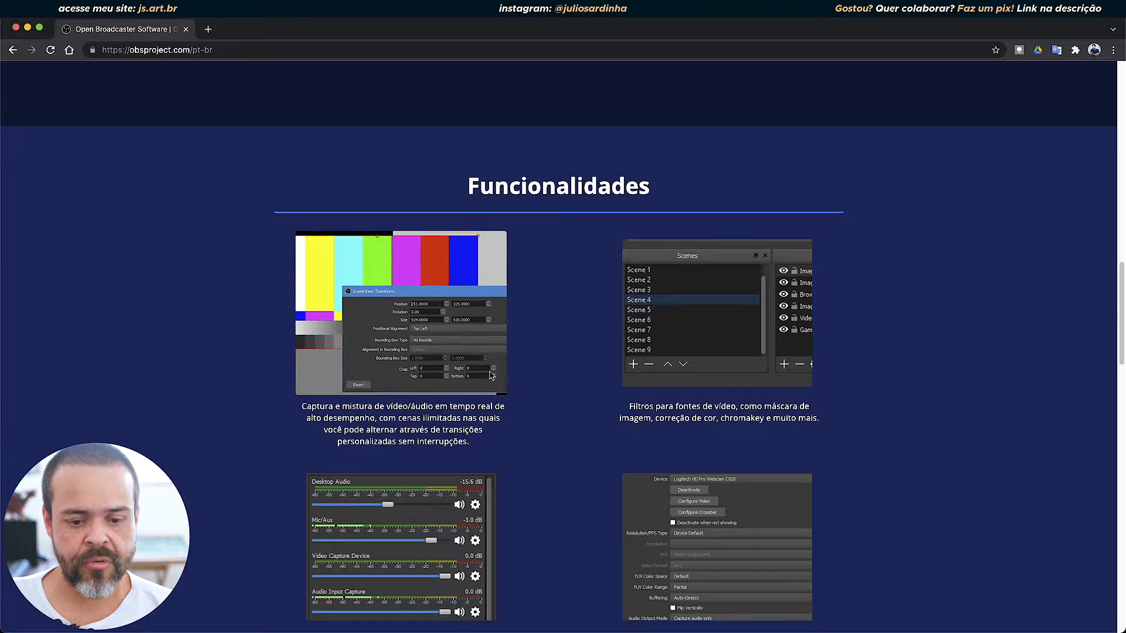
Step: Look through the Funcionalidades, Crie Produções Profissionais and Criatividade Colaborativa sections of the OBS Project website
{"action": "scroll", "coordinate": [568, 403], "scroll_direction": "down", "scroll_amount": 2}
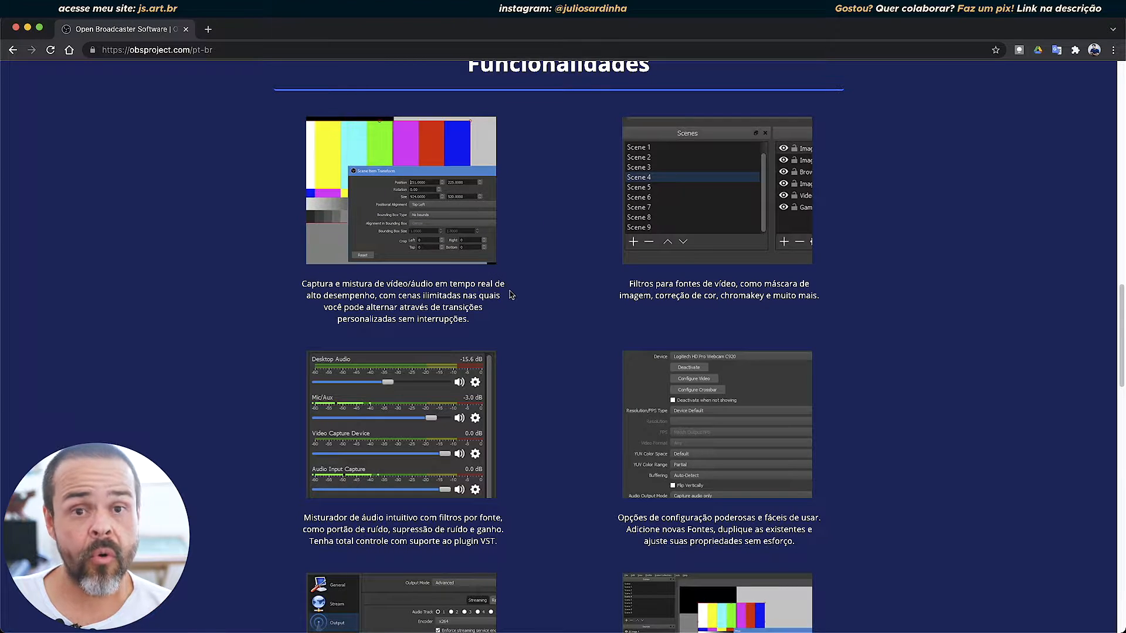
{"action": "scroll", "coordinate": [568, 315], "scroll_direction": "down", "scroll_amount": 3}
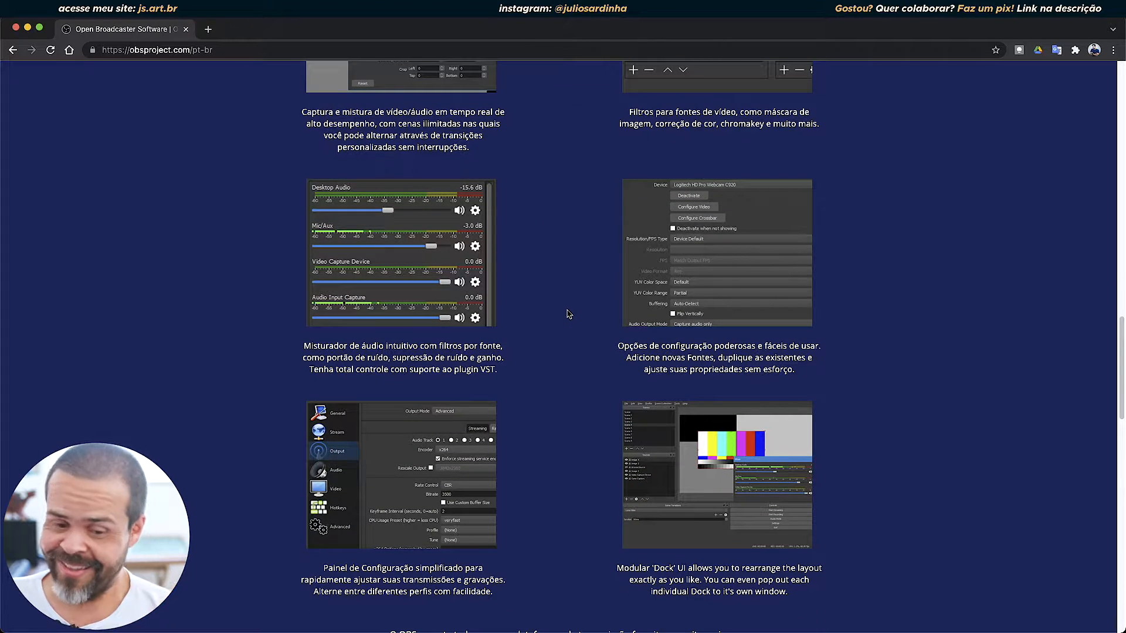
{"action": "scroll", "coordinate": [567, 315], "scroll_direction": "down", "scroll_amount": 1}
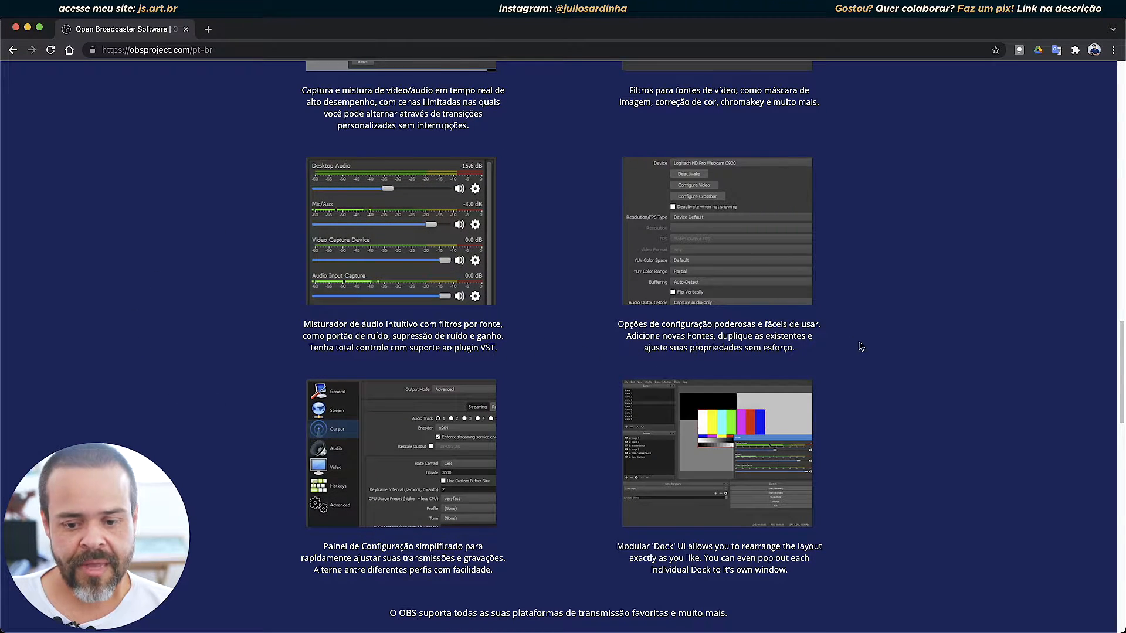
{"action": "scroll", "coordinate": [595, 326], "scroll_direction": "down", "scroll_amount": 5}
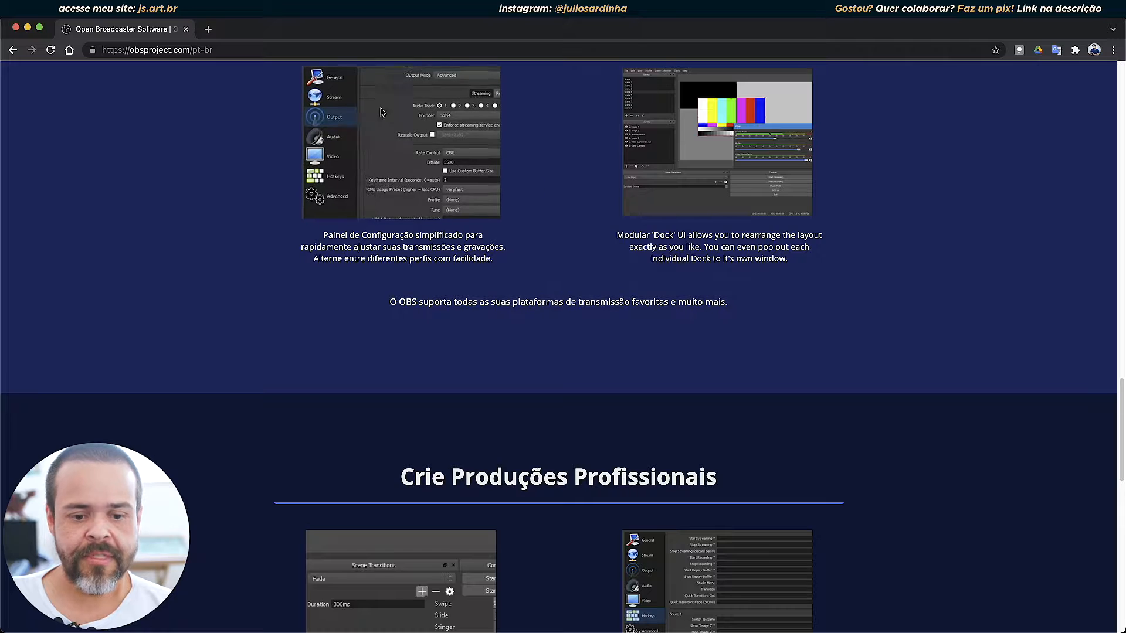
{"action": "scroll", "coordinate": [531, 272], "scroll_direction": "up", "scroll_amount": 2}
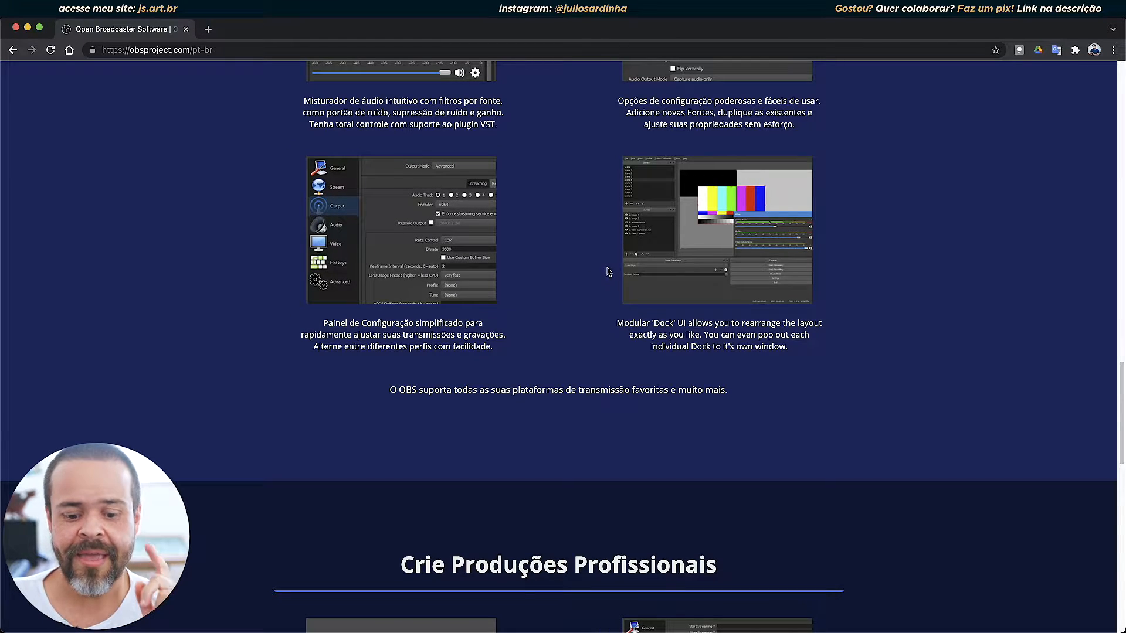
{"action": "scroll", "coordinate": [583, 318], "scroll_direction": "down", "scroll_amount": 6}
{"action": "scroll", "coordinate": [584, 318], "scroll_direction": "down", "scroll_amount": 2}
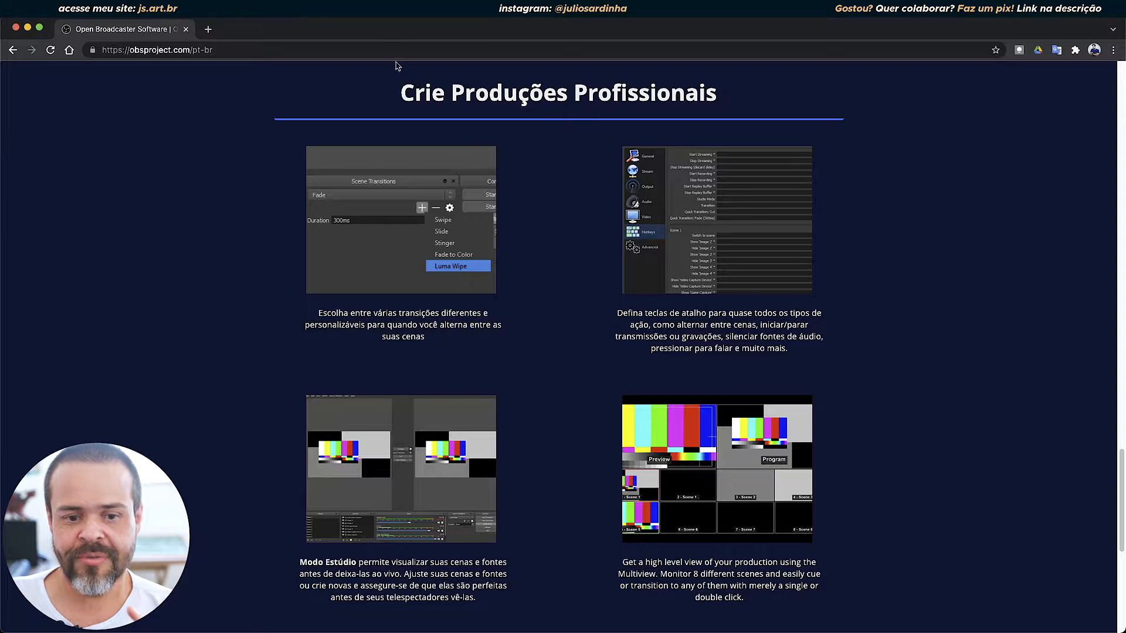
{"action": "left_click_drag", "start_coordinate": [401, 94], "coordinate": [736, 98]}
{"action": "left_click", "coordinate": [736, 98]}
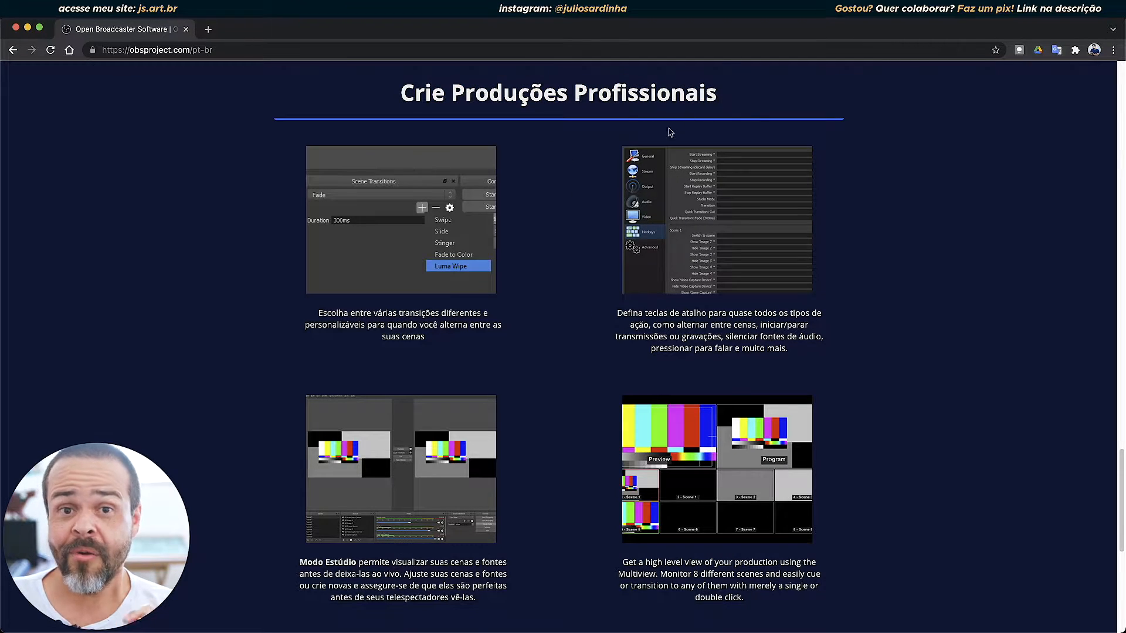
{"action": "scroll", "coordinate": [573, 271], "scroll_direction": "down", "scroll_amount": 1}
{"action": "scroll", "coordinate": [573, 271], "scroll_direction": "down", "scroll_amount": 4}
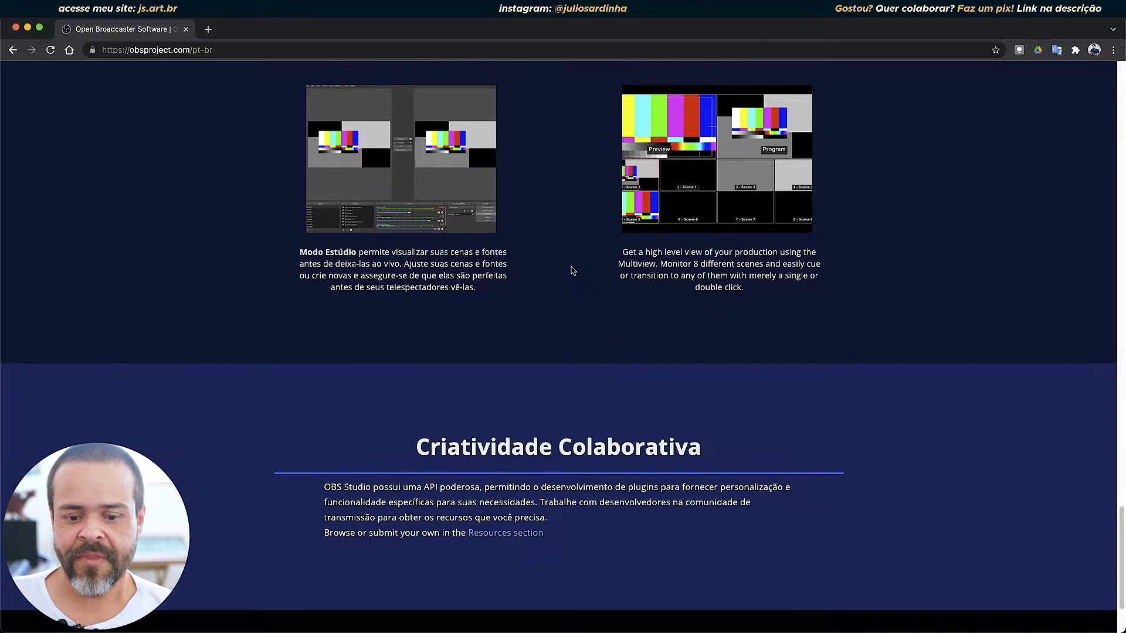
Step: Switch to OBS and view the usage options in the Assistente de configuração, cancelling it without applying anything
{"action": "key", "text": "super+Tab"}
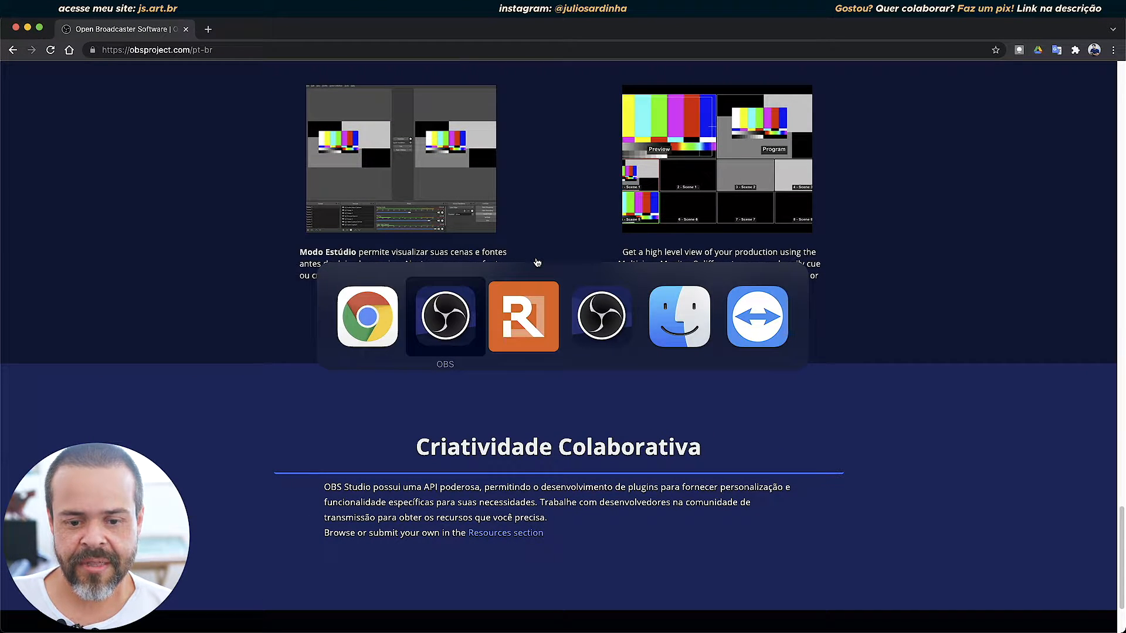
{"action": "key", "text": "super+Tab"}
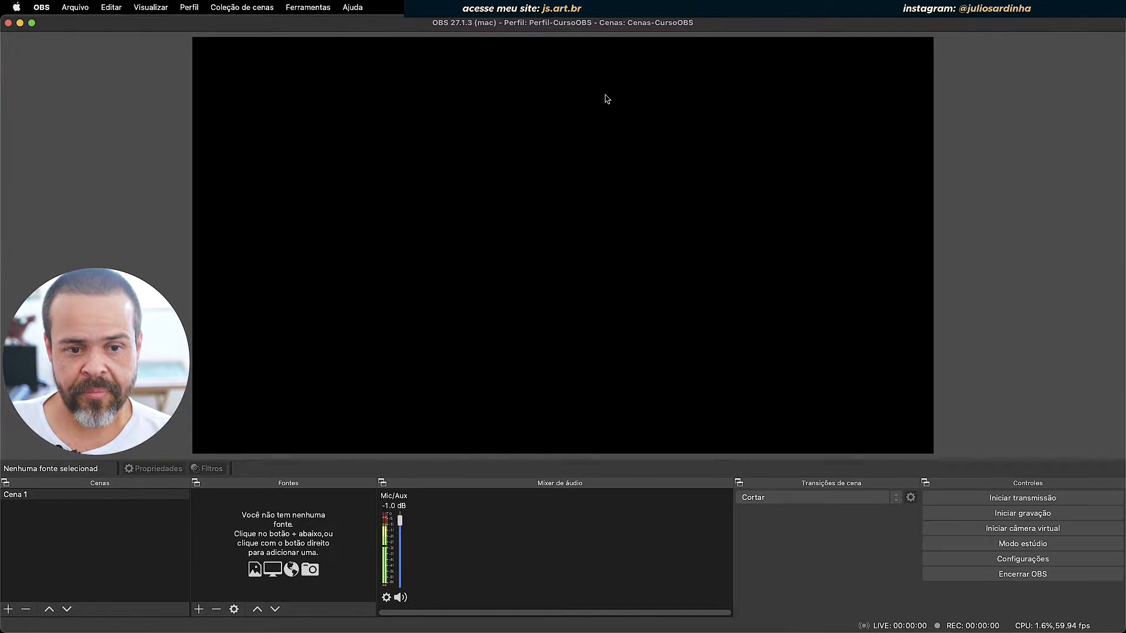
{"action": "left_click", "coordinate": [306, 9]}
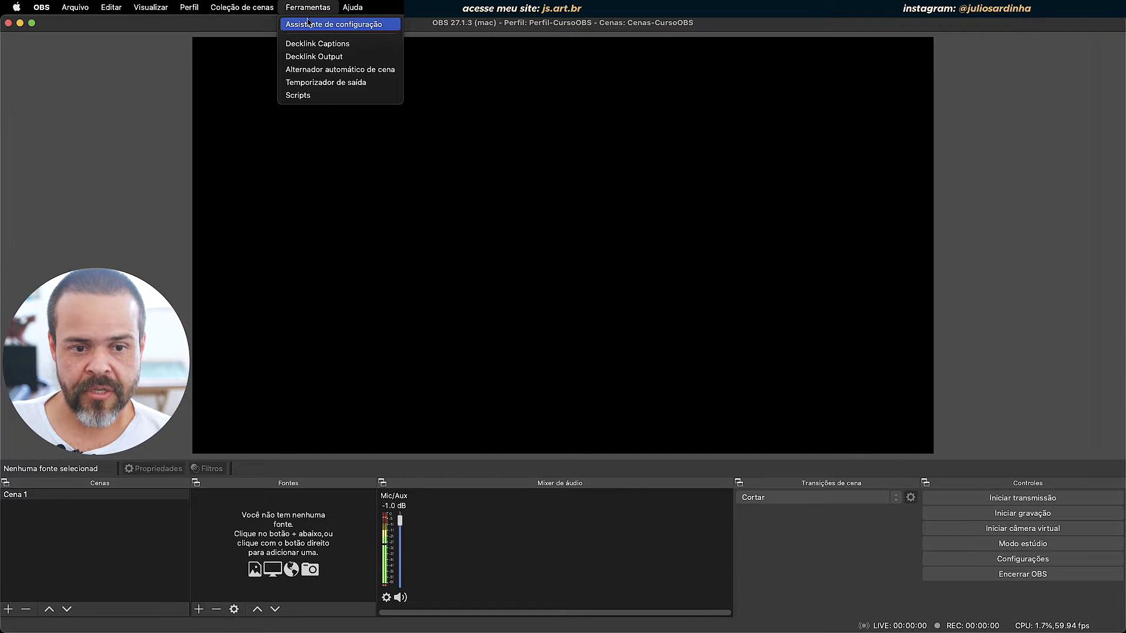
{"action": "left_click", "coordinate": [311, 25]}
{"action": "left_click_drag", "start_coordinate": [589, 376], "coordinate": [586, 124]}
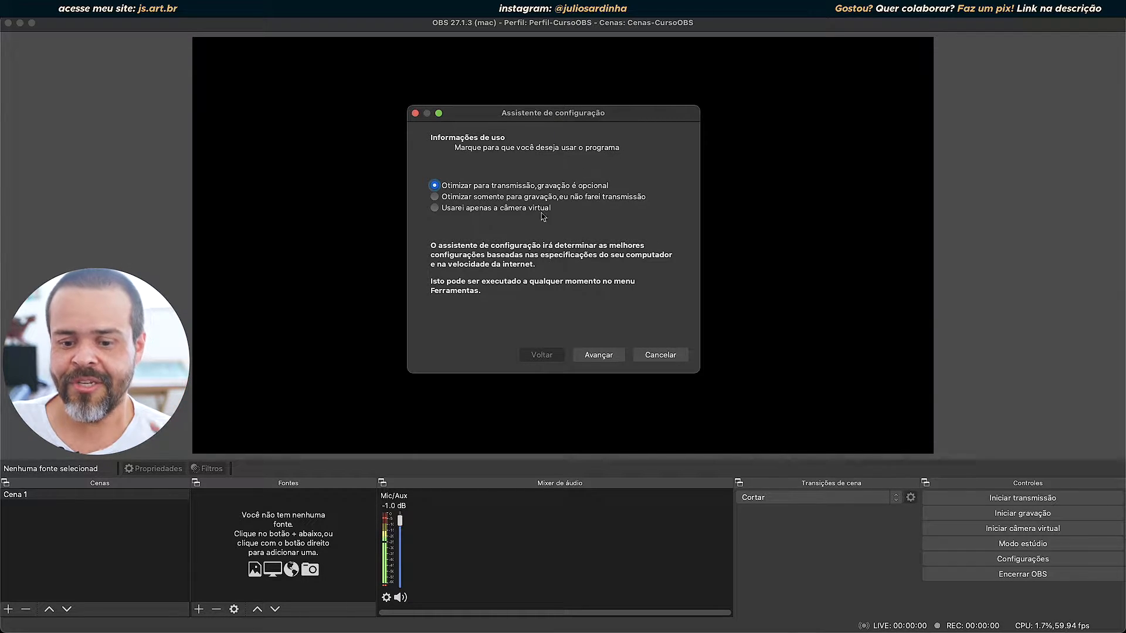
{"action": "left_click", "coordinate": [662, 356]}
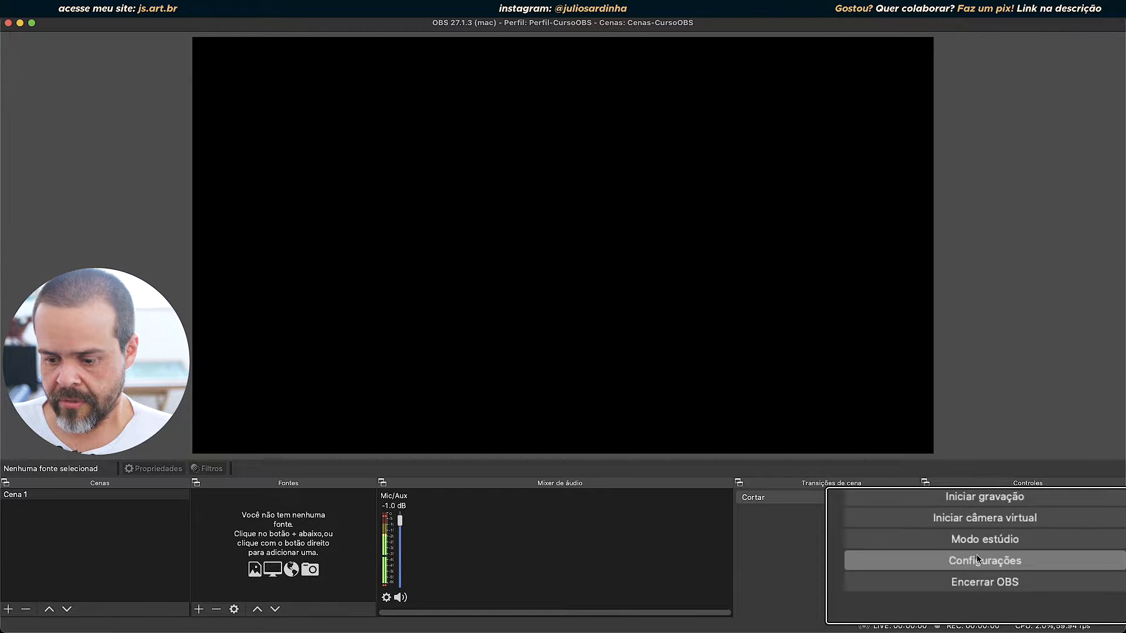
Step: View the settings window through the application's Preferences and cancel it without changes
{"action": "left_click", "coordinate": [296, 6]}
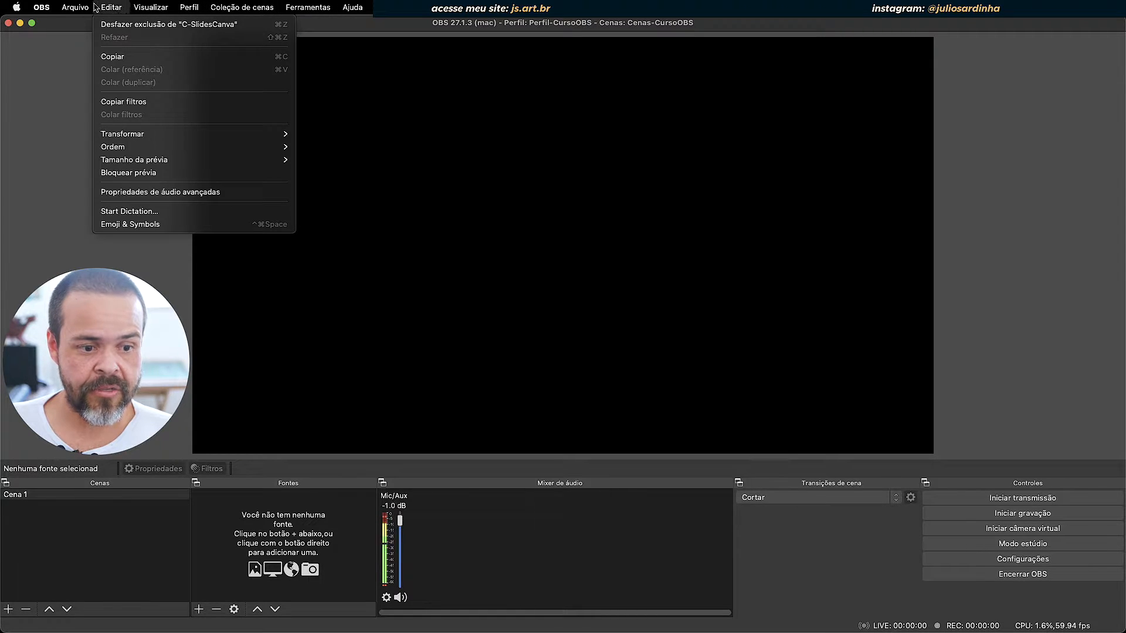
{"action": "mouse_move", "coordinate": [75, 7]}
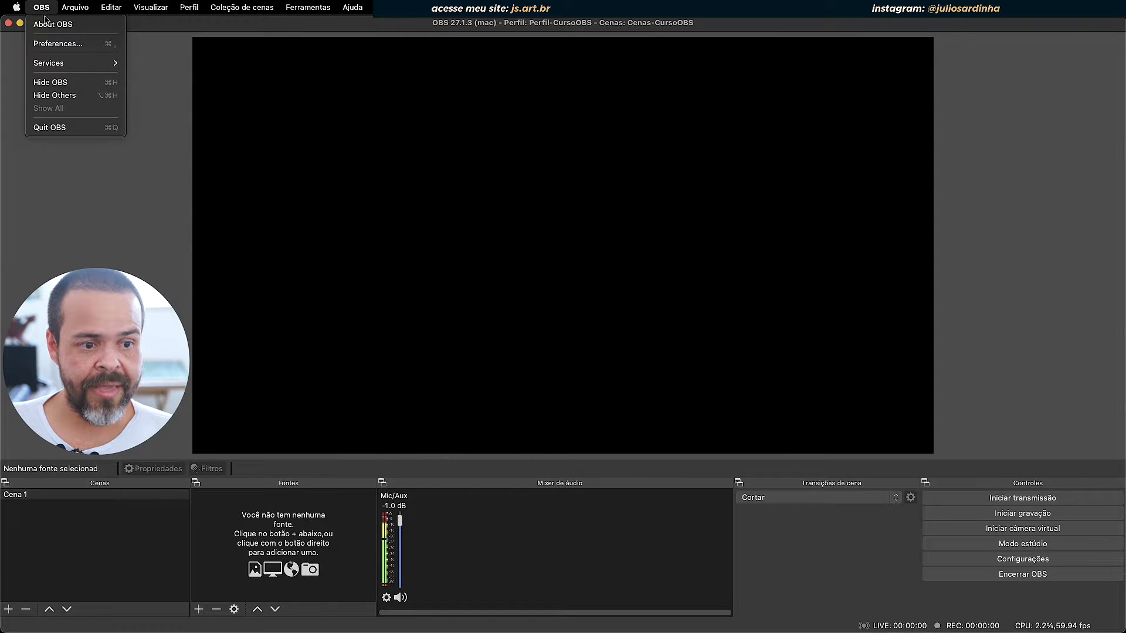
{"action": "left_click", "coordinate": [61, 45]}
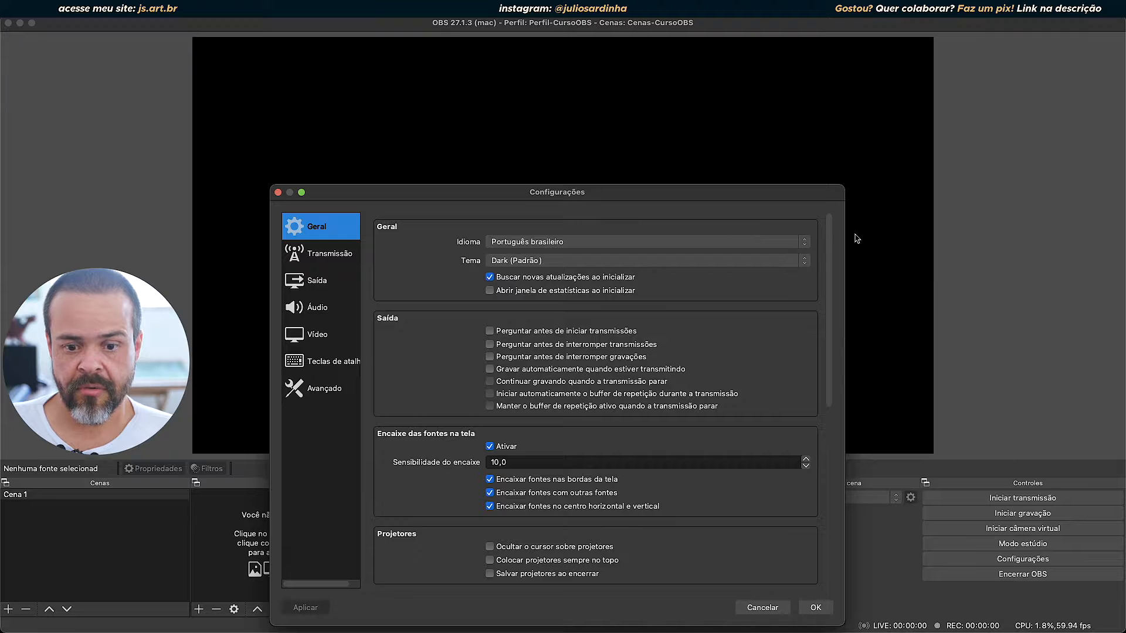
{"action": "left_click_drag", "start_coordinate": [622, 195], "coordinate": [551, 91]}
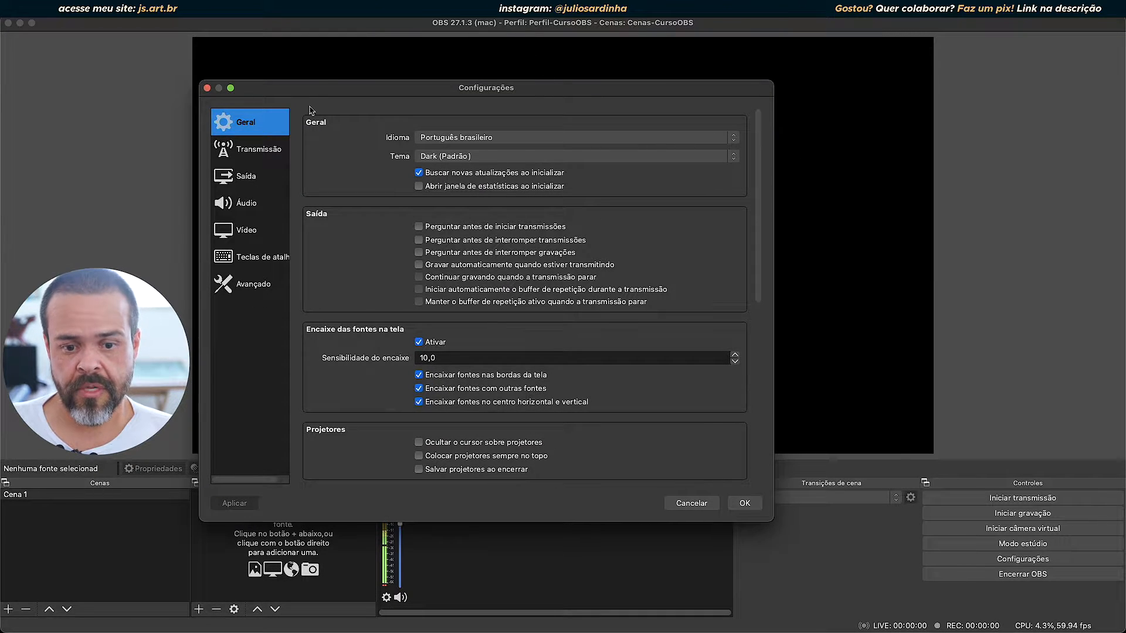
{"action": "left_click", "coordinate": [691, 504]}
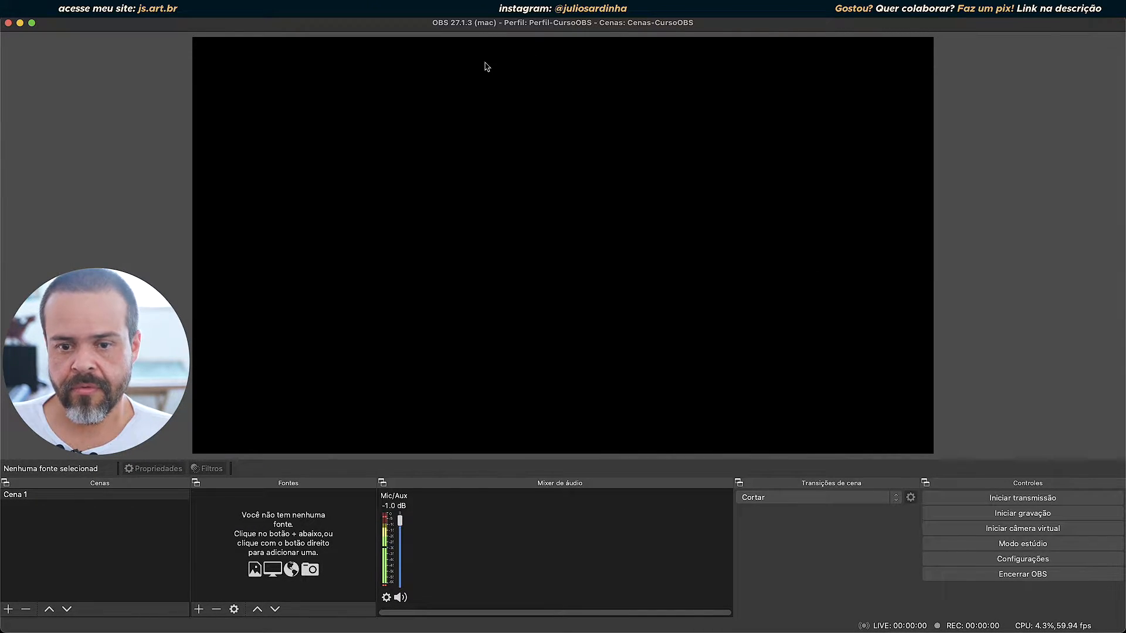
Step: Open Configurações and look through each category from Geral to Avançado
{"action": "left_click", "coordinate": [1026, 565]}
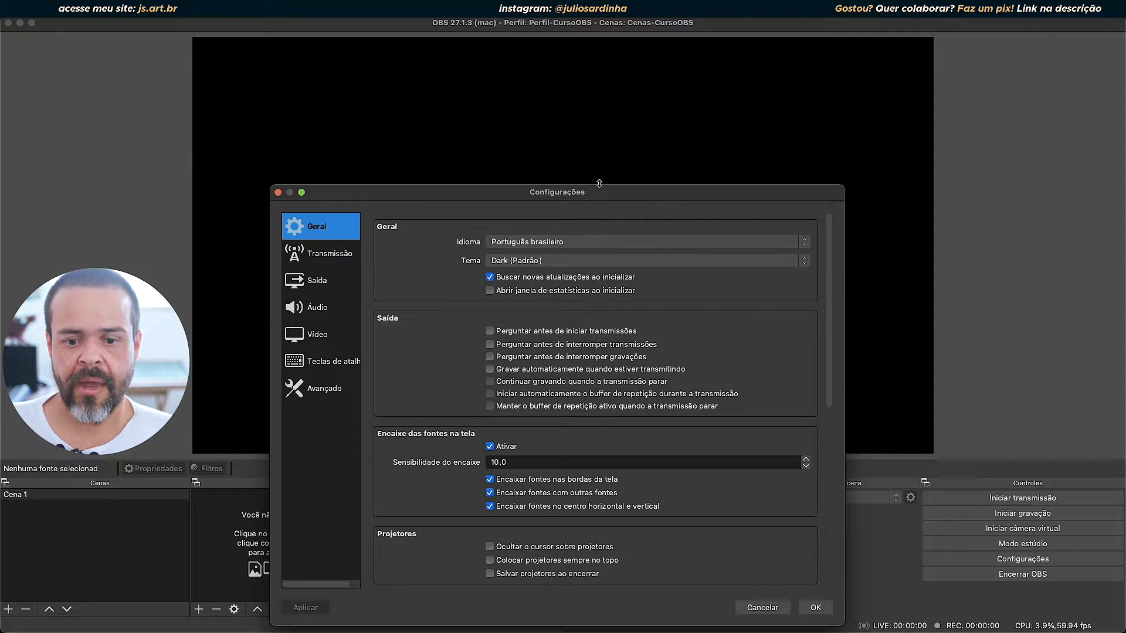
{"action": "left_click_drag", "start_coordinate": [601, 194], "coordinate": [588, 32]}
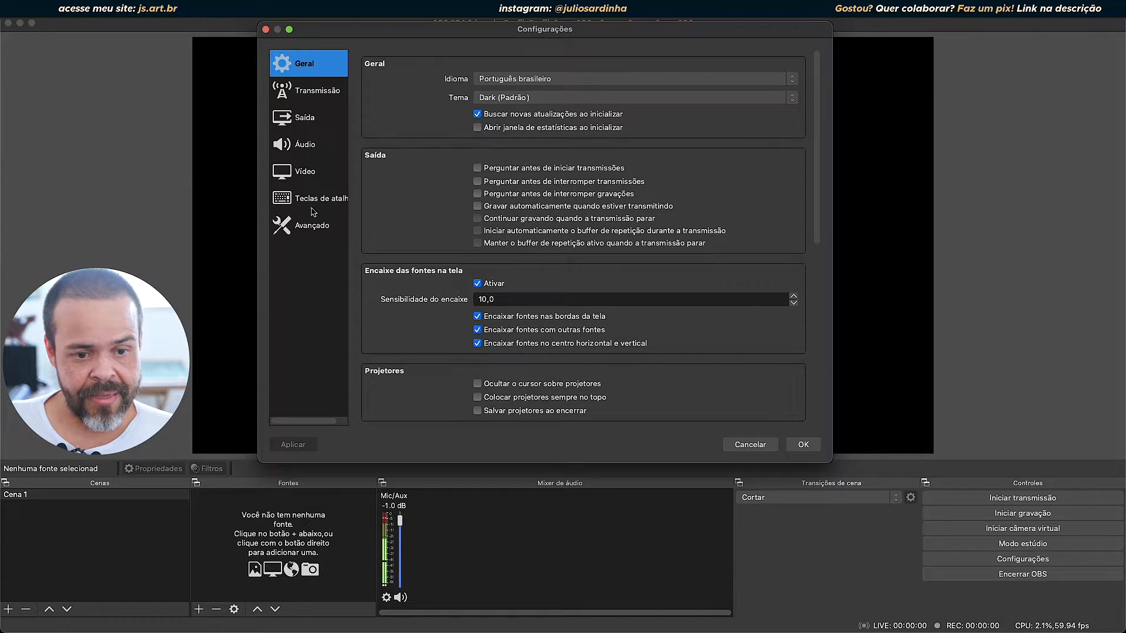
{"action": "left_click", "coordinate": [315, 97]}
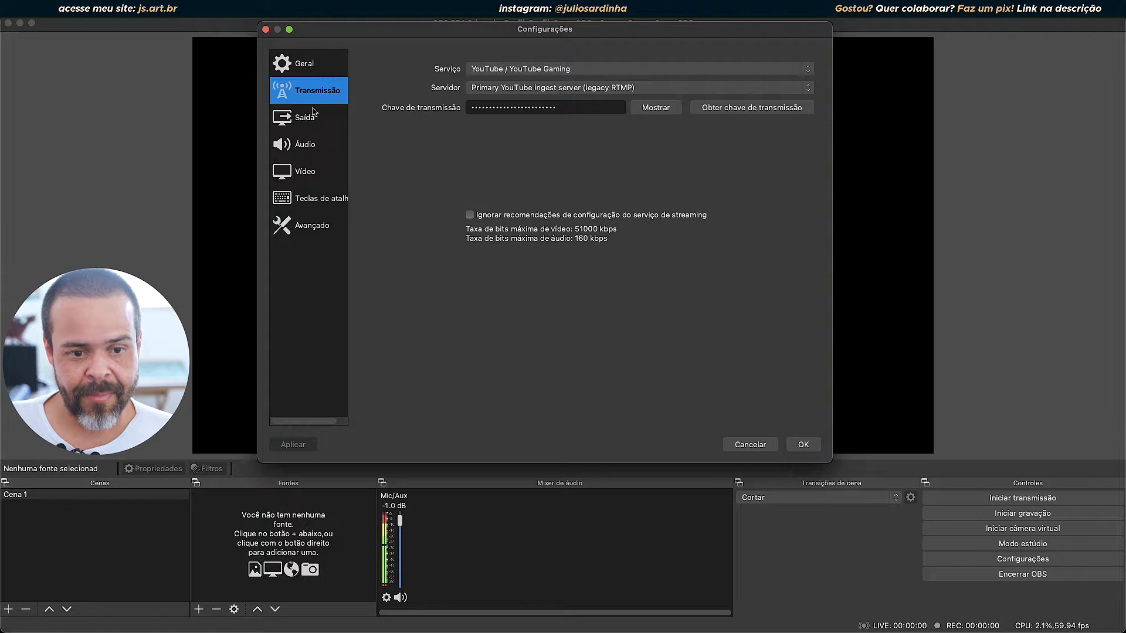
{"action": "left_click", "coordinate": [313, 114]}
{"action": "left_click", "coordinate": [317, 151]}
{"action": "left_click", "coordinate": [310, 176]}
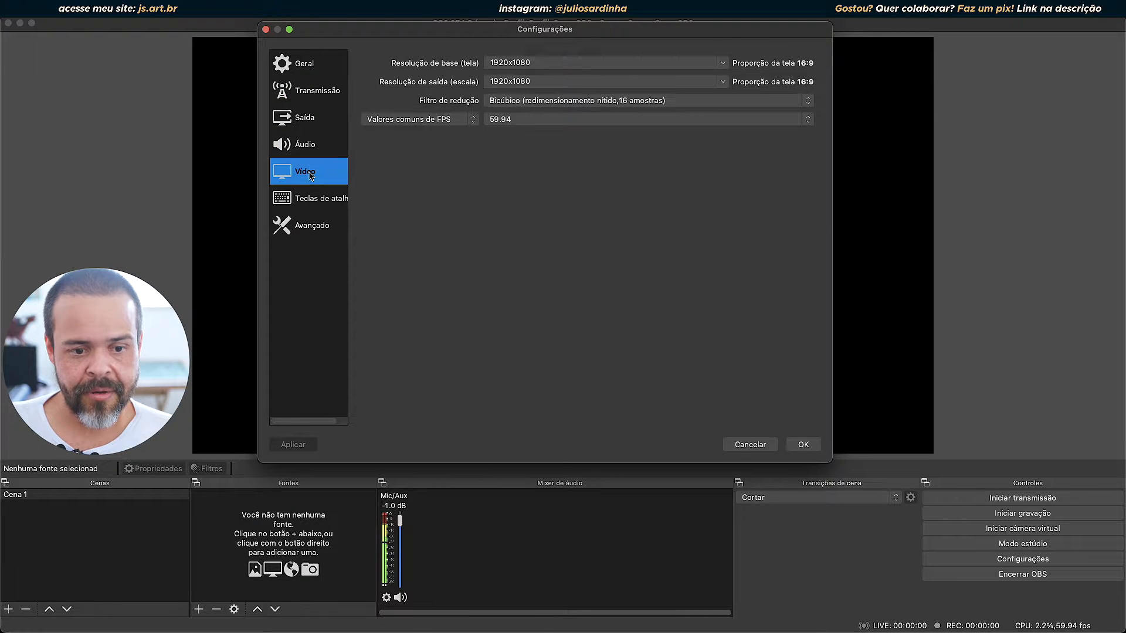
{"action": "left_click", "coordinate": [311, 202]}
{"action": "left_click", "coordinate": [312, 231]}
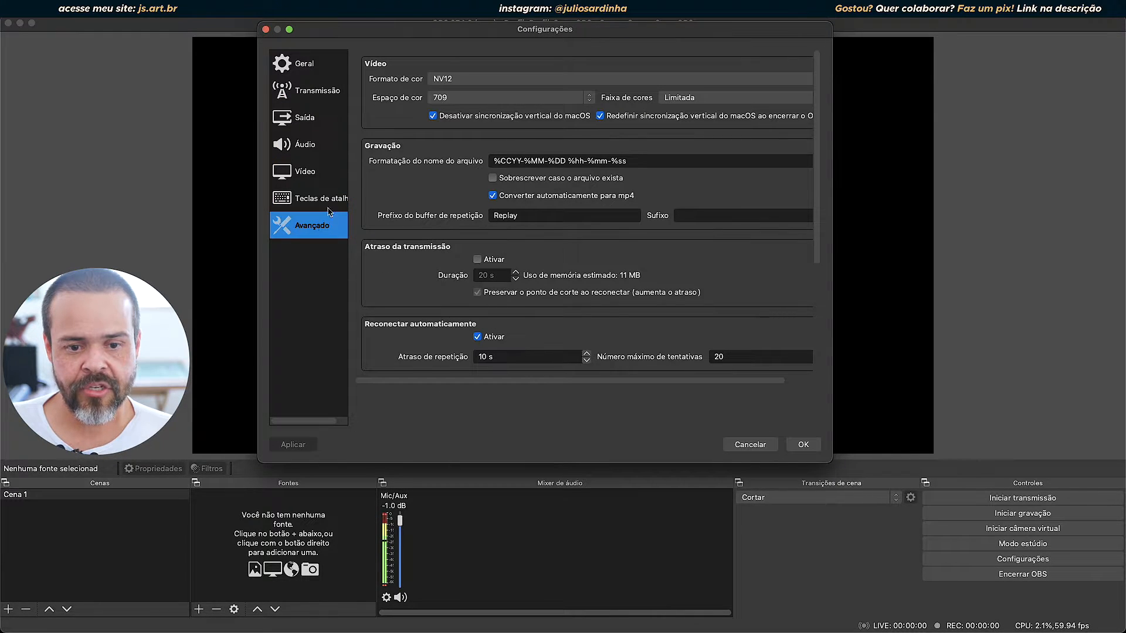
Step: Review the settings categories in reverse order, from Teclas de atalho back to Geral
{"action": "left_click", "coordinate": [309, 202]}
{"action": "left_click", "coordinate": [302, 173]}
{"action": "left_click", "coordinate": [308, 150]}
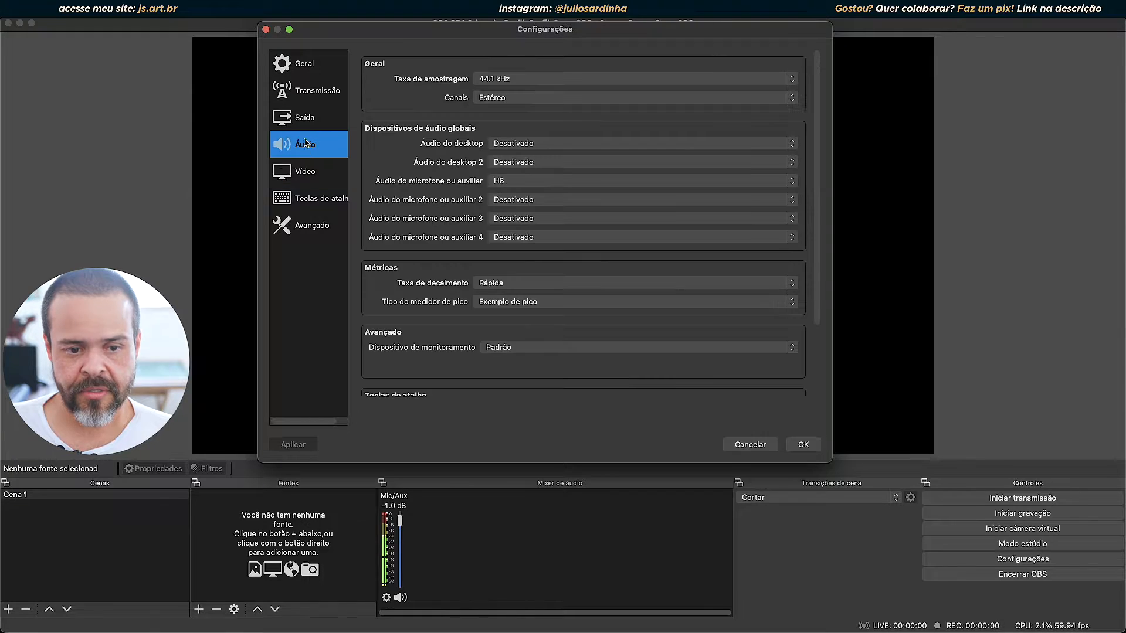
{"action": "left_click", "coordinate": [305, 119]}
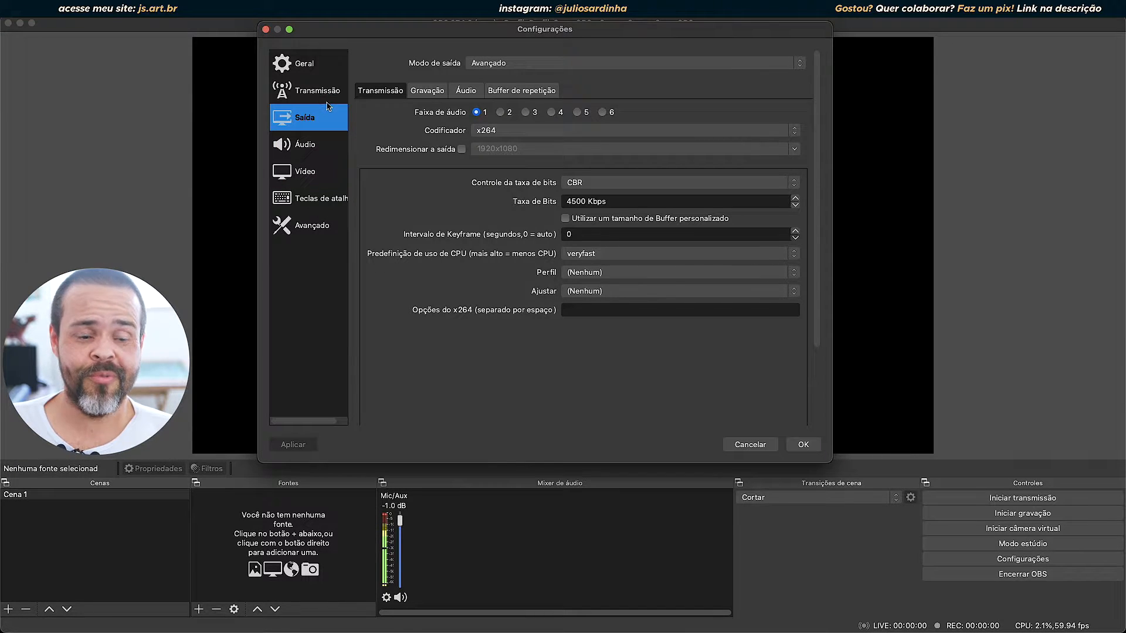
{"action": "left_click", "coordinate": [315, 93]}
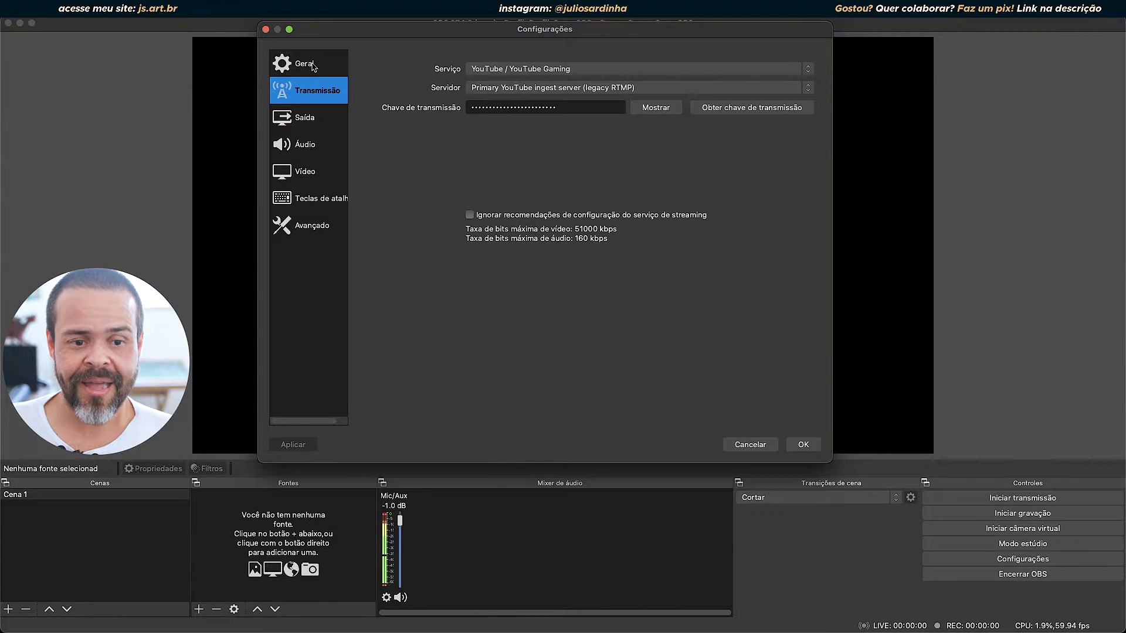
{"action": "left_click", "coordinate": [311, 68]}
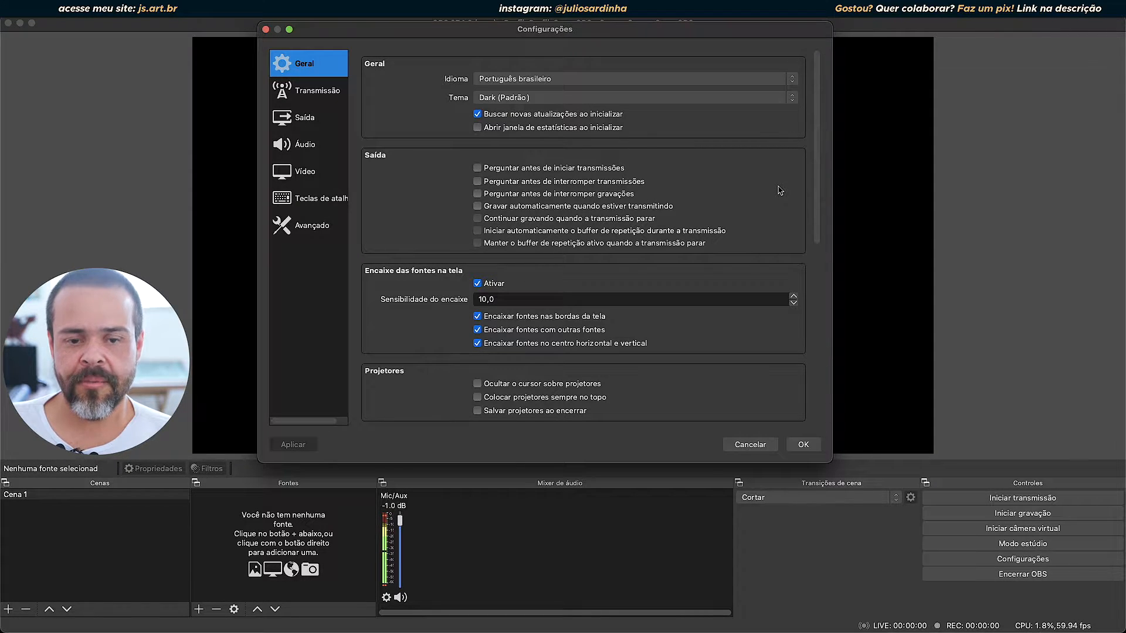
Step: View the available language and theme choices in the Geral settings, keeping Português brasileiro and Dark (Padrão)
{"action": "left_click", "coordinate": [674, 79]}
{"action": "key", "text": "e"}
{"action": "key", "text": "n"}
{"action": "left_click", "coordinate": [397, 207]}
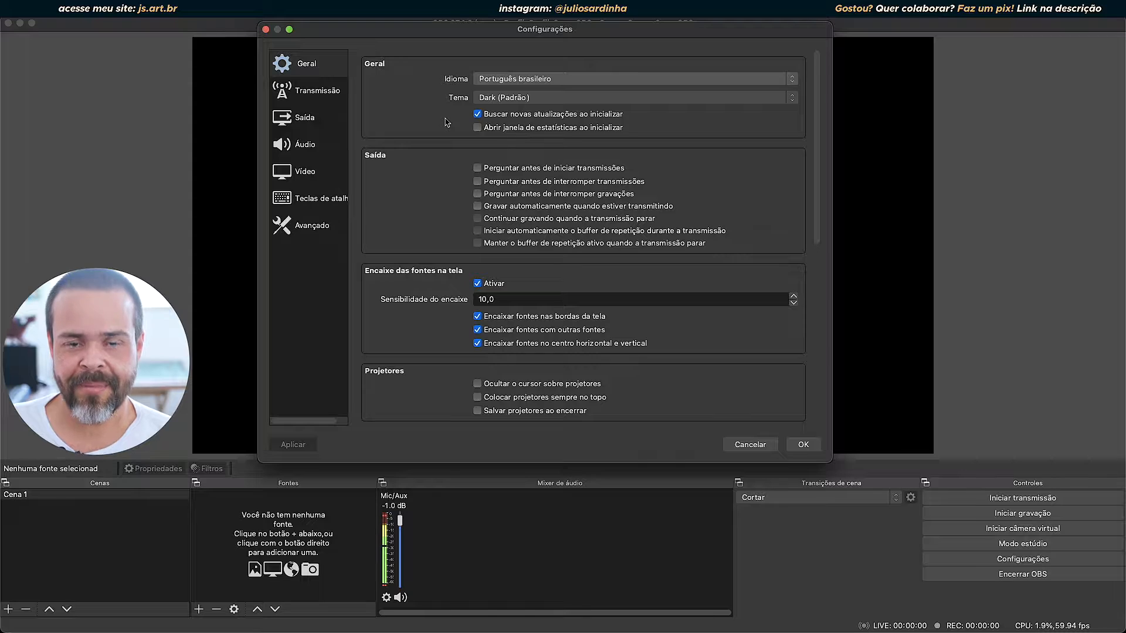
{"action": "left_click", "coordinate": [499, 100]}
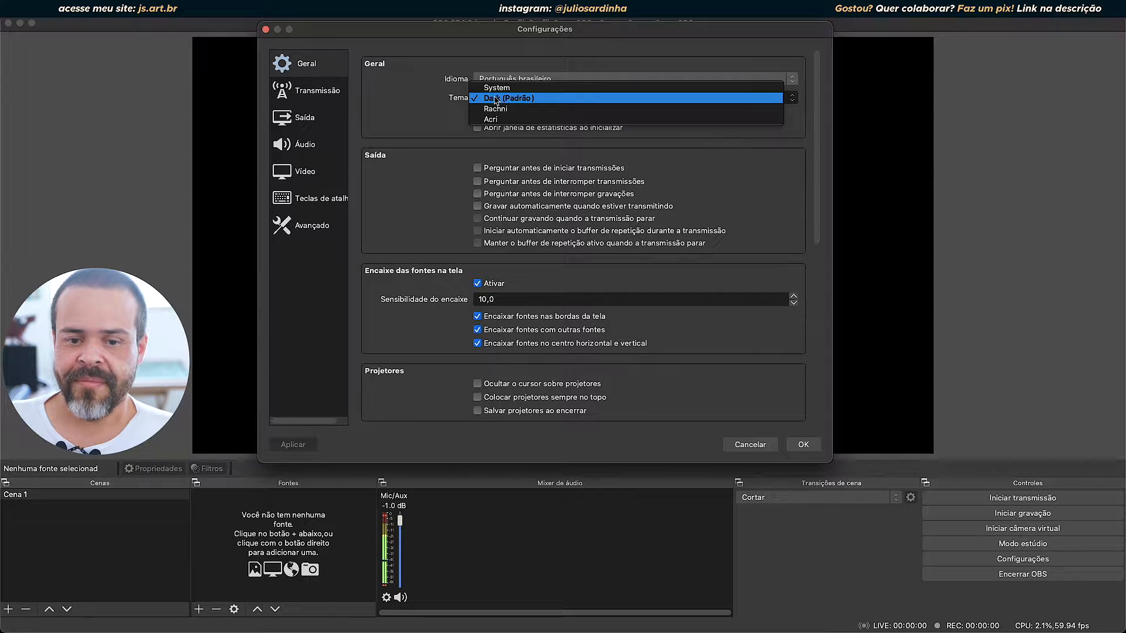
{"action": "left_click", "coordinate": [419, 121]}
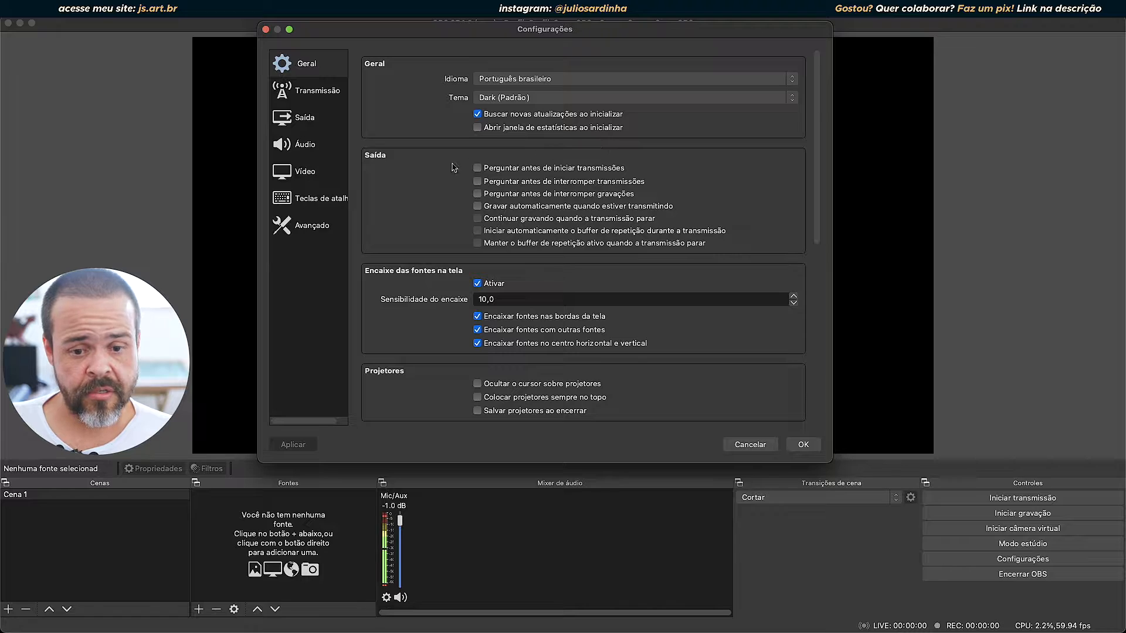
Step: Examine the Saída options for transmission, recording and replay buffer behaviour in the Geral settings
{"action": "scroll", "coordinate": [416, 211], "scroll_direction": "down", "scroll_amount": 3}
{"action": "scroll", "coordinate": [417, 211], "scroll_direction": "up", "scroll_amount": 2}
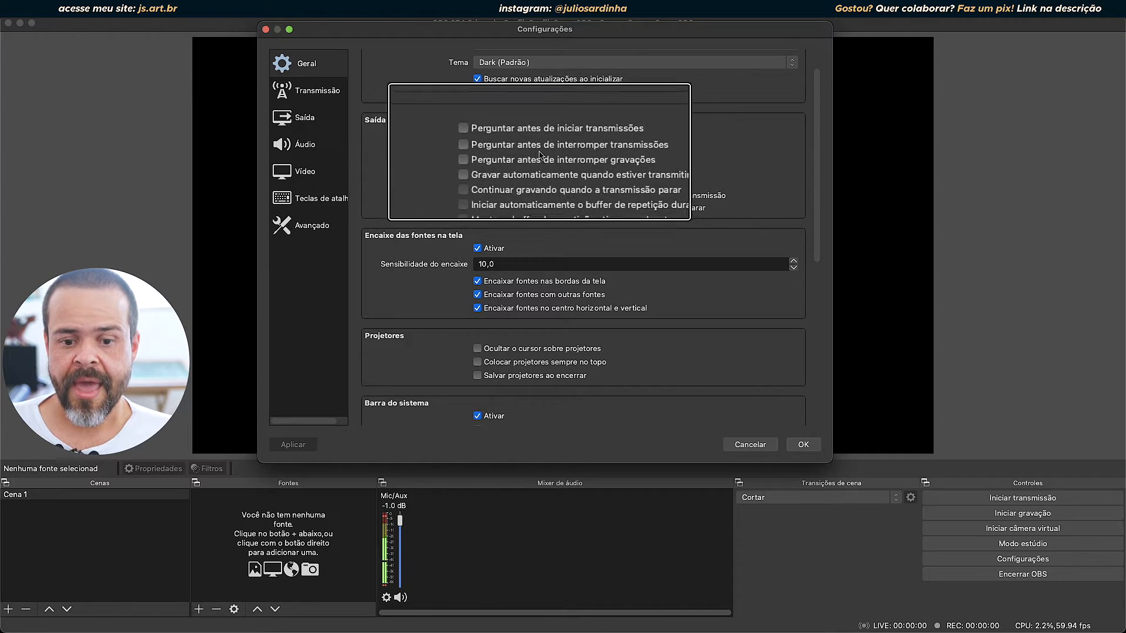
{"action": "scroll", "coordinate": [552, 149], "scroll_direction": "down", "scroll_amount": 2}
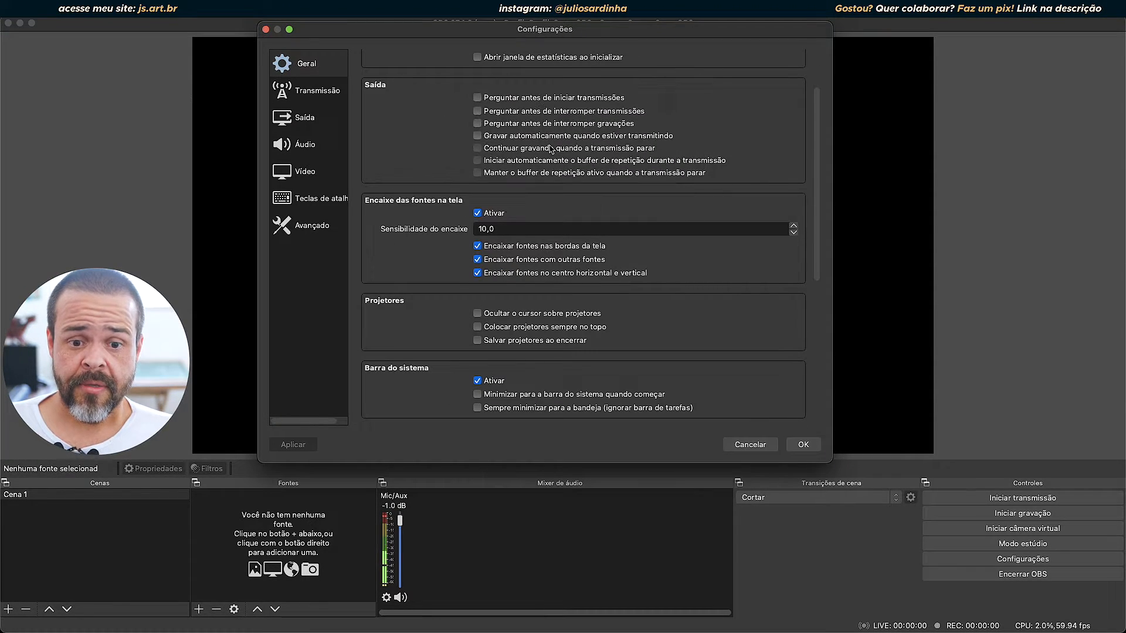
{"action": "scroll", "coordinate": [543, 148], "scroll_direction": "up", "scroll_amount": 3}
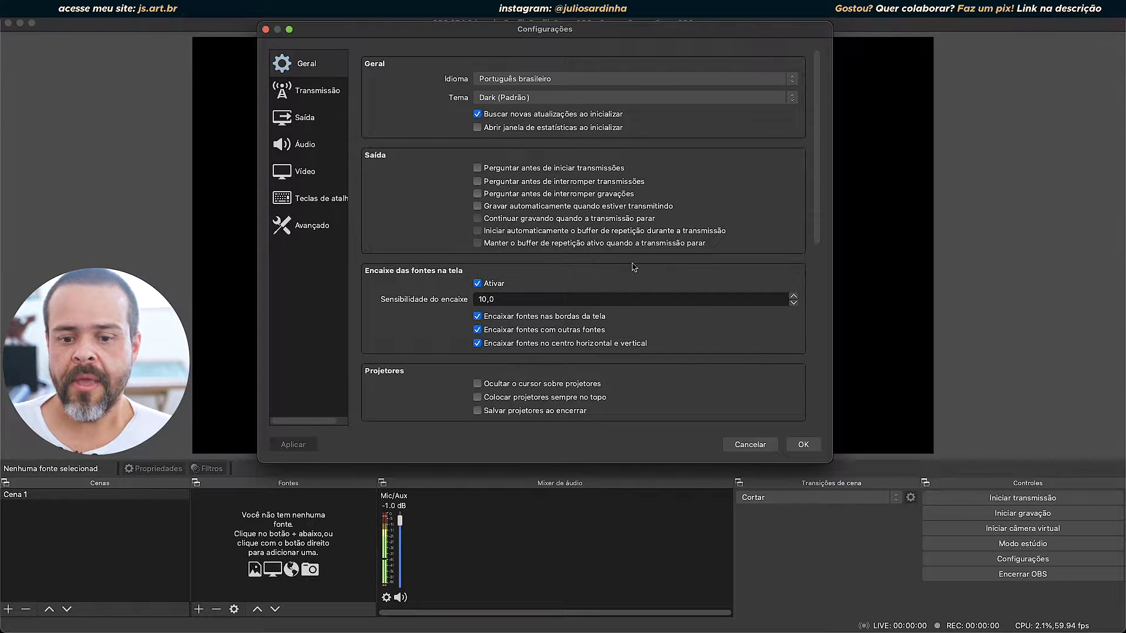
{"action": "scroll", "coordinate": [591, 242], "scroll_direction": "up", "scroll_amount": 3}
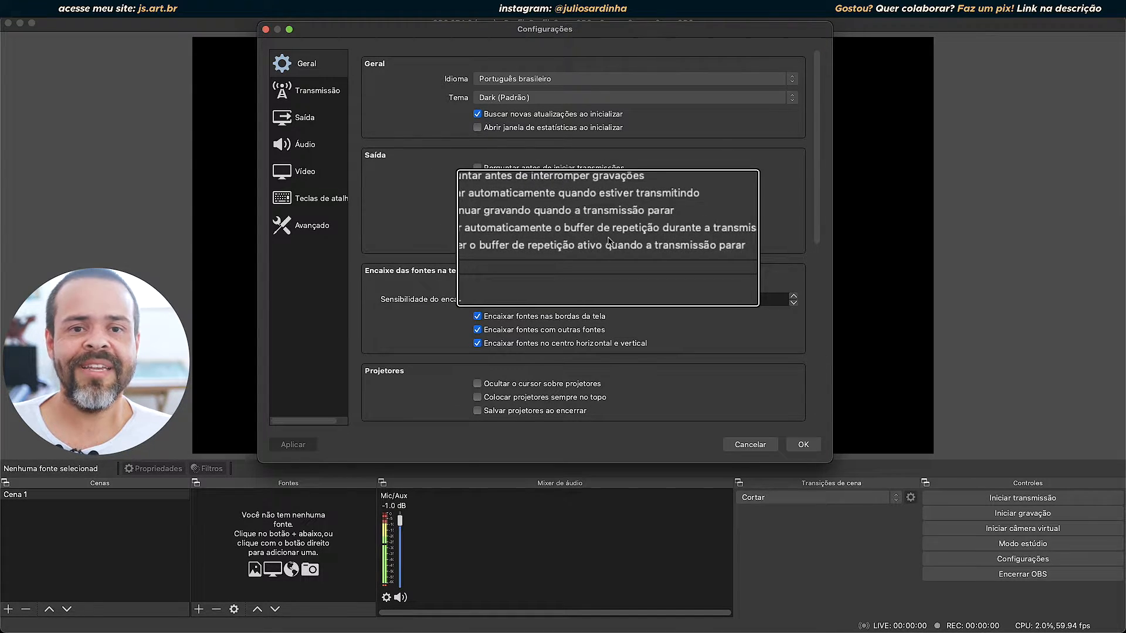
{"action": "scroll", "coordinate": [601, 244], "scroll_direction": "down", "scroll_amount": 3}
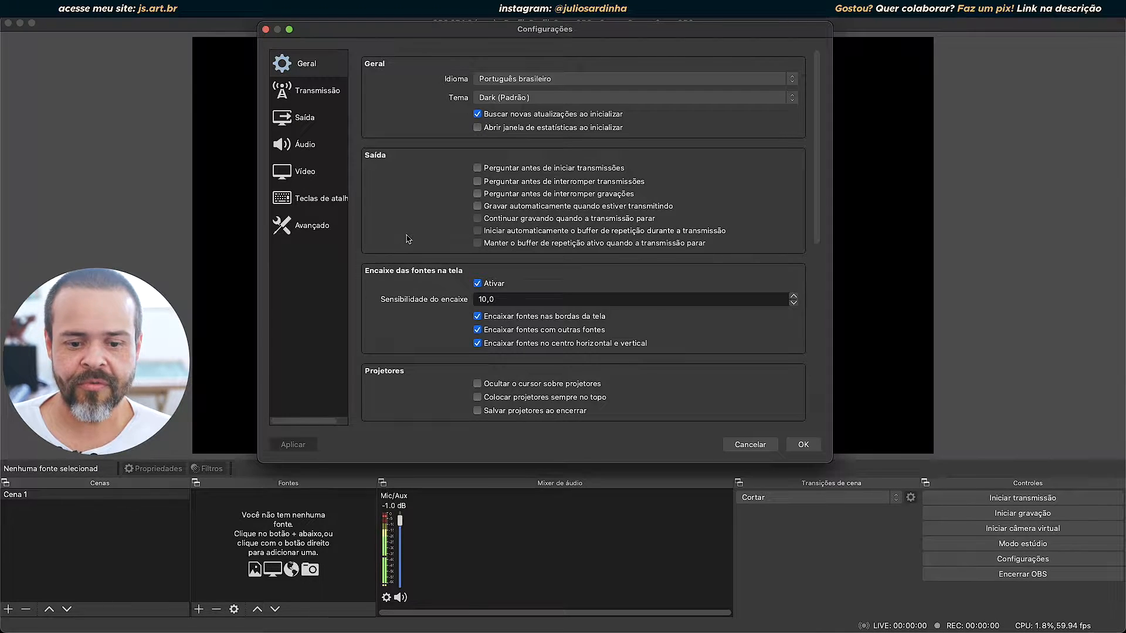
Step: Examine the remaining Geral settings, from Encaixe das fontes na tela and Projetores through Modo estúdio and Visualização múltipla
{"action": "scroll", "coordinate": [409, 237], "scroll_direction": "down", "scroll_amount": 5}
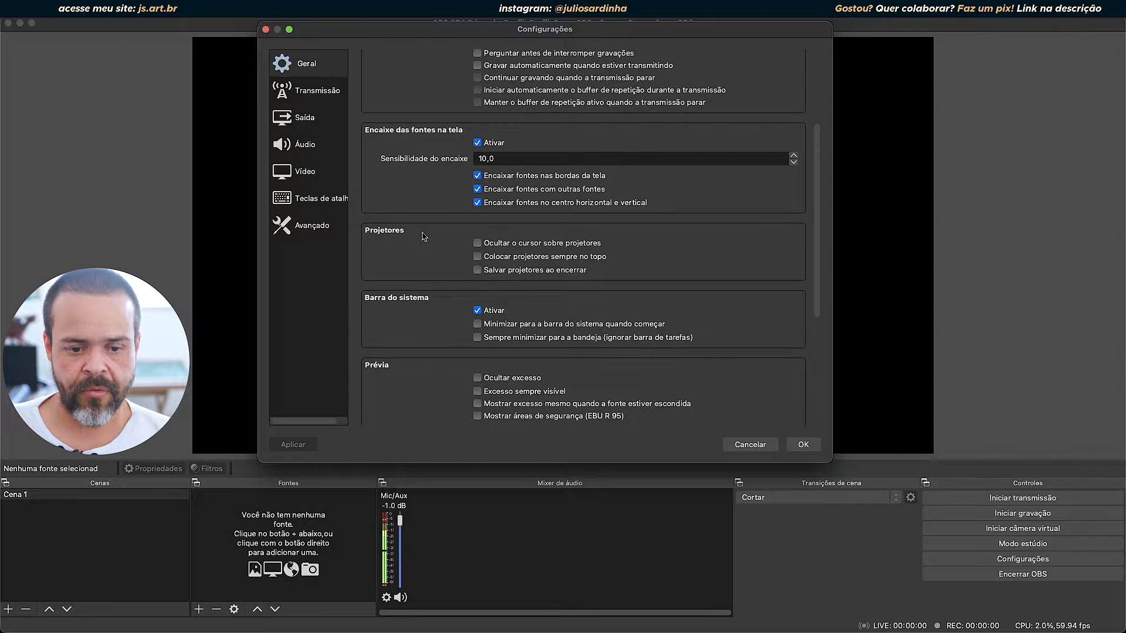
{"action": "scroll", "coordinate": [431, 235], "scroll_direction": "down", "scroll_amount": 3}
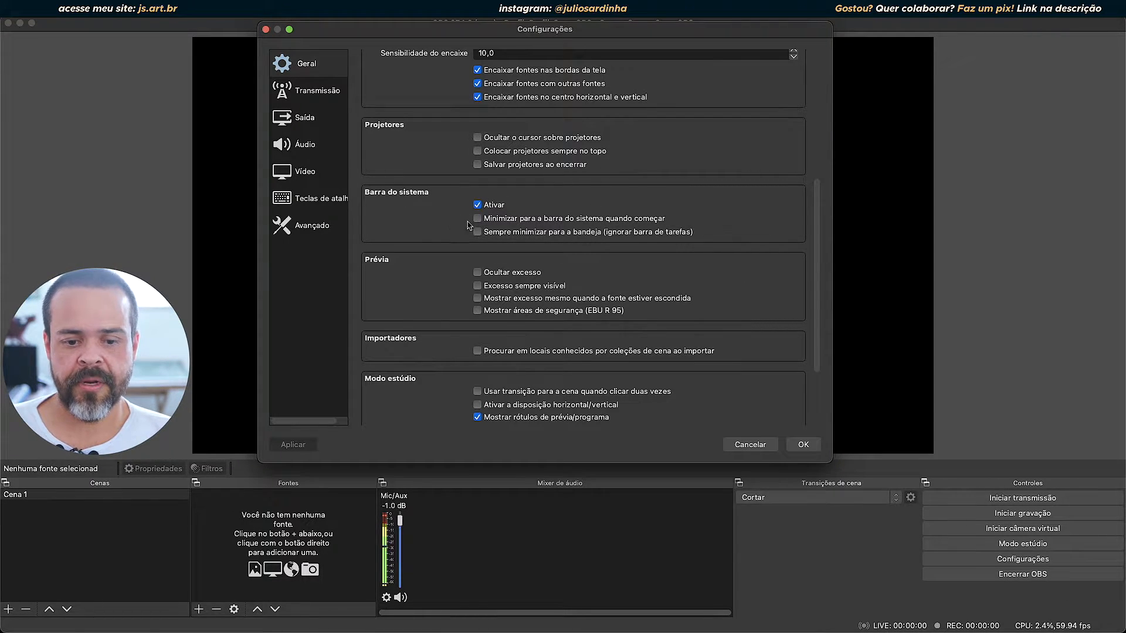
{"action": "scroll", "coordinate": [524, 291], "scroll_direction": "down", "scroll_amount": 3}
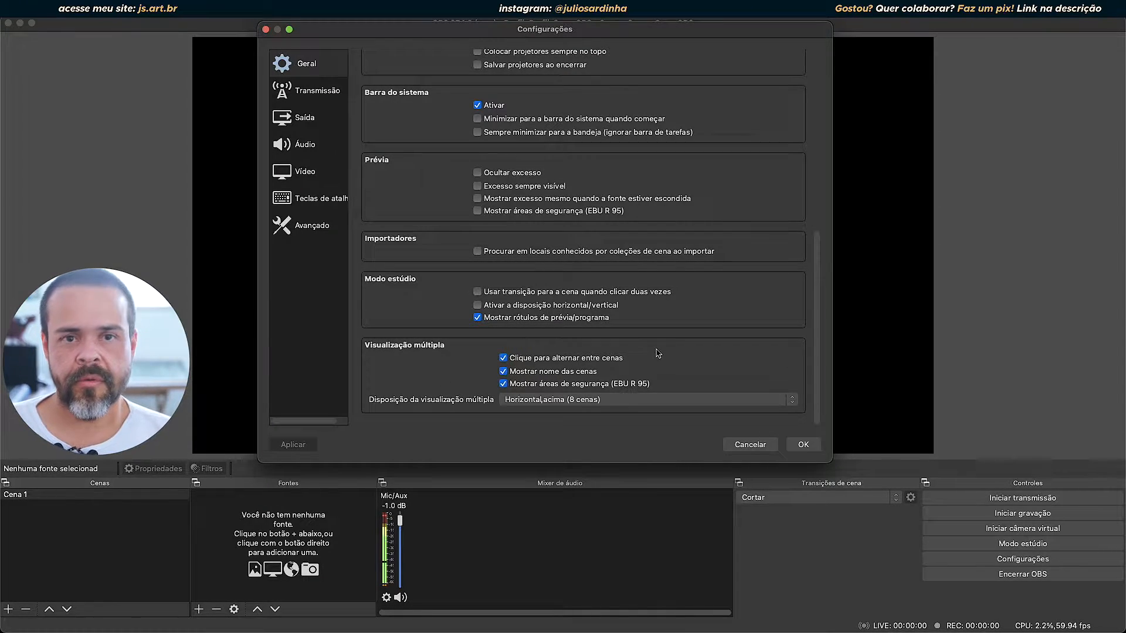
{"action": "scroll", "coordinate": [678, 343], "scroll_direction": "up", "scroll_amount": 10}
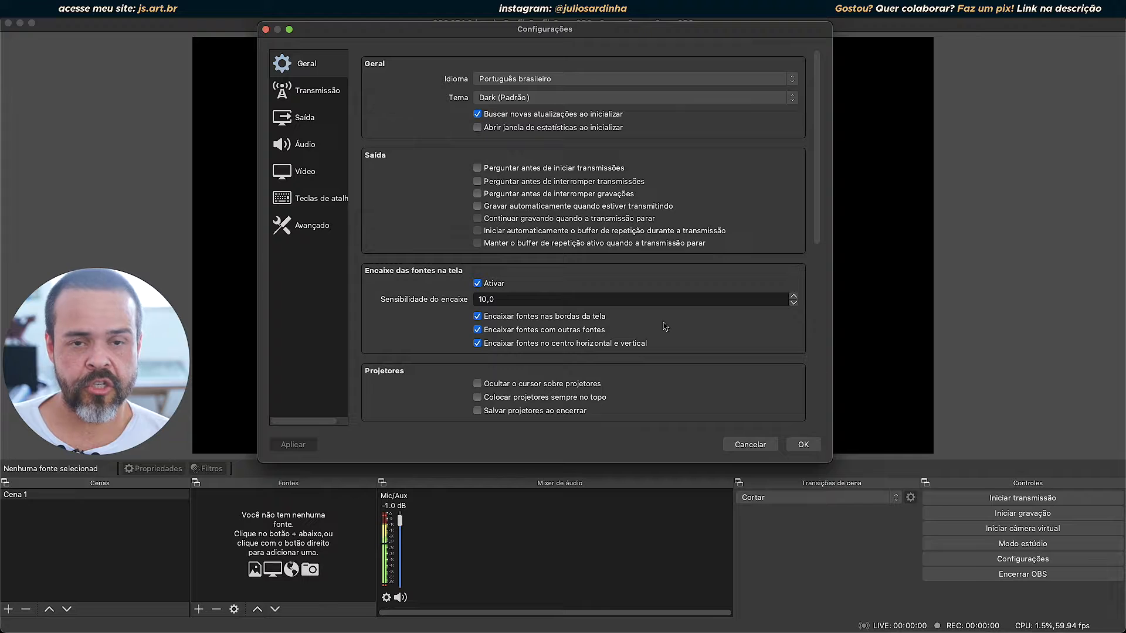
{"action": "scroll", "coordinate": [666, 329], "scroll_direction": "down", "scroll_amount": 10}
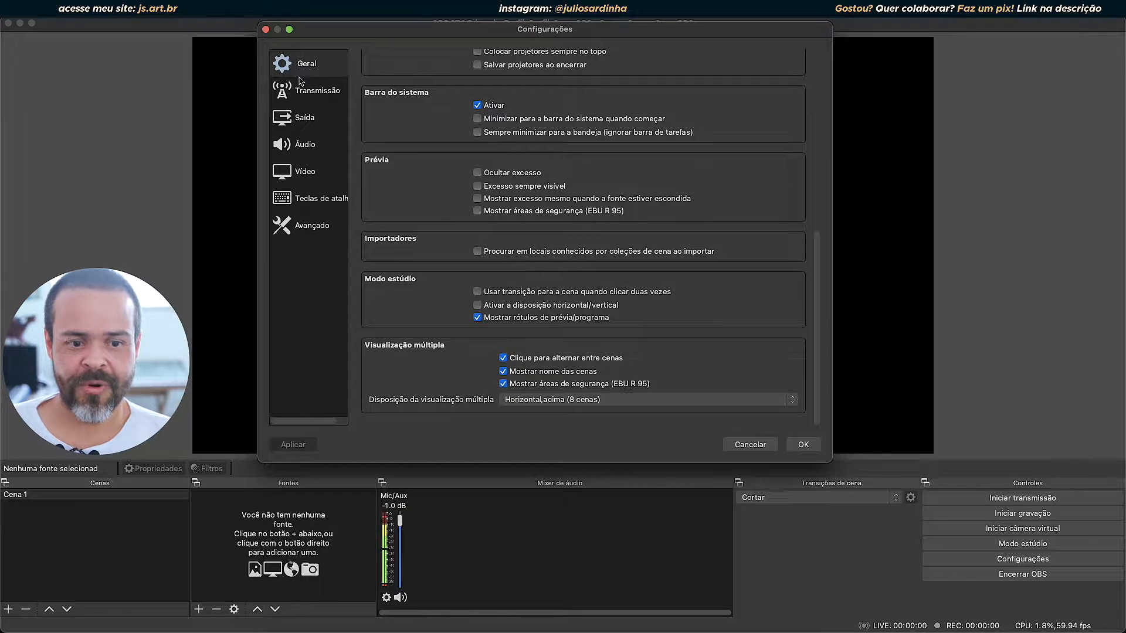
Step: Open the Vídeo settings and view the available downscale filters under Filtro de redução
{"action": "left_click", "coordinate": [303, 174]}
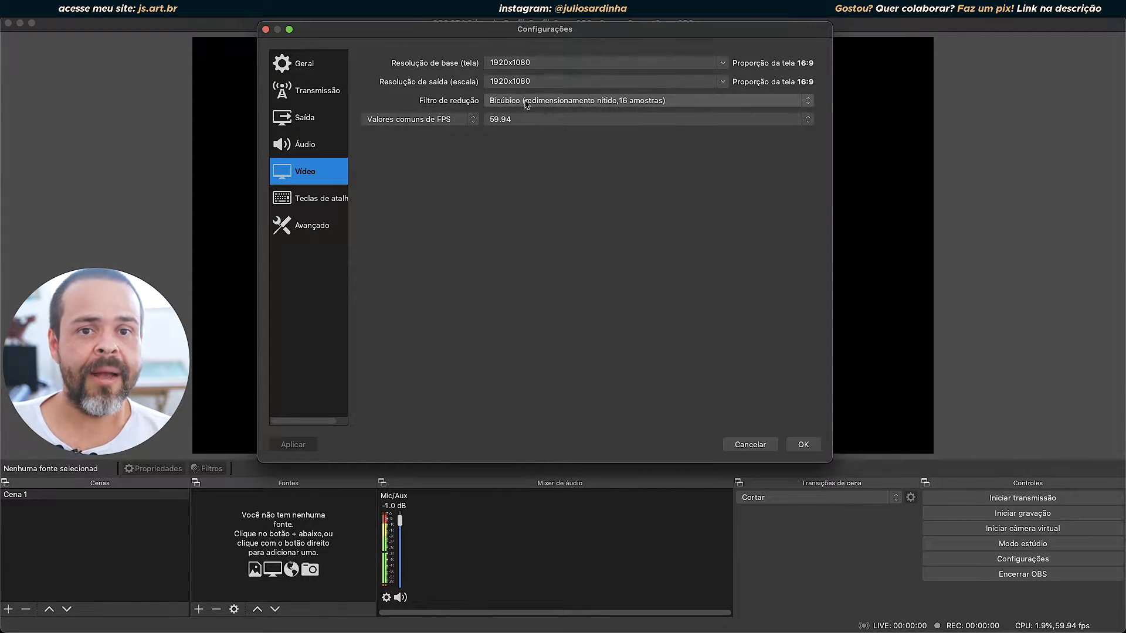
{"action": "left_click", "coordinate": [564, 103]}
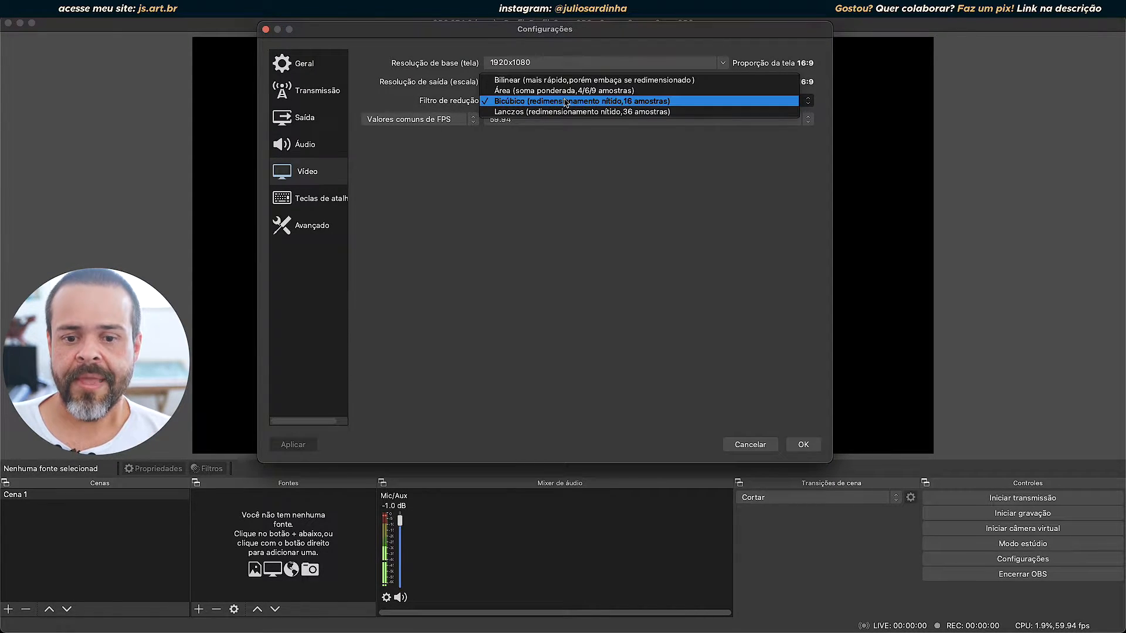
{"action": "left_click", "coordinate": [506, 187]}
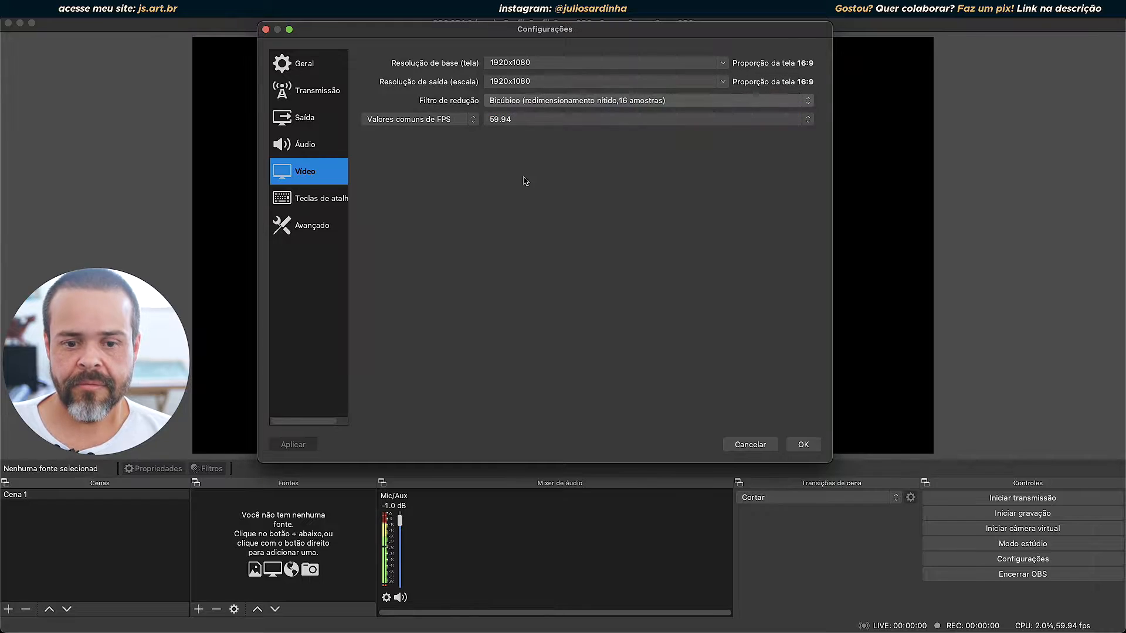
Step: View the available canvas resolutions for Resolução de base (tela)
{"action": "left_click", "coordinate": [541, 59]}
{"action": "left_click", "coordinate": [722, 63]}
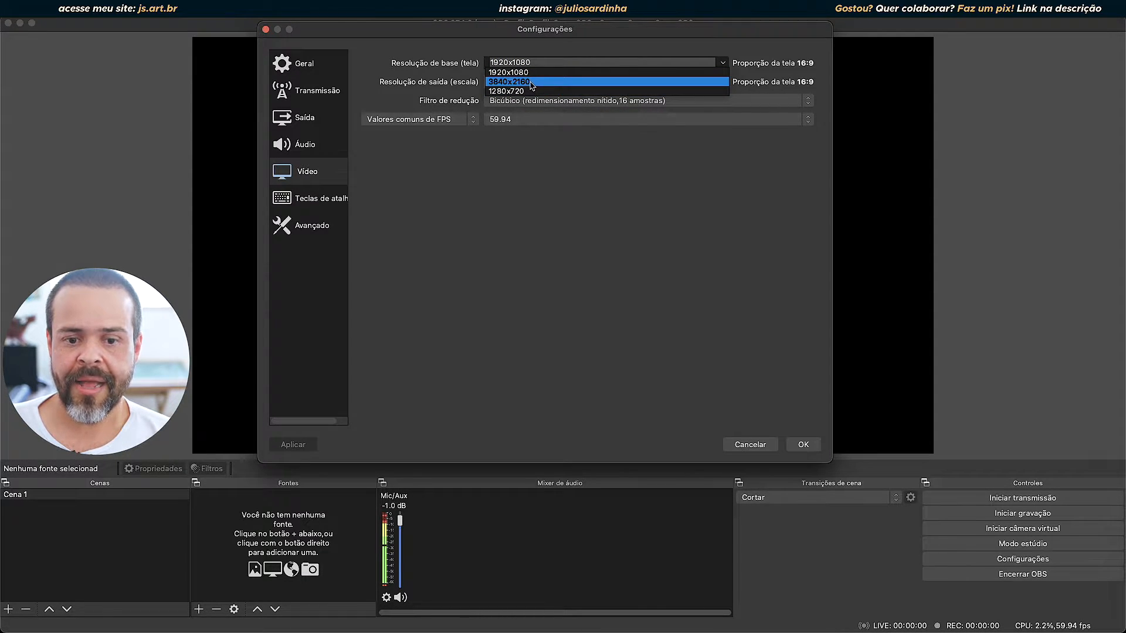
{"action": "left_click", "coordinate": [573, 201]}
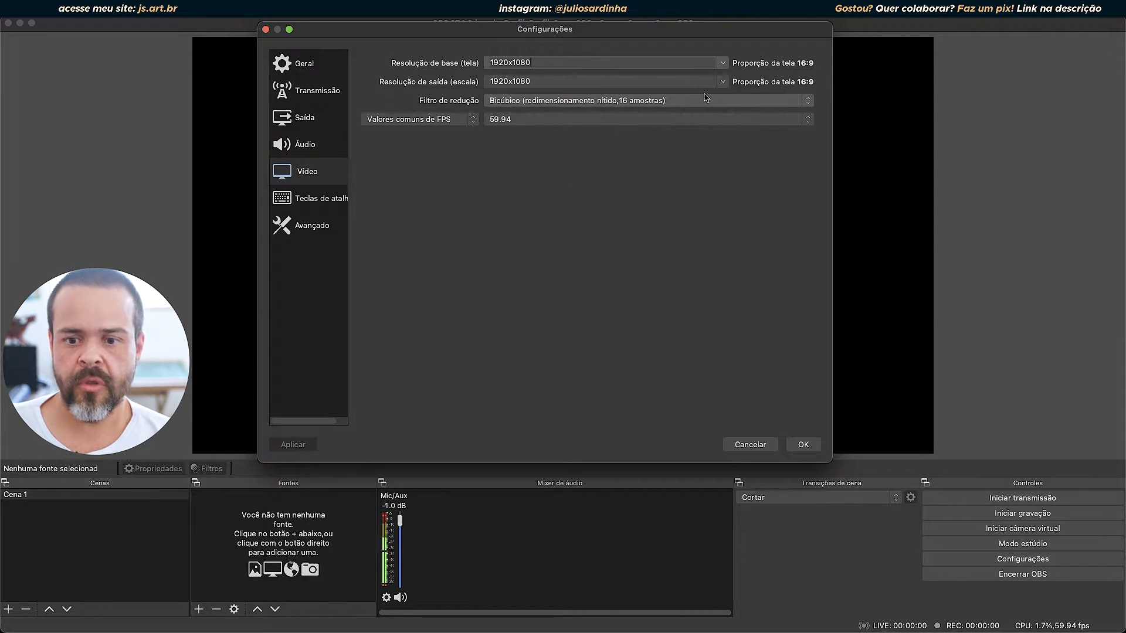
Step: Examine the available scaled resolutions for Resolução de saída (escala) and compare them with the base resolution
{"action": "left_click", "coordinate": [722, 83]}
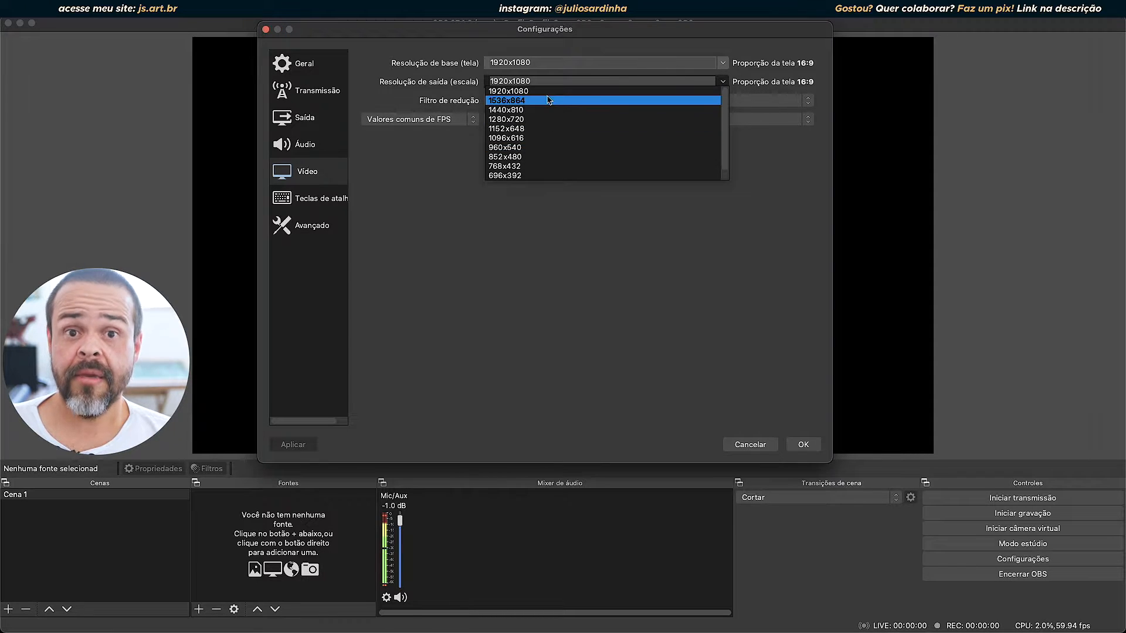
{"action": "scroll", "coordinate": [550, 119], "scroll_direction": "down", "scroll_amount": 1}
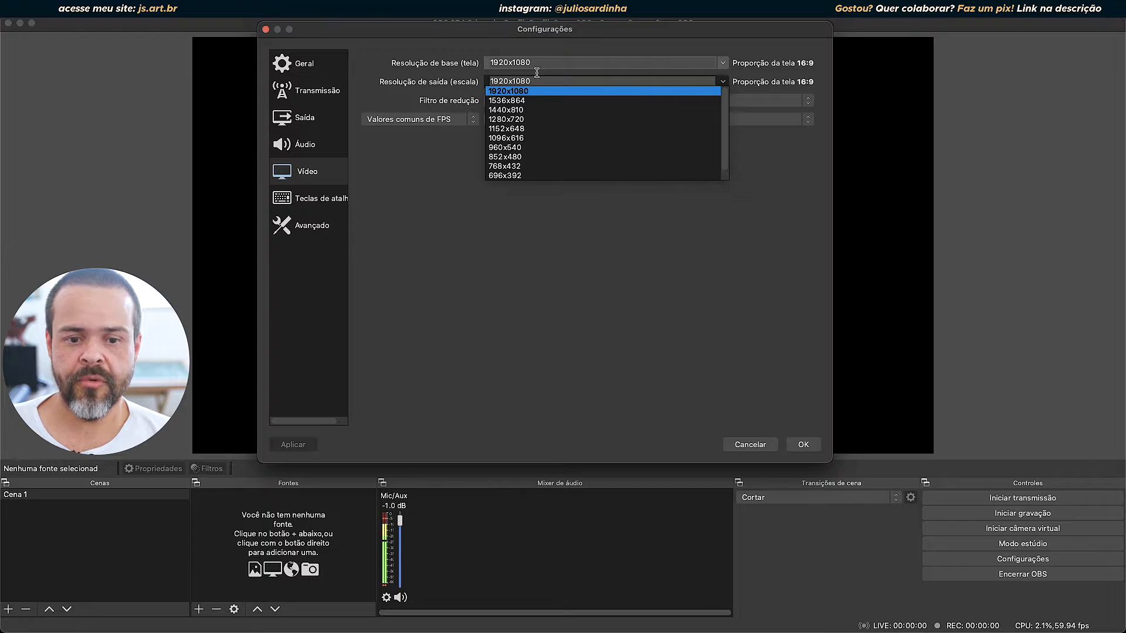
{"action": "scroll", "coordinate": [536, 125], "scroll_direction": "down", "scroll_amount": 1}
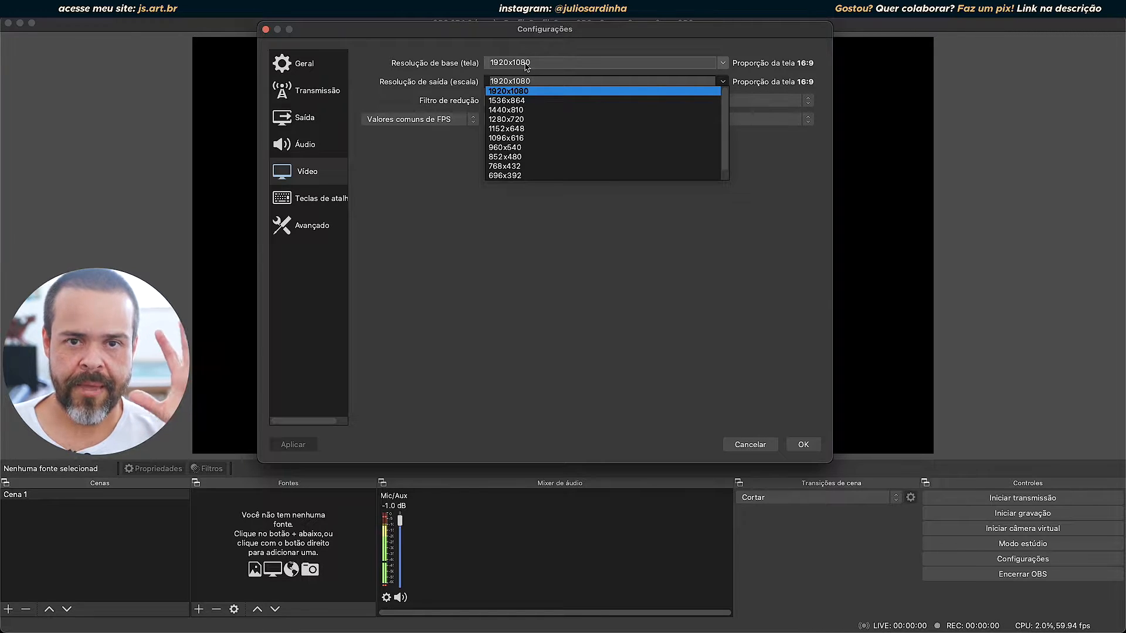
{"action": "left_click", "coordinate": [649, 221]}
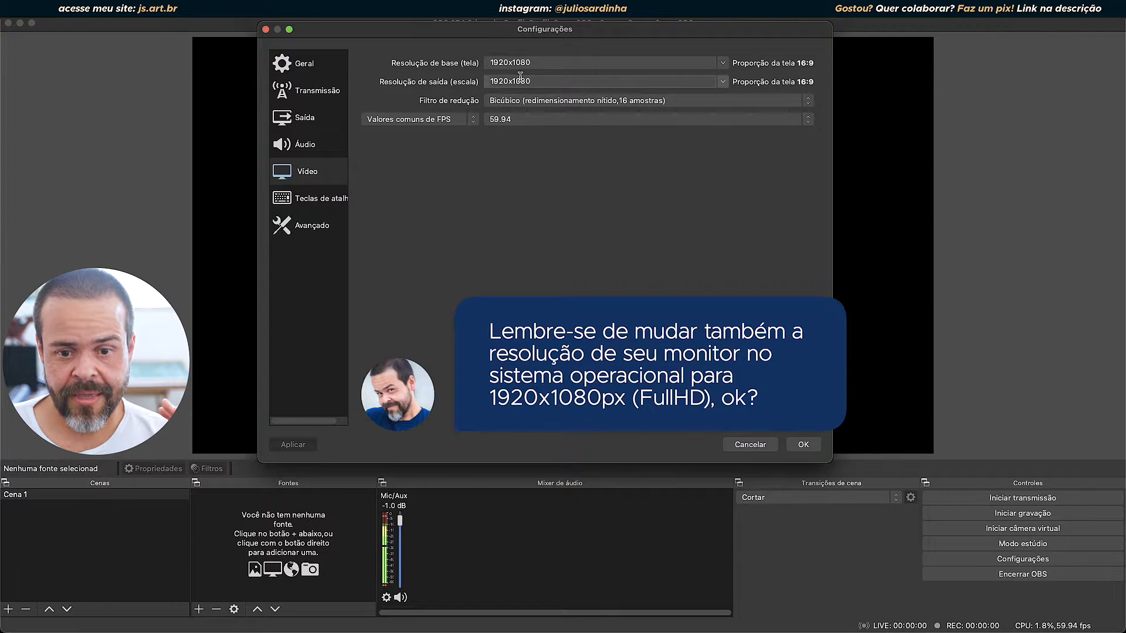
{"action": "left_click", "coordinate": [722, 84]}
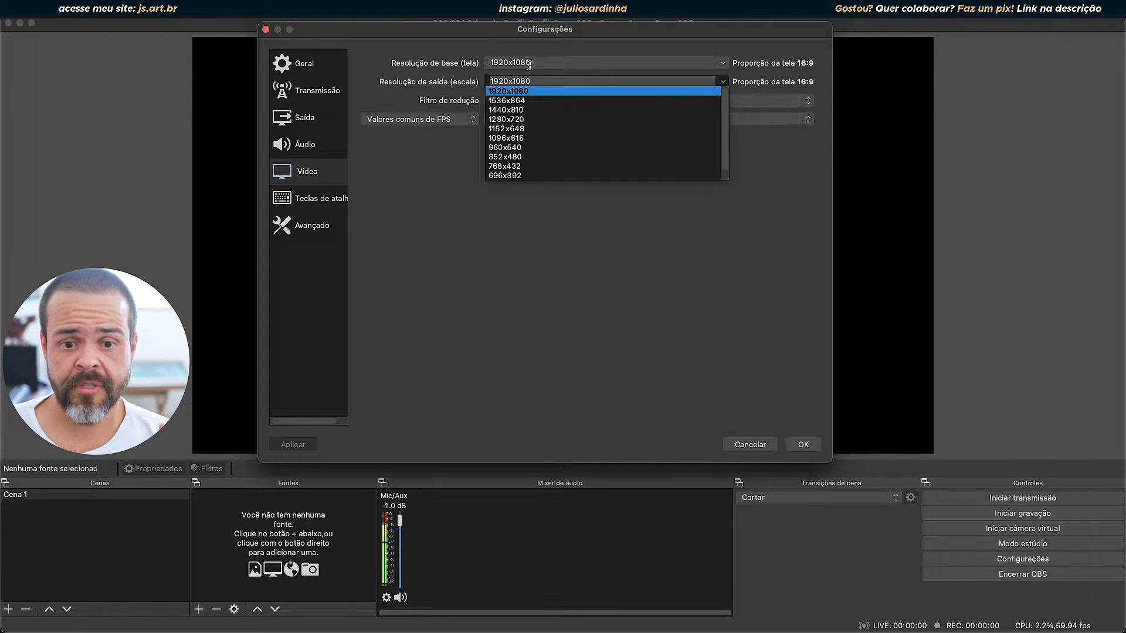
{"action": "left_click", "coordinate": [457, 53]}
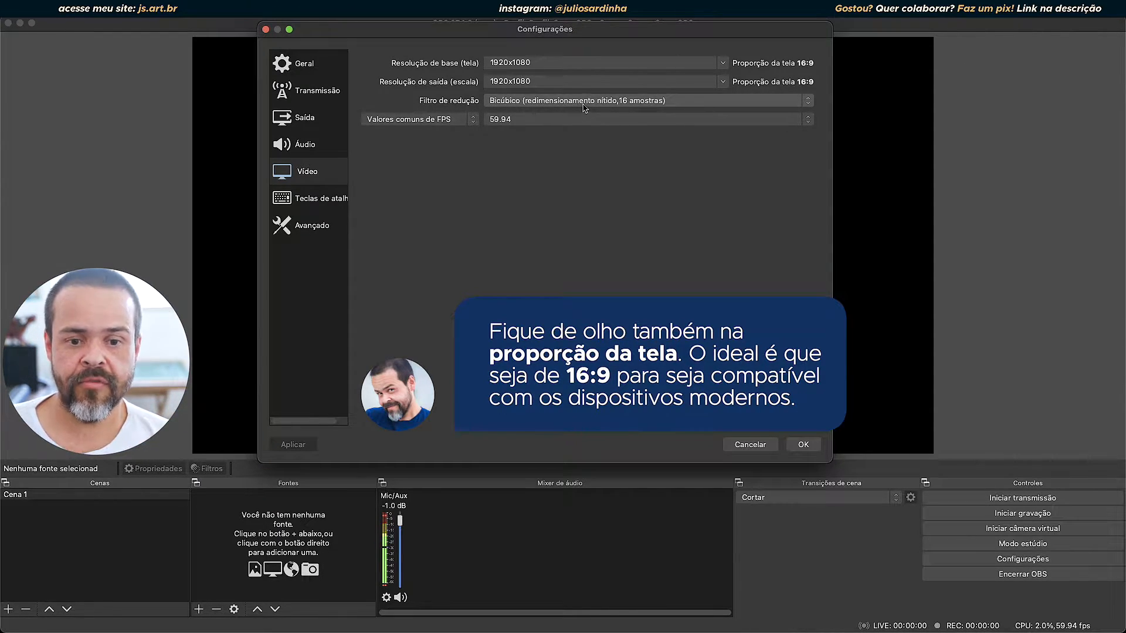
Step: Review the base resolution choices again, together with the options of Filtro de redução
{"action": "left_click", "coordinate": [720, 61]}
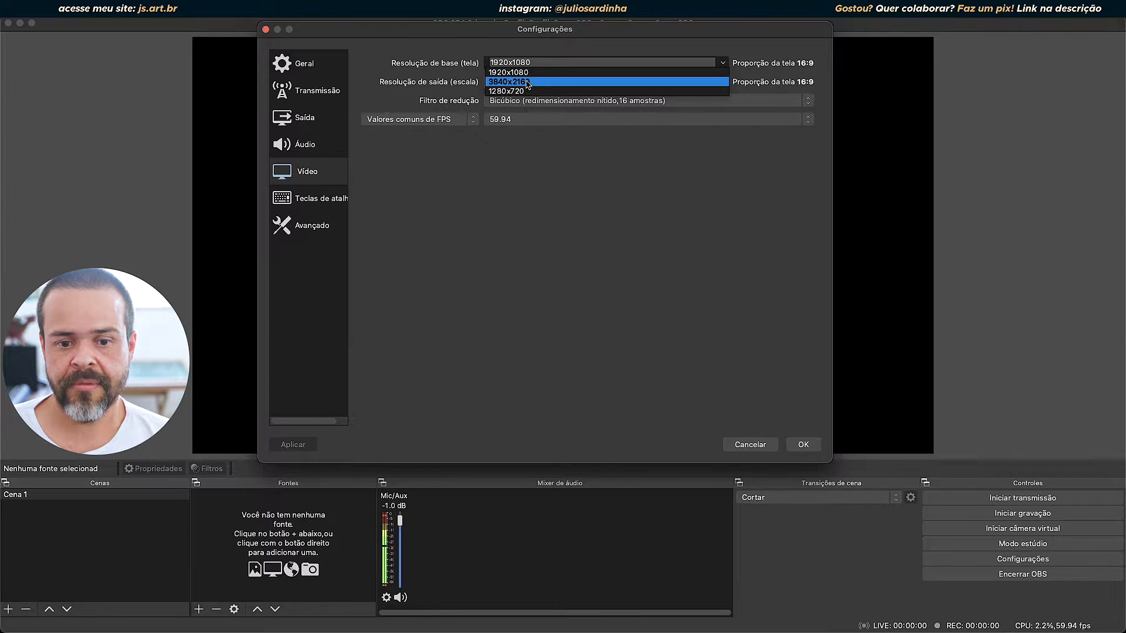
{"action": "left_click", "coordinate": [543, 46]}
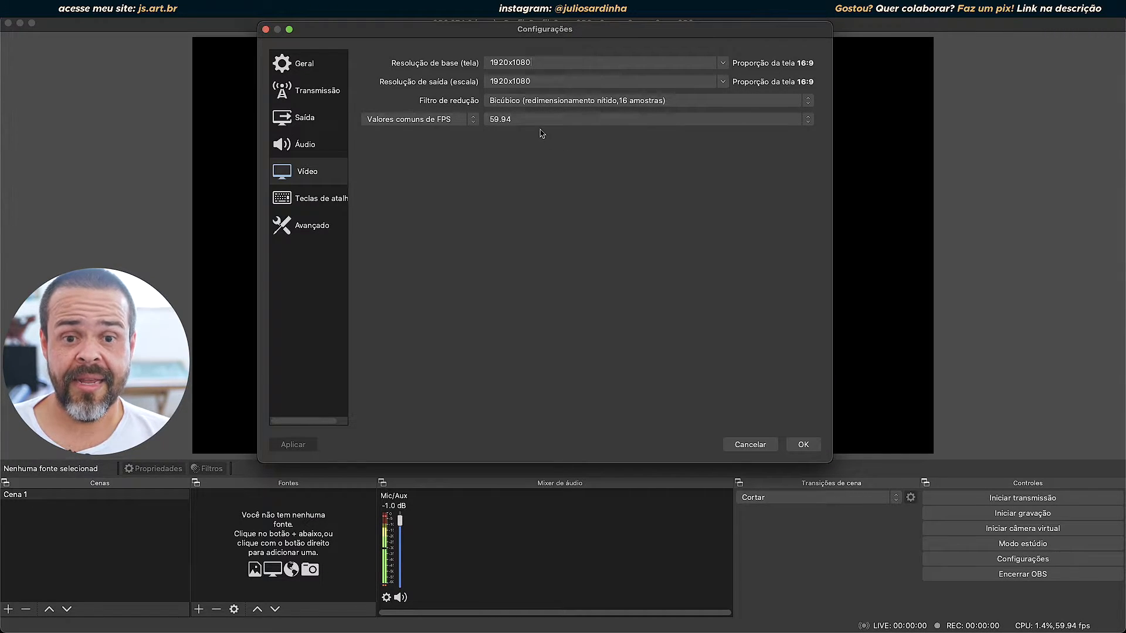
{"action": "left_click", "coordinate": [526, 105]}
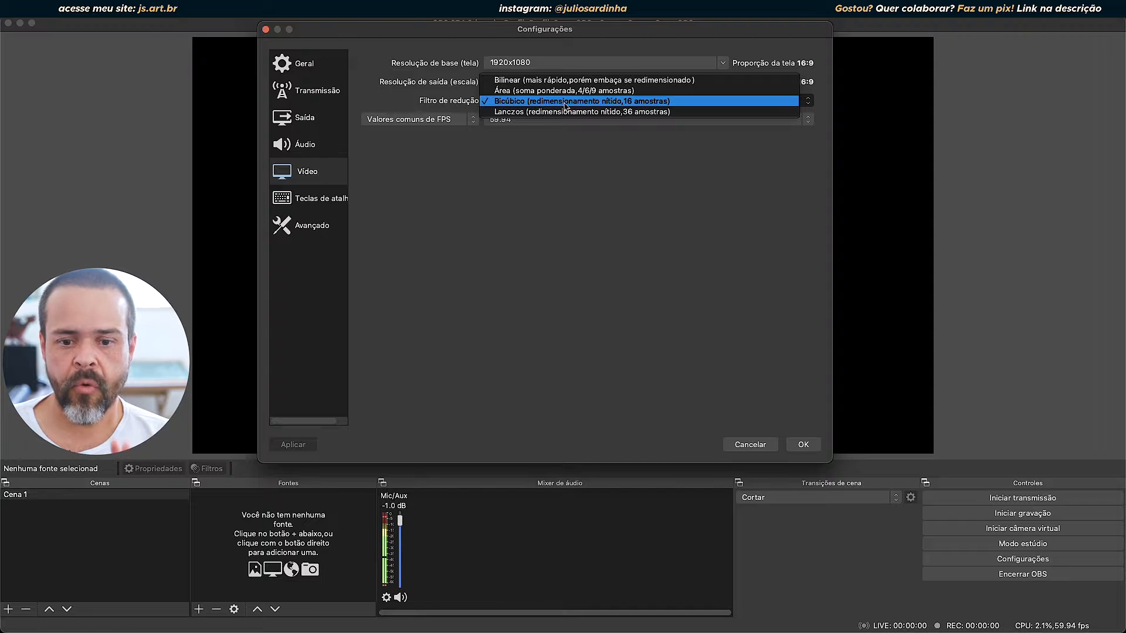
{"action": "left_click", "coordinate": [722, 186]}
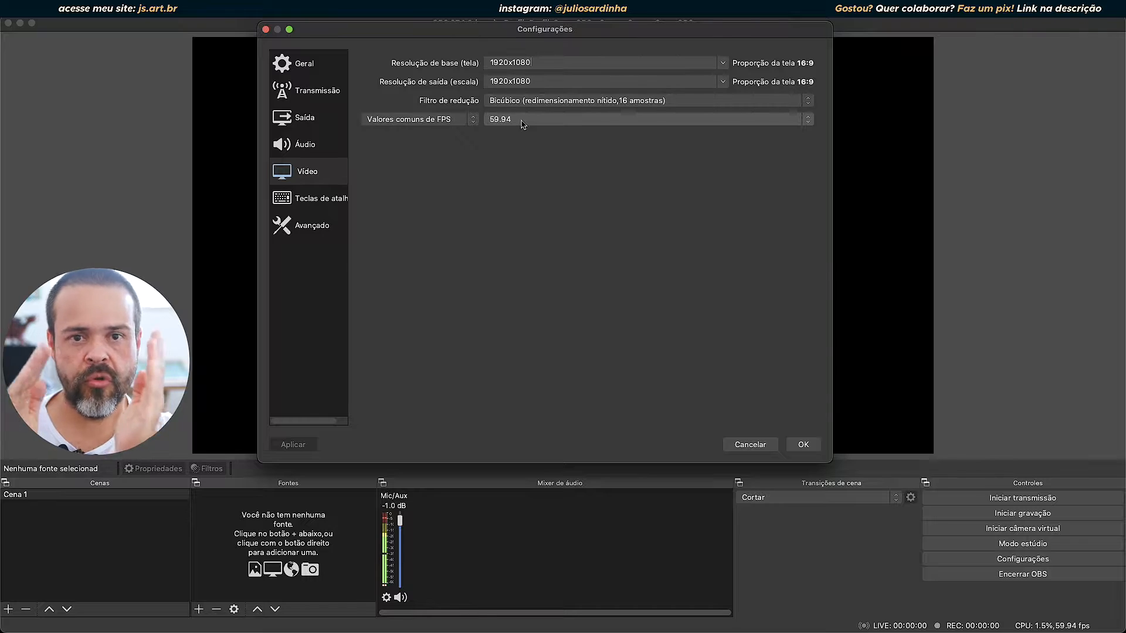
Step: Examine the frame rates offered under Valores comuns de FPS in the Vídeo settings
{"action": "left_click", "coordinate": [551, 120]}
{"action": "left_click", "coordinate": [551, 120]}
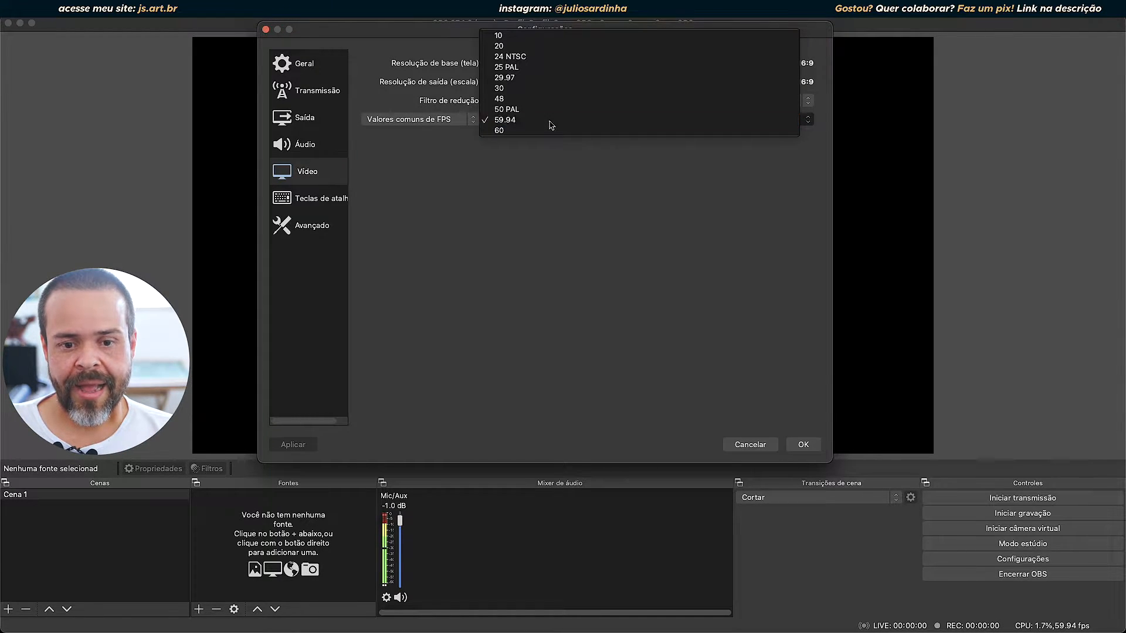
{"action": "left_click", "coordinate": [551, 120]}
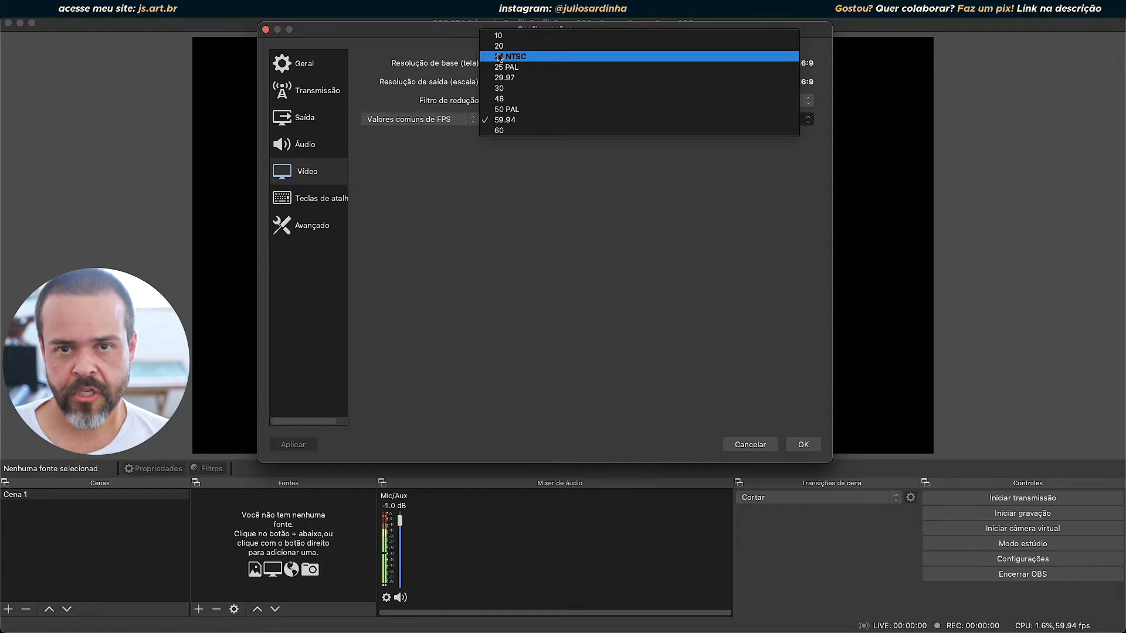
{"action": "left_click", "coordinate": [551, 249]}
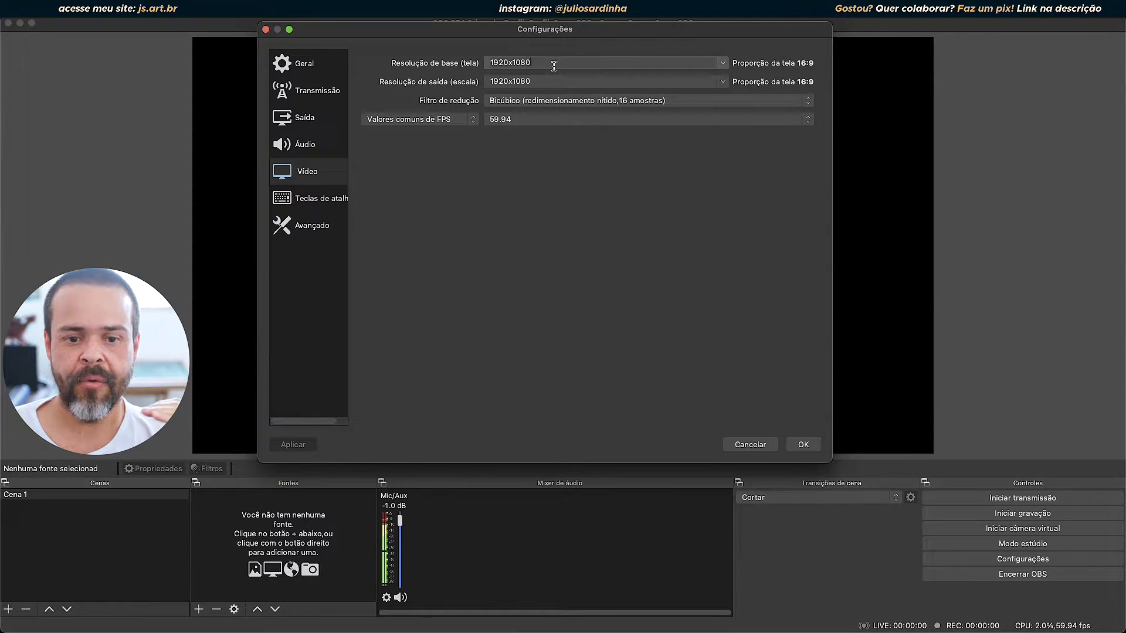
Step: Recap the Vídeo settings by viewing the output resolution and downscale filter choices once more
{"action": "key", "text": "Tab"}
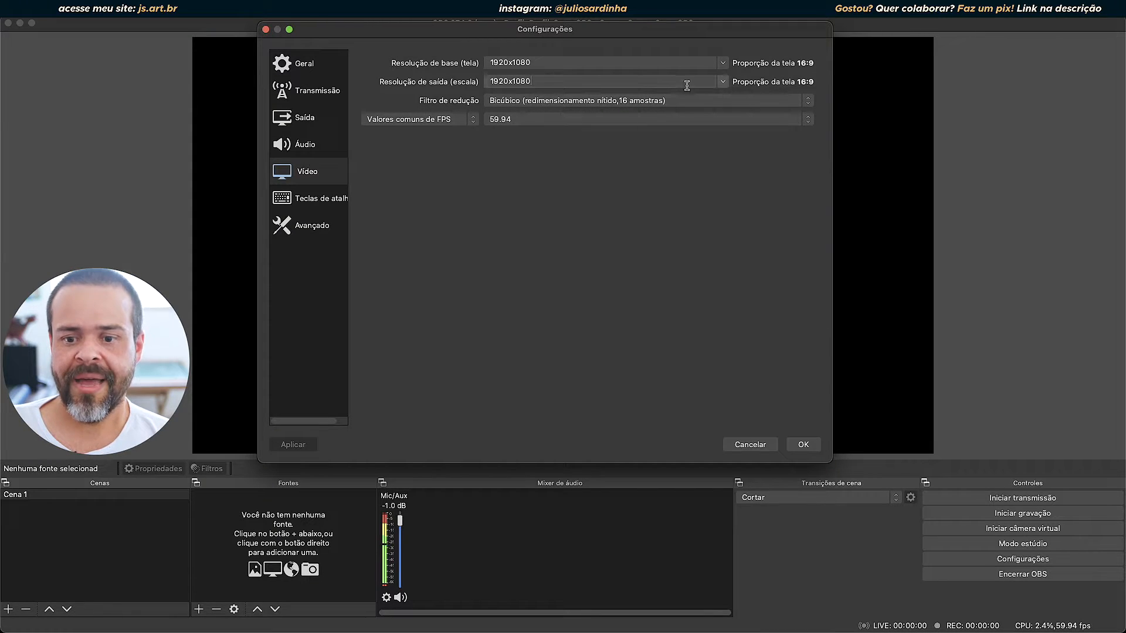
{"action": "left_click", "coordinate": [721, 78]}
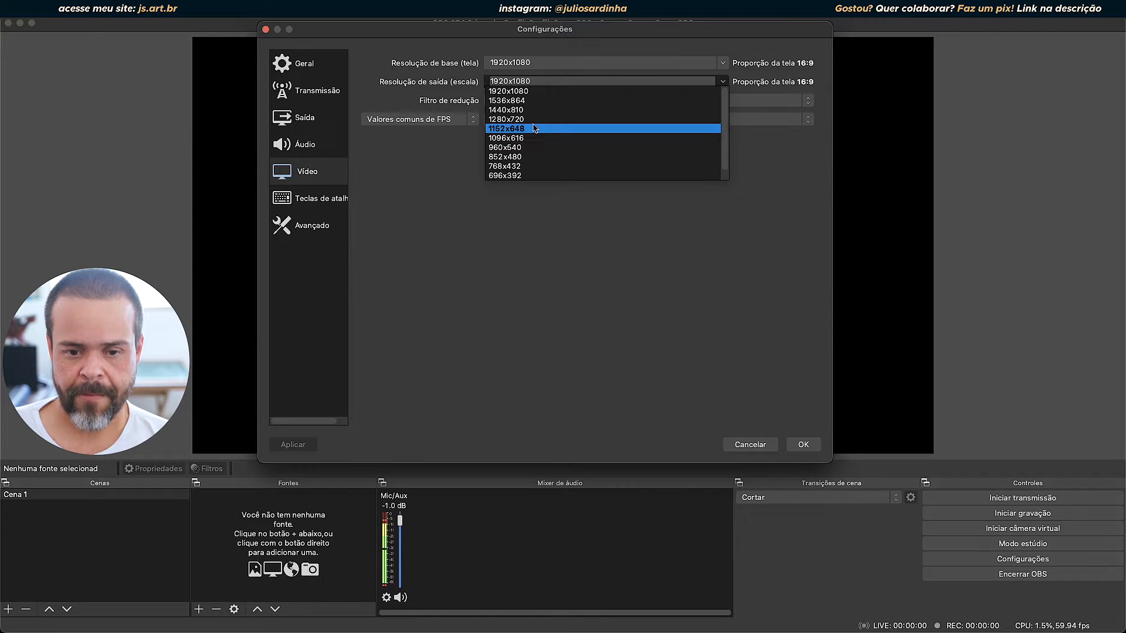
{"action": "left_click", "coordinate": [545, 203]}
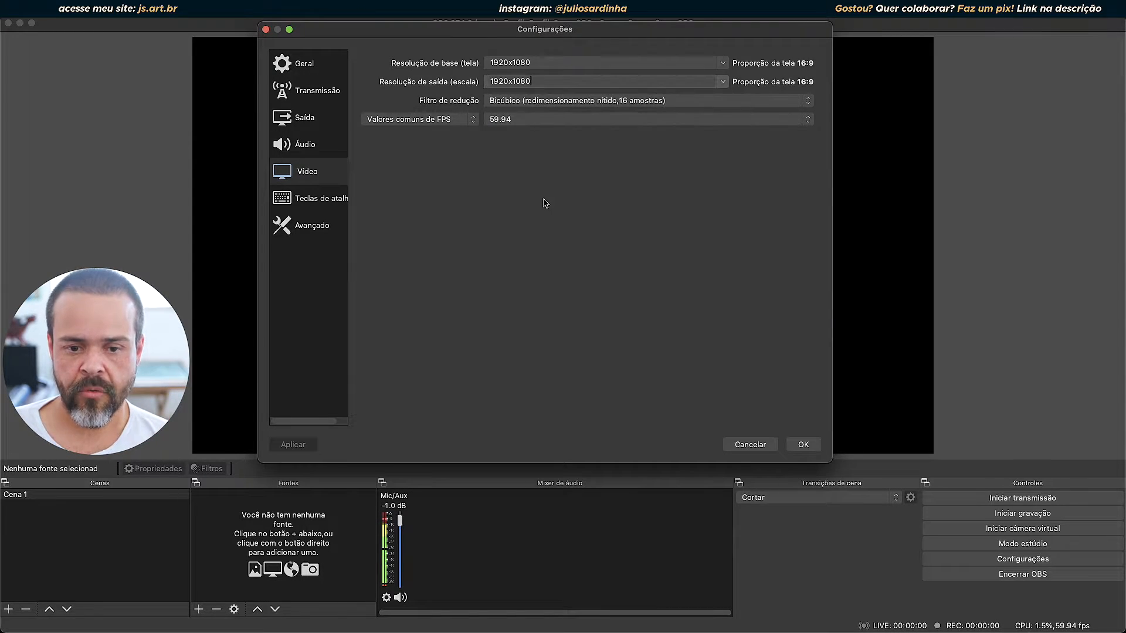
{"action": "left_click", "coordinate": [509, 104]}
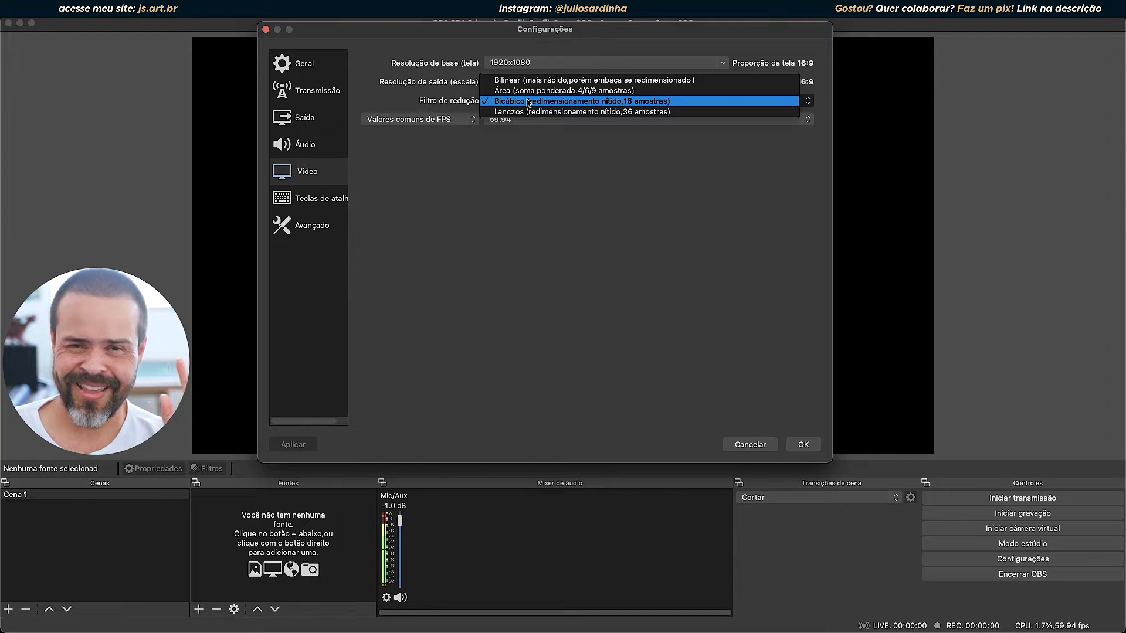
{"action": "left_click", "coordinate": [582, 188]}
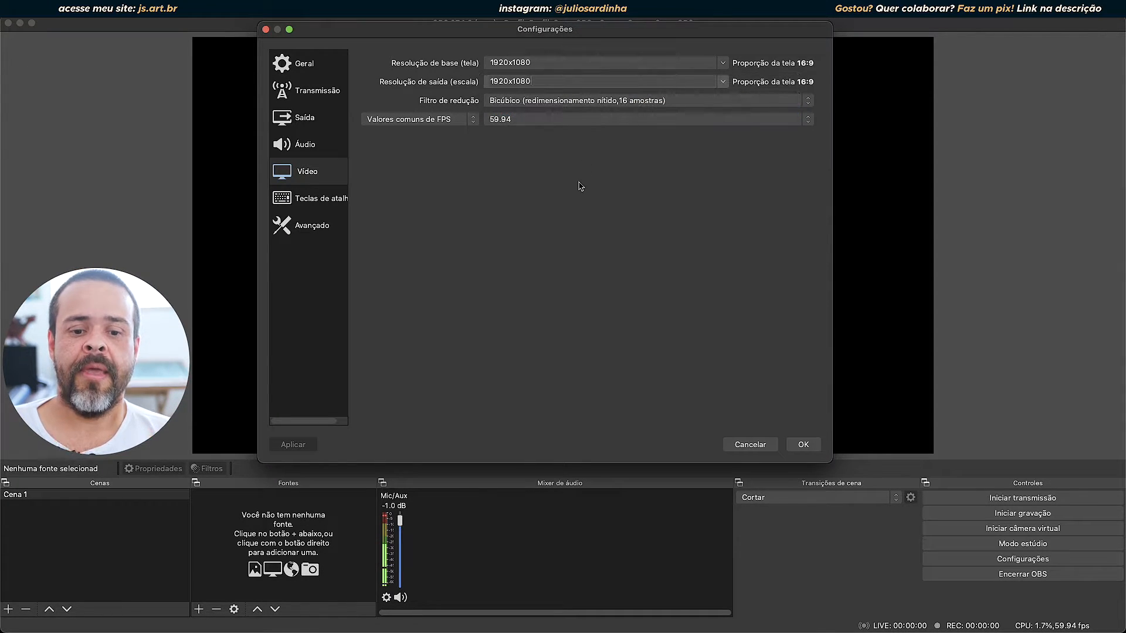
{"action": "left_click", "coordinate": [515, 121]}
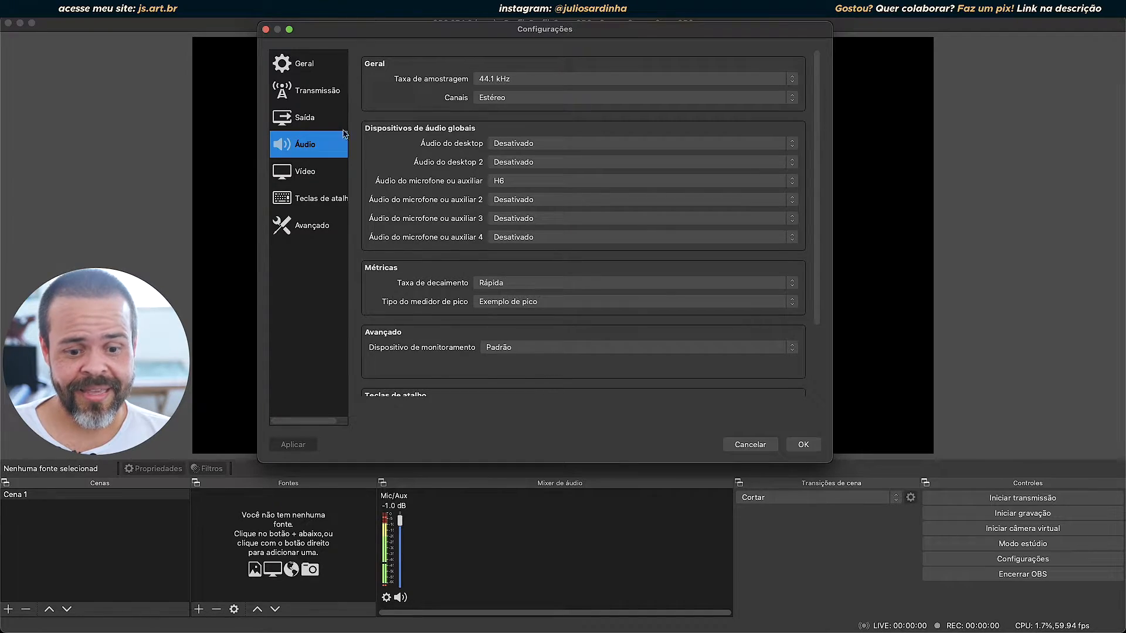
Step: Examine the sample rates under Taxa de amostragem and the channel layouts under Canais, keeping Estéreo selected
{"action": "scroll", "coordinate": [452, 168], "scroll_direction": "down", "scroll_amount": 3}
{"action": "scroll", "coordinate": [417, 166], "scroll_direction": "up", "scroll_amount": 3}
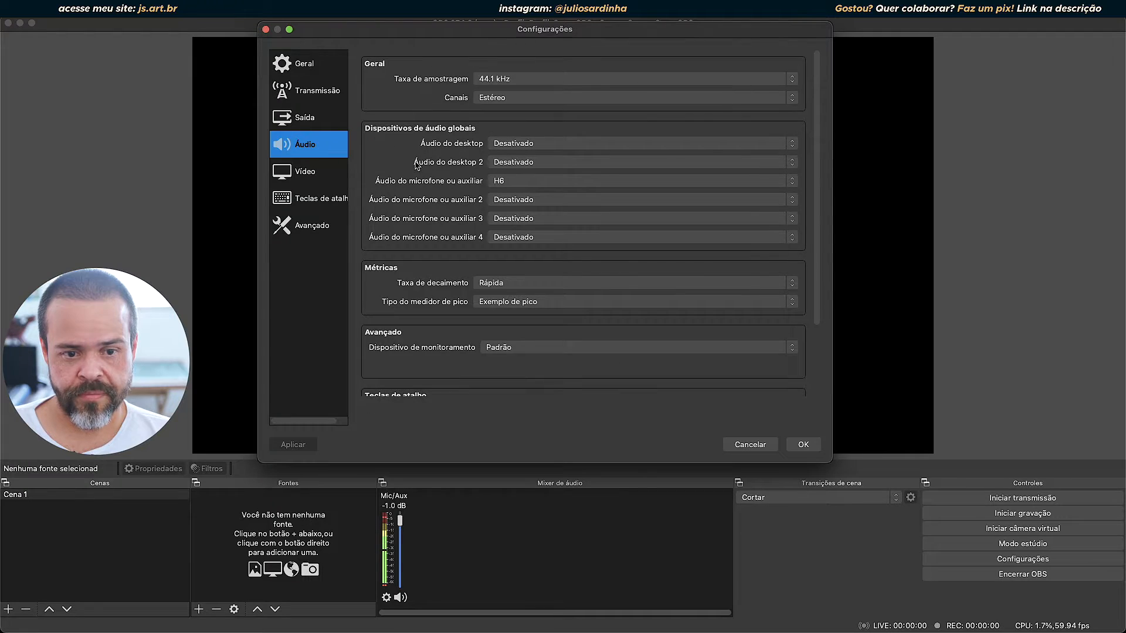
{"action": "left_click", "coordinate": [526, 80]}
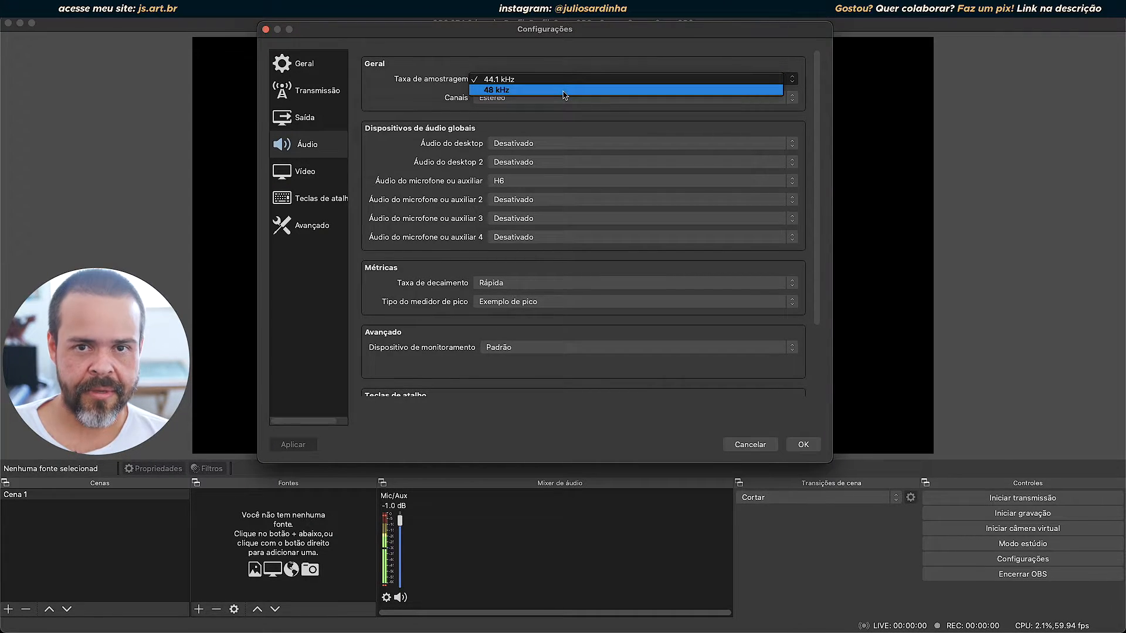
{"action": "left_click", "coordinate": [472, 60]}
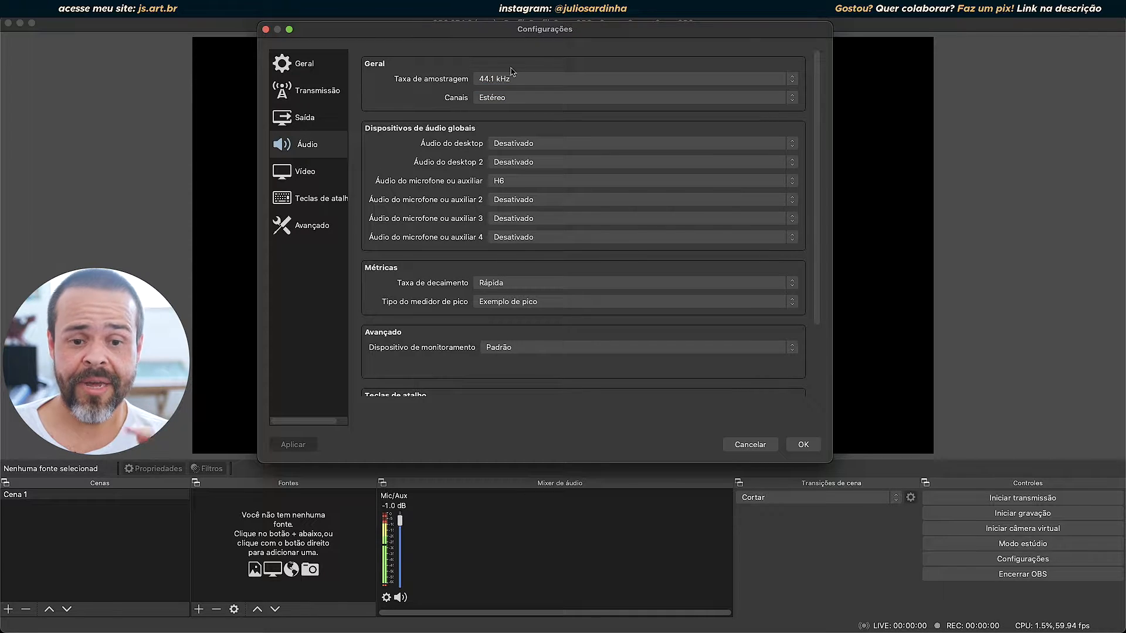
{"action": "left_click", "coordinate": [518, 79]}
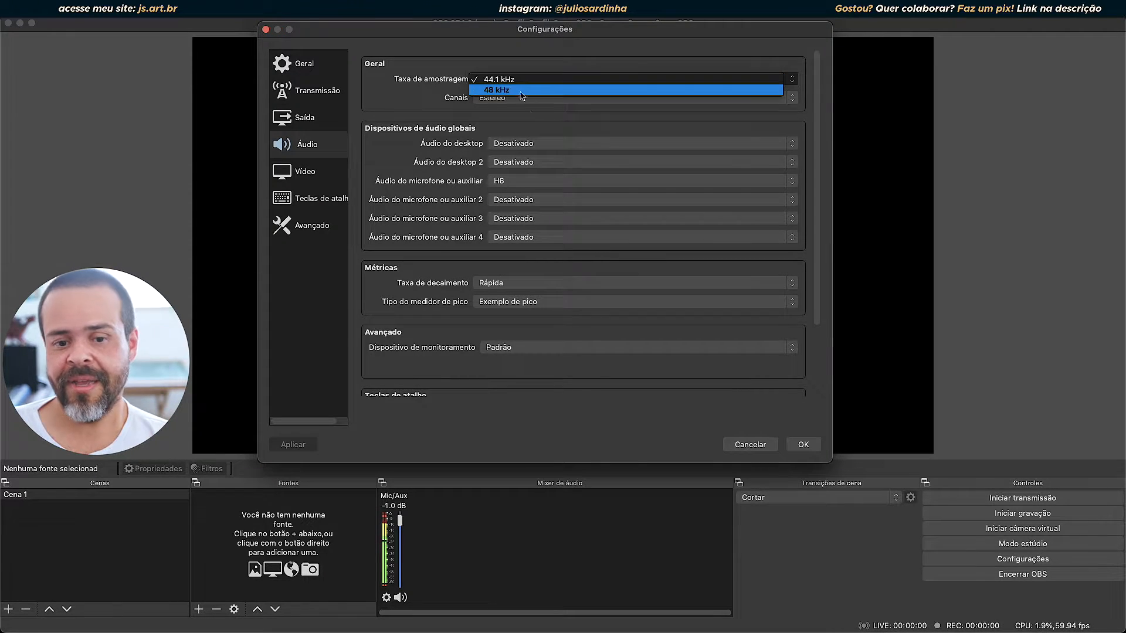
{"action": "left_click", "coordinate": [504, 59]}
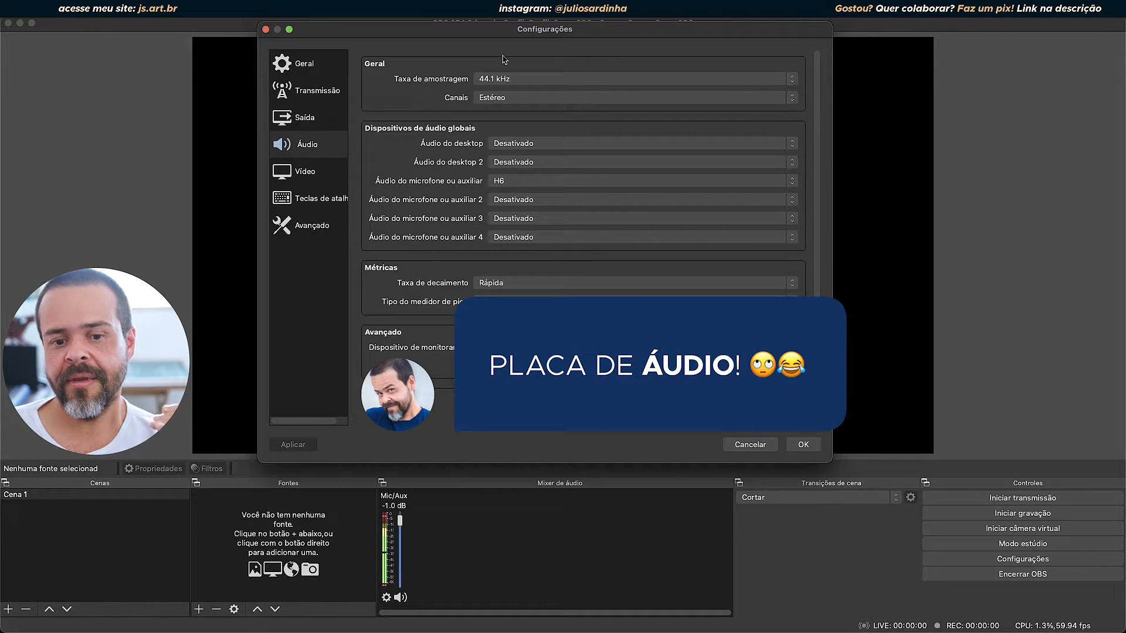
{"action": "left_click", "coordinate": [500, 103]}
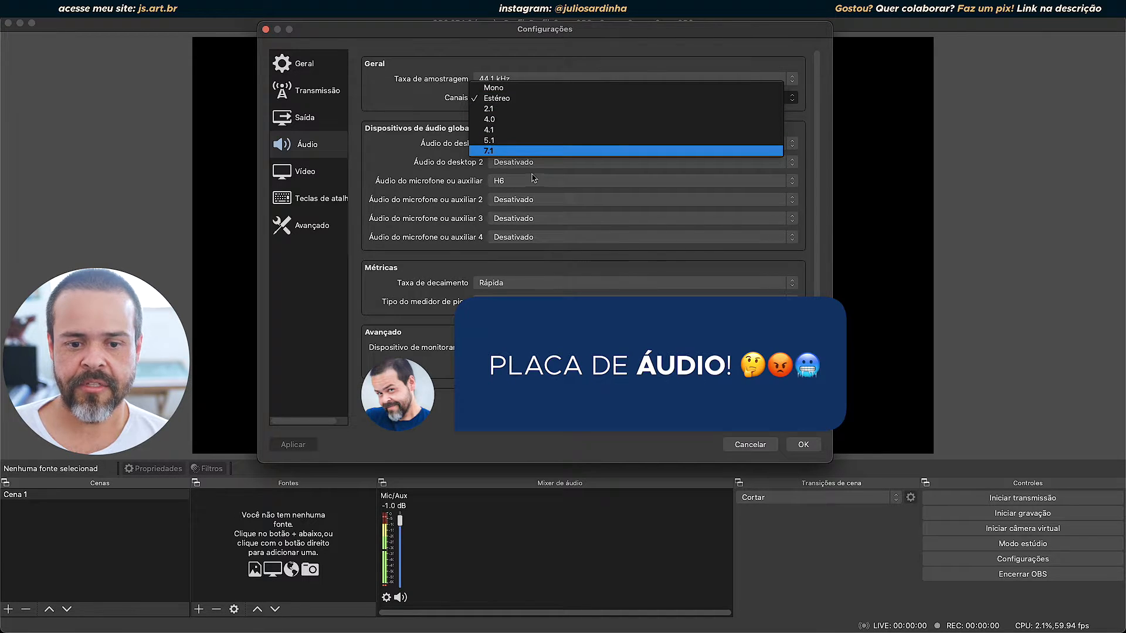
{"action": "left_click", "coordinate": [484, 98]}
Step: Examine the devices offered for Áudio do desktop under Dispositivos de áudio globais, including Padrão and BlackHole 16ch
{"action": "scroll", "coordinate": [422, 199], "scroll_direction": "down", "scroll_amount": 3}
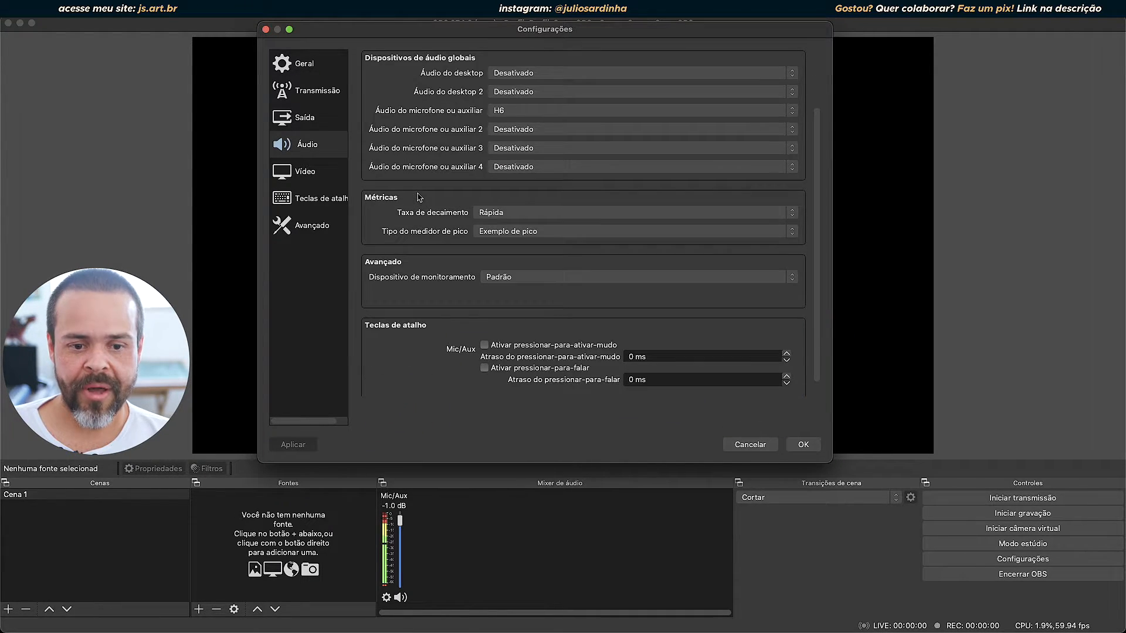
{"action": "scroll", "coordinate": [428, 188], "scroll_direction": "up", "scroll_amount": 2}
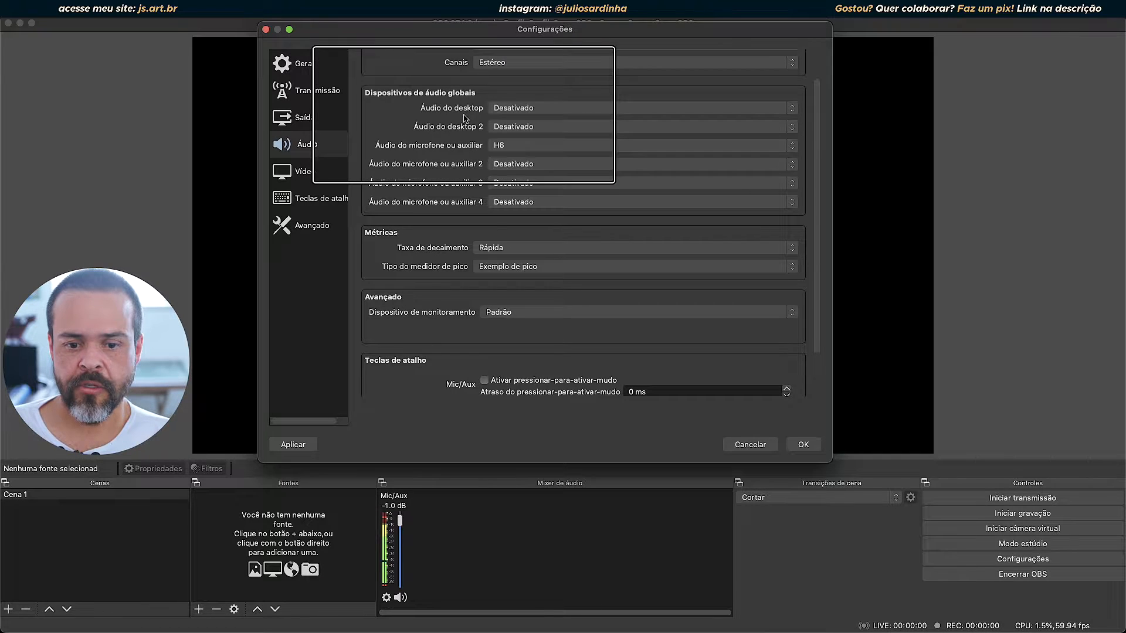
{"action": "left_click", "coordinate": [519, 109]}
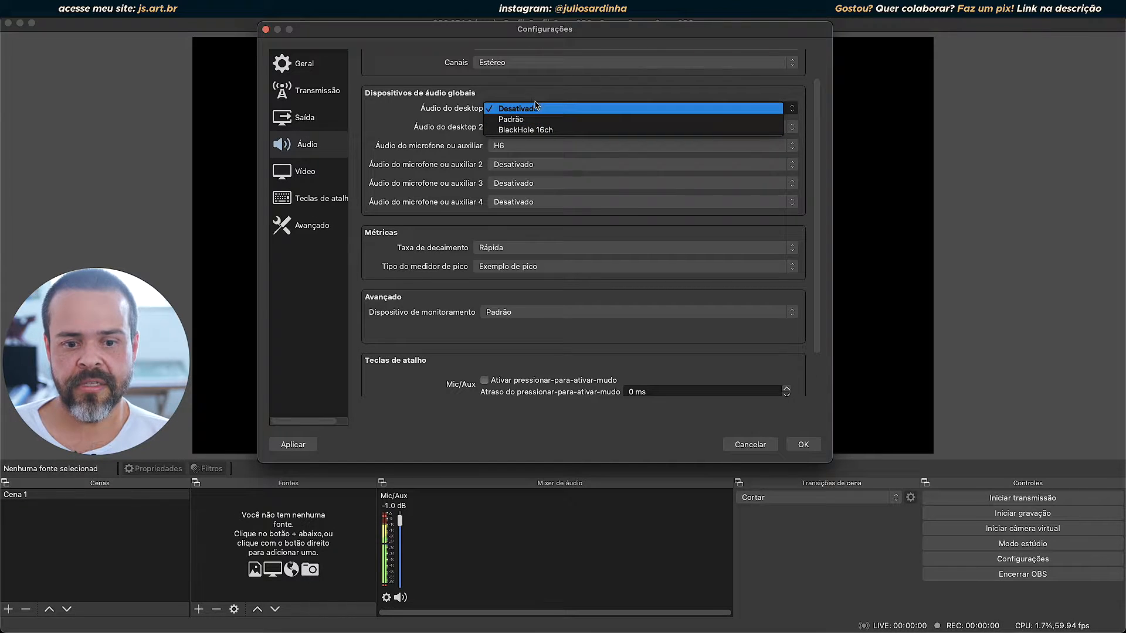
{"action": "left_click", "coordinate": [521, 85]}
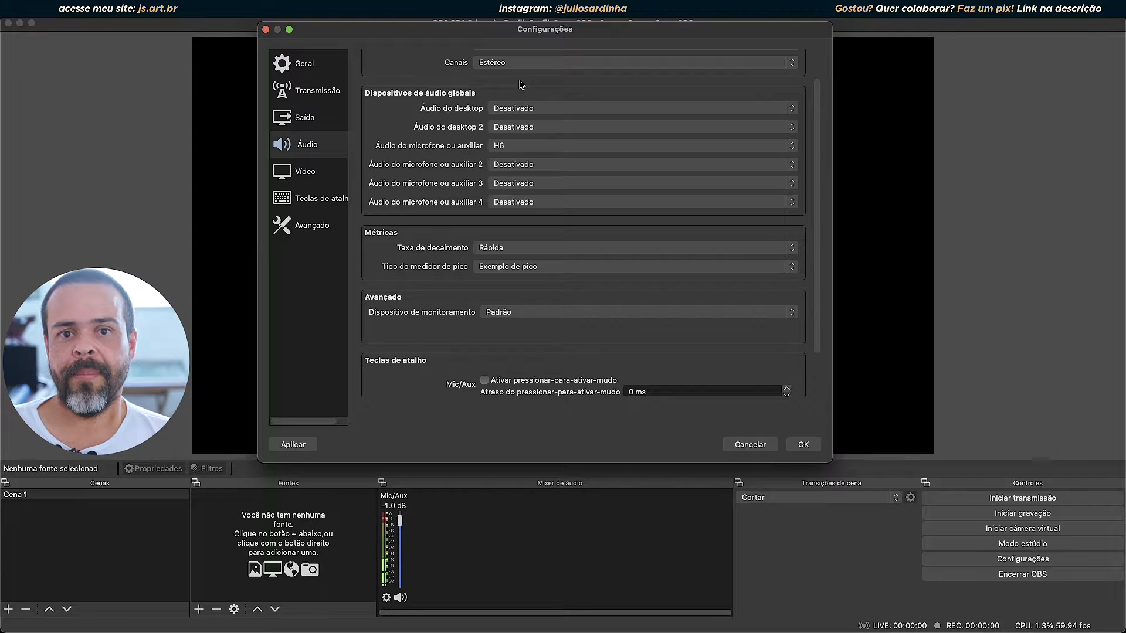
{"action": "left_click", "coordinate": [505, 109]}
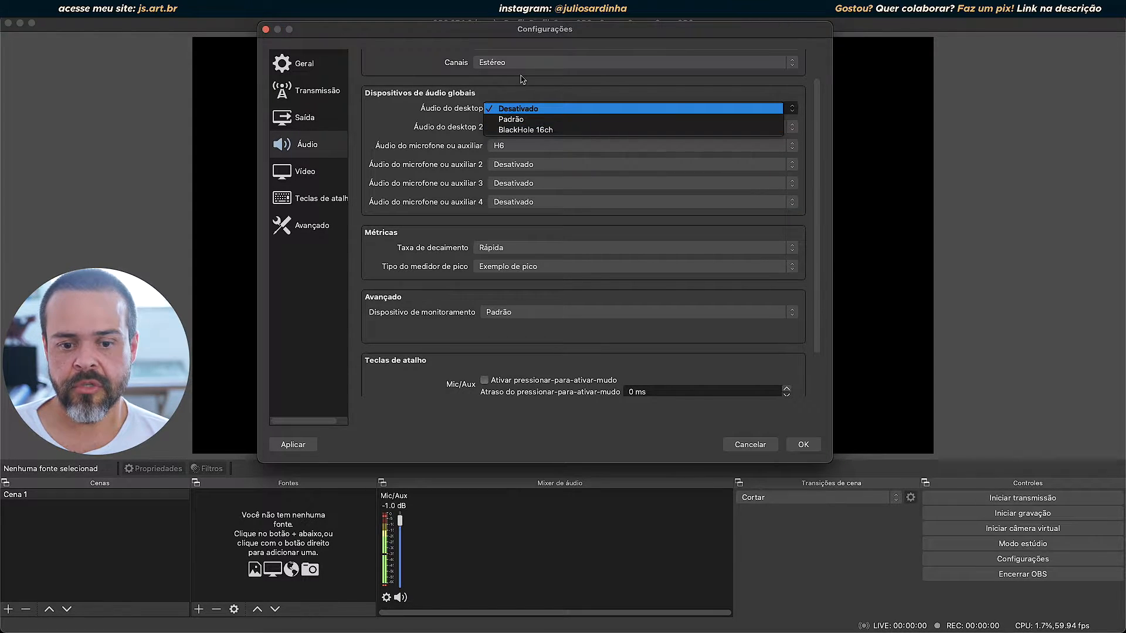
{"action": "left_click", "coordinate": [521, 80]}
{"action": "left_click", "coordinate": [512, 109]}
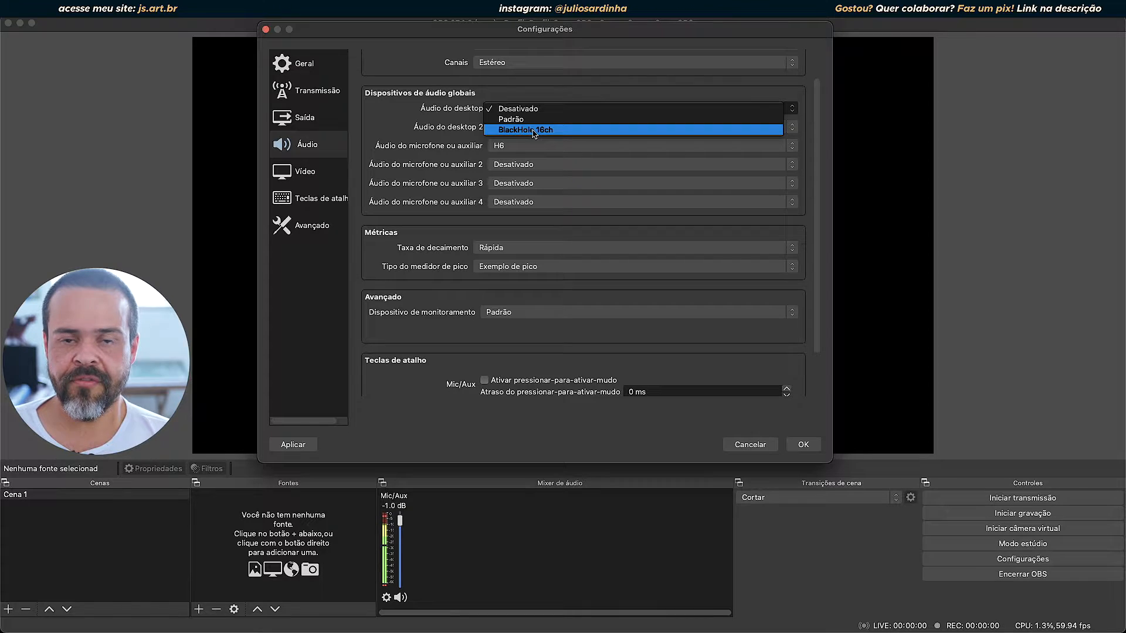
{"action": "left_click", "coordinate": [534, 90]}
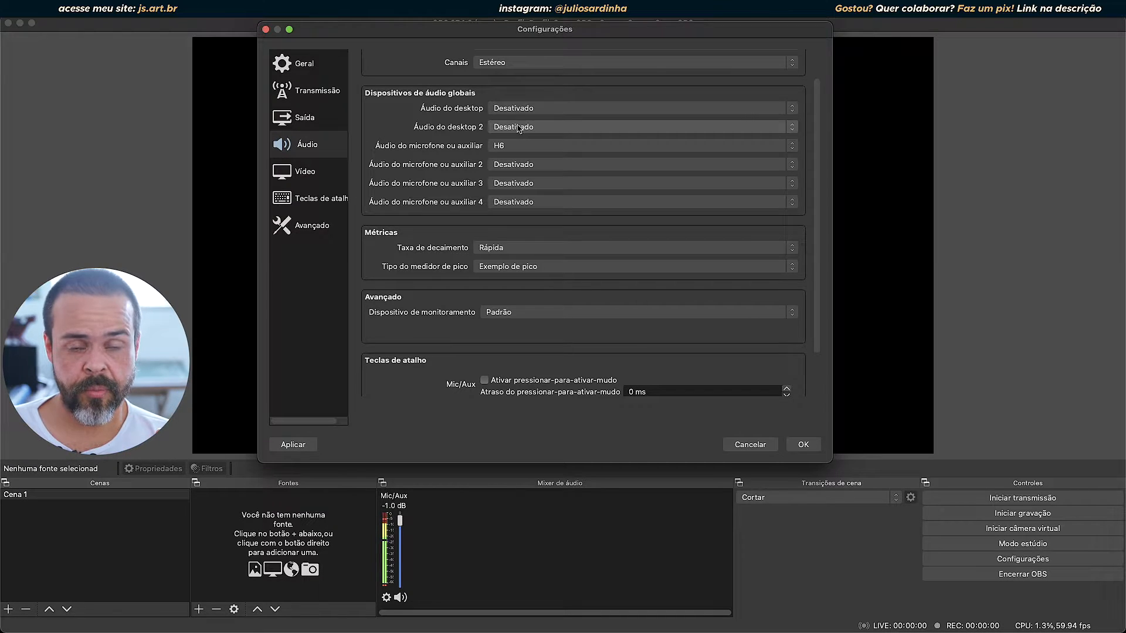
{"action": "left_click", "coordinate": [531, 111]}
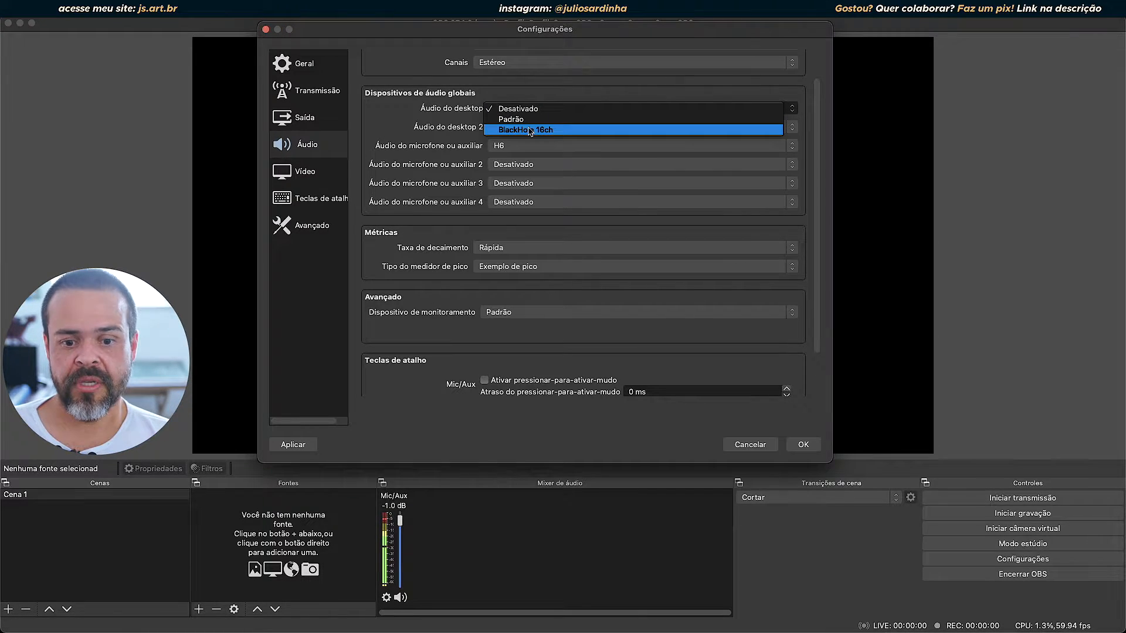
{"action": "left_click", "coordinate": [526, 92]}
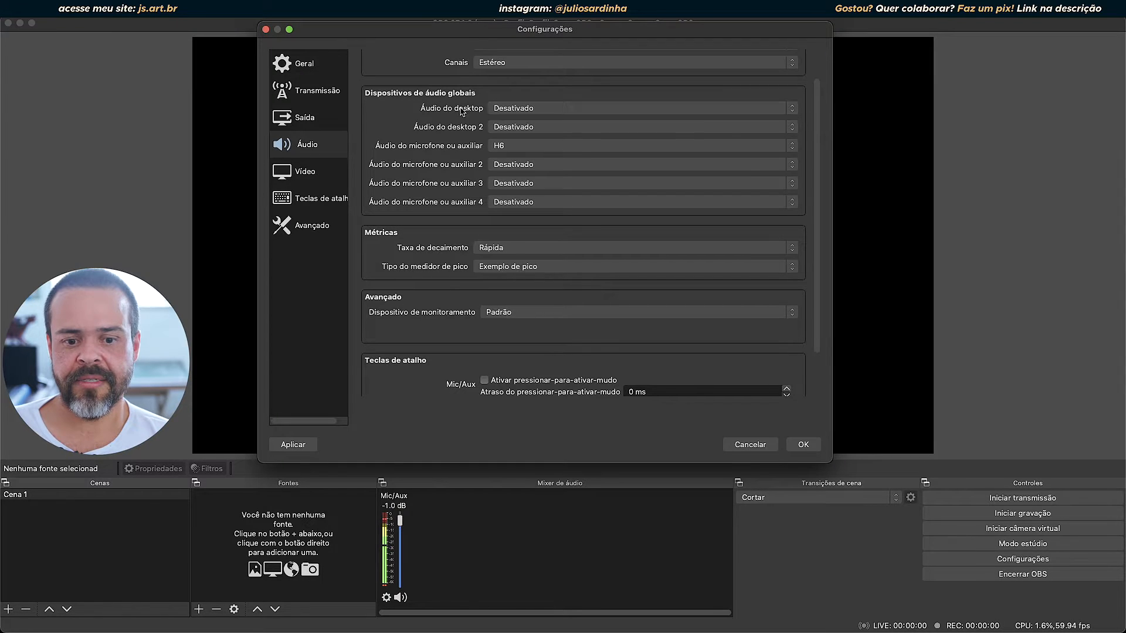
{"action": "left_click", "coordinate": [508, 109]}
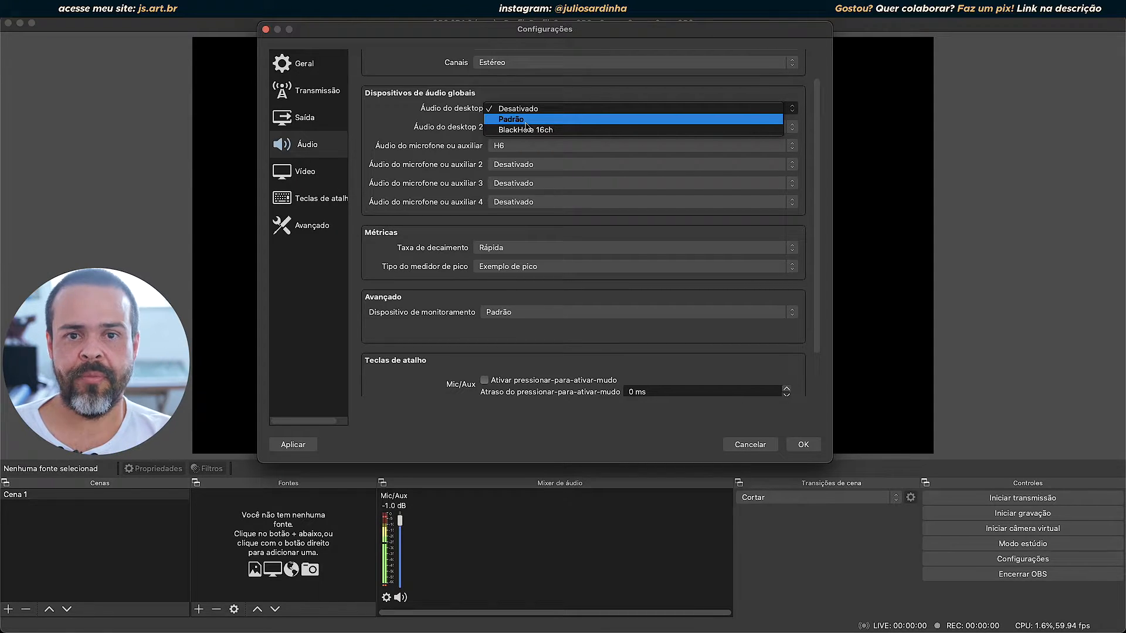
{"action": "left_click", "coordinate": [528, 89]}
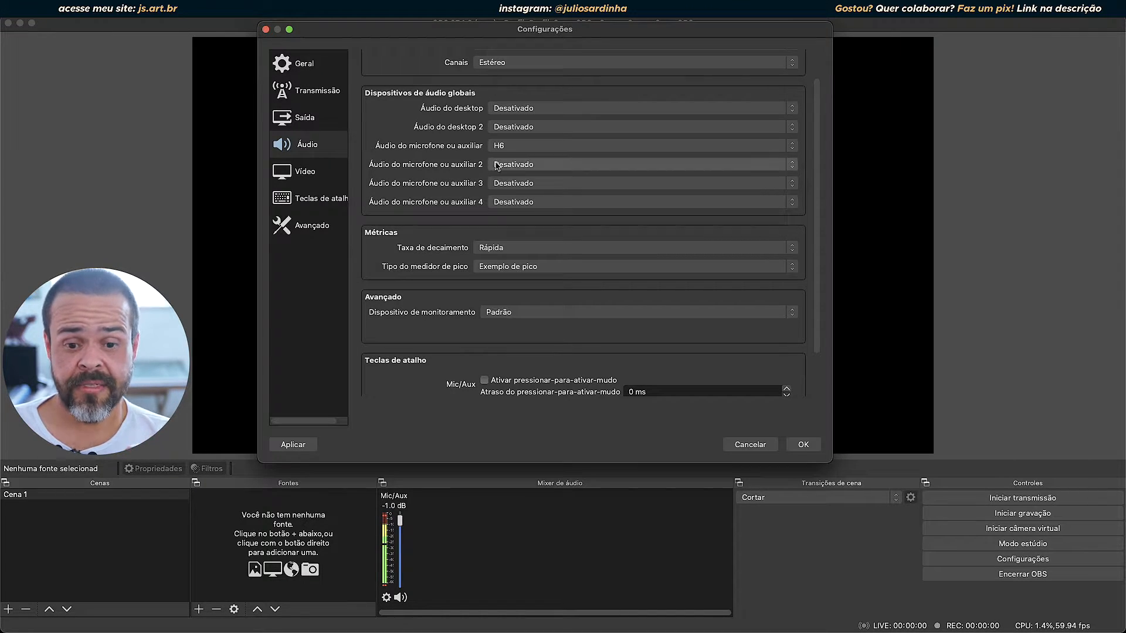
Step: Examine the input devices available for Áudio do microfone ou auxiliar and Áudio do microfone ou auxiliar 2
{"action": "left_click", "coordinate": [537, 148]}
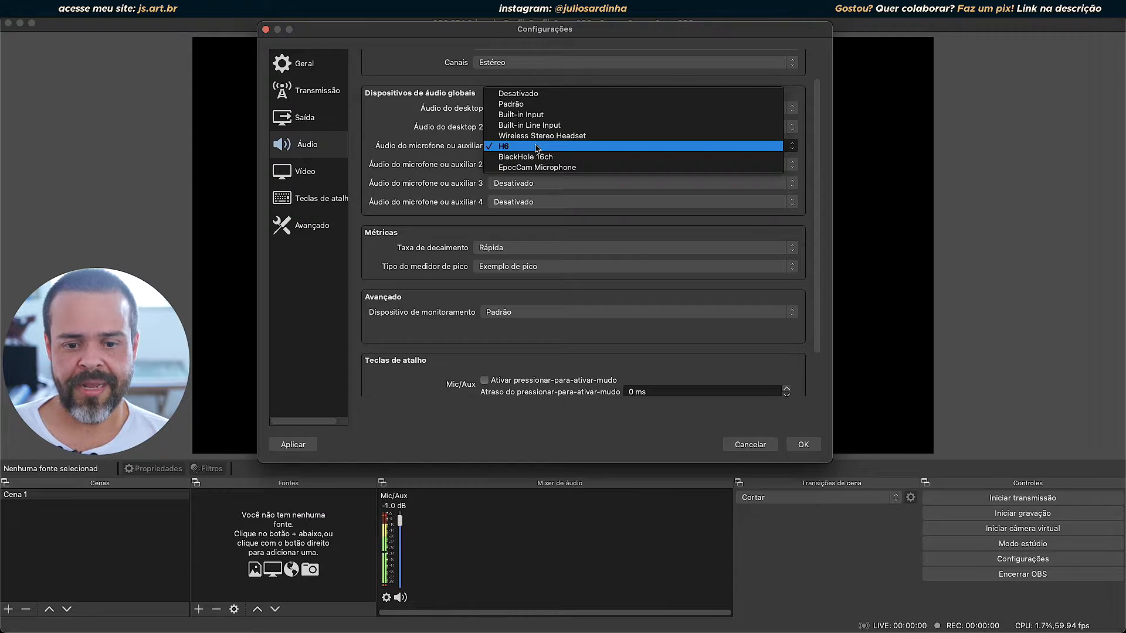
{"action": "left_click", "coordinate": [380, 151]}
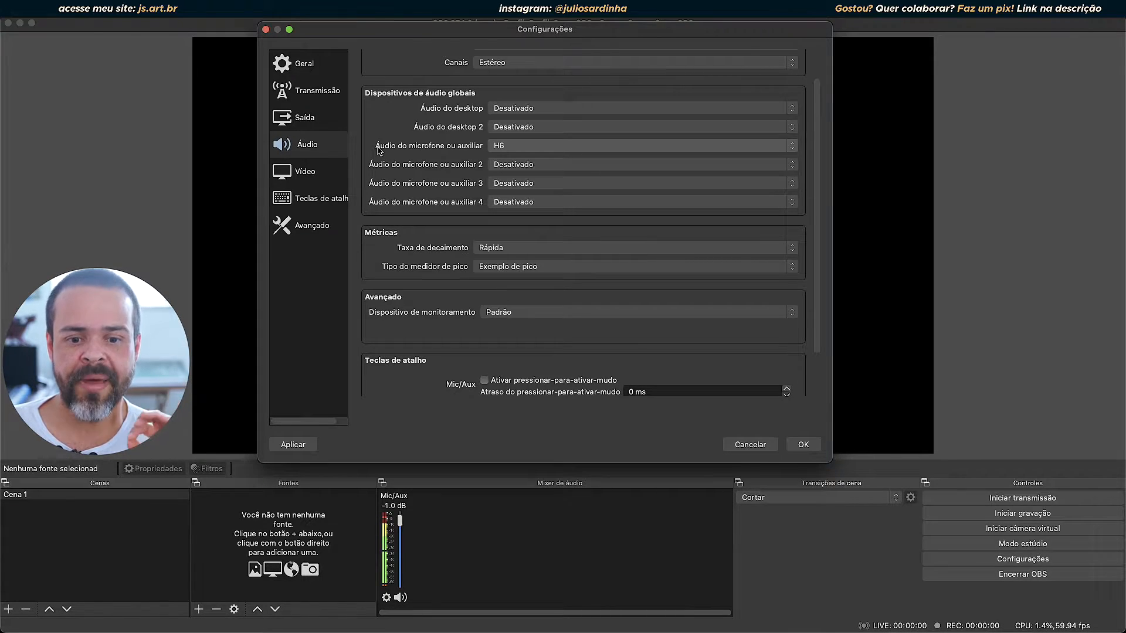
{"action": "left_click", "coordinate": [499, 126]}
{"action": "left_click", "coordinate": [501, 85]}
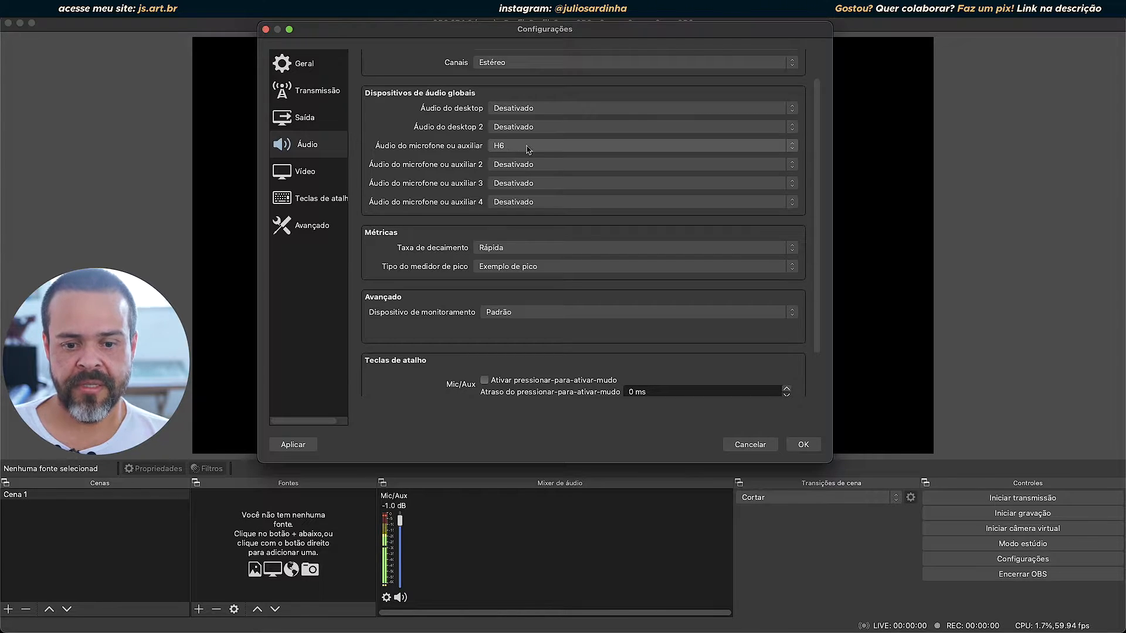
{"action": "left_click", "coordinate": [535, 166]}
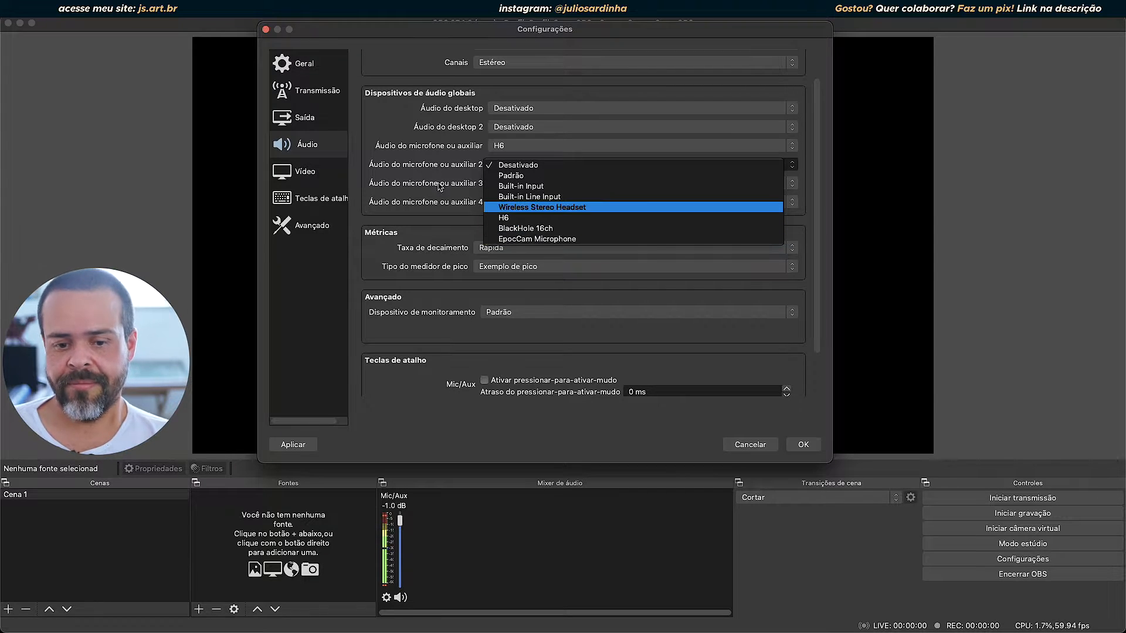
{"action": "left_click", "coordinate": [423, 164]}
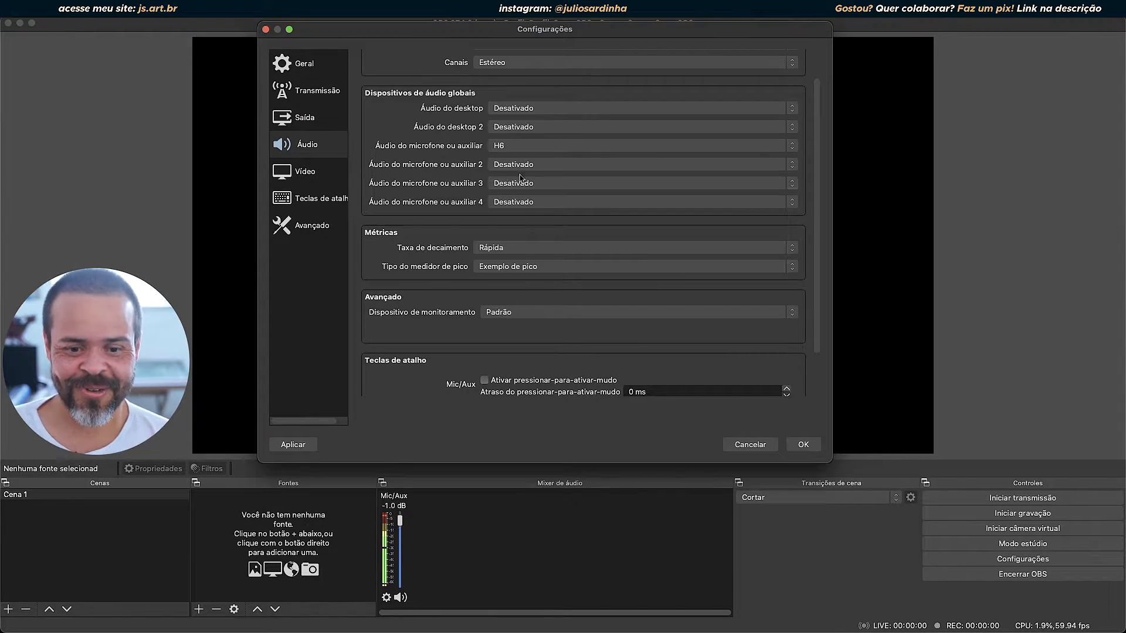
Step: Try Devagar (PPM Tipo II) as the Taxa de decaimento and set it back to Rápida
{"action": "scroll", "coordinate": [405, 240], "scroll_direction": "down", "scroll_amount": 3}
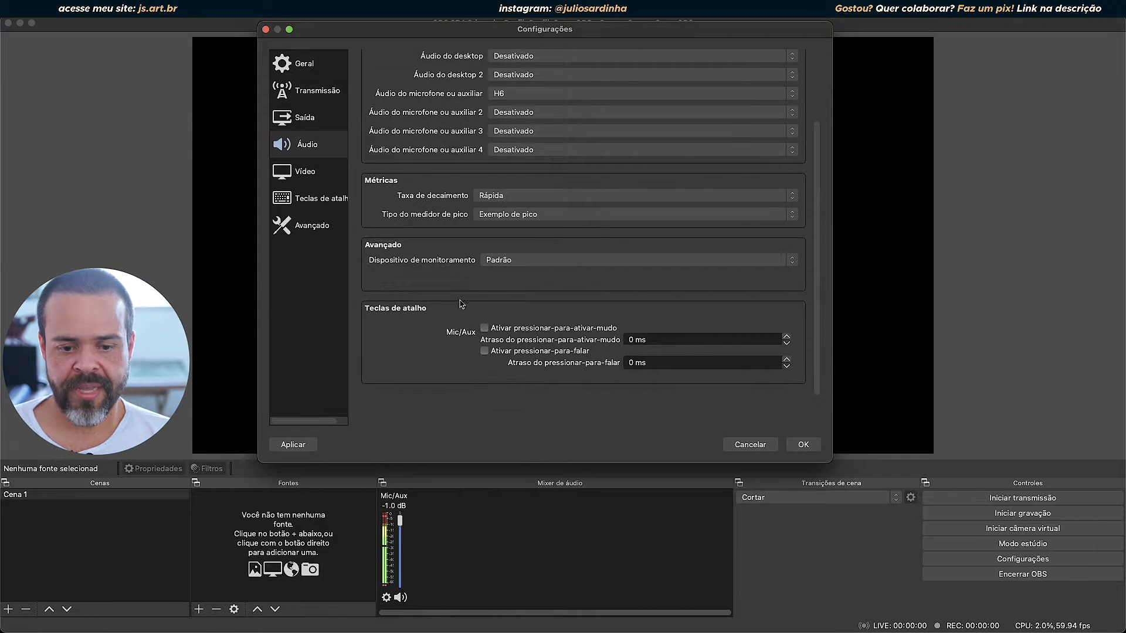
{"action": "left_click", "coordinate": [521, 196]}
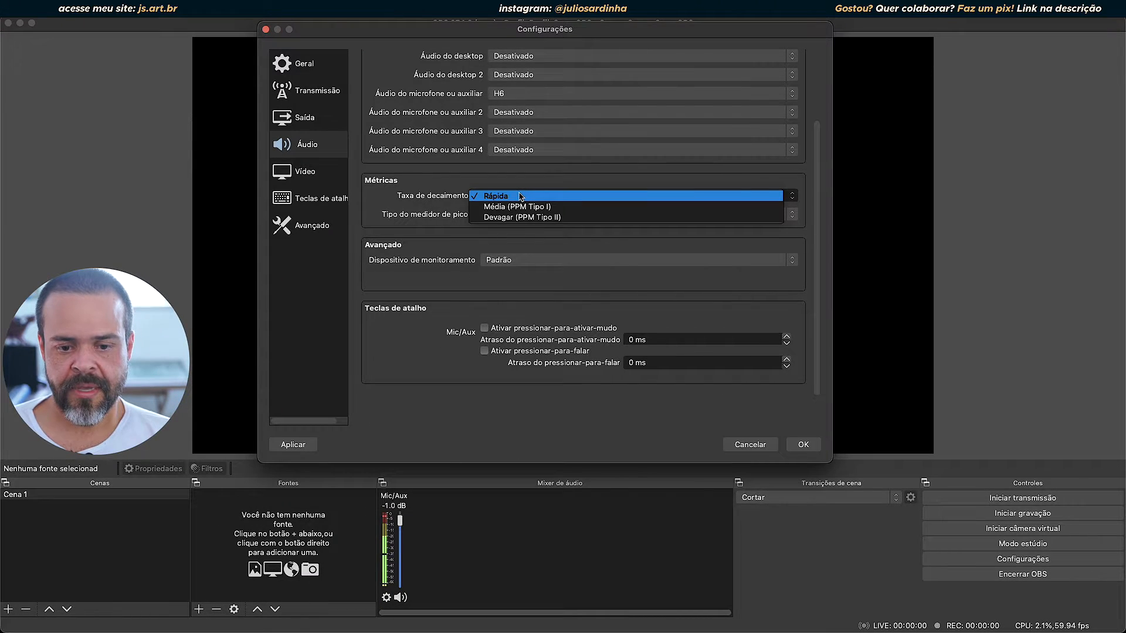
{"action": "left_click", "coordinate": [503, 217]}
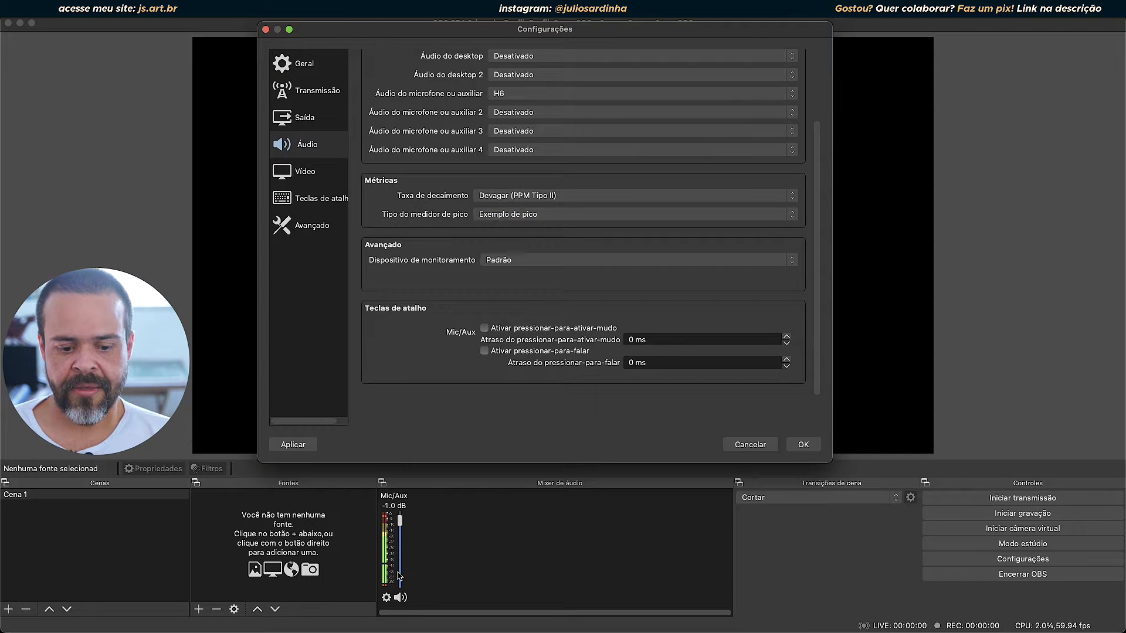
{"action": "left_click", "coordinate": [519, 196]}
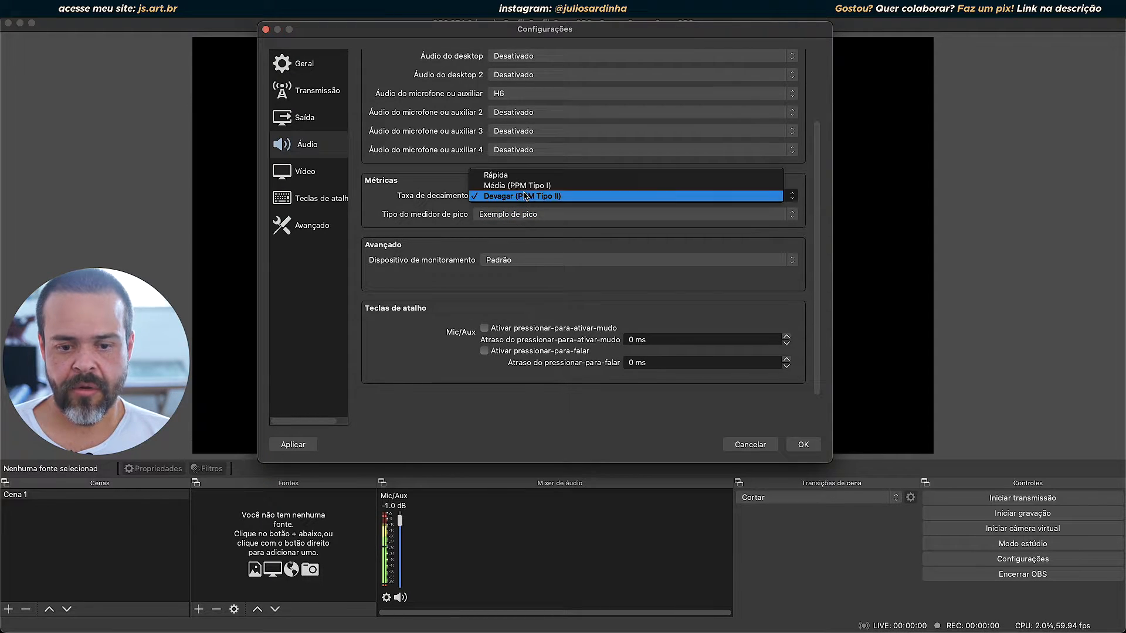
{"action": "left_click", "coordinate": [511, 176]}
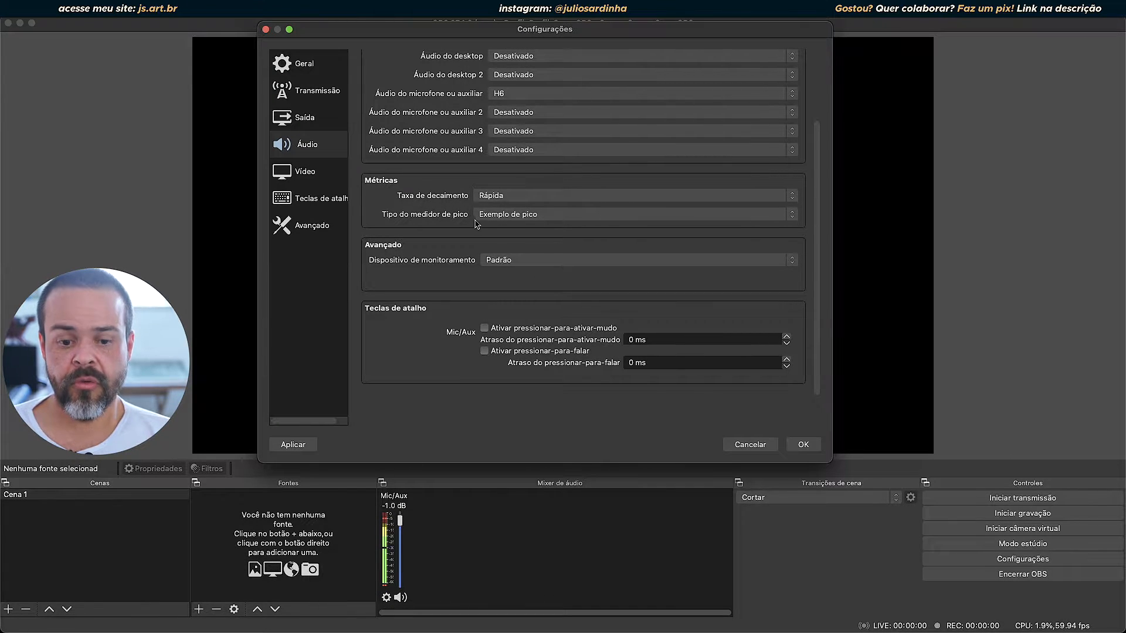
Step: Examine the options for Tipo do medidor de pico and the devices listed for Dispositivo de monitoramento
{"action": "left_click", "coordinate": [491, 214]}
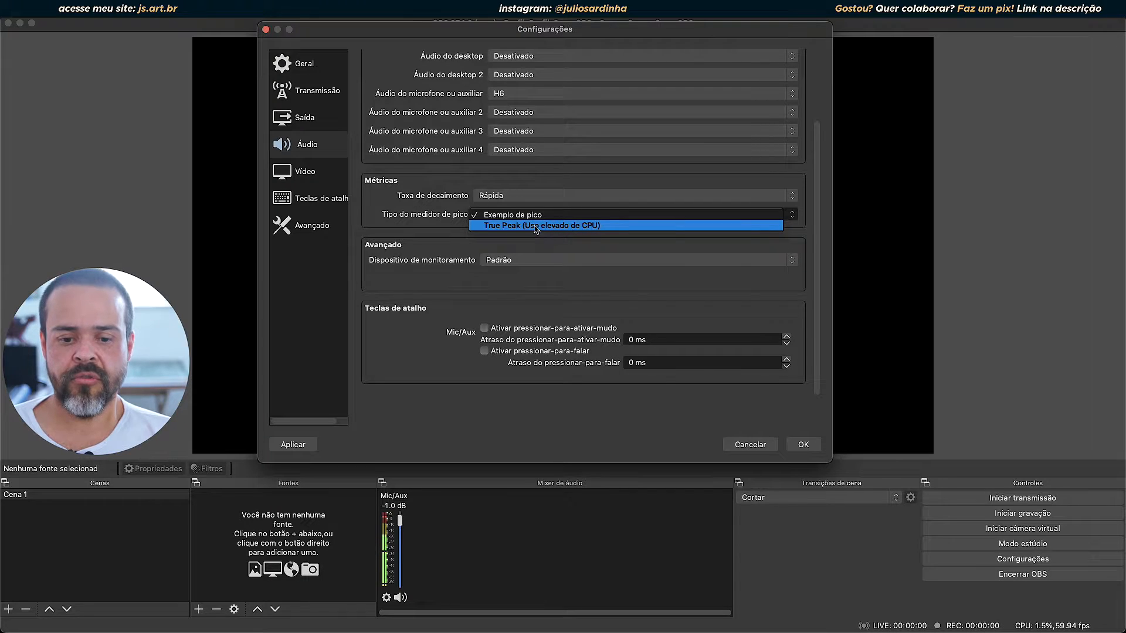
{"action": "left_click", "coordinate": [456, 198]}
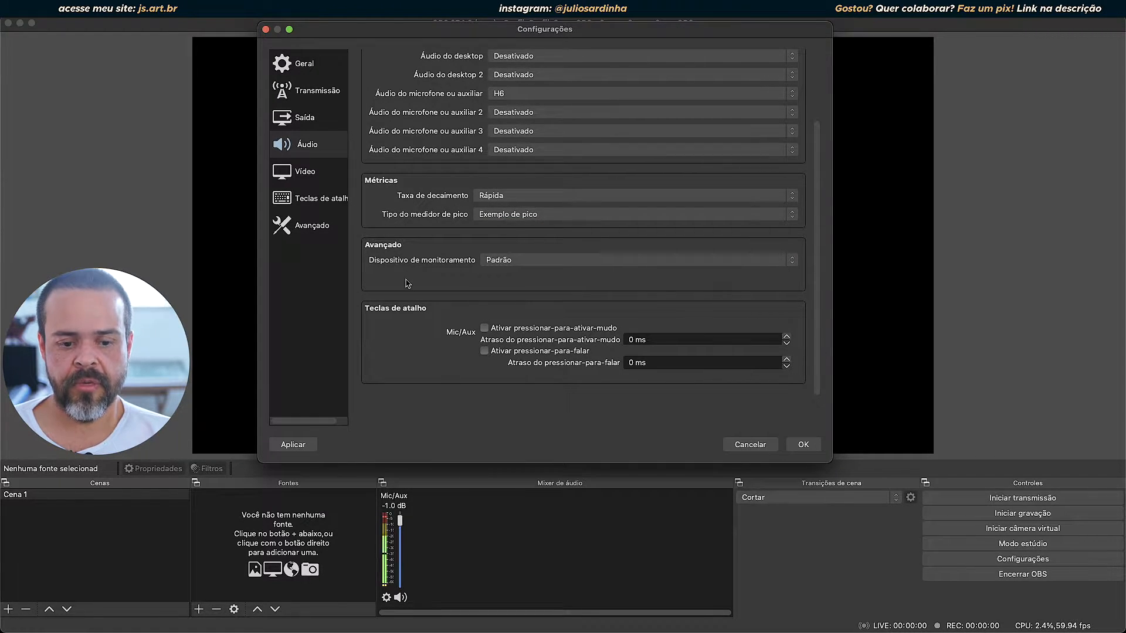
{"action": "left_click", "coordinate": [548, 261]}
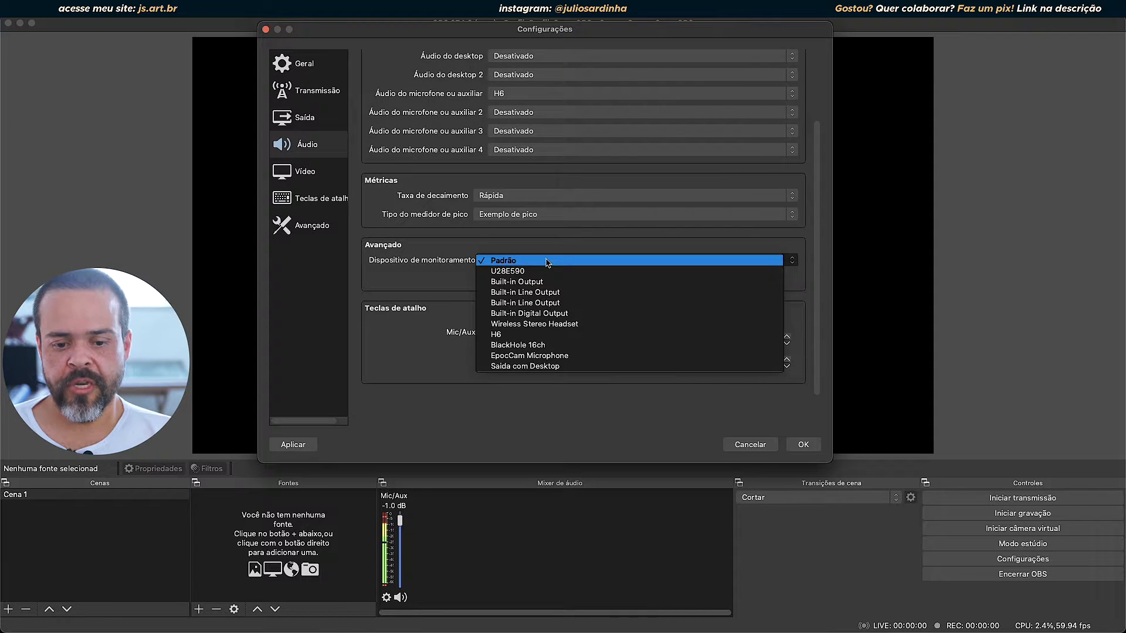
{"action": "left_click", "coordinate": [420, 279]}
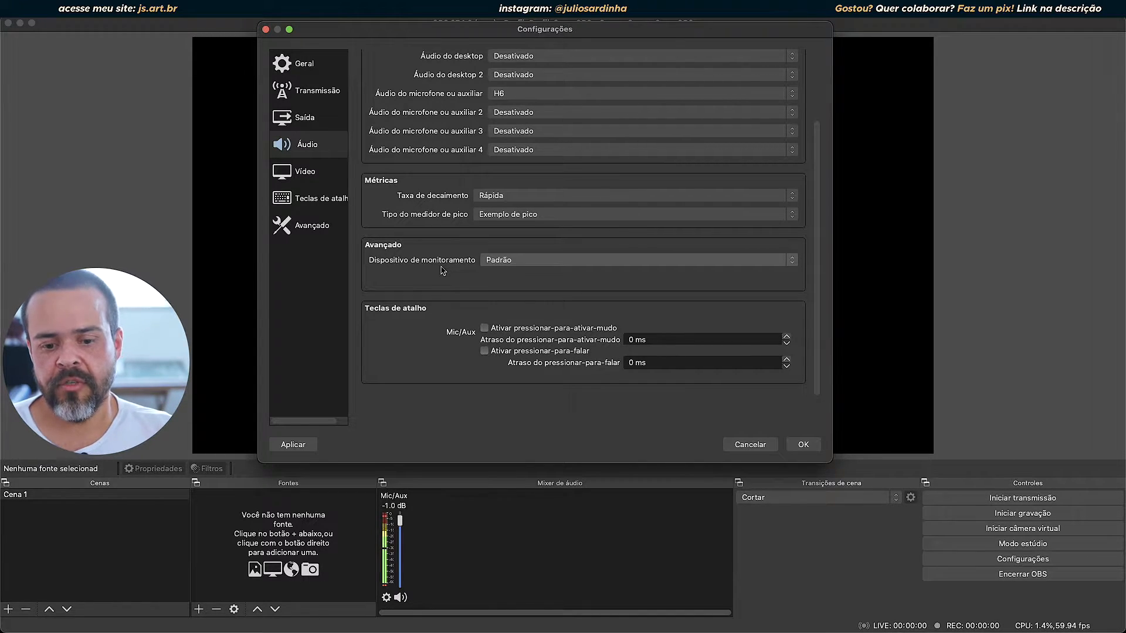
{"action": "left_click", "coordinate": [551, 261]}
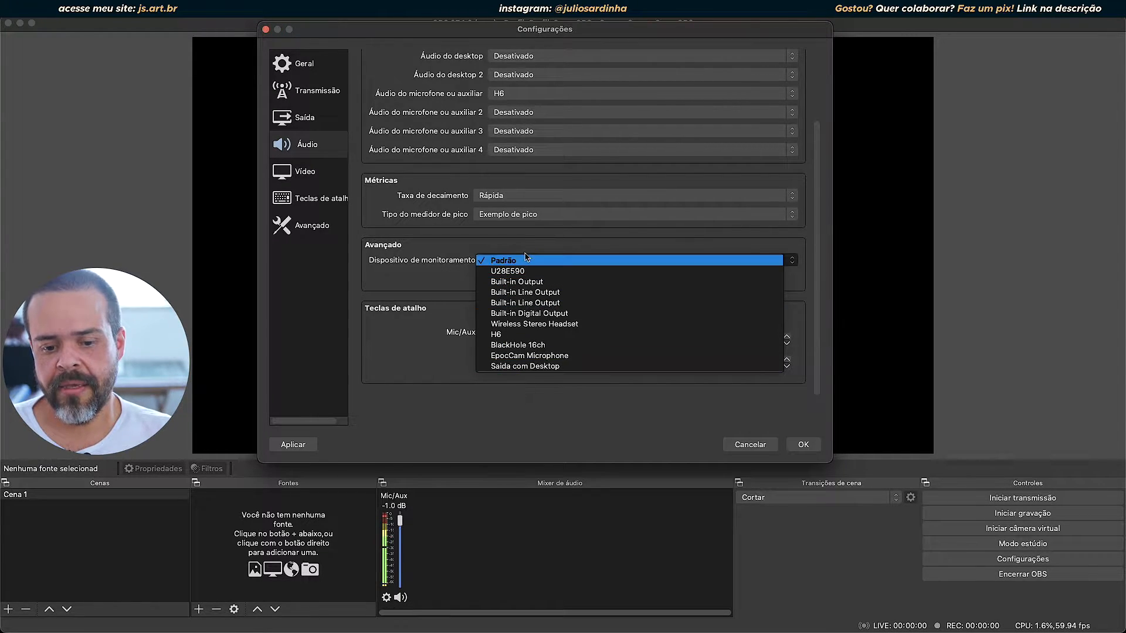
{"action": "left_click", "coordinate": [404, 244]}
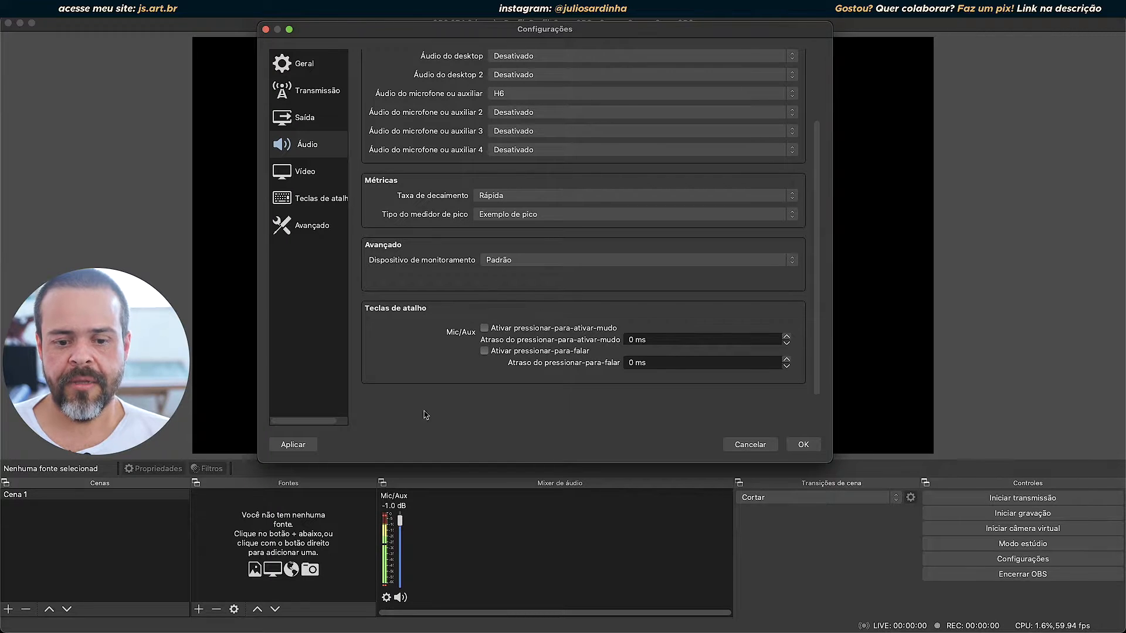
Step: Examine the options for Taxa de amostragem and Canais in the general section of the audio settings
{"action": "scroll", "coordinate": [436, 206], "scroll_direction": "up", "scroll_amount": 5}
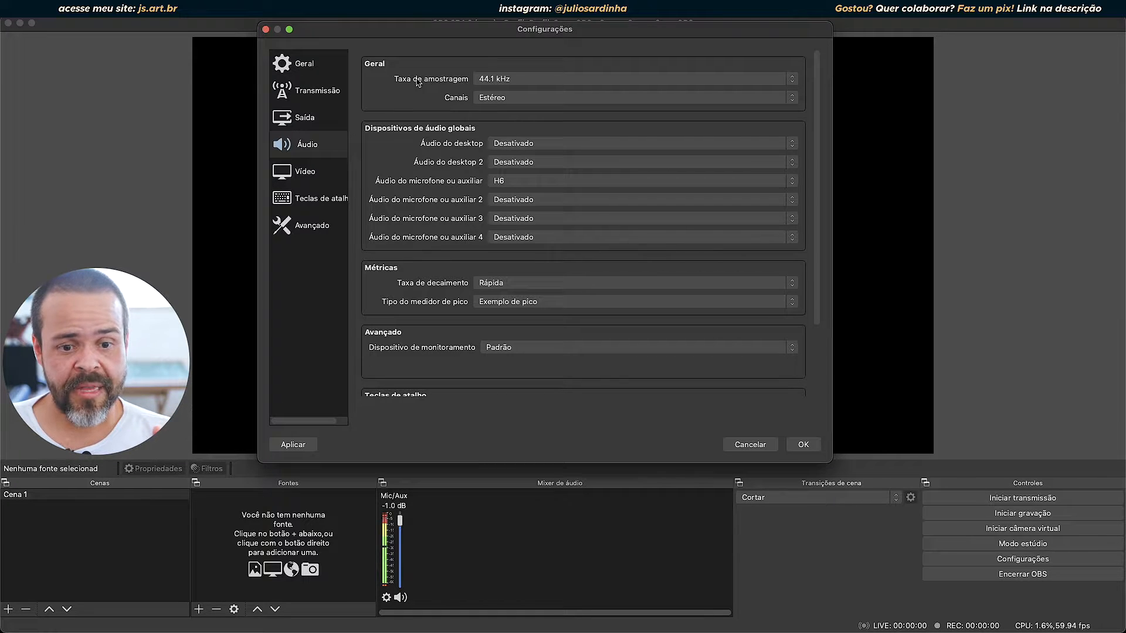
{"action": "left_click", "coordinate": [512, 80]}
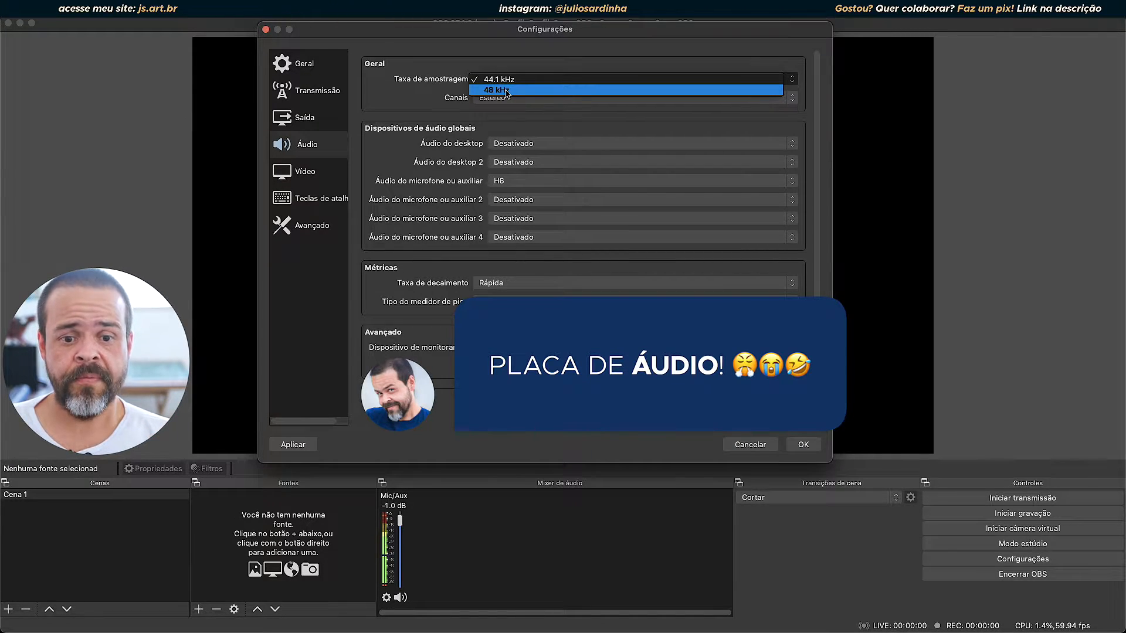
{"action": "left_click", "coordinate": [493, 81]}
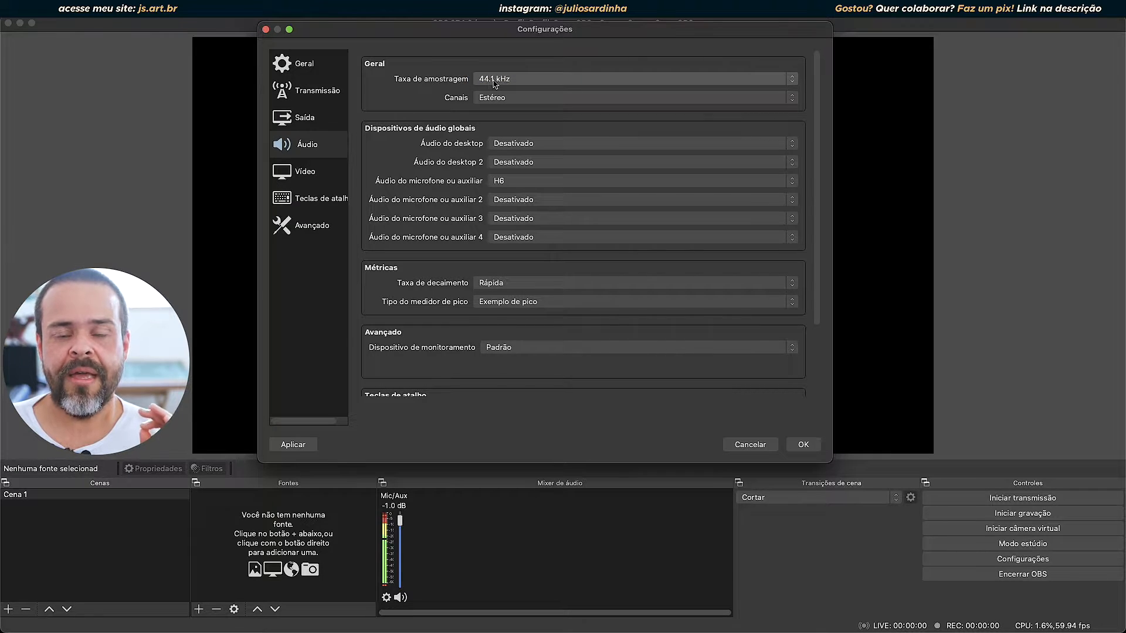
{"action": "left_click", "coordinate": [494, 82]}
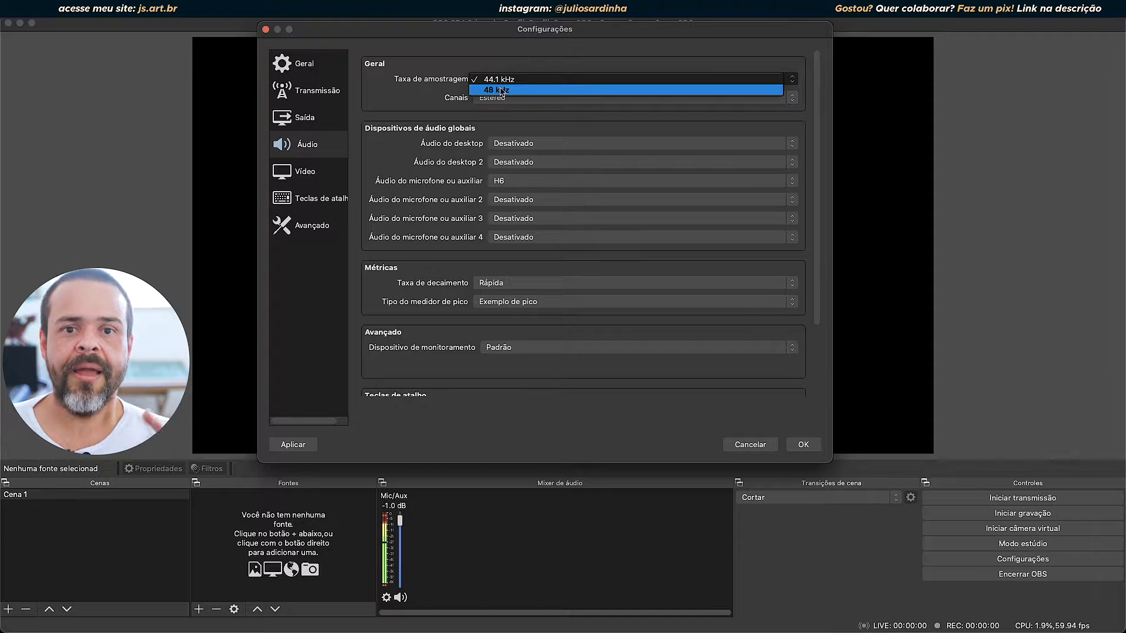
{"action": "left_click", "coordinate": [409, 98]}
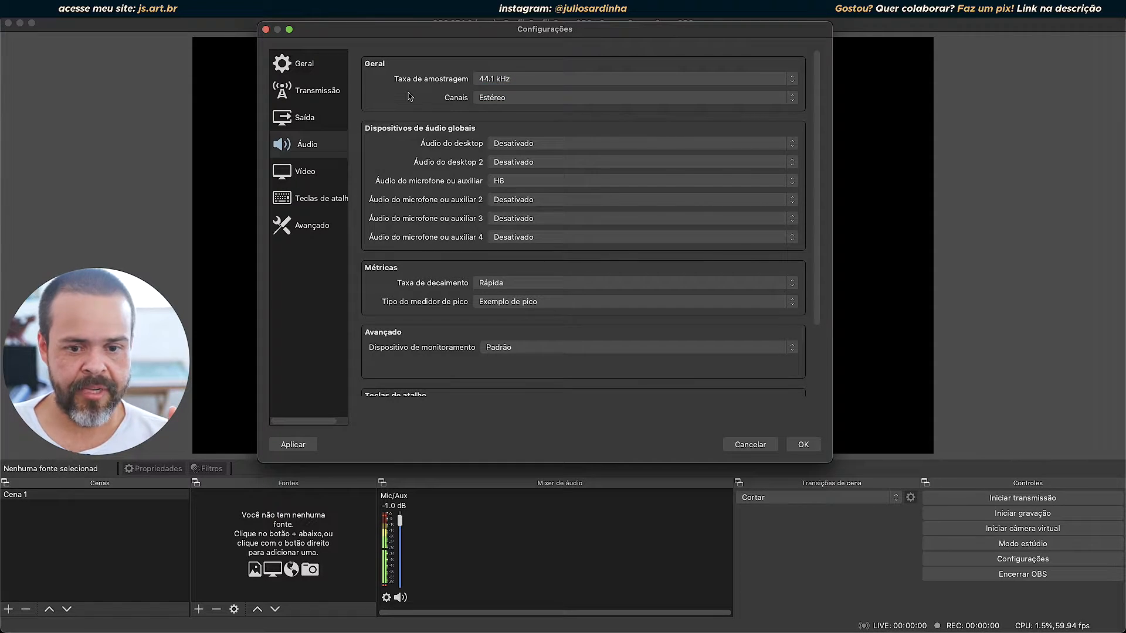
{"action": "left_click", "coordinate": [519, 100]}
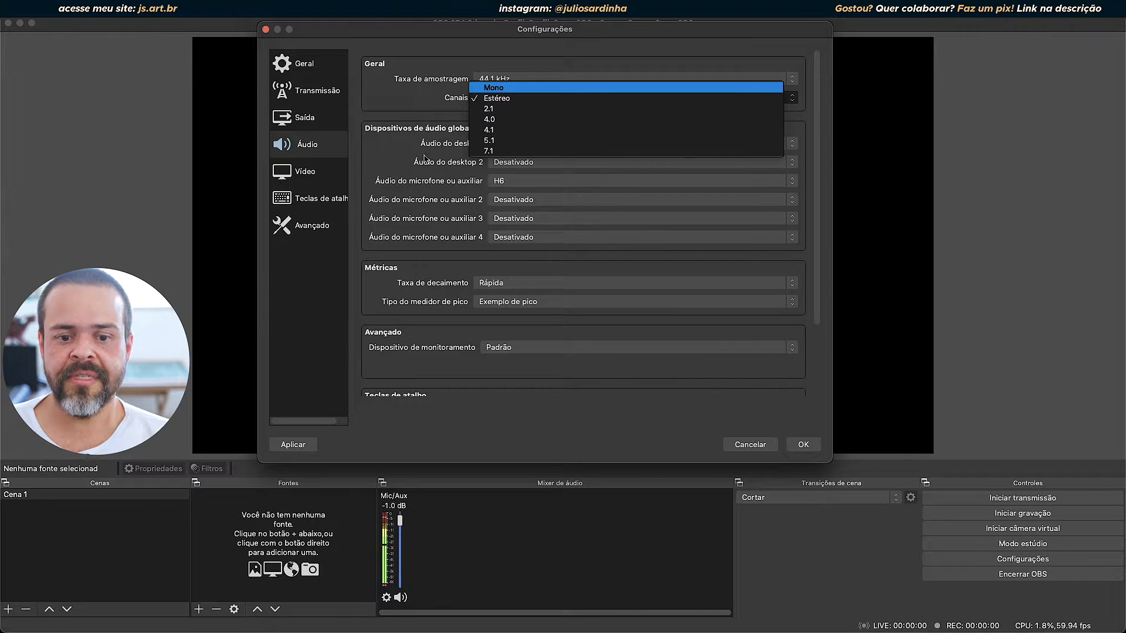
{"action": "left_click", "coordinate": [394, 50]}
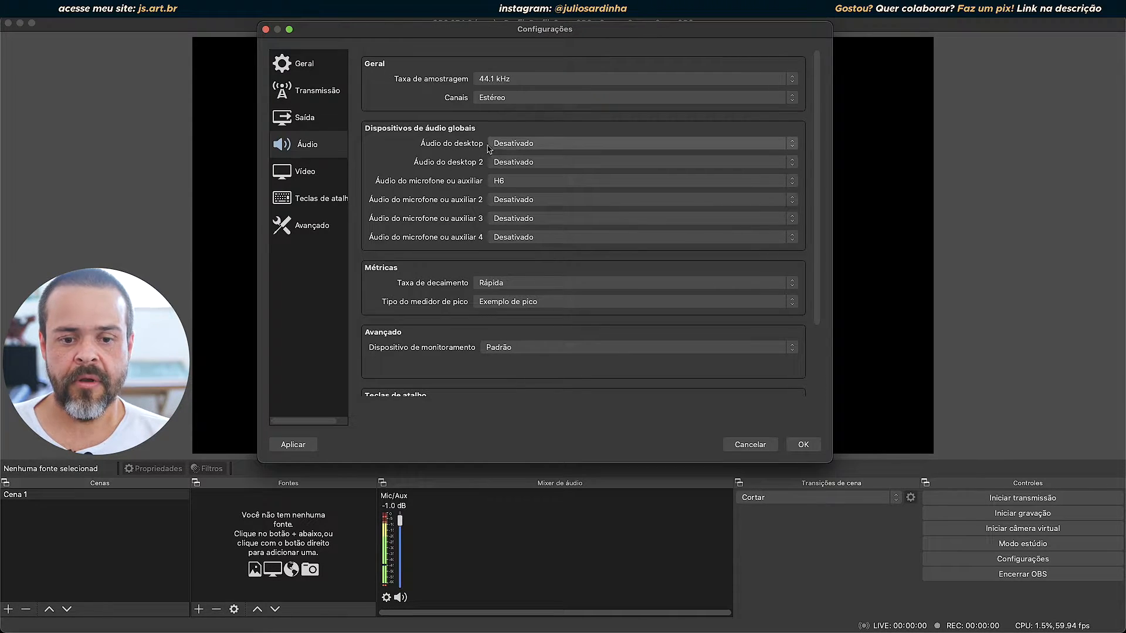
Step: Examine the devices offered for Áudio do desktop and Áudio do desktop 2
{"action": "left_click", "coordinate": [519, 146]}
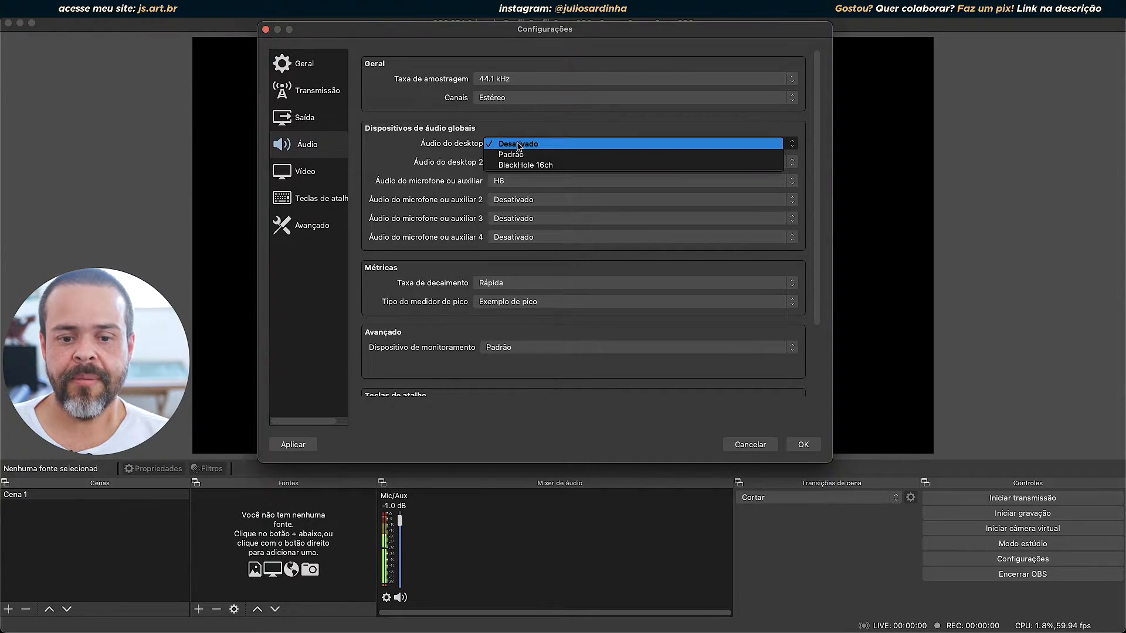
{"action": "left_click", "coordinate": [504, 125]}
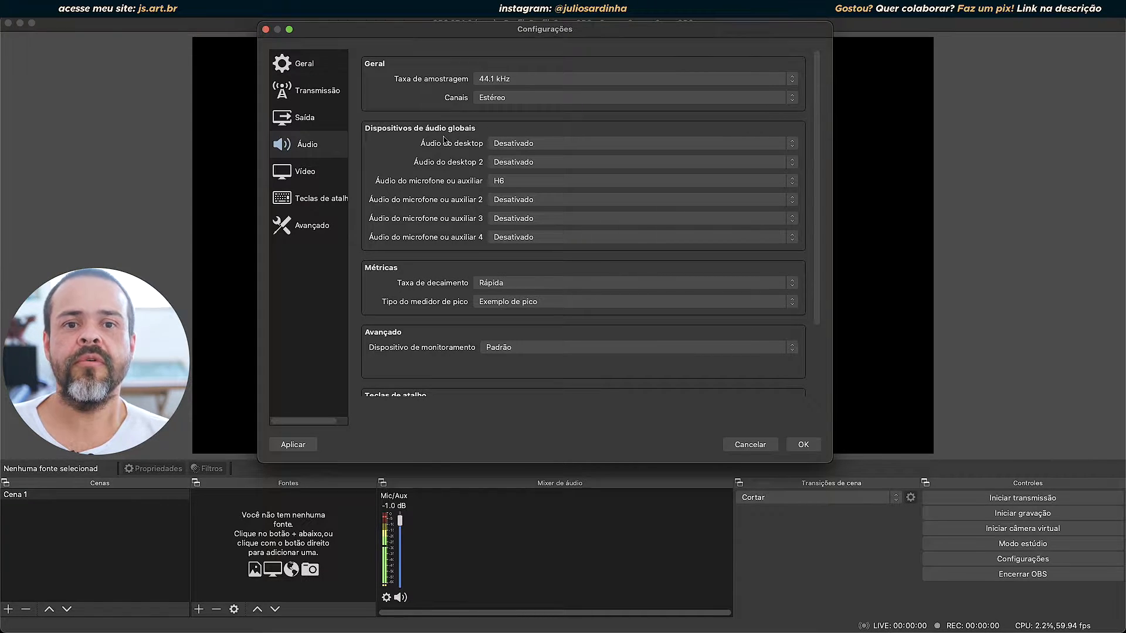
{"action": "left_click", "coordinate": [576, 162]}
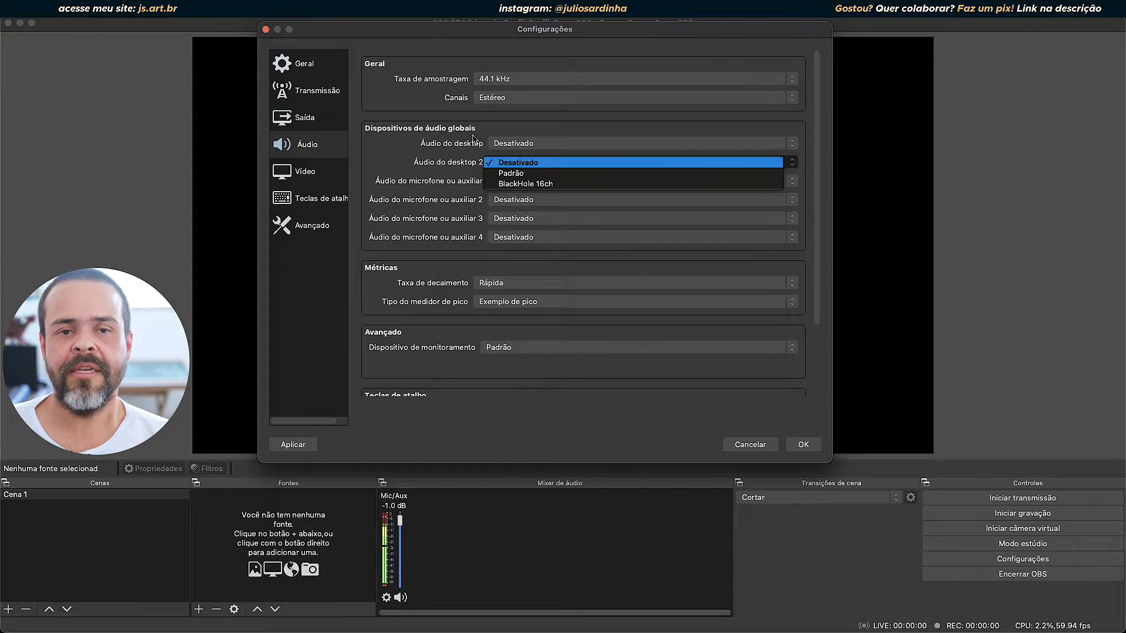
{"action": "left_click", "coordinate": [422, 130]}
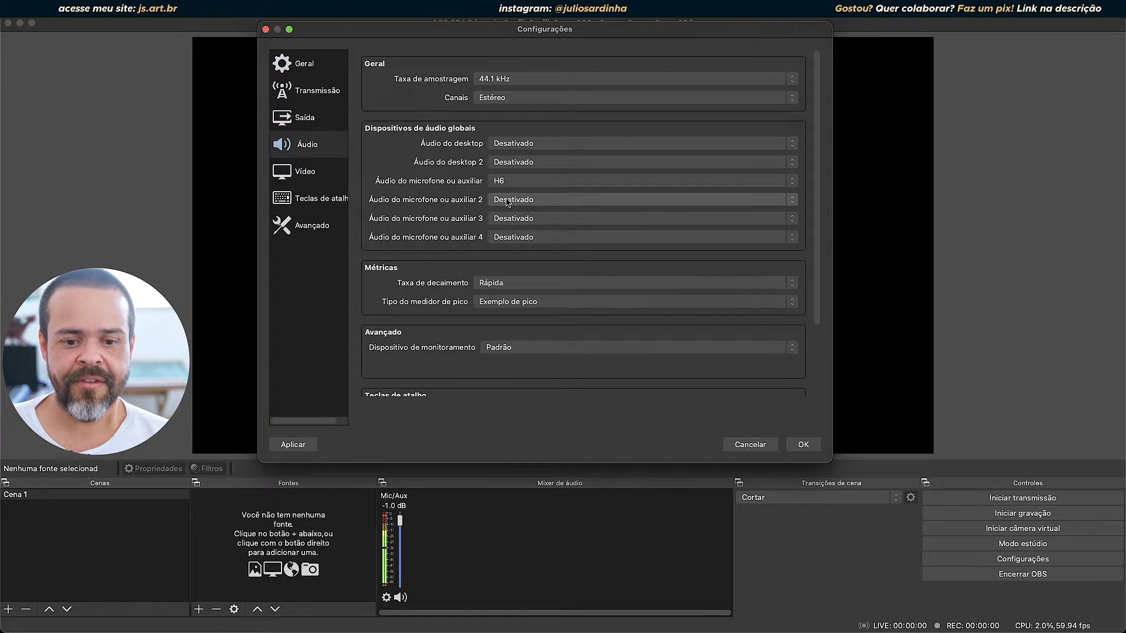
Step: Examine the Dispositivo de monitoramento options and the Mic/Aux push-to-mute delay among the audio shortcut settings
{"action": "scroll", "coordinate": [439, 201], "scroll_direction": "down", "scroll_amount": 5}
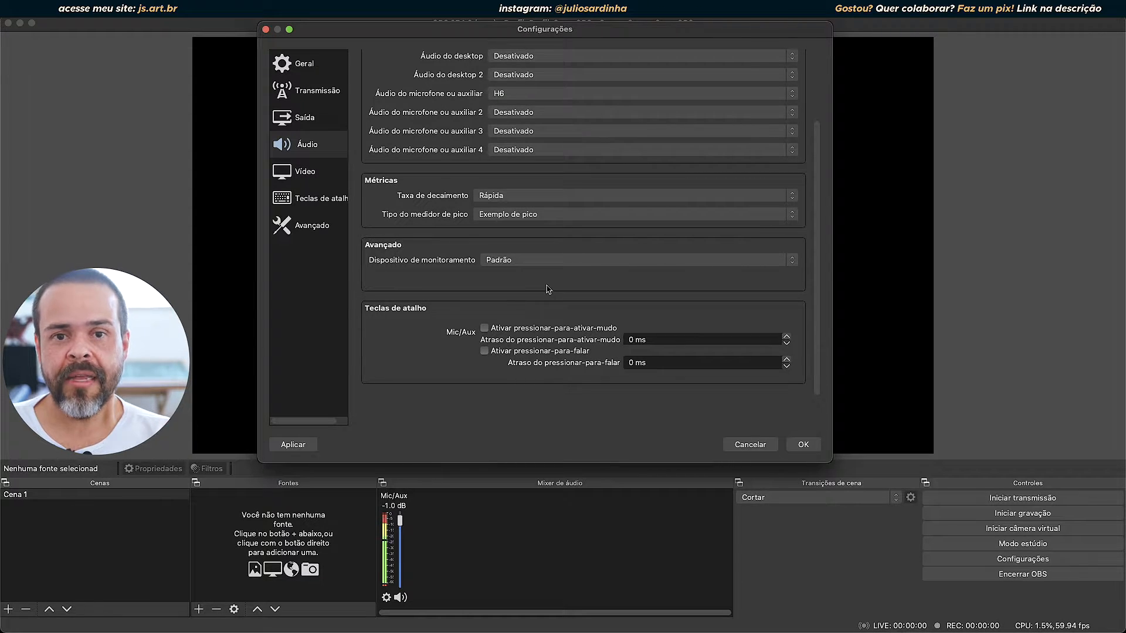
{"action": "left_click", "coordinate": [519, 260]}
{"action": "left_click", "coordinate": [418, 246]}
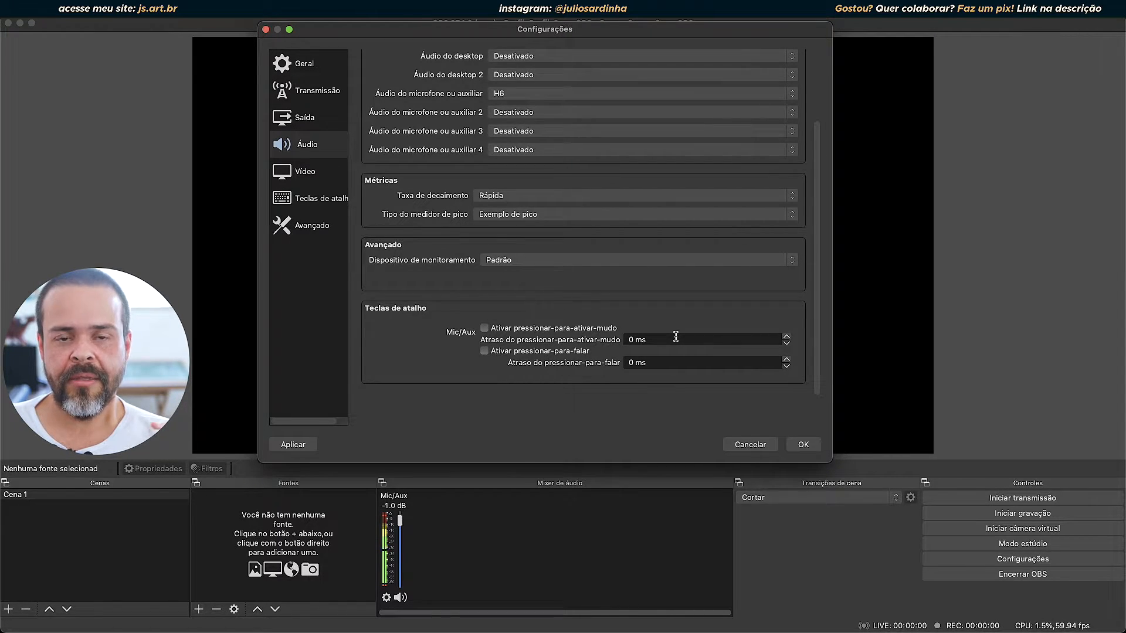
{"action": "left_click_drag", "start_coordinate": [658, 339], "coordinate": [579, 338]}
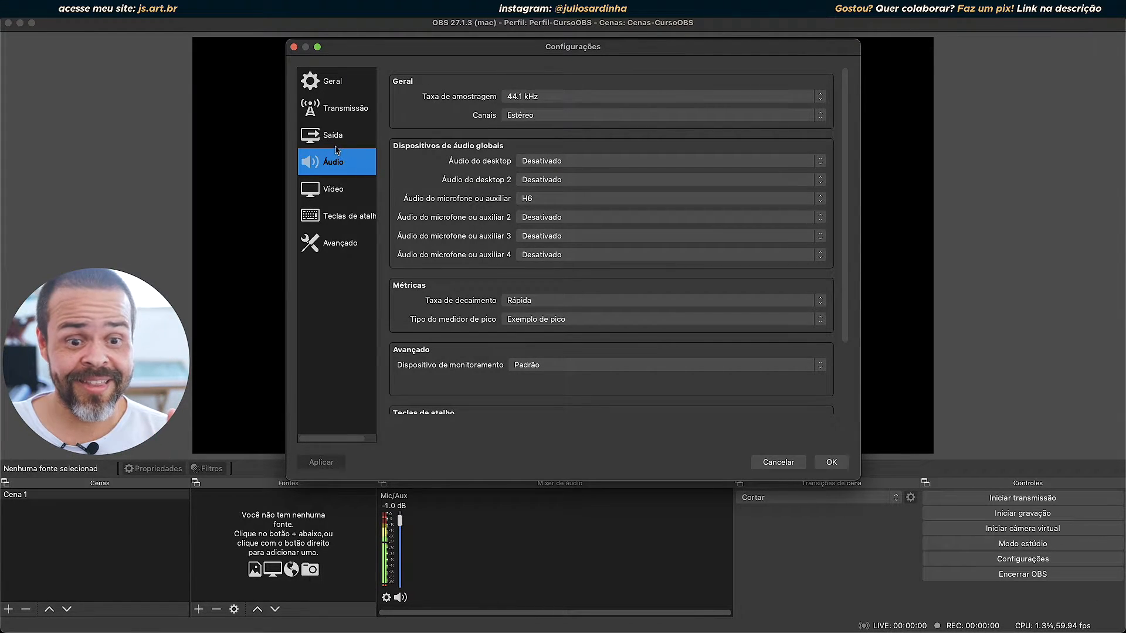
Step: Open the Saída settings and examine the Modo de saída options, keeping Avançado selected
{"action": "left_click", "coordinate": [340, 139]}
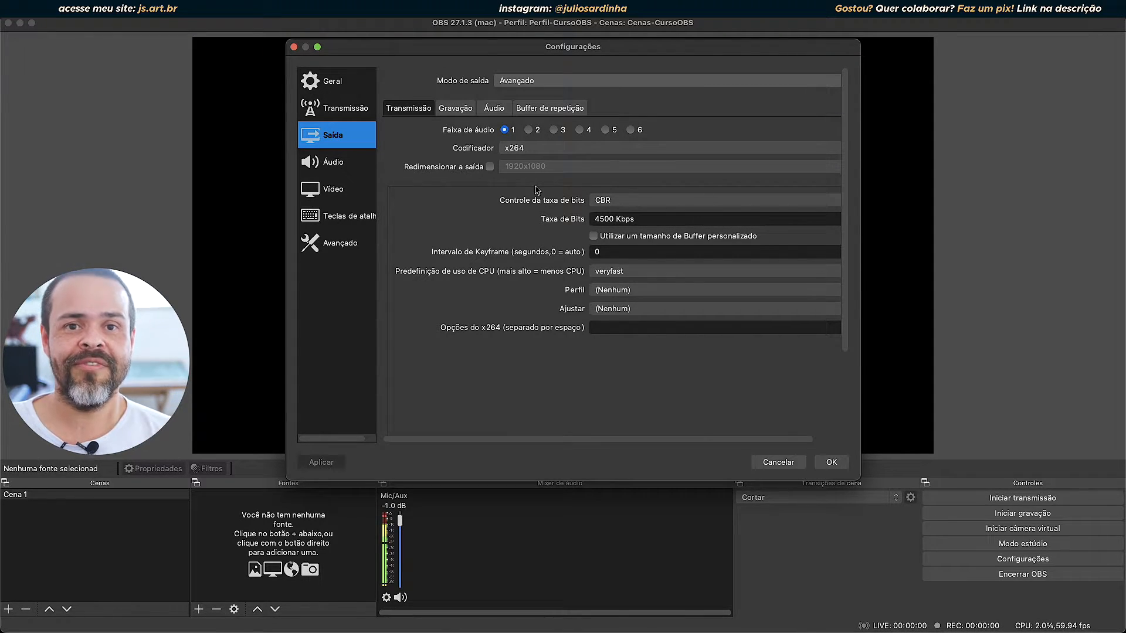
{"action": "left_click", "coordinate": [412, 106]}
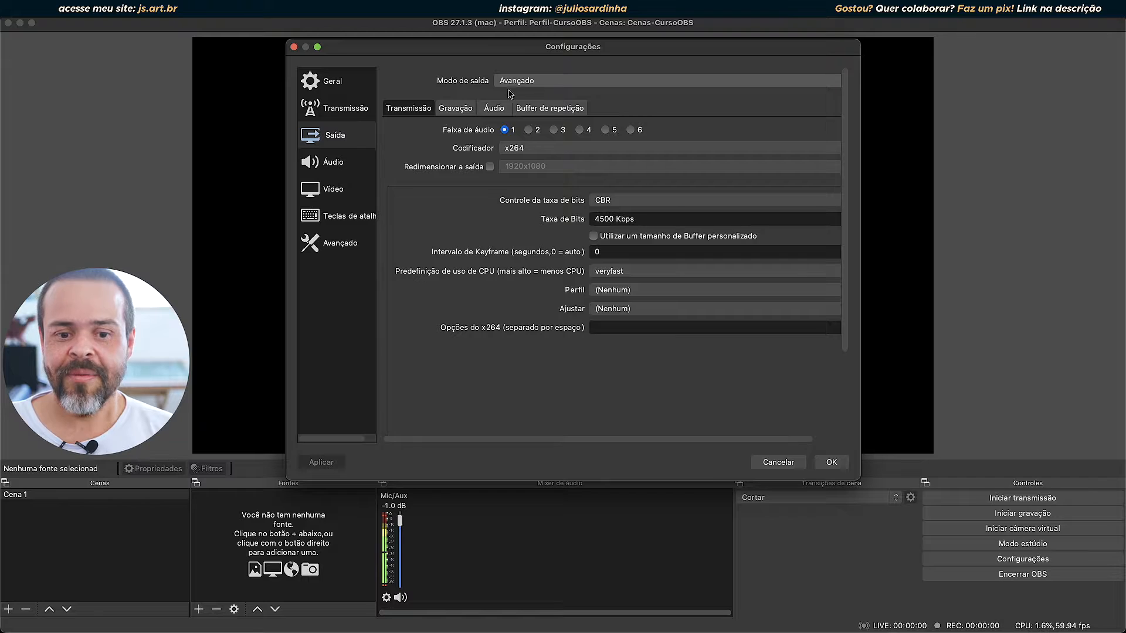
{"action": "left_click", "coordinate": [525, 85]}
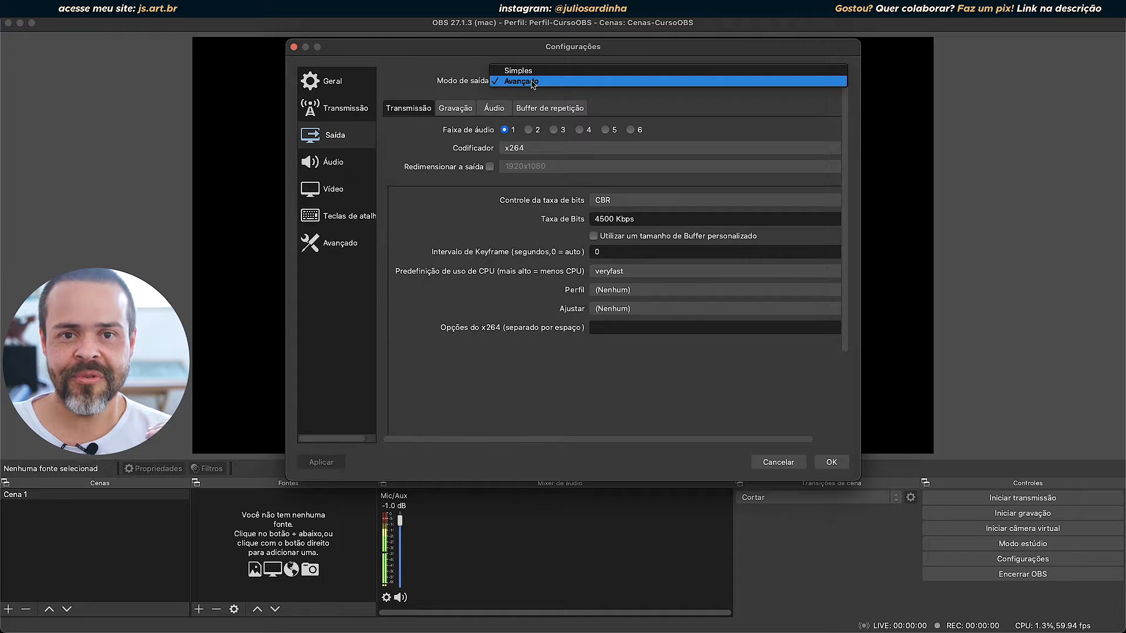
{"action": "left_click", "coordinate": [533, 82]}
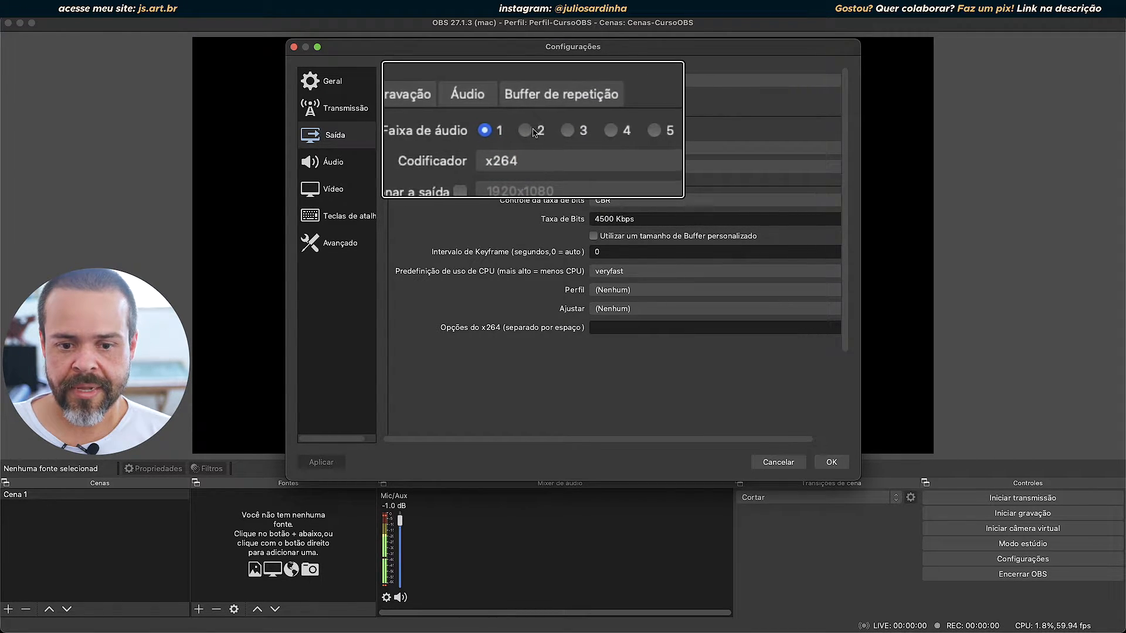
Step: Try other Faixa de áudio choices such as 2 and 3 for streaming, and set it back to 1
{"action": "left_click", "coordinate": [623, 130]}
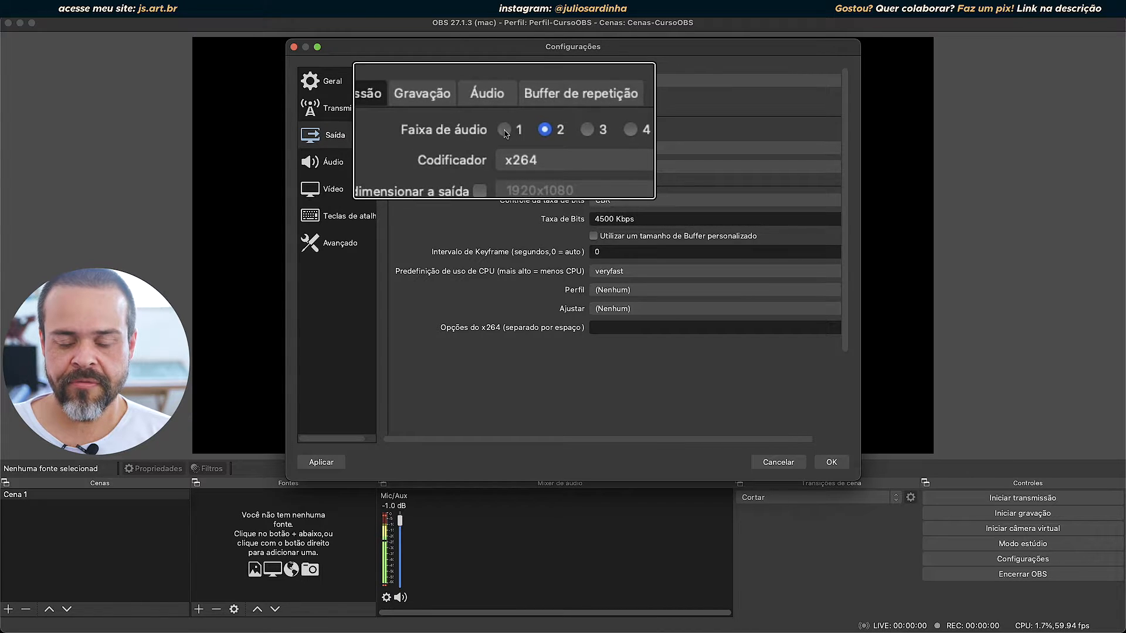
{"action": "left_click", "coordinate": [554, 130]}
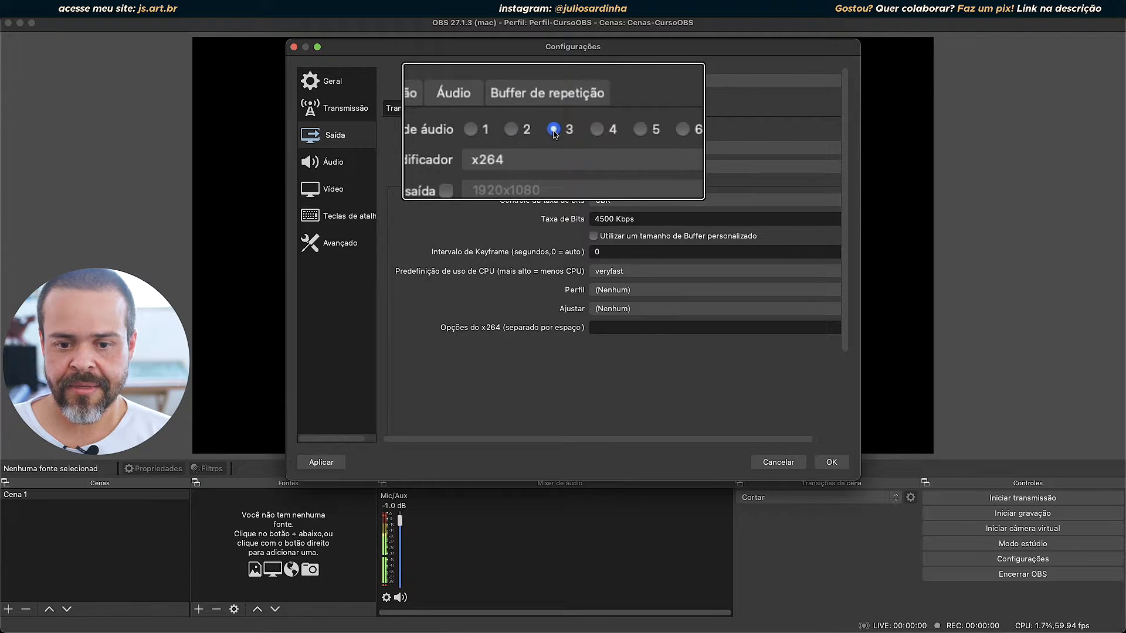
{"action": "left_click", "coordinate": [539, 130]}
{"action": "left_click", "coordinate": [629, 130]}
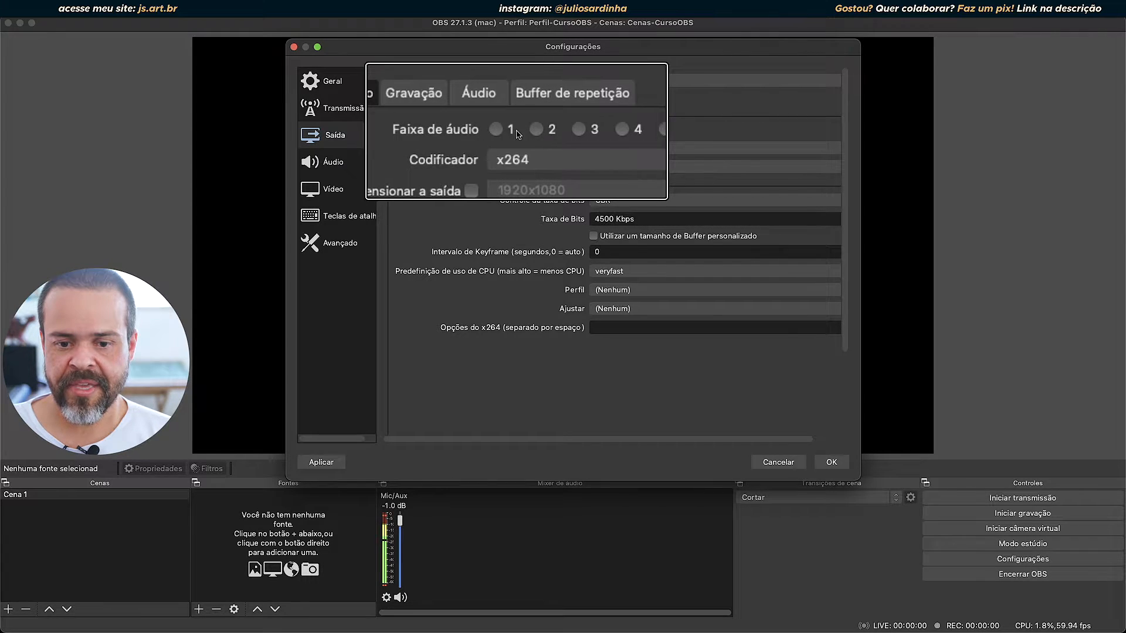
{"action": "left_click", "coordinate": [517, 131]}
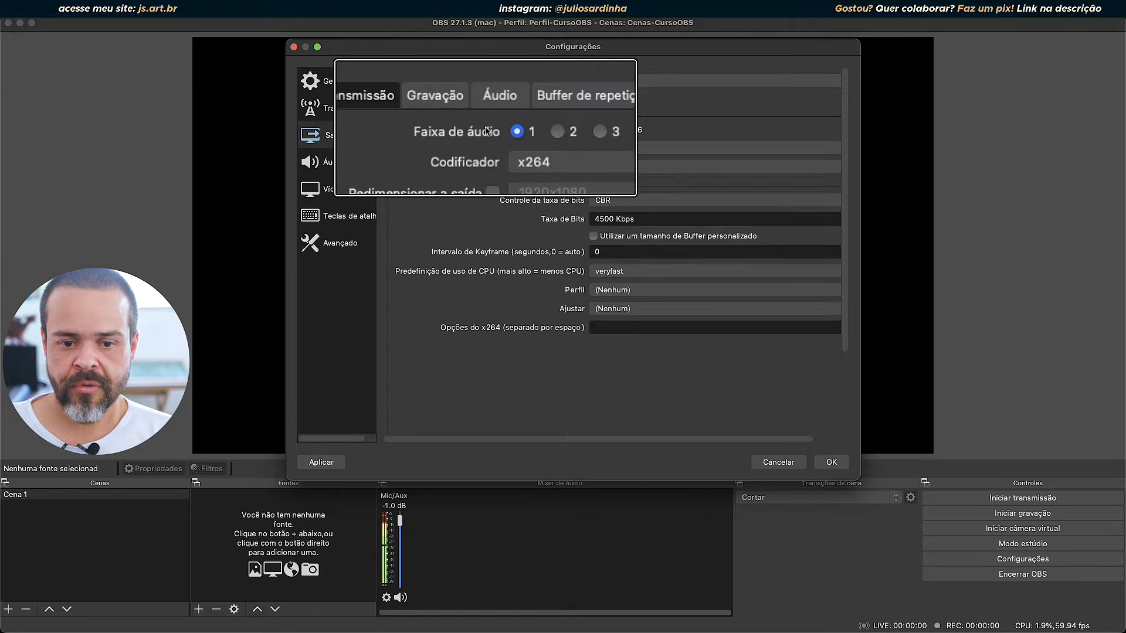
Step: Try enabling additional audio tracks 2, 3 and 4 for recording, restore track 1 only, and return to the streaming output settings
{"action": "left_click", "coordinate": [453, 109]}
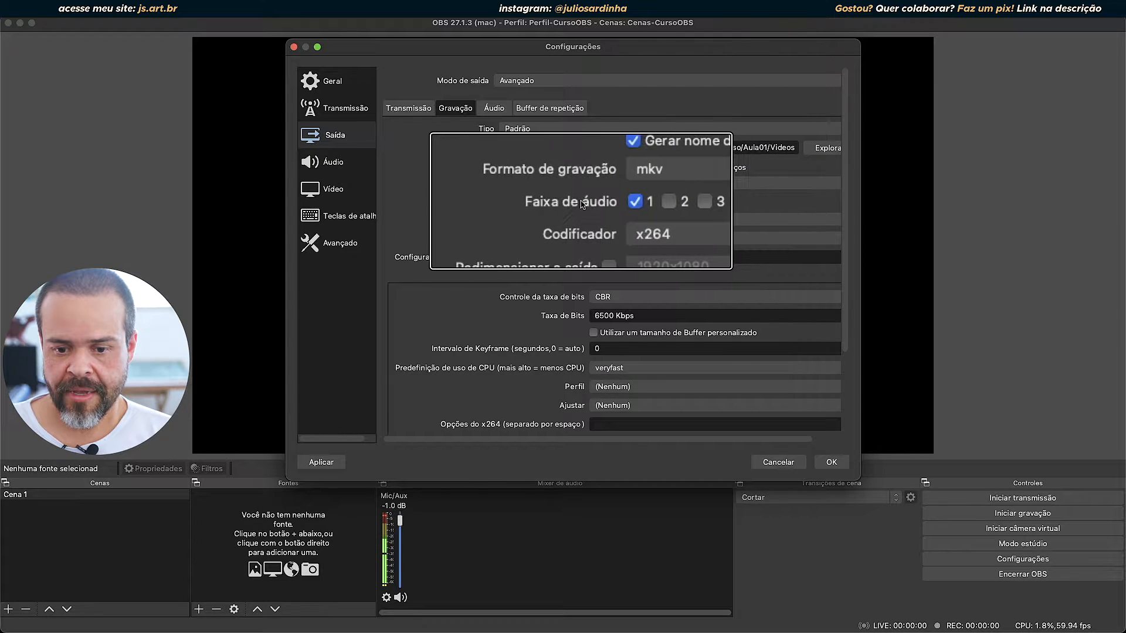
{"action": "left_click", "coordinate": [633, 202]}
{"action": "left_click", "coordinate": [669, 202]}
{"action": "left_click", "coordinate": [685, 201]}
{"action": "left_click", "coordinate": [722, 202]}
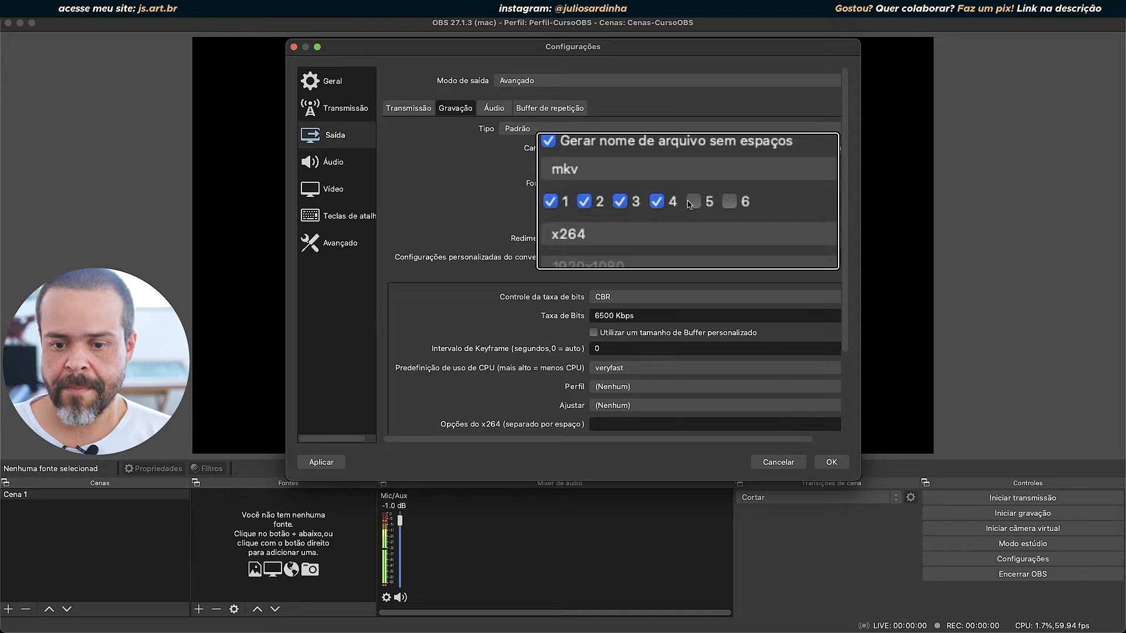
{"action": "left_click", "coordinate": [694, 201]}
{"action": "left_click", "coordinate": [681, 202]}
{"action": "left_click", "coordinate": [654, 201]}
{"action": "left_click", "coordinate": [642, 203]}
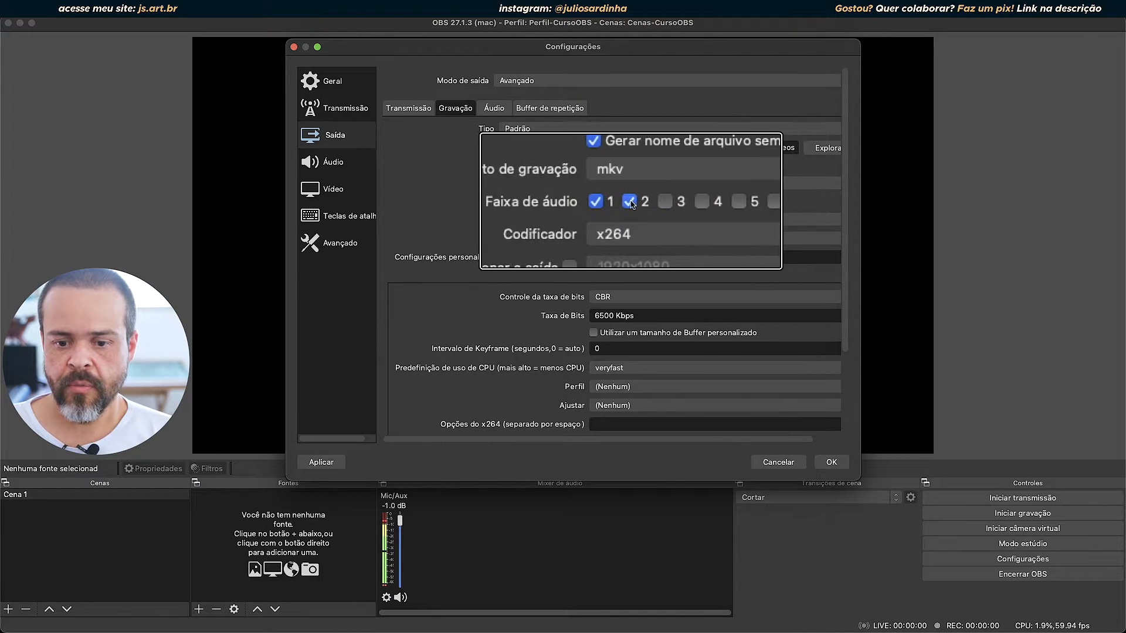
{"action": "left_click", "coordinate": [408, 109]}
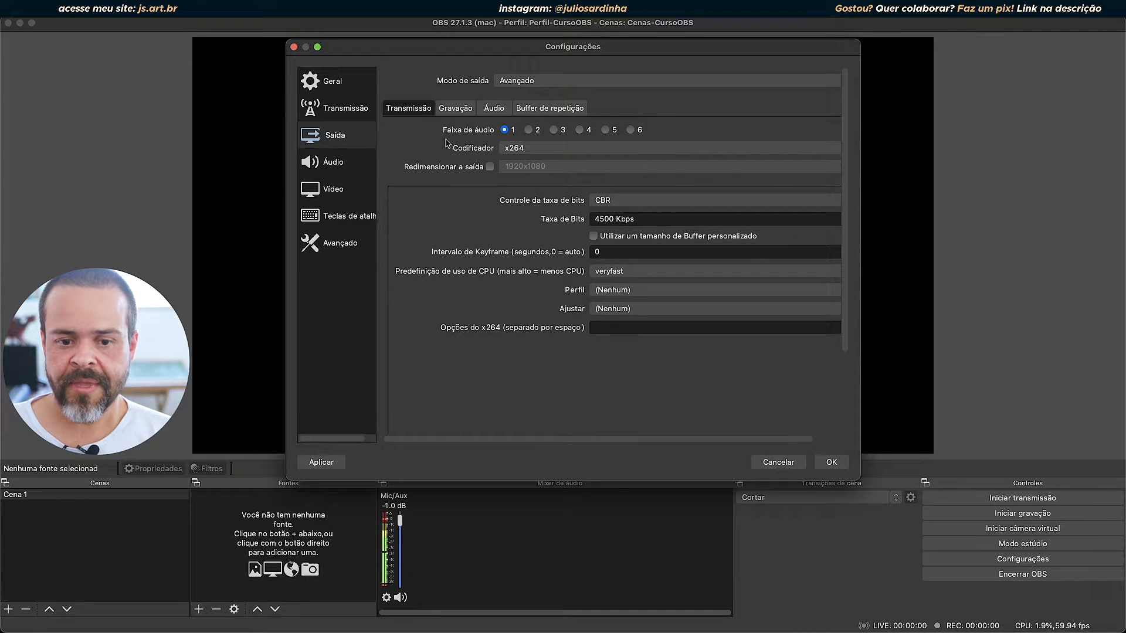
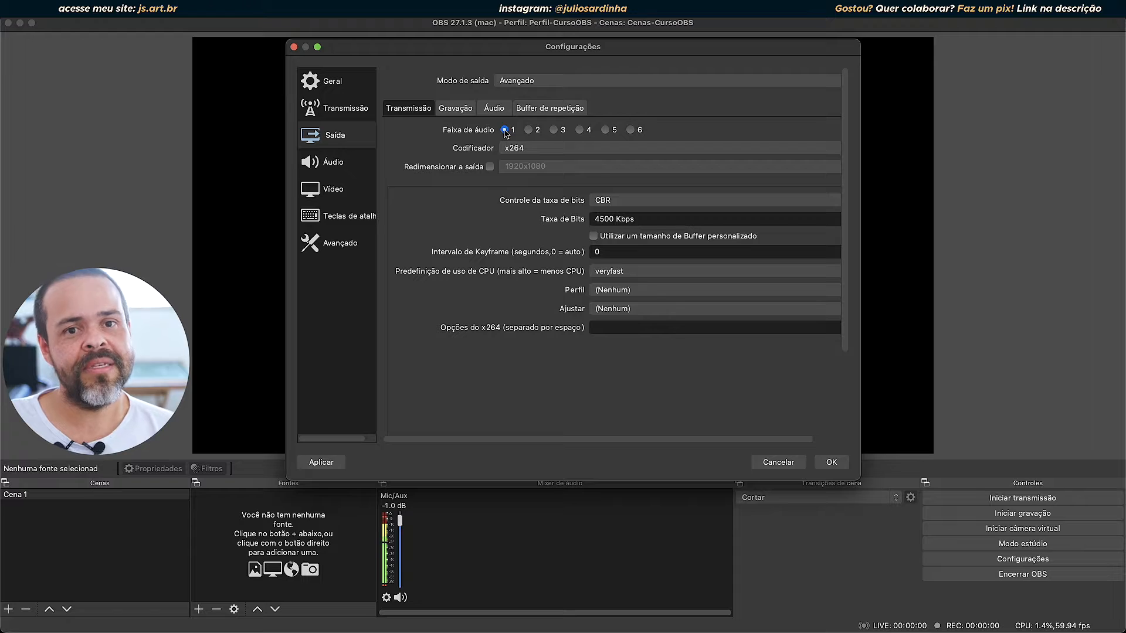
Step: Enable audio tracks 2 and 3 alongside track 1 in the recording output settings
{"action": "left_click", "coordinate": [455, 108]}
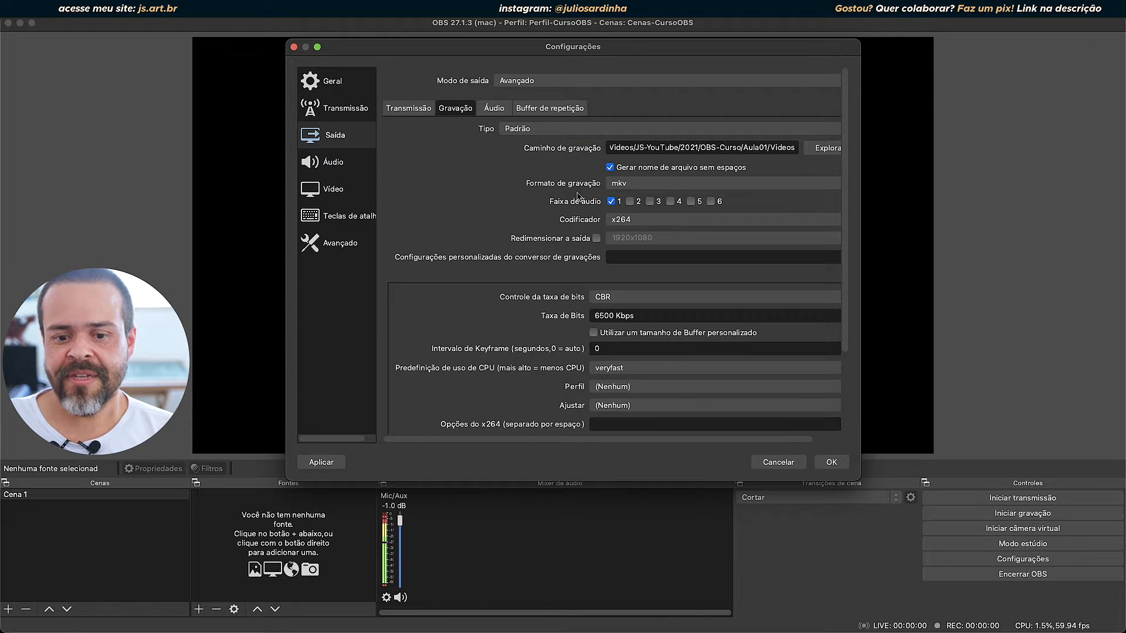
{"action": "left_click", "coordinate": [630, 202]}
{"action": "left_click", "coordinate": [650, 201]}
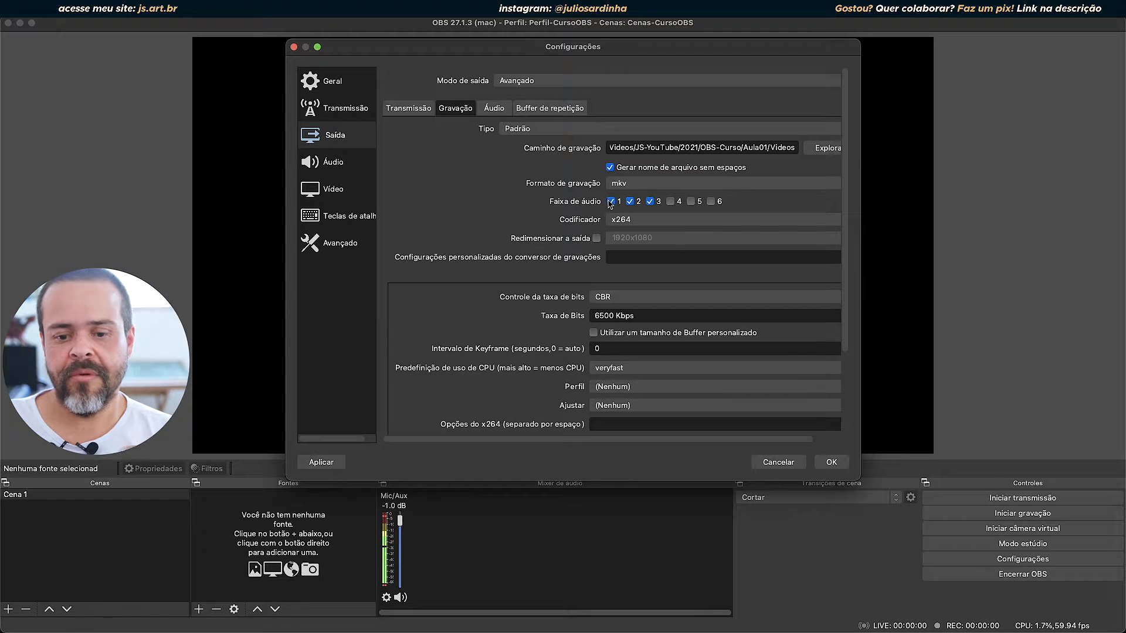
Step: Return to the streaming output settings and examine the Codificador options, keeping x264 selected
{"action": "left_click", "coordinate": [408, 108]}
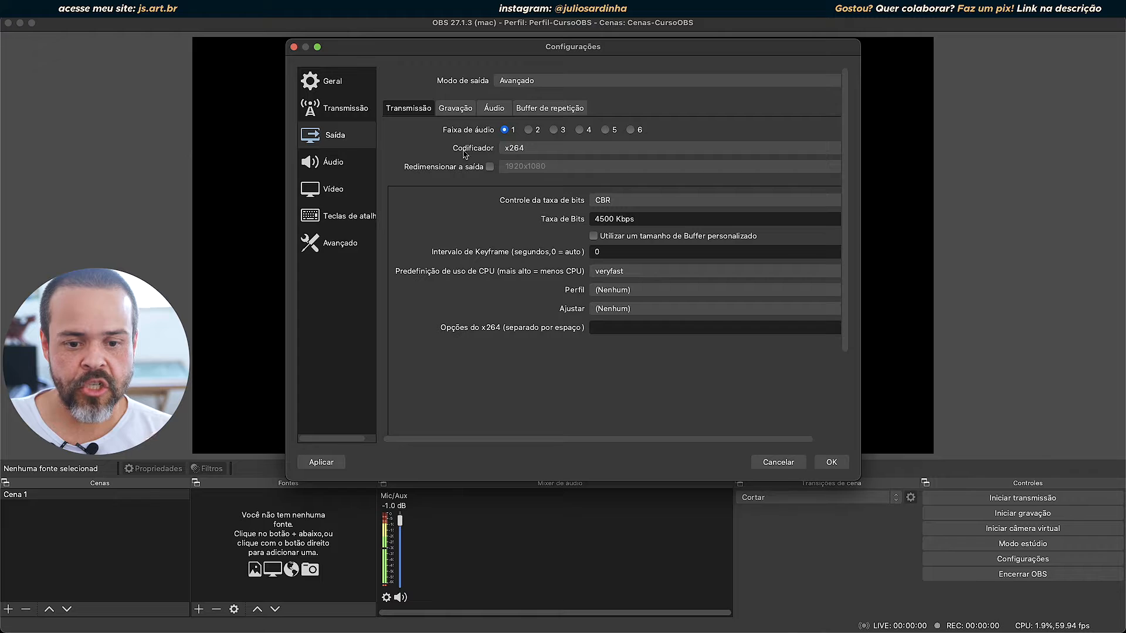
{"action": "left_click", "coordinate": [521, 153]}
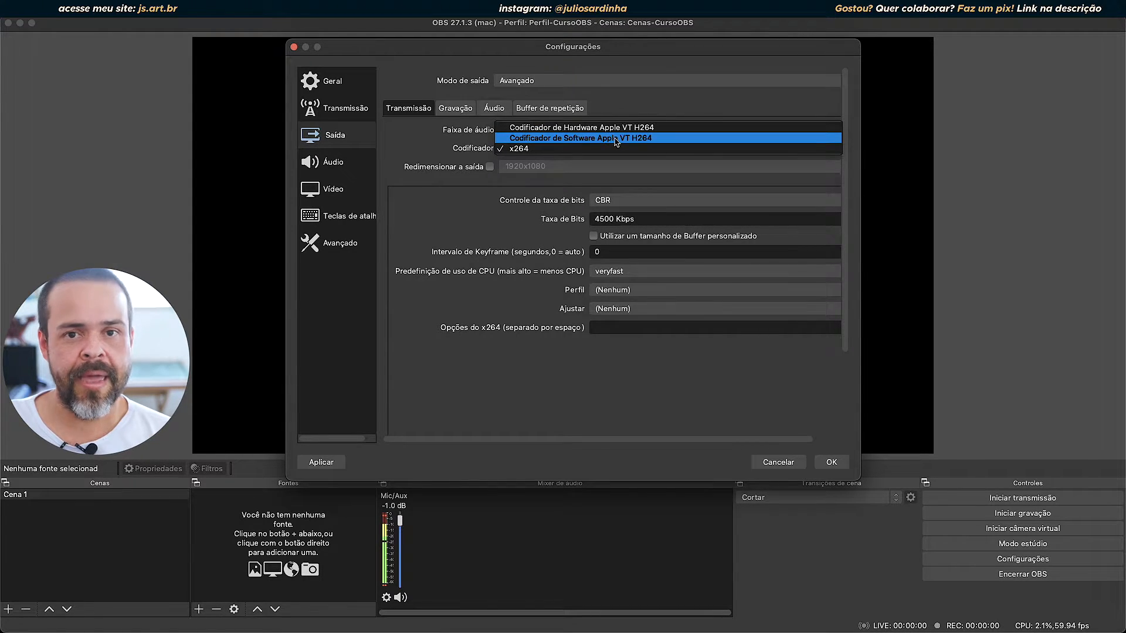
{"action": "left_click", "coordinate": [576, 150]}
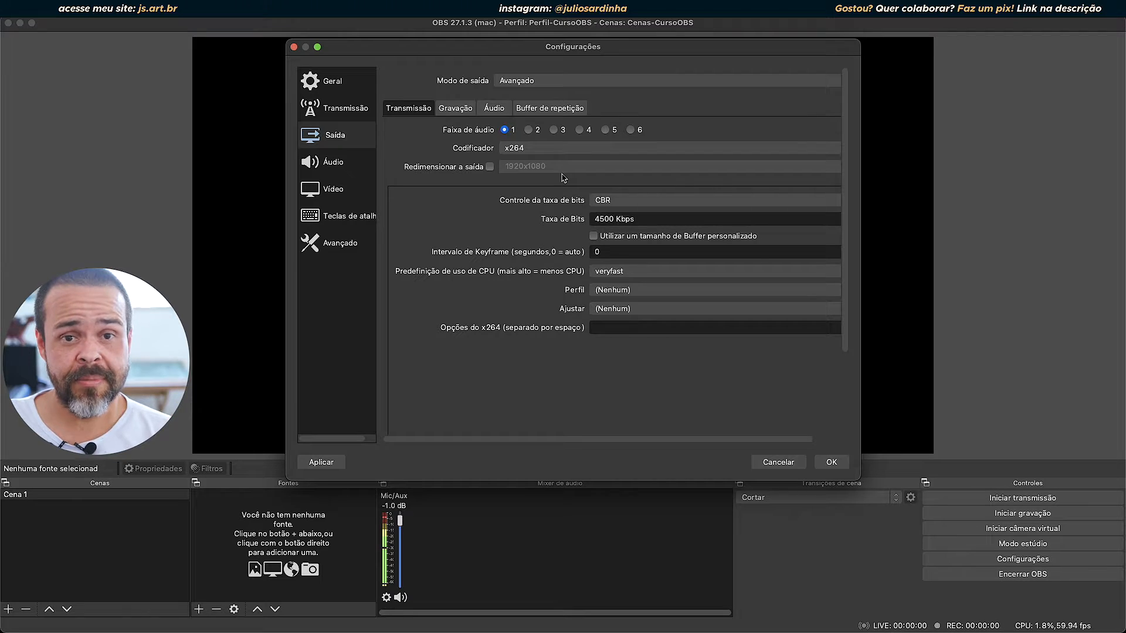
{"action": "left_click", "coordinate": [516, 153]}
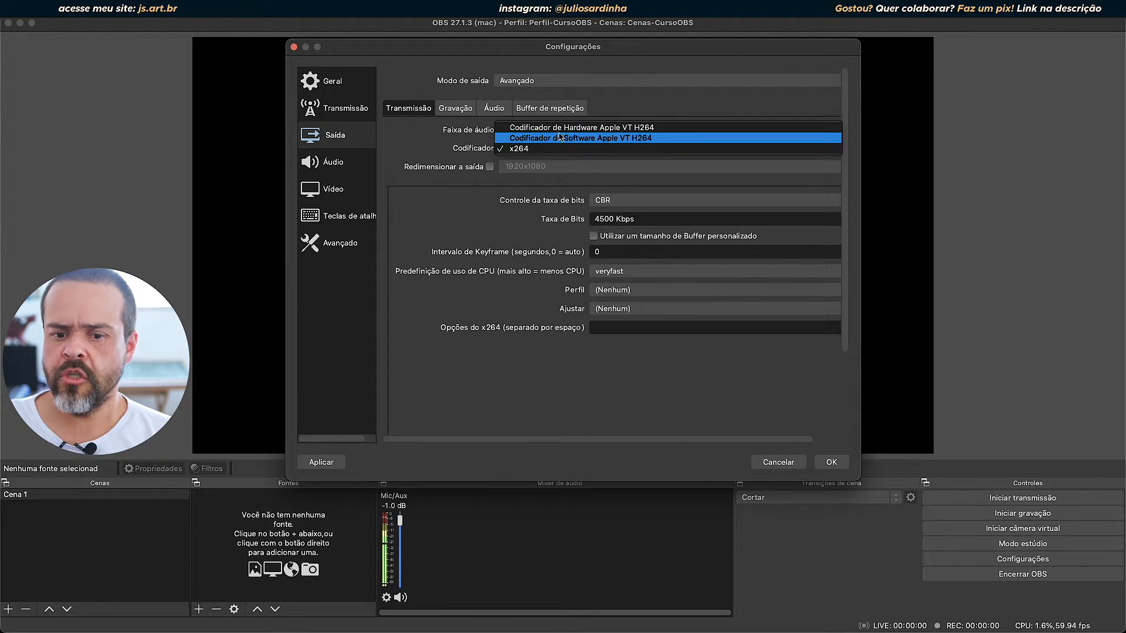
{"action": "left_click", "coordinate": [435, 153]}
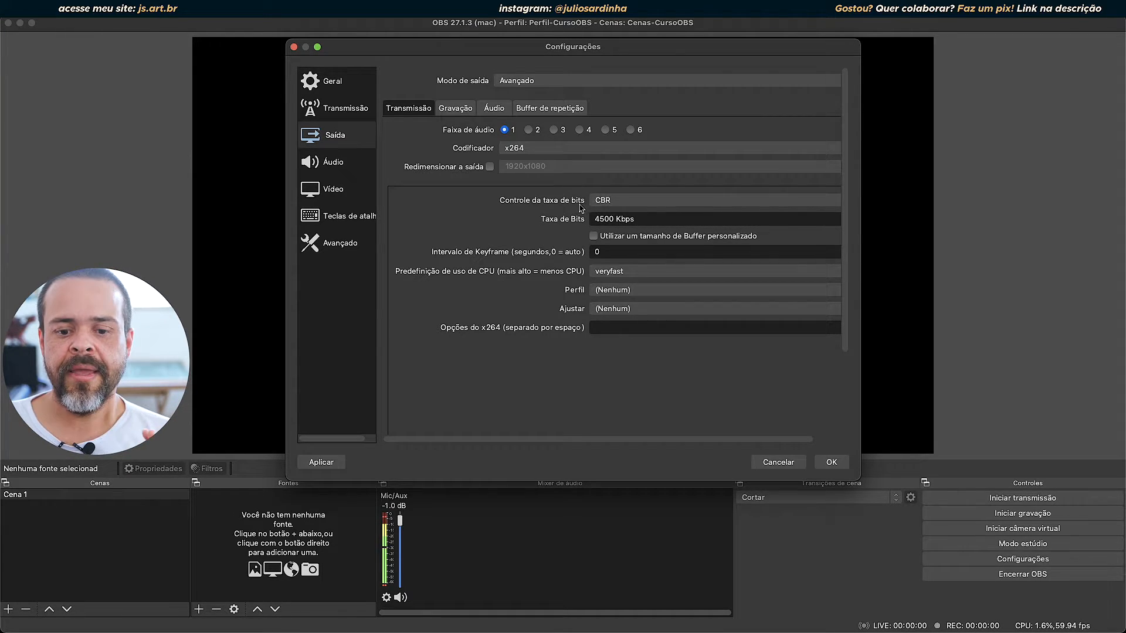
Step: Examine the streaming rate control options, keeping CBR, and review the Taxa de Bits value
{"action": "left_click", "coordinate": [632, 205]}
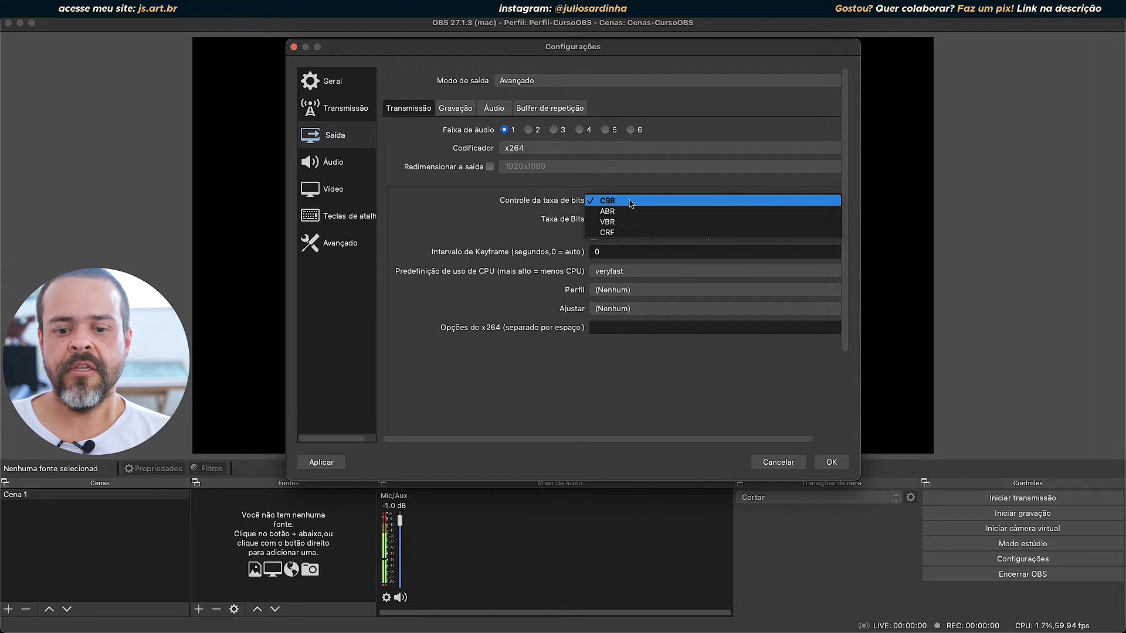
{"action": "left_click", "coordinate": [488, 203]}
{"action": "left_click_drag", "start_coordinate": [594, 218], "coordinate": [652, 218]}
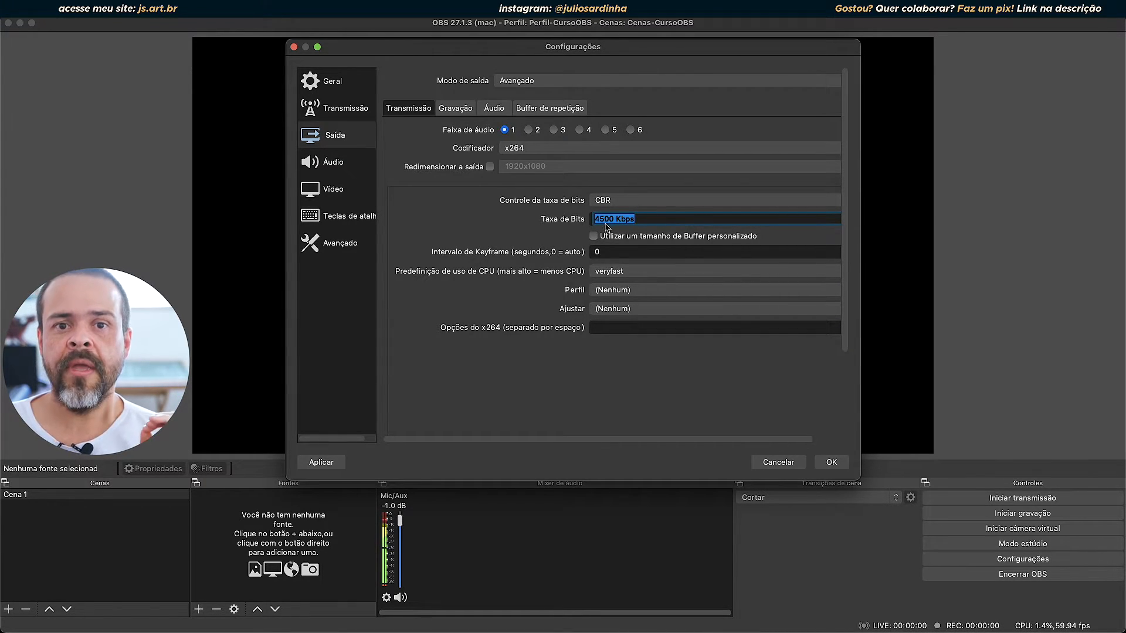
{"action": "left_click", "coordinate": [663, 221]}
{"action": "left_click_drag", "start_coordinate": [656, 220], "coordinate": [569, 221]}
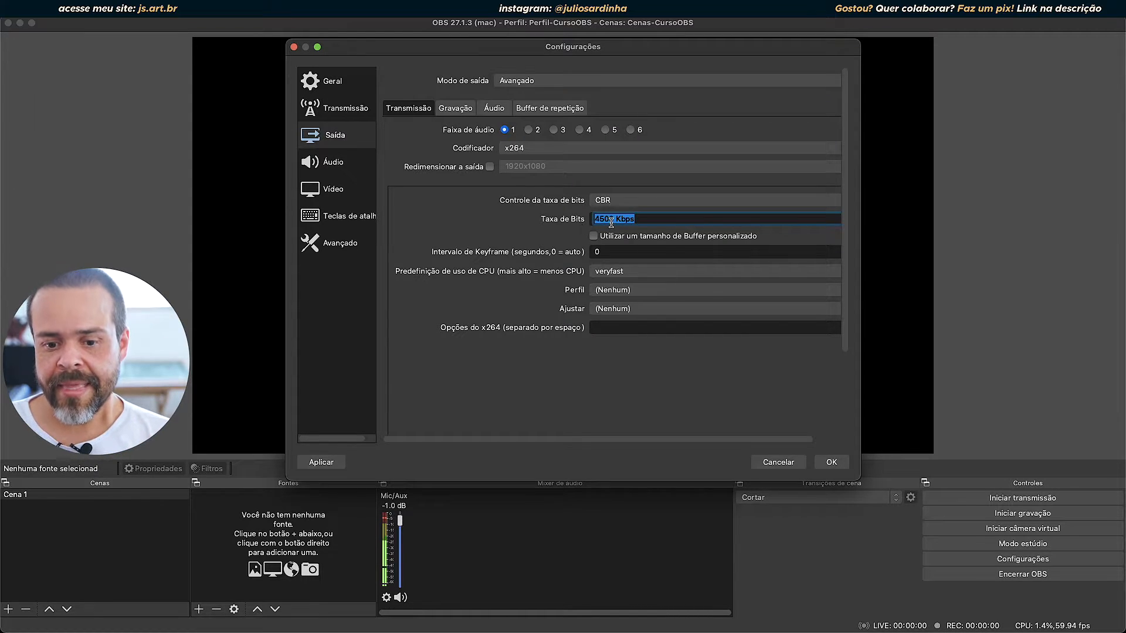
{"action": "left_click", "coordinate": [661, 218]}
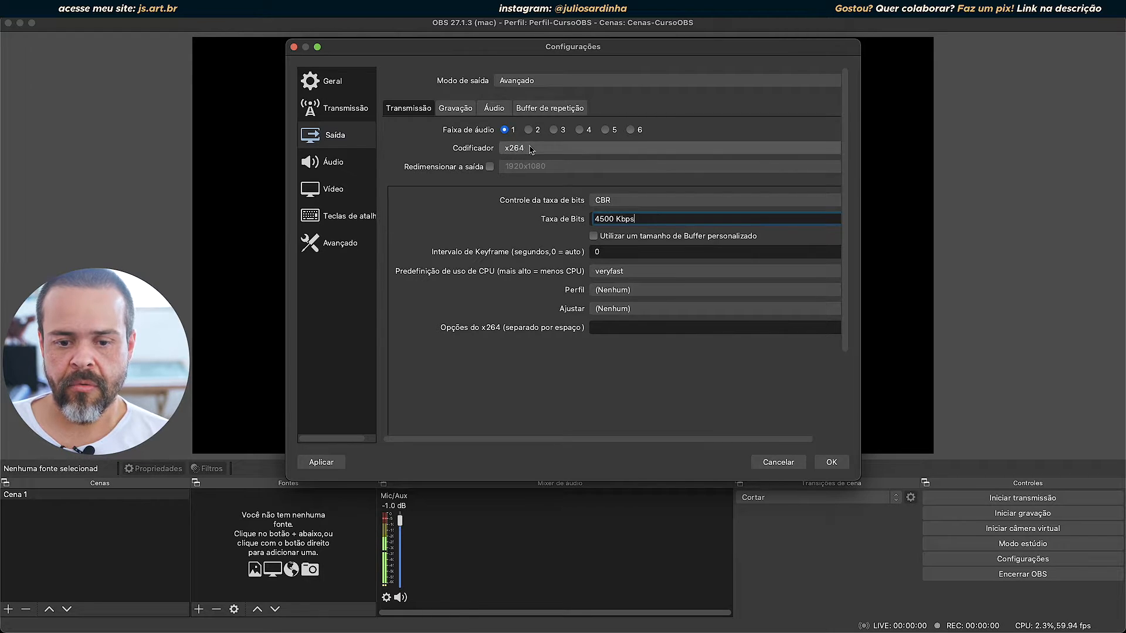
Step: Examine the streaming encoder's Perfil options, keeping (Nenhum), and review the Opções do x264 field
{"action": "left_click", "coordinate": [633, 290]}
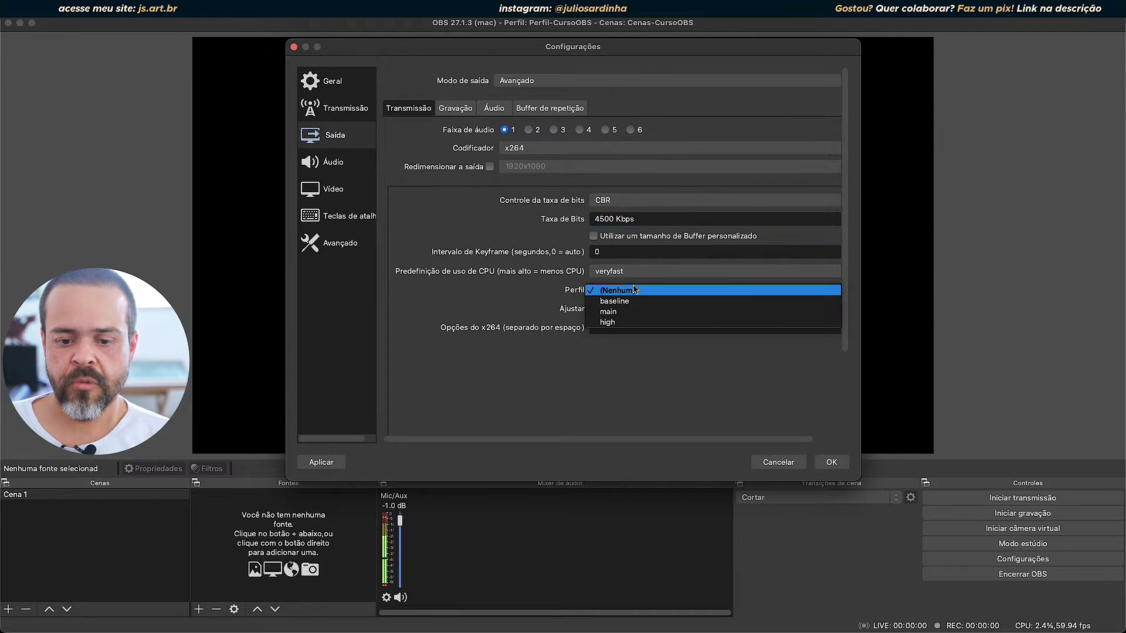
{"action": "key", "text": "Down"}
{"action": "key", "text": "Down"}
{"action": "key", "text": "Down"}
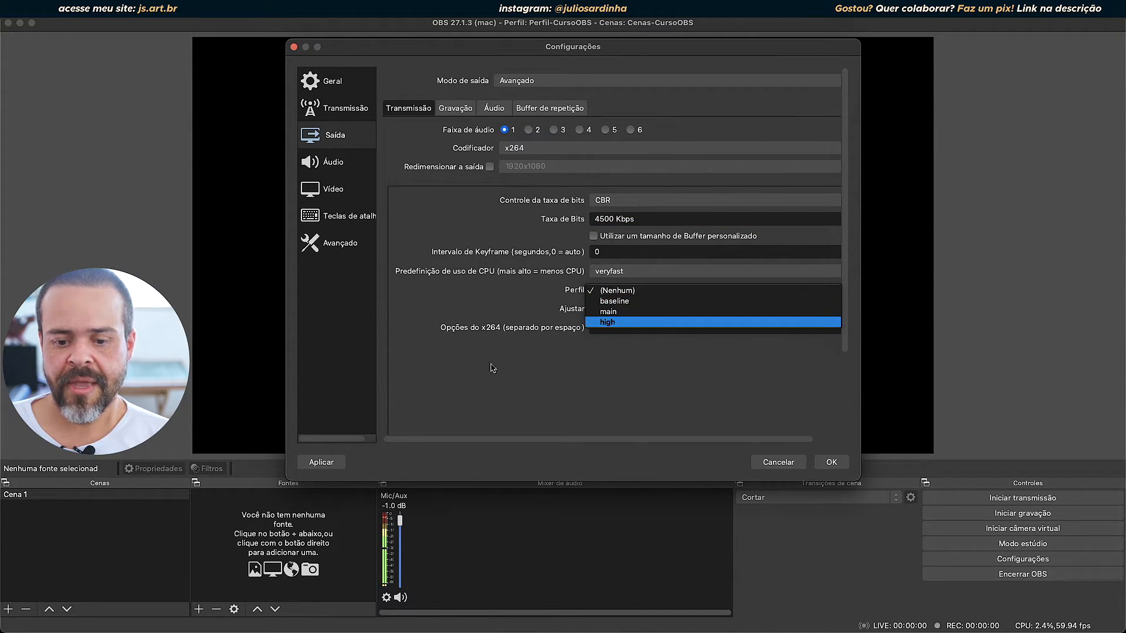
{"action": "key", "text": "Escape"}
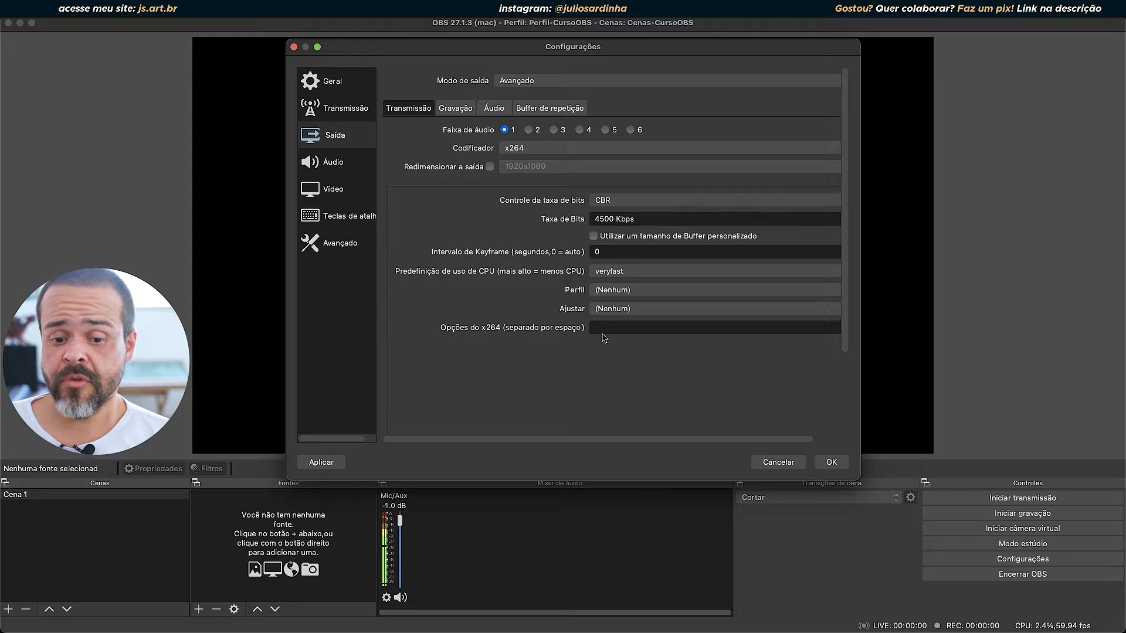
{"action": "left_click", "coordinate": [637, 330]}
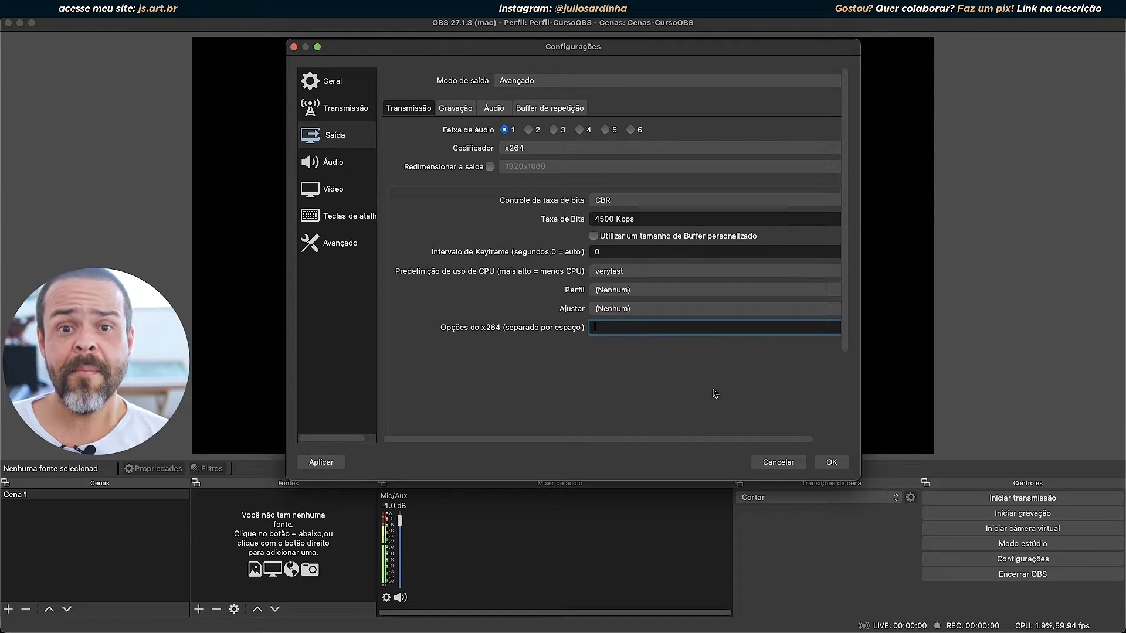
{"action": "scroll", "coordinate": [711, 387], "scroll_direction": "down", "scroll_amount": 3}
{"action": "scroll", "coordinate": [706, 382], "scroll_direction": "up", "scroll_amount": 3}
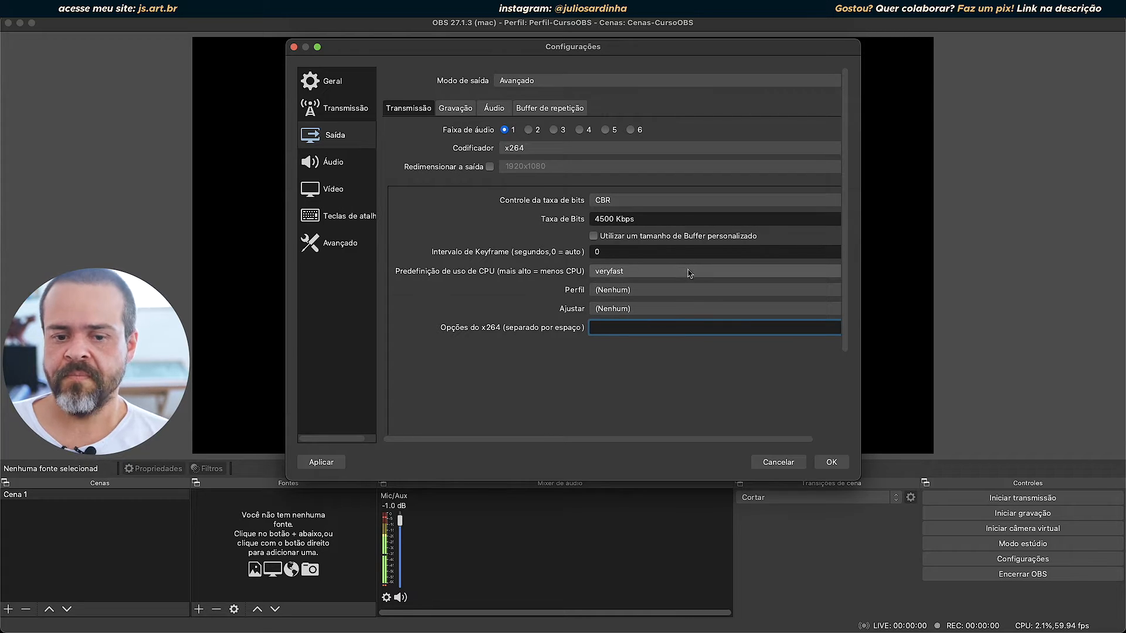
Step: Open the recording output settings and examine the Tipo options, keeping Padrão selected
{"action": "left_click", "coordinate": [454, 110]}
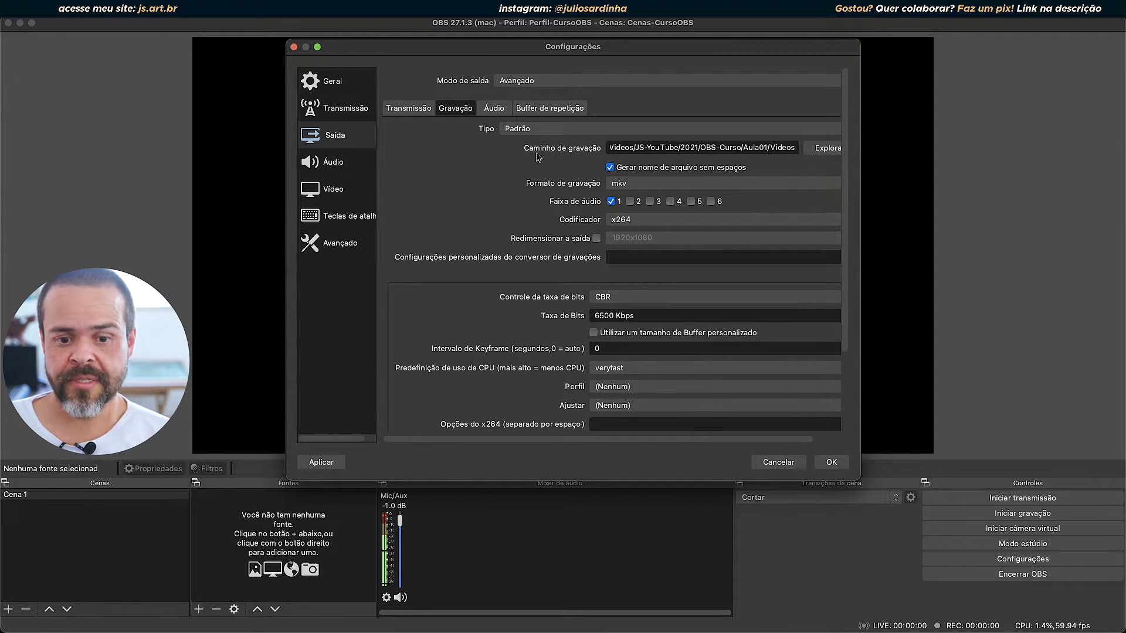
{"action": "left_click", "coordinate": [538, 131]}
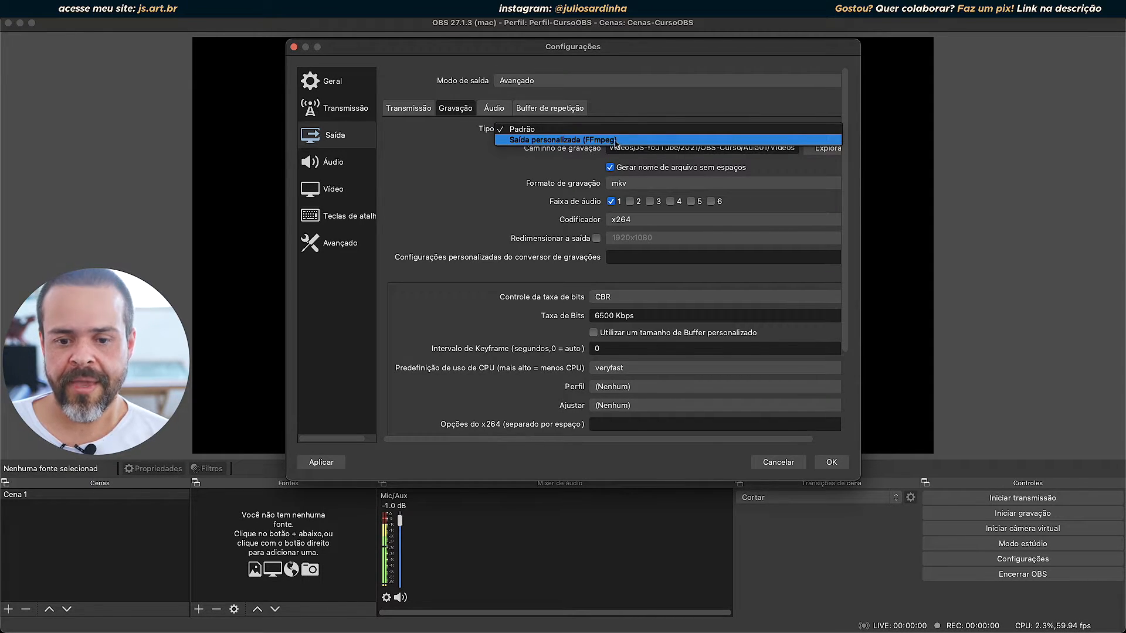
{"action": "left_click", "coordinate": [423, 173]}
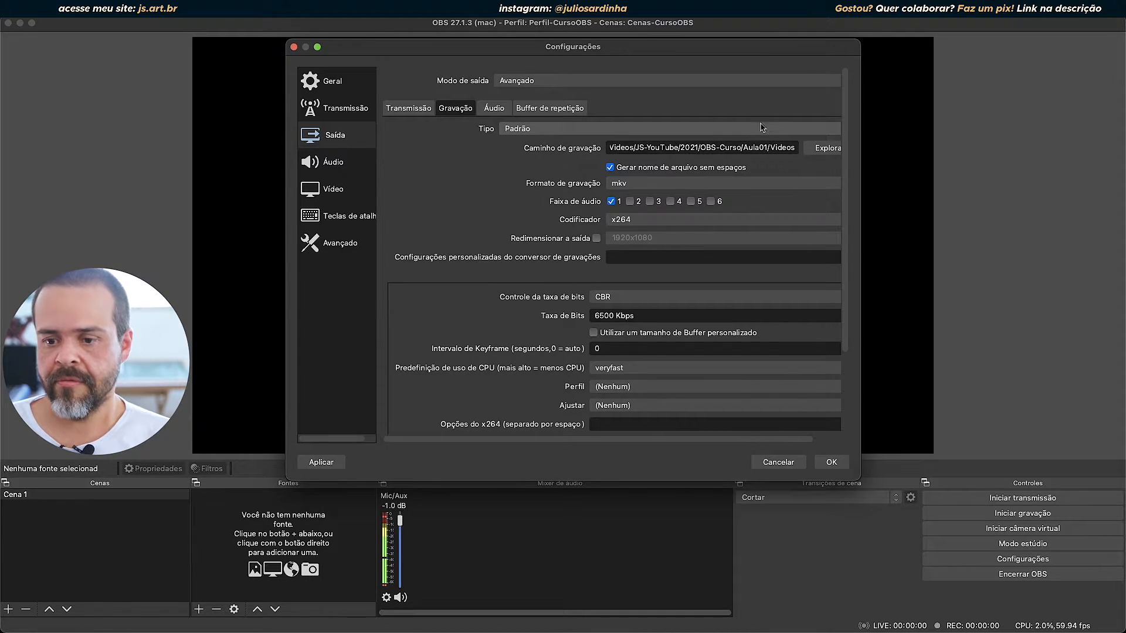
Step: Widen the settings window and browse the Caminho de gravação folder without choosing another one
{"action": "left_click_drag", "start_coordinate": [861, 123], "coordinate": [937, 126]}
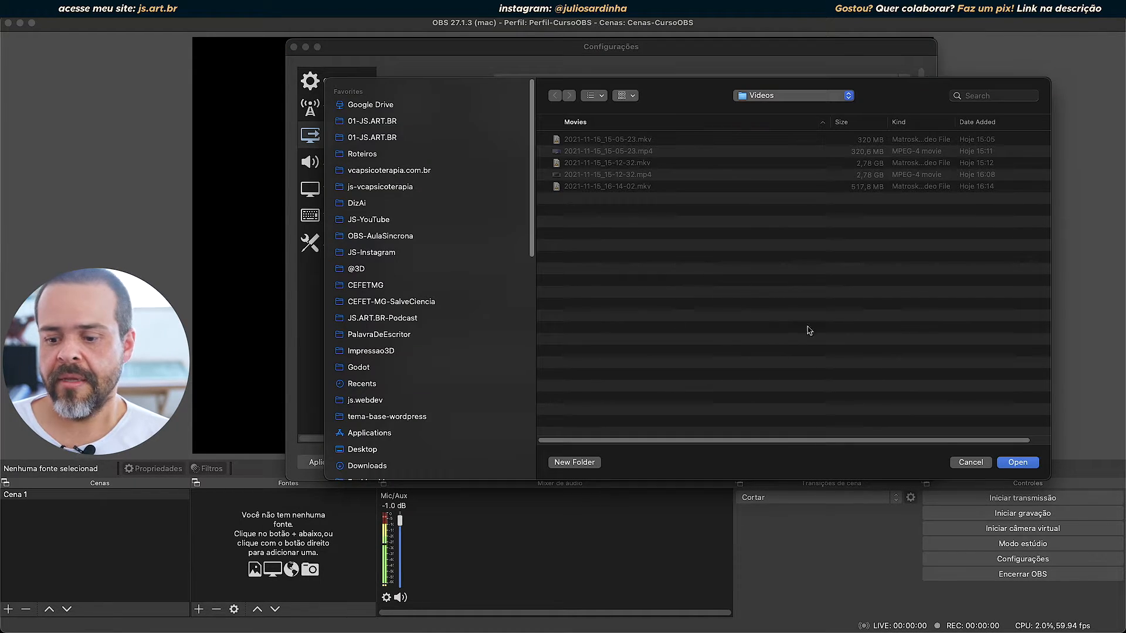
{"action": "left_click", "coordinate": [971, 463]}
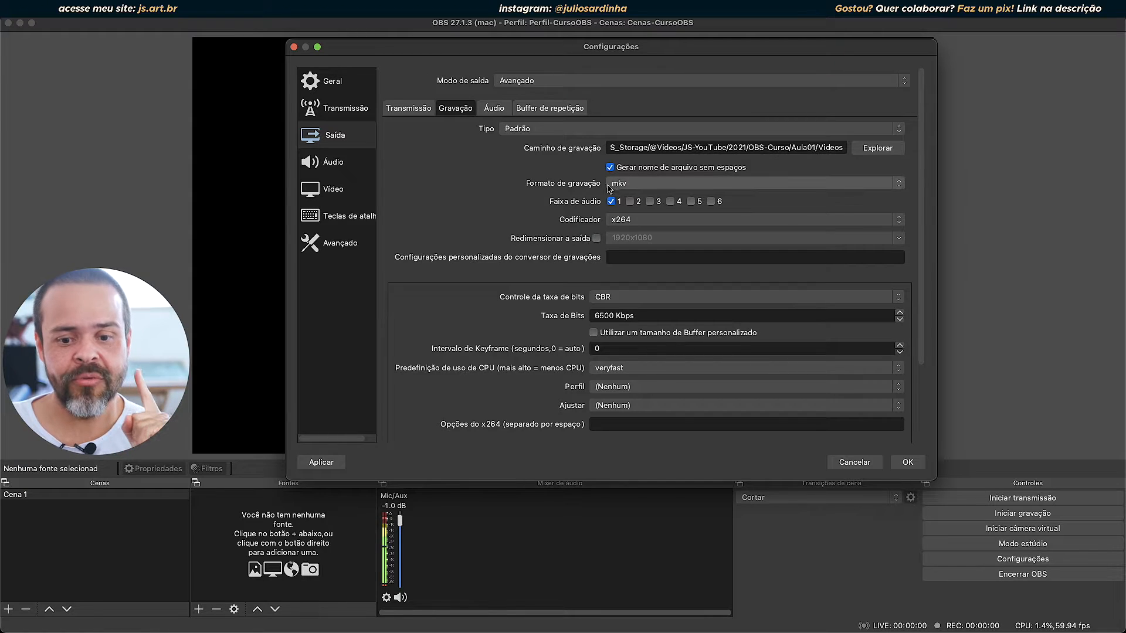
Step: Examine the Formato de gravação options such as flv and mp4, keeping mkv selected
{"action": "left_click", "coordinate": [646, 186]}
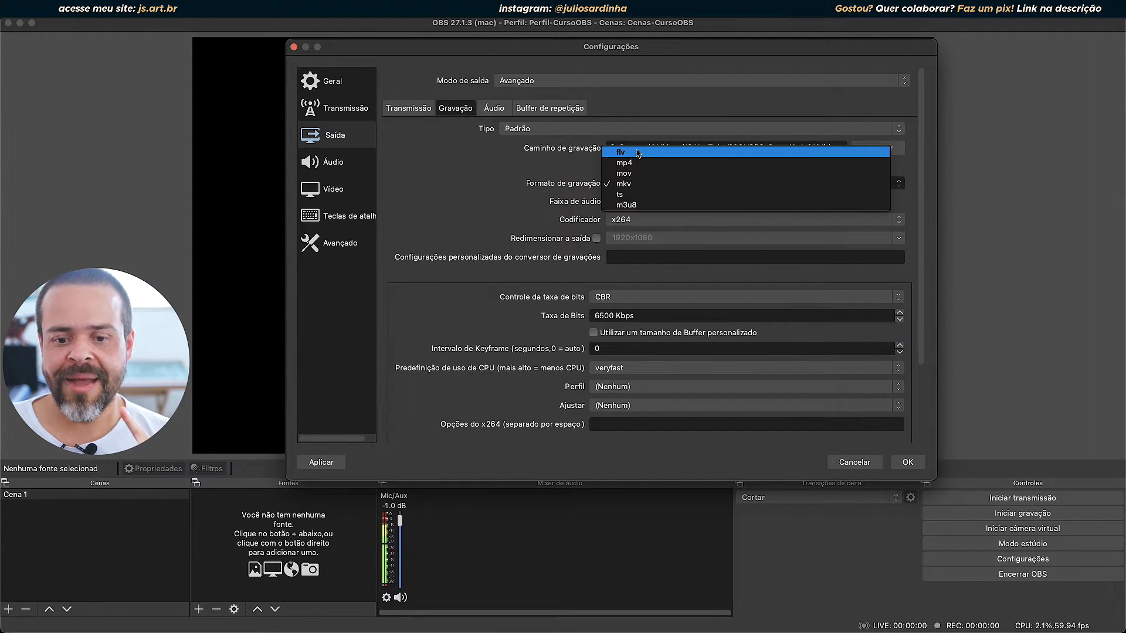
{"action": "left_click", "coordinate": [631, 187]}
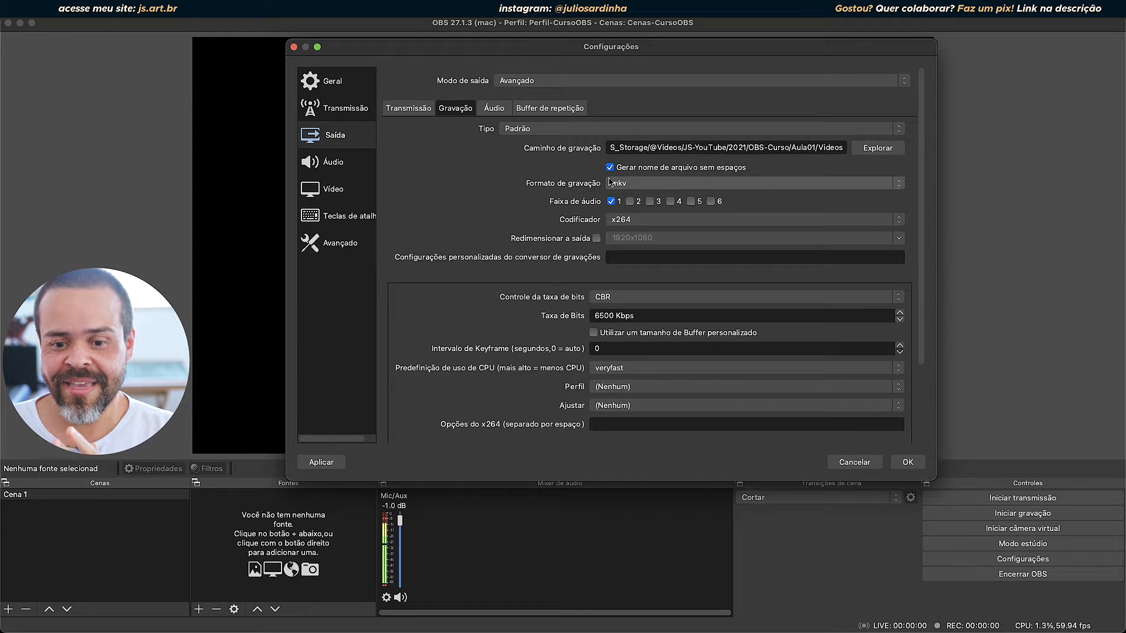
{"action": "left_click", "coordinate": [634, 183]}
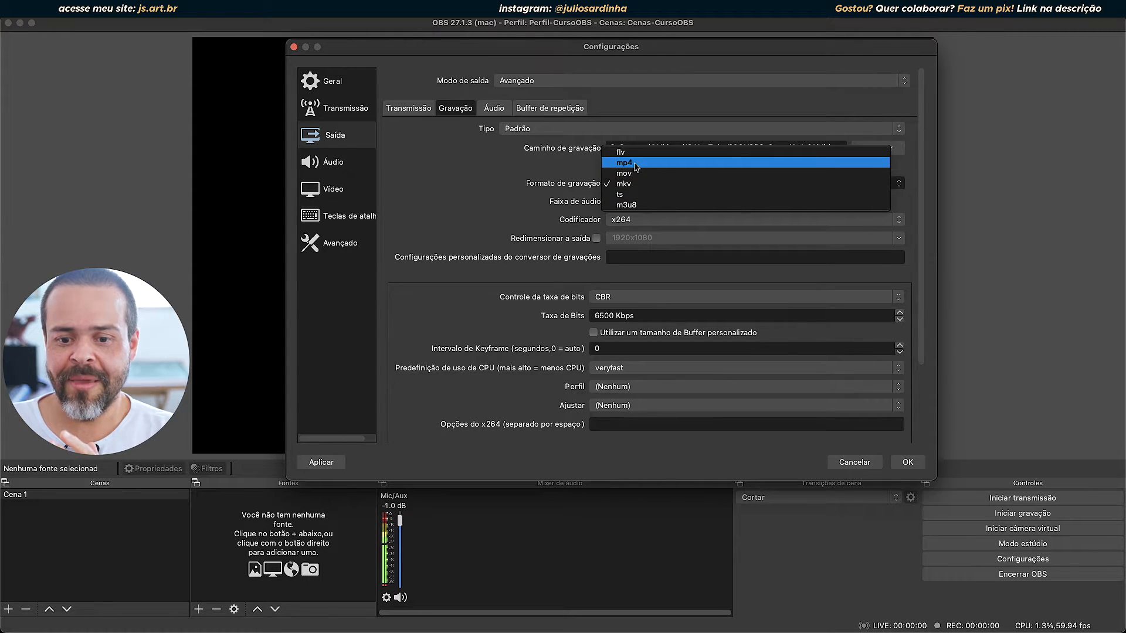
{"action": "left_click", "coordinate": [415, 226]}
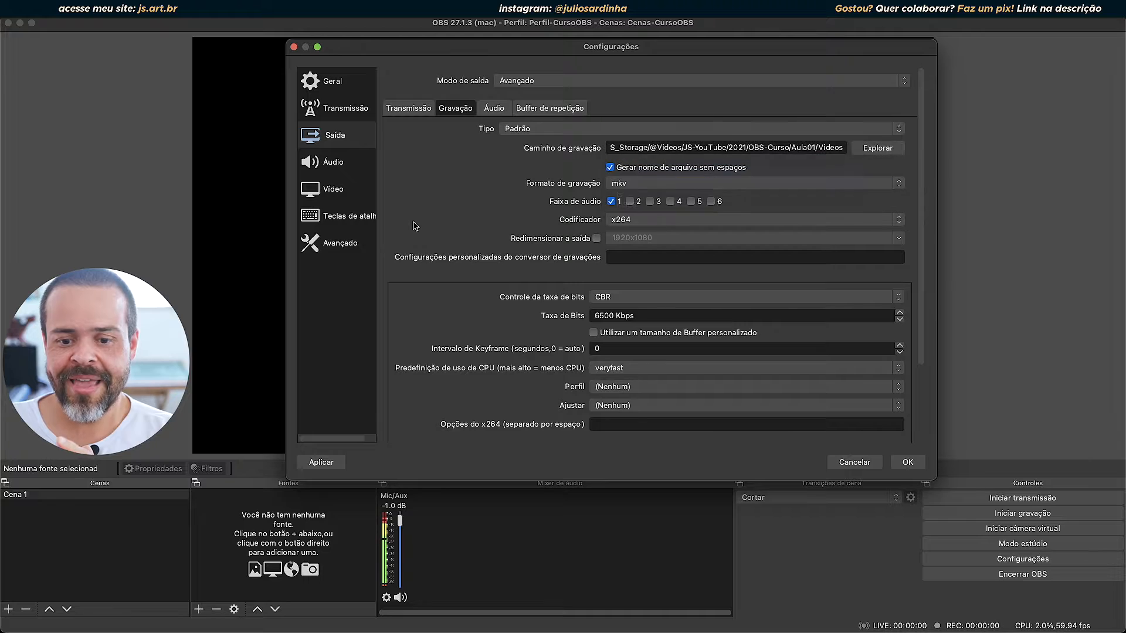
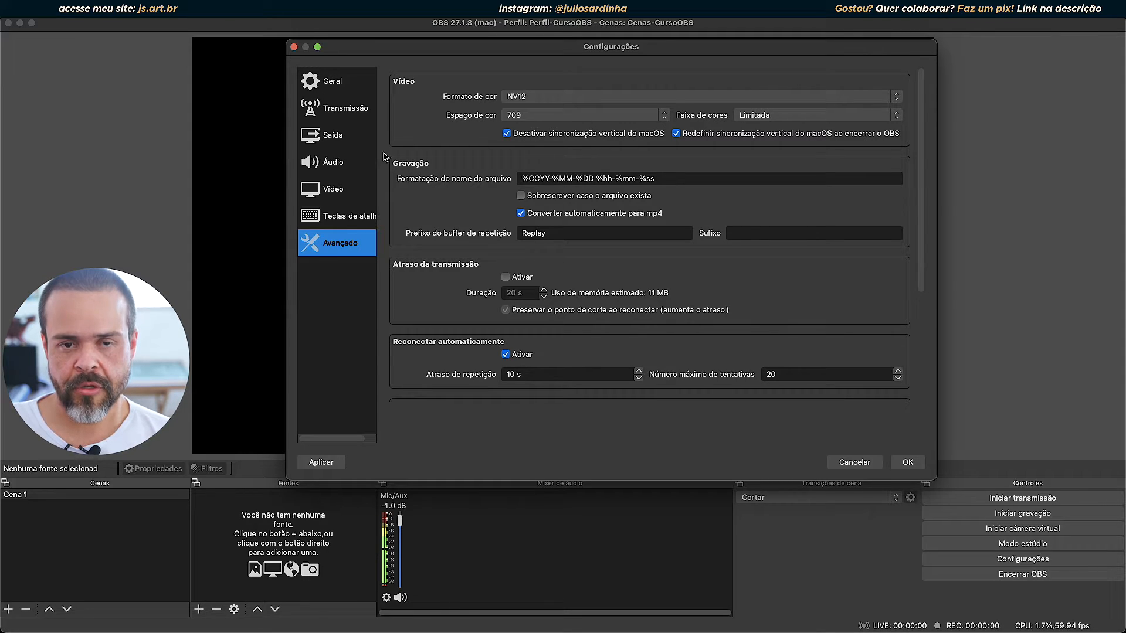
Step: Return to the Saída settings, try enabling recording audio track 2, and restore track 1 only
{"action": "left_click", "coordinate": [333, 137]}
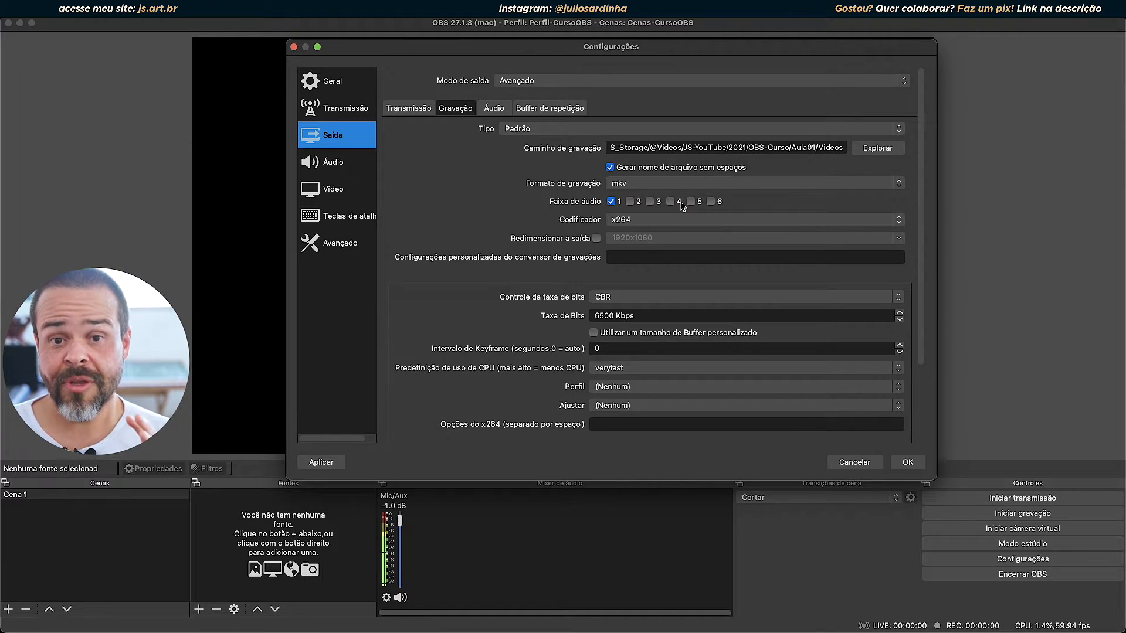
{"action": "left_click", "coordinate": [630, 202]}
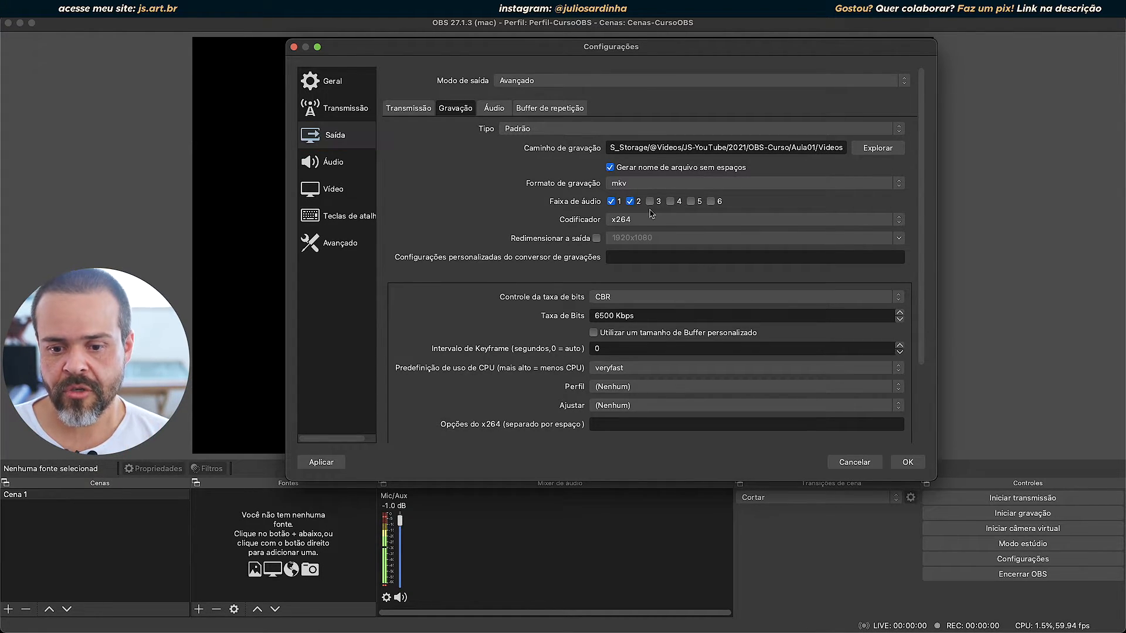
{"action": "left_click", "coordinate": [630, 202]}
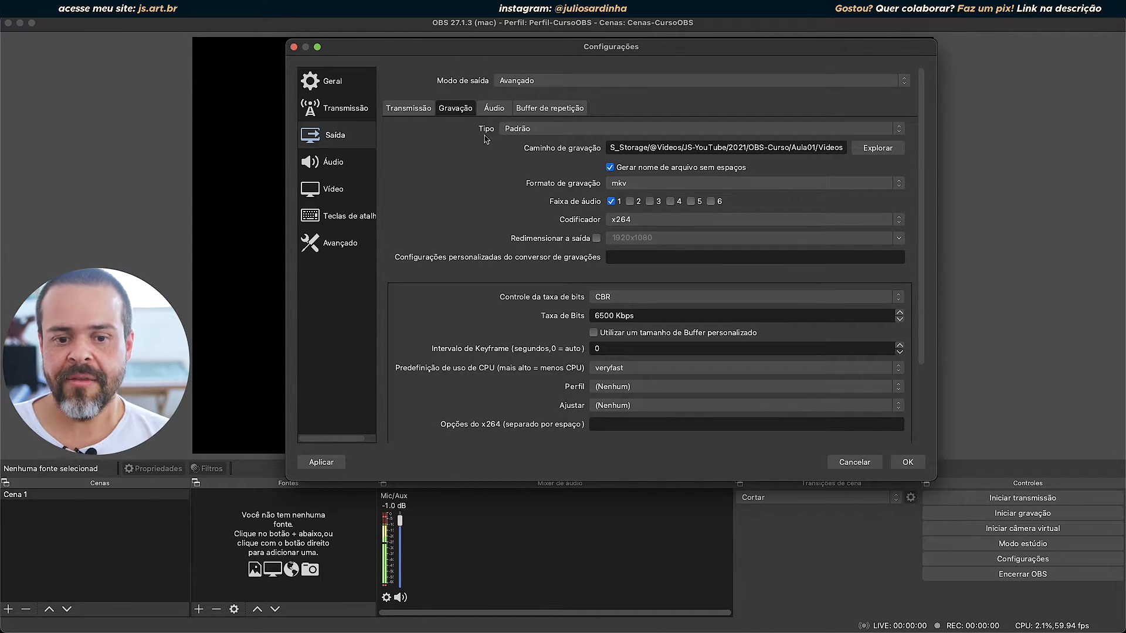
Step: Open the output audio track settings and examine the Taxa de bits do áudio options for Faixa 1, keeping 160
{"action": "left_click", "coordinate": [492, 109]}
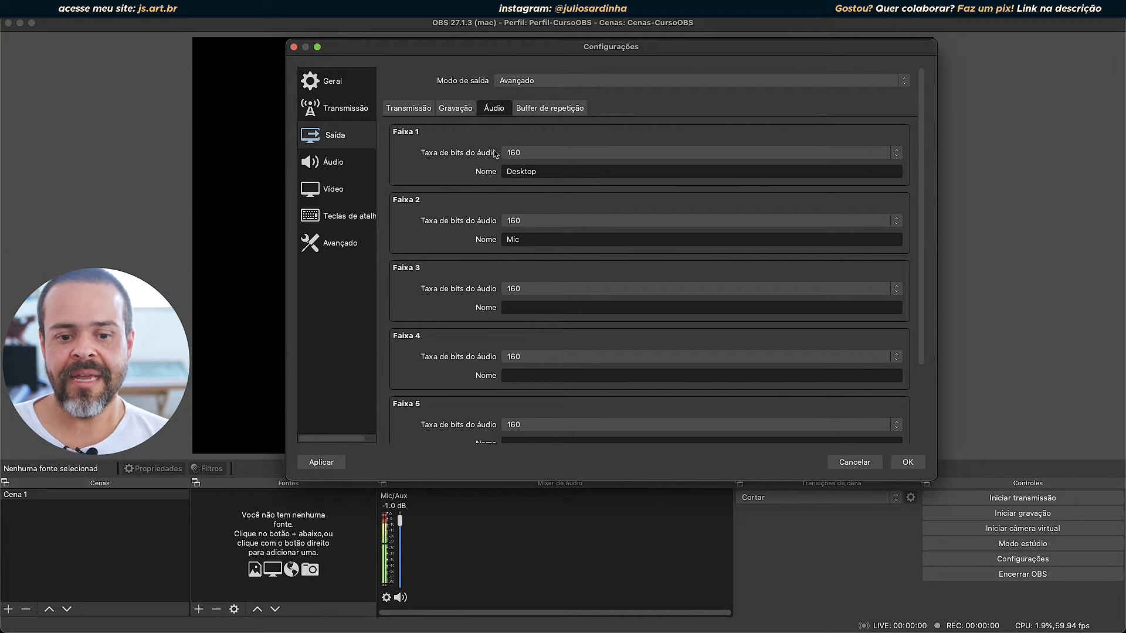
{"action": "left_click", "coordinate": [561, 159]}
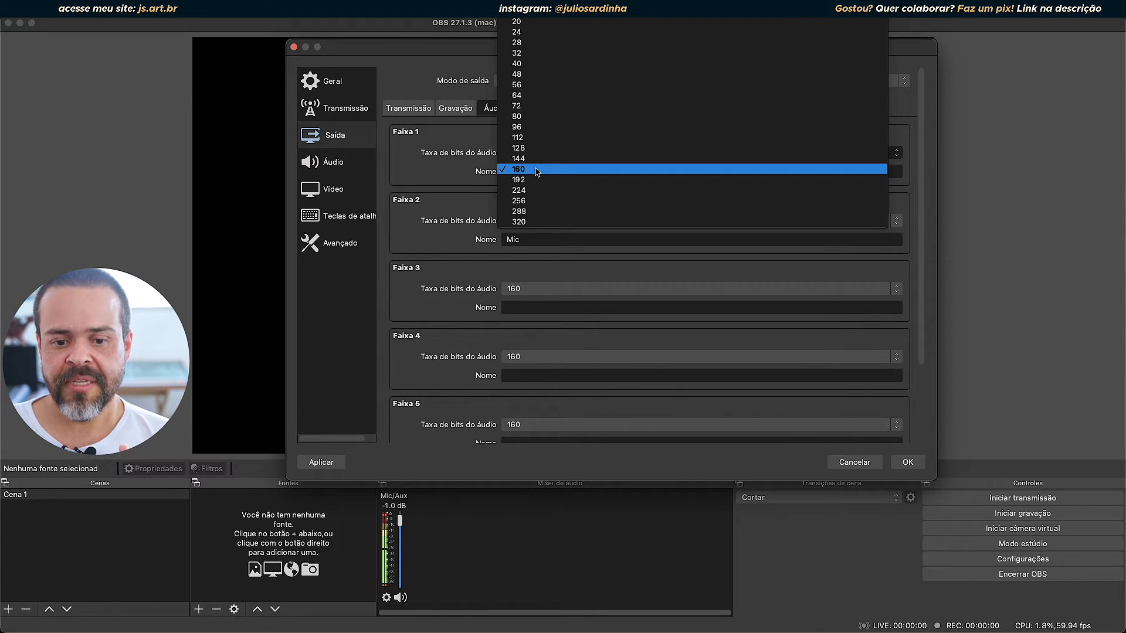
{"action": "left_click", "coordinate": [536, 171]}
{"action": "left_click", "coordinate": [540, 153]}
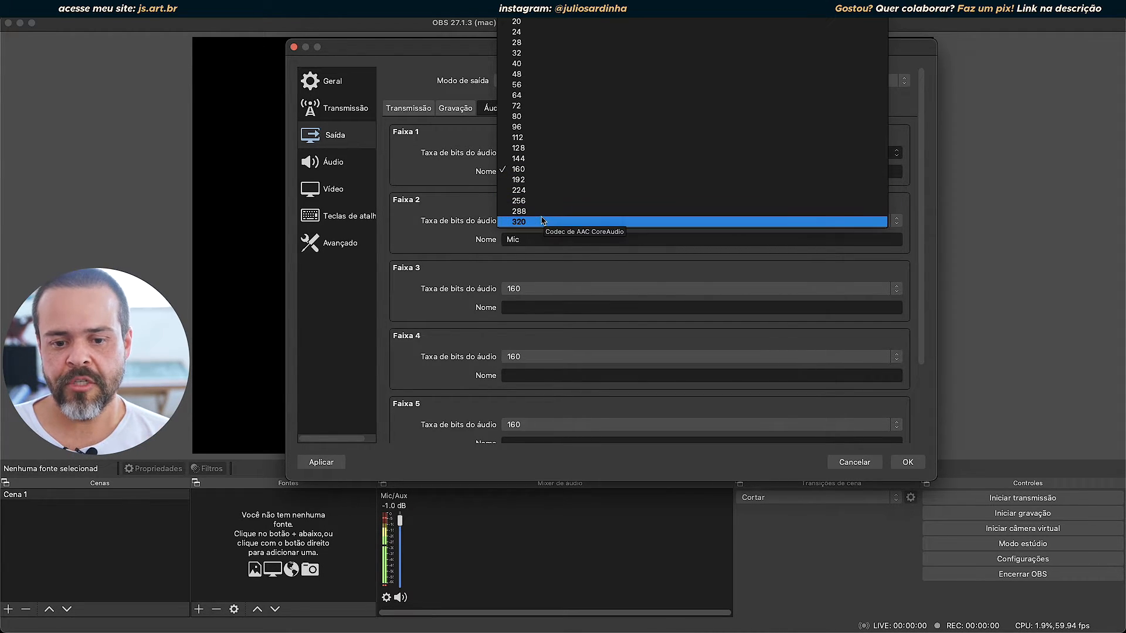
{"action": "left_click", "coordinate": [458, 147]}
{"action": "left_click", "coordinate": [538, 156]}
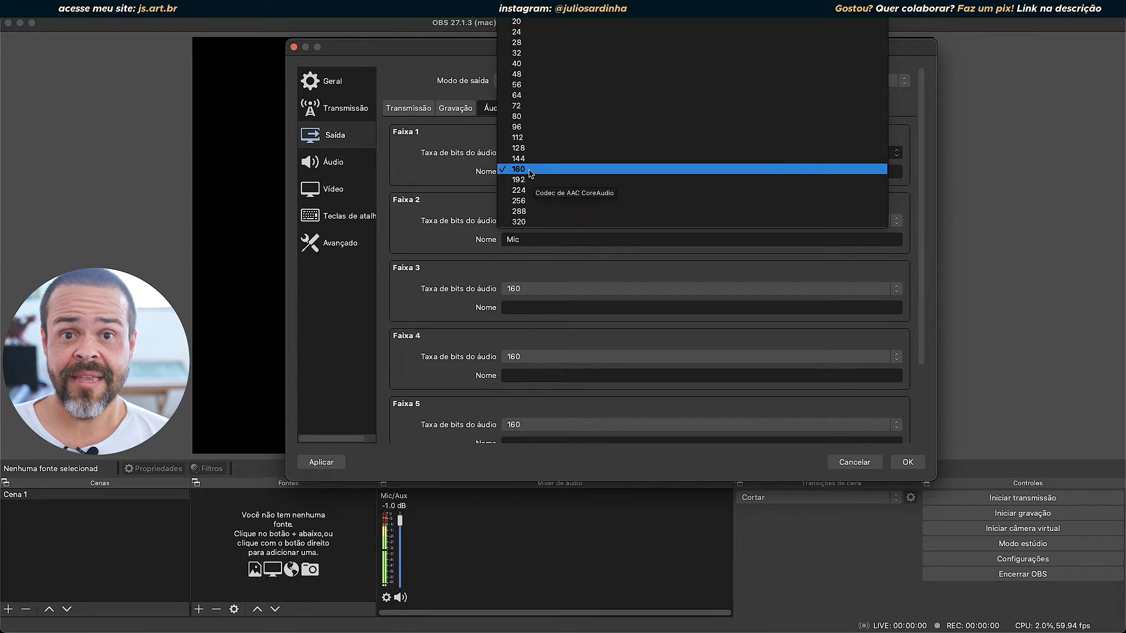
{"action": "left_click", "coordinate": [428, 147]}
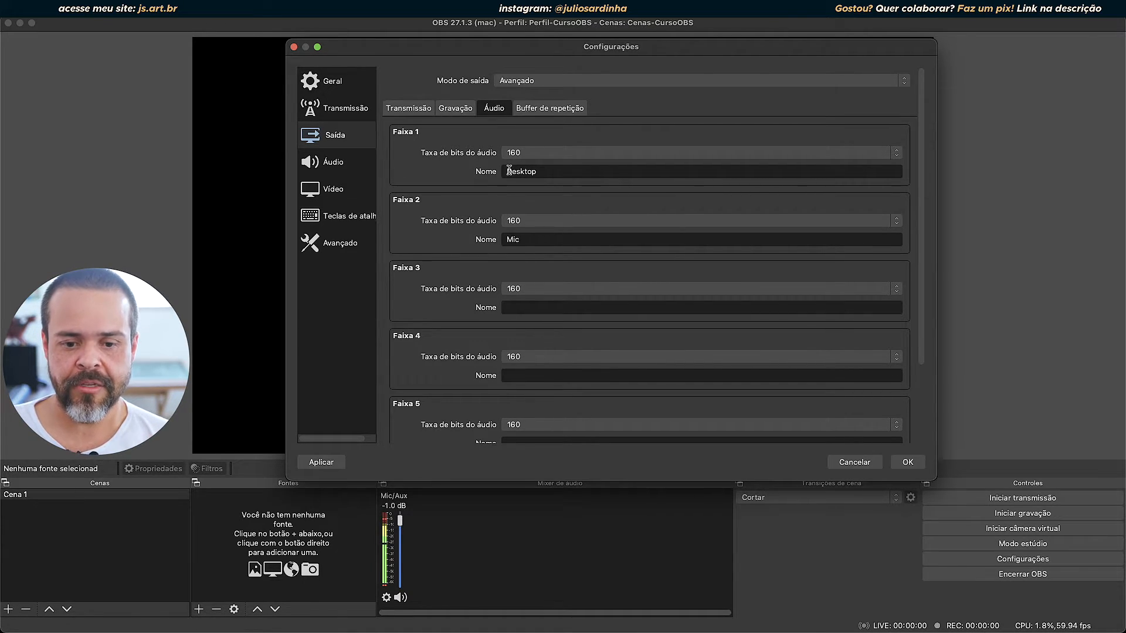
Step: Review the list of audio tracks and the Nome fields of Faixa 1 and Faixa 2
{"action": "scroll", "coordinate": [549, 173], "scroll_direction": "down", "scroll_amount": 2}
{"action": "scroll", "coordinate": [490, 175], "scroll_direction": "up", "scroll_amount": 2}
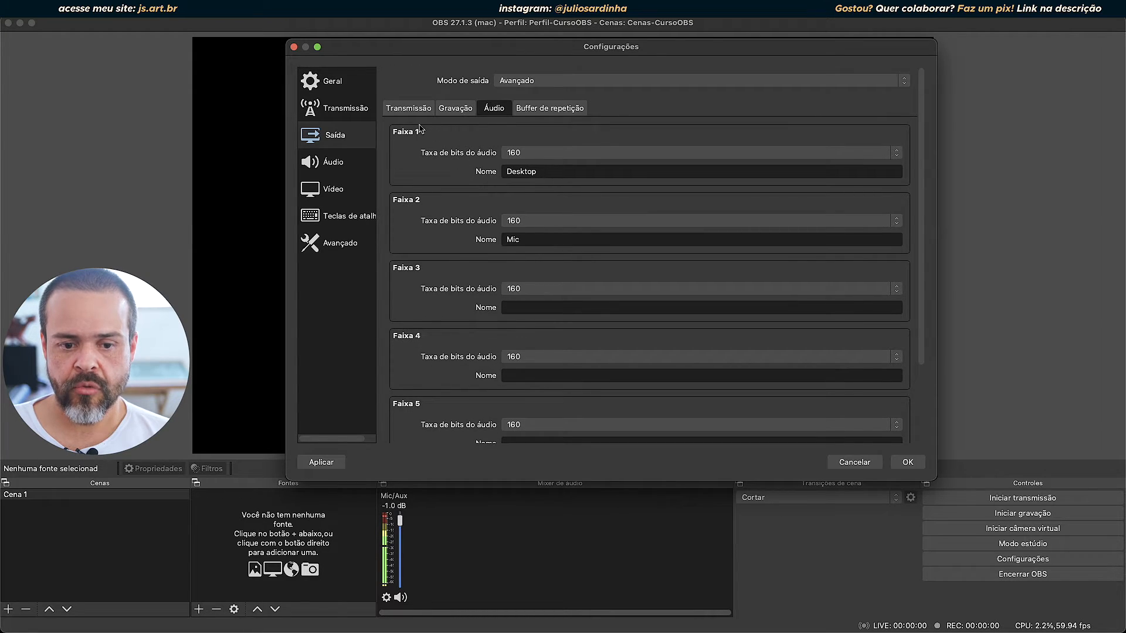
{"action": "left_click_drag", "start_coordinate": [554, 170], "coordinate": [460, 171]}
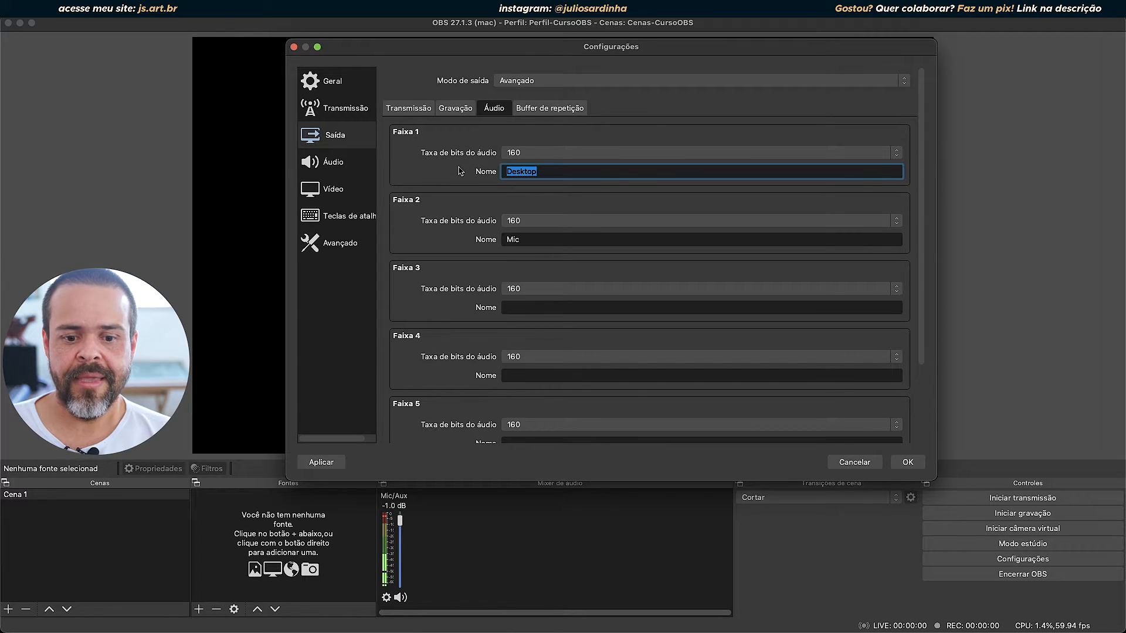
{"action": "key", "text": "Tab"}
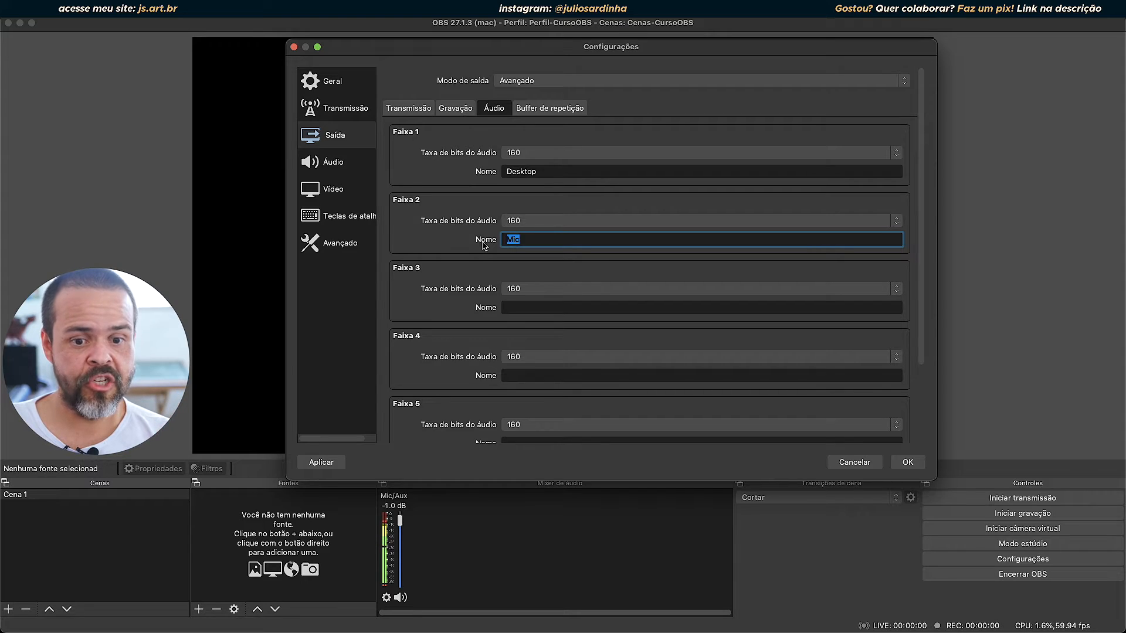
Step: Review the recording audio track selection and compare the Transmissão and Gravação output settings
{"action": "left_click", "coordinate": [464, 108]}
{"action": "left_click", "coordinate": [630, 201]}
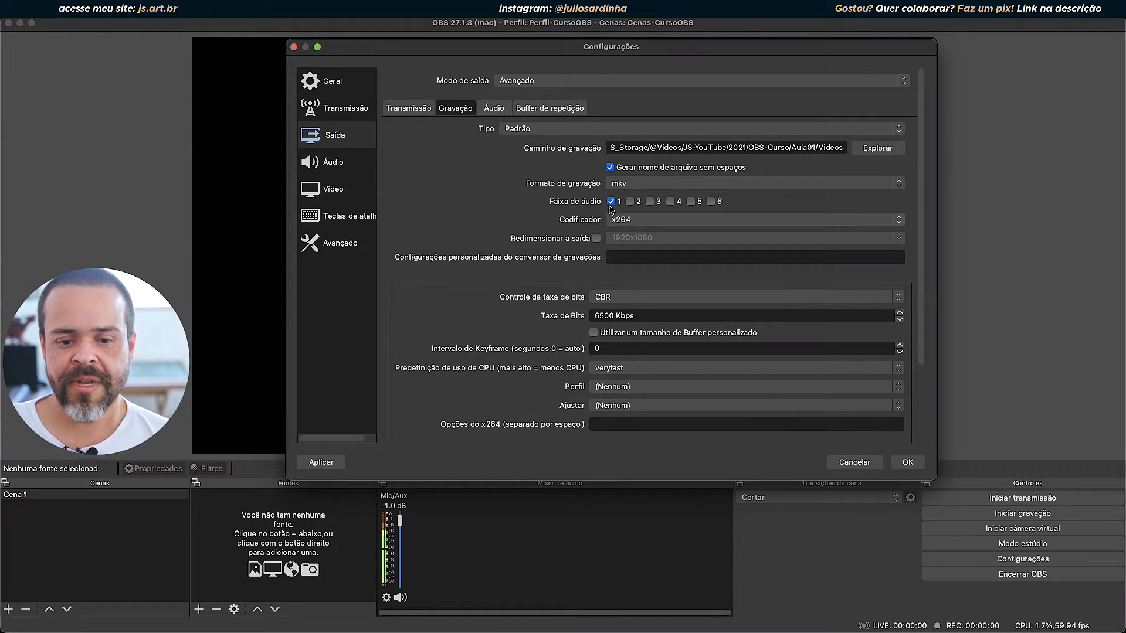
{"action": "left_click", "coordinate": [426, 110]}
{"action": "left_click", "coordinate": [442, 112]}
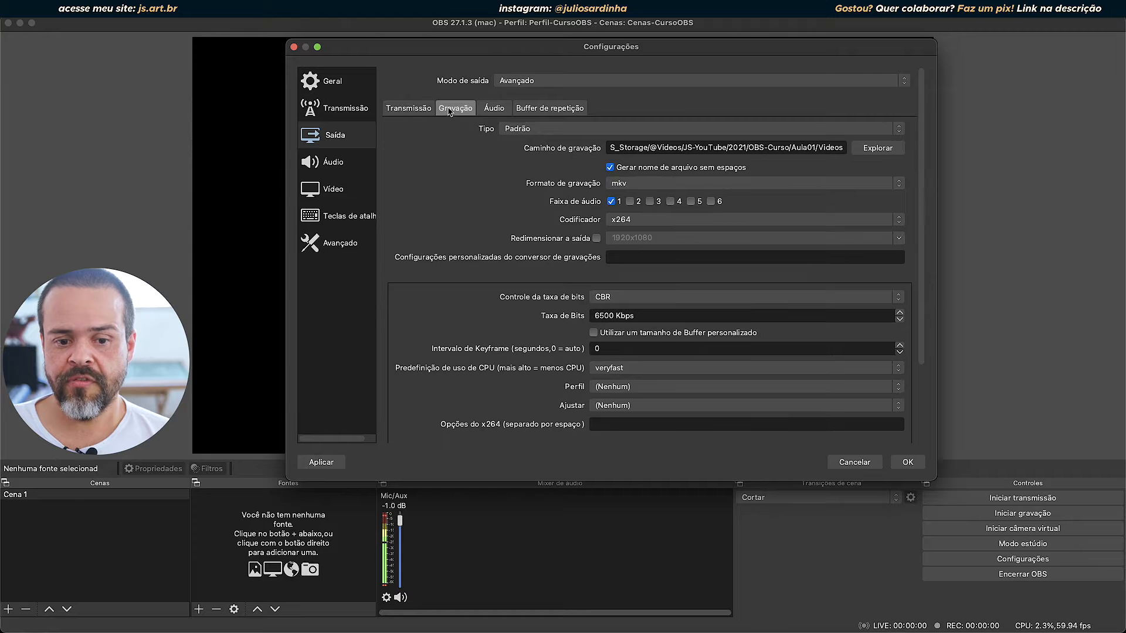
Step: Examine the recording Codificador options, including (Usar o codificador da transmissão), and compare with the Transmissão settings, keeping x264
{"action": "left_click", "coordinate": [641, 220]}
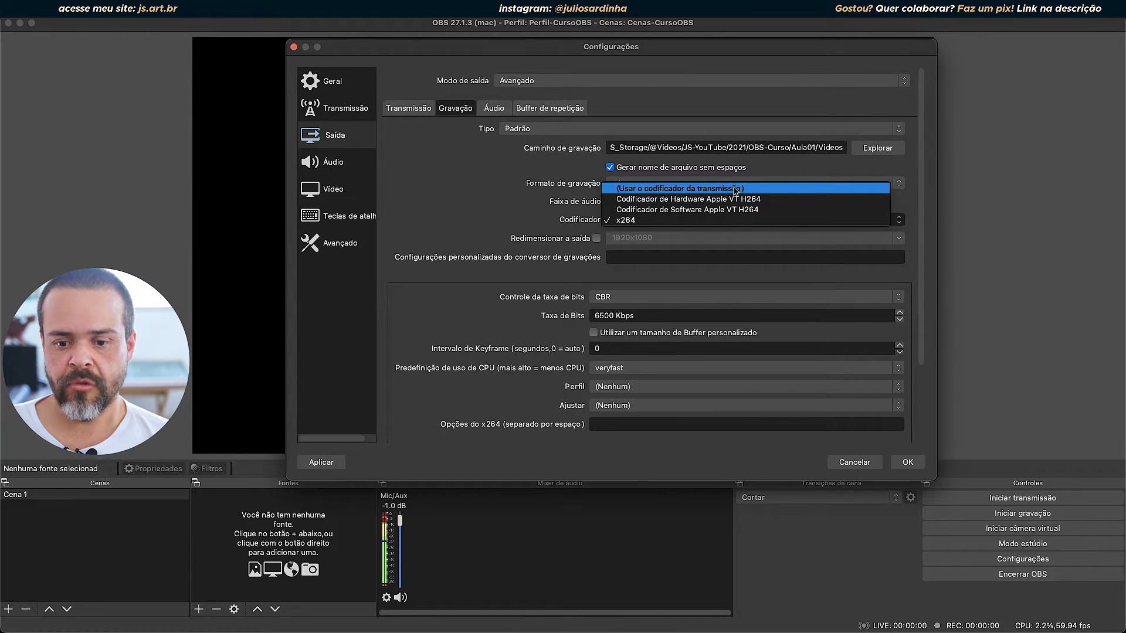
{"action": "left_click", "coordinate": [523, 240]}
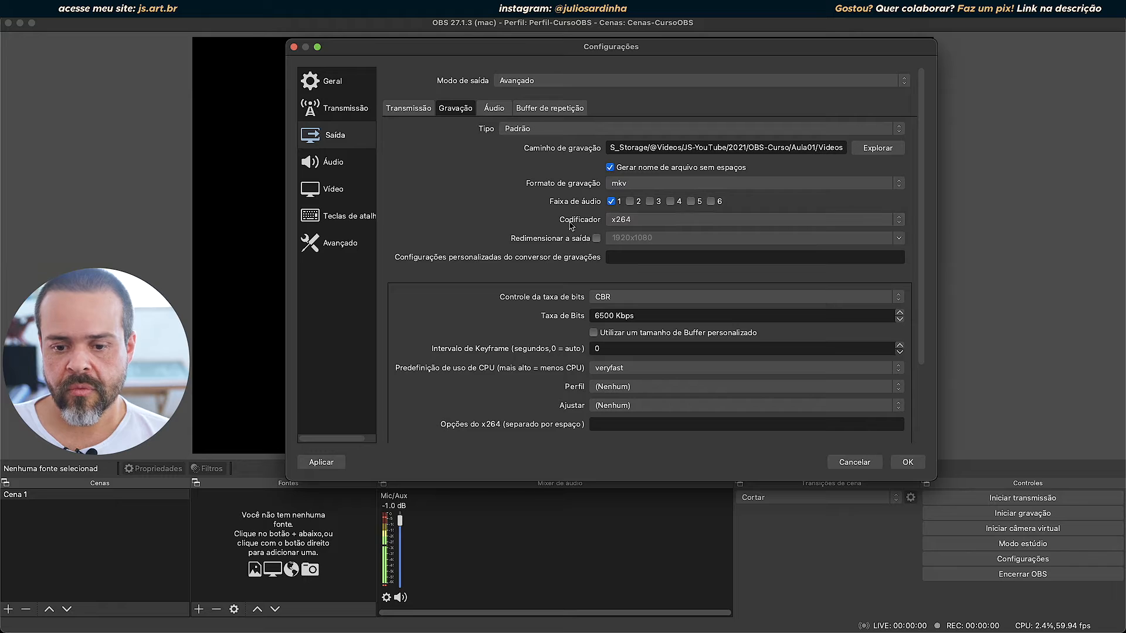
{"action": "left_click", "coordinate": [401, 112]}
{"action": "left_click", "coordinate": [455, 109]}
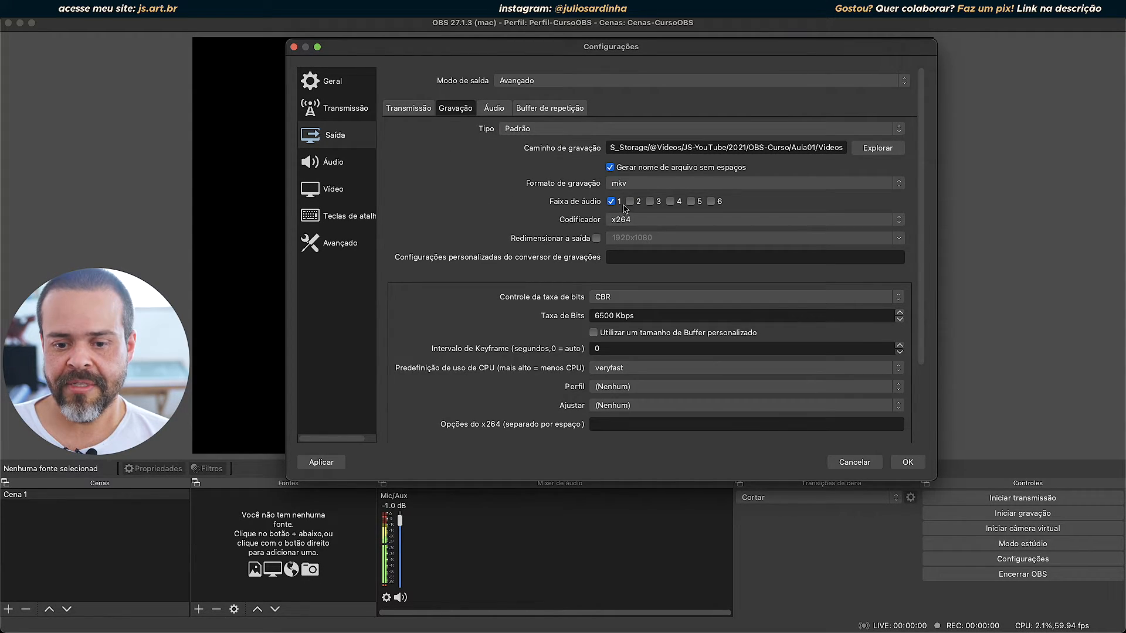
{"action": "left_click", "coordinate": [645, 221]}
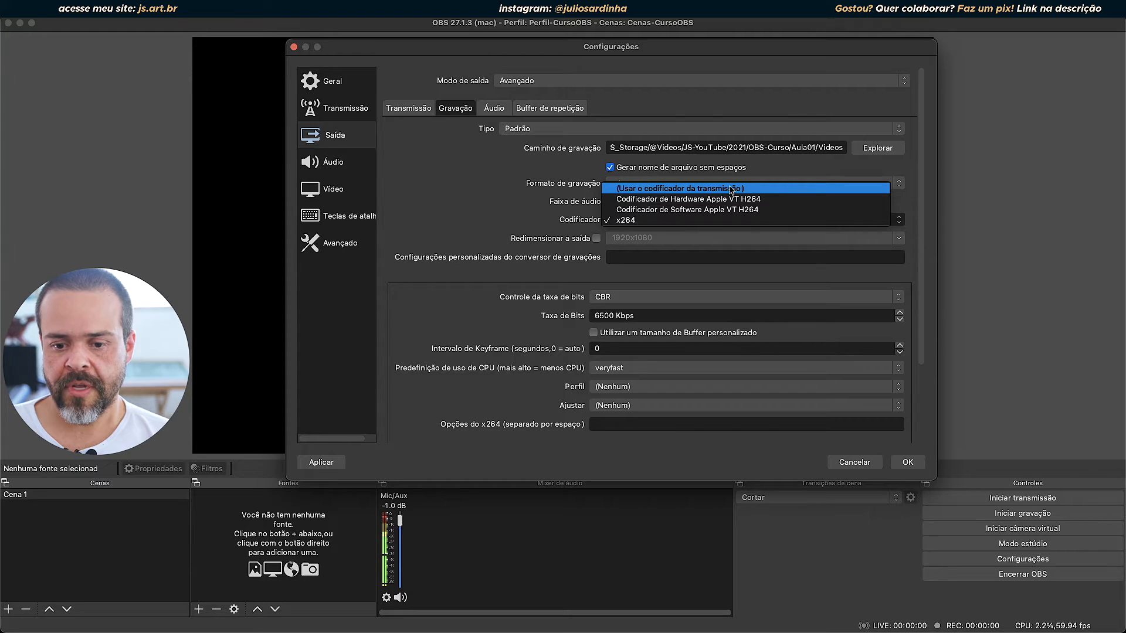
{"action": "left_click", "coordinate": [427, 220]}
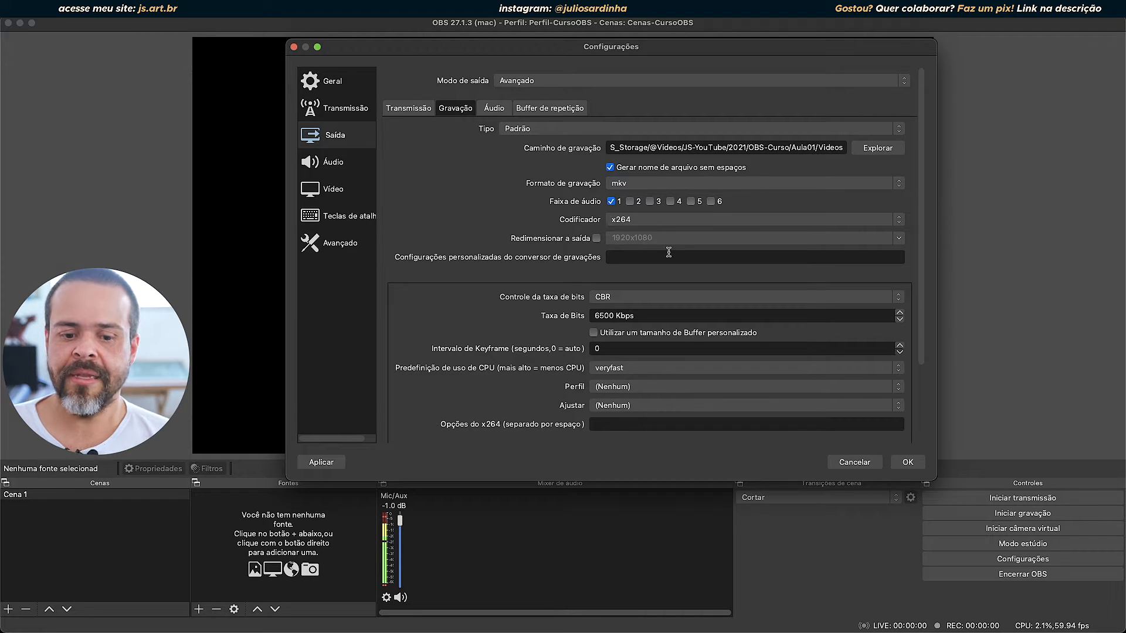
Step: Examine the recording Tipo options, including Saída personalizada (FFmpeg), keeping Padrão
{"action": "scroll", "coordinate": [477, 270], "scroll_direction": "down", "scroll_amount": 3}
{"action": "scroll", "coordinate": [479, 269], "scroll_direction": "up", "scroll_amount": 3}
{"action": "left_click", "coordinate": [535, 130]}
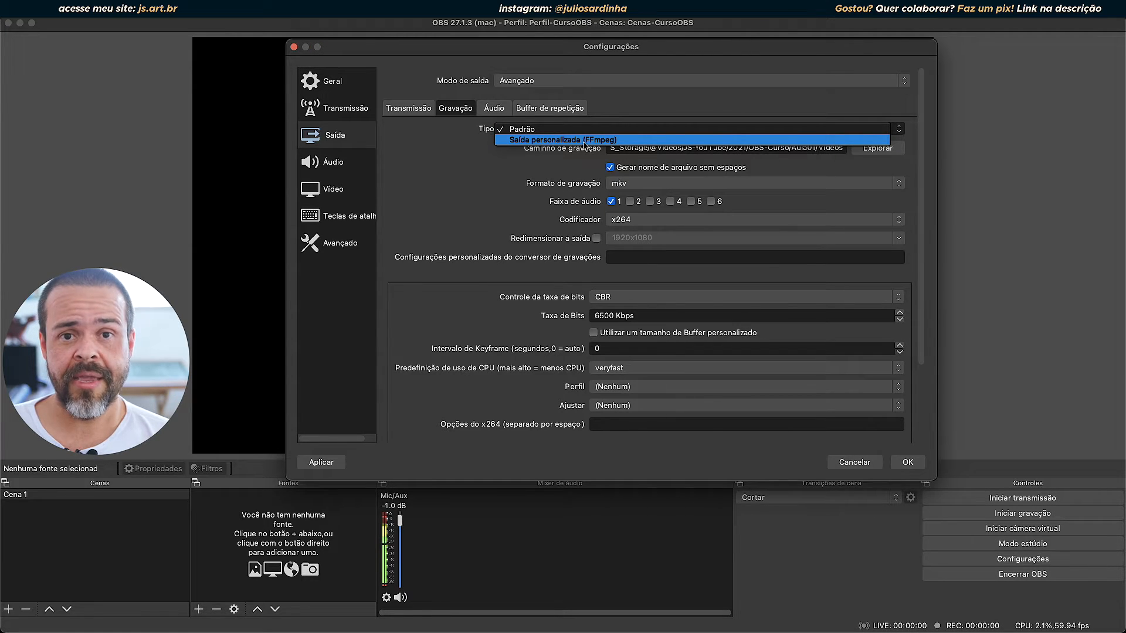
{"action": "left_click", "coordinate": [427, 133]}
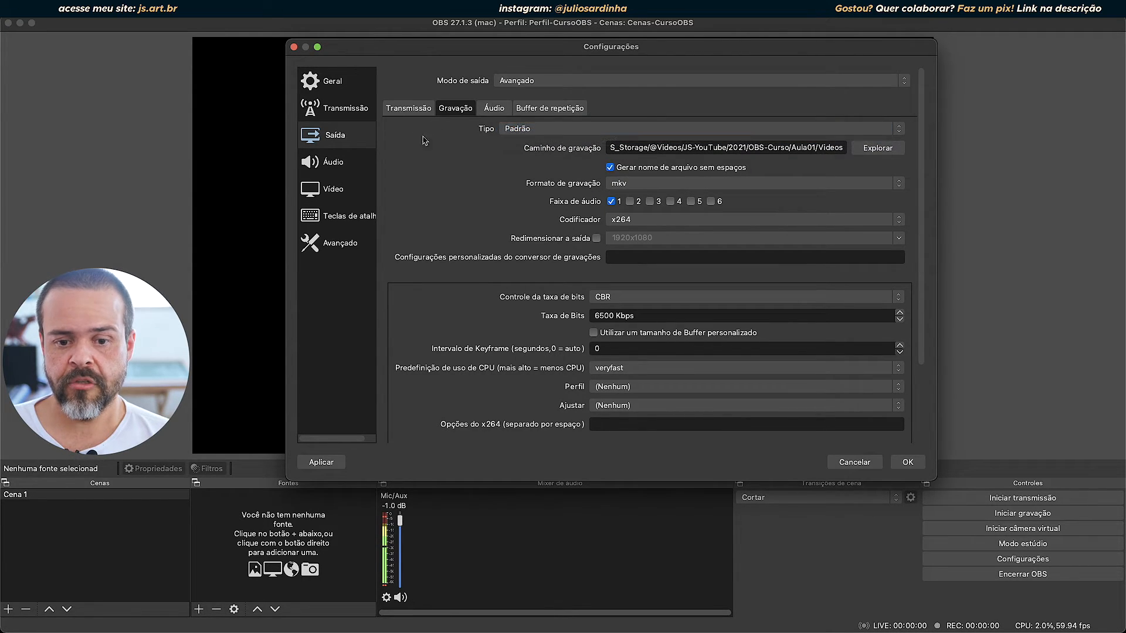
Step: Examine the recording bitrate control, Taxa de Bits and Codificador options, keeping CBR and x264
{"action": "scroll", "coordinate": [481, 286], "scroll_direction": "down", "scroll_amount": 3}
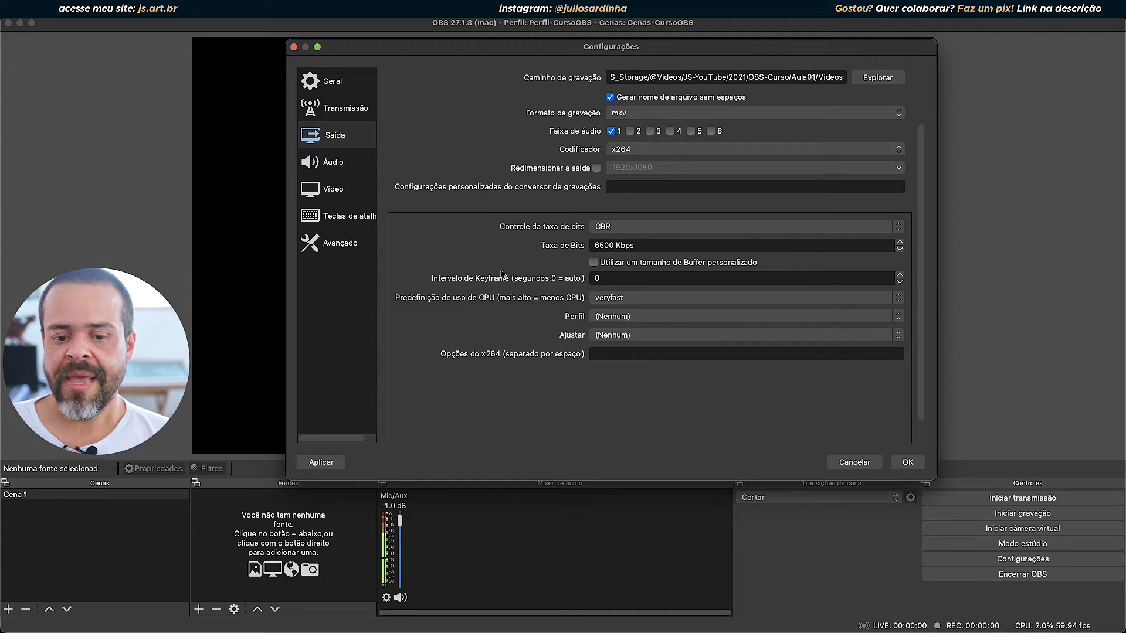
{"action": "left_click", "coordinate": [622, 227]}
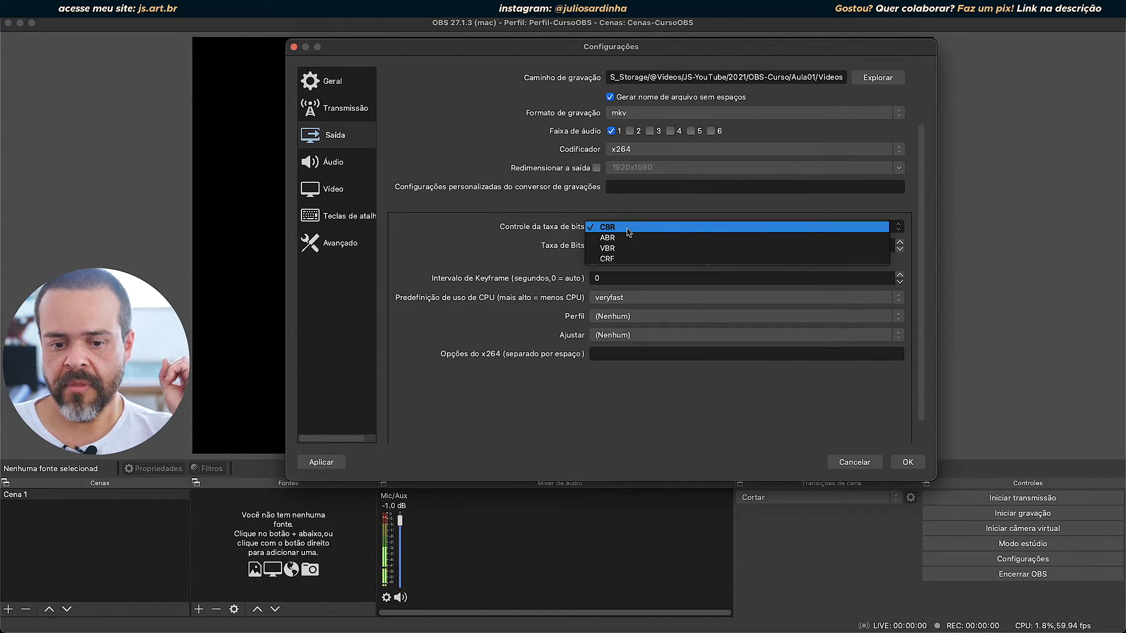
{"action": "left_click", "coordinate": [539, 233]}
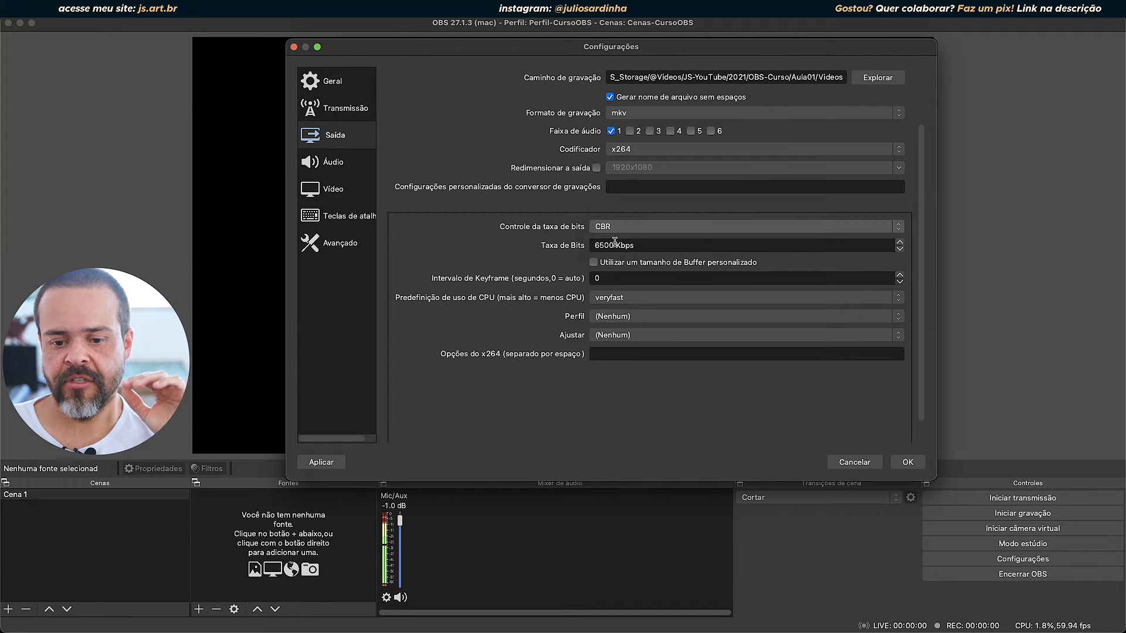
{"action": "left_click", "coordinate": [650, 248]}
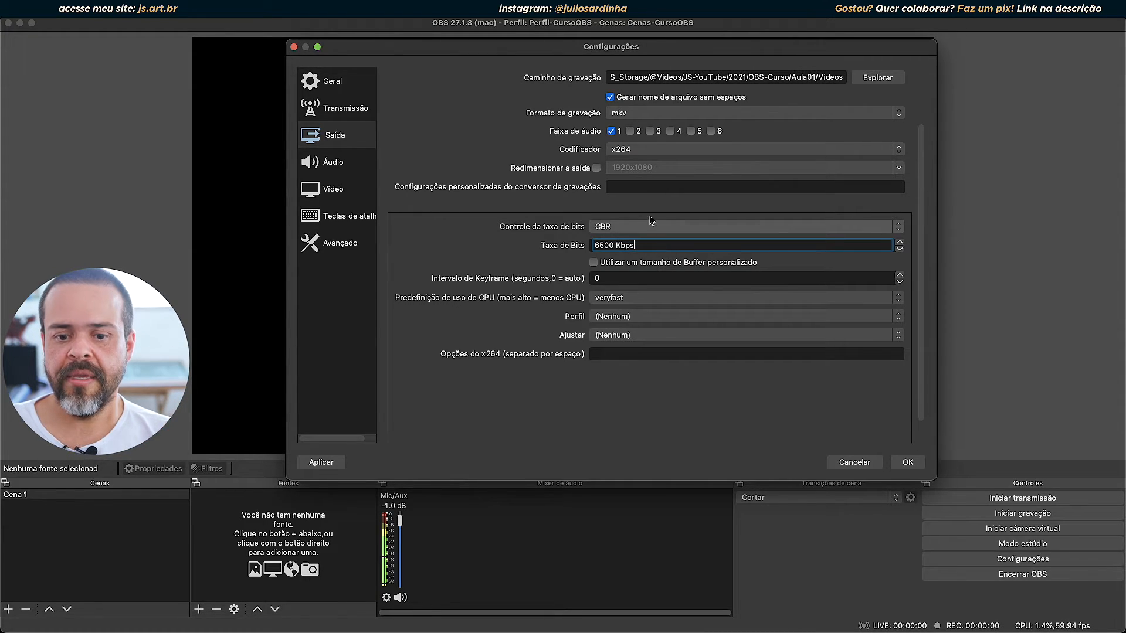
{"action": "left_click", "coordinate": [633, 150]}
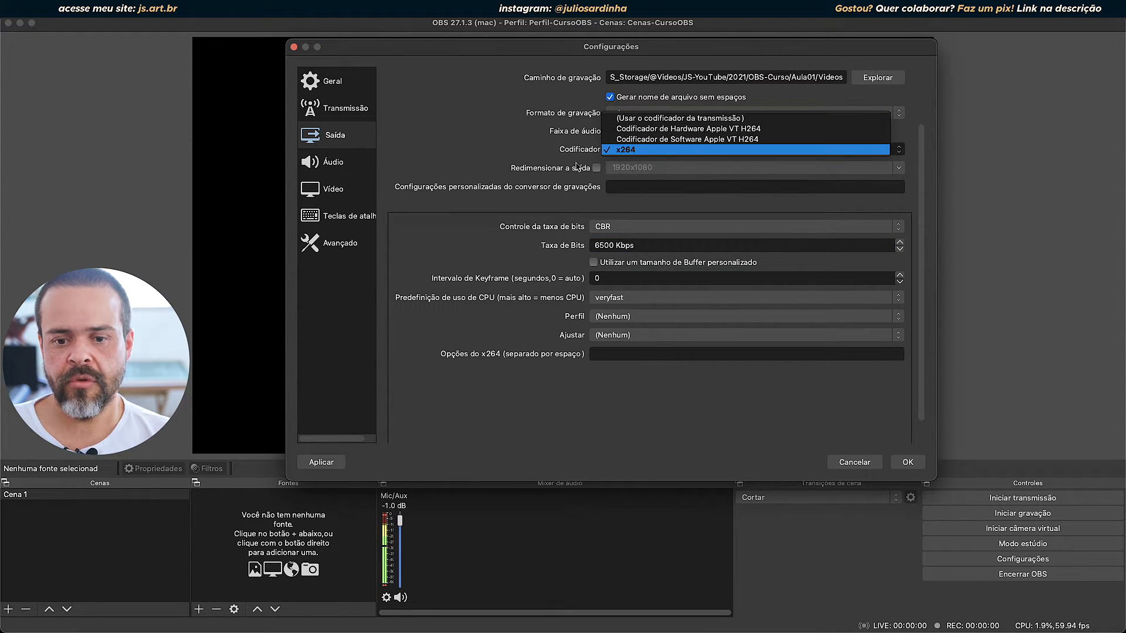
{"action": "left_click", "coordinate": [437, 154]}
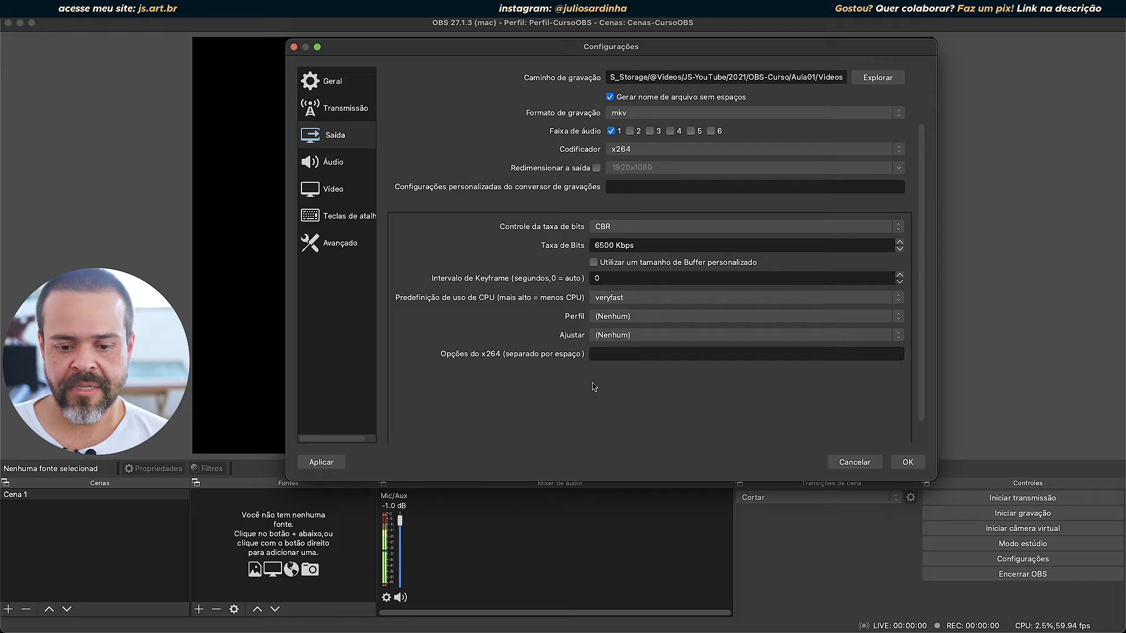
Step: Return to the output audio track settings and review the Nome field of Faixa 1
{"action": "scroll", "coordinate": [617, 398], "scroll_direction": "up", "scroll_amount": 3}
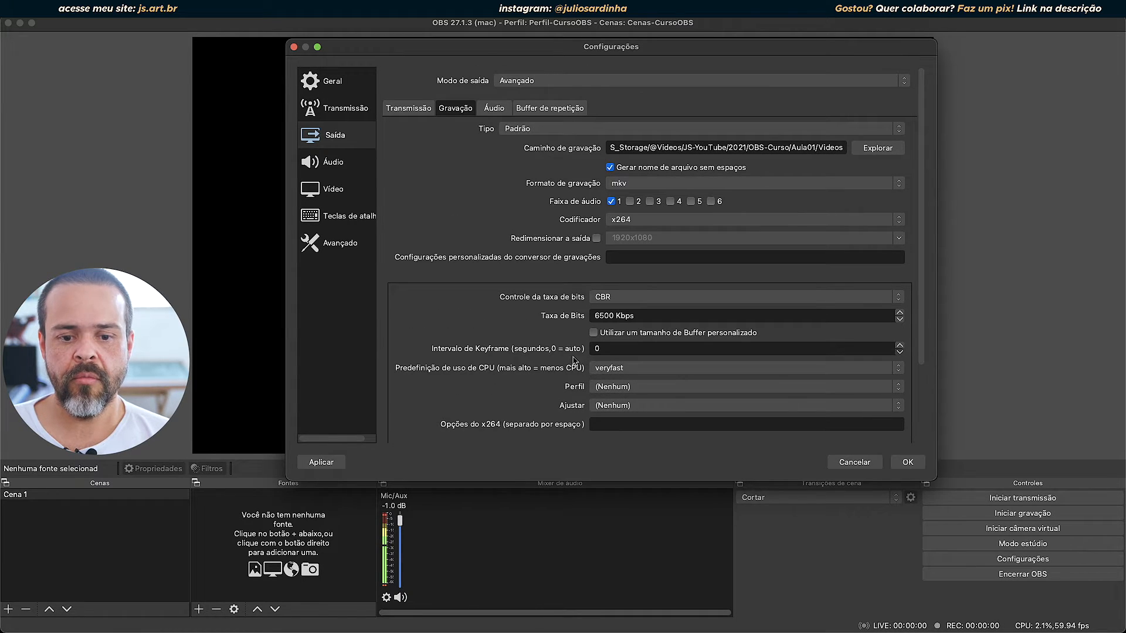
{"action": "left_click", "coordinate": [490, 109]}
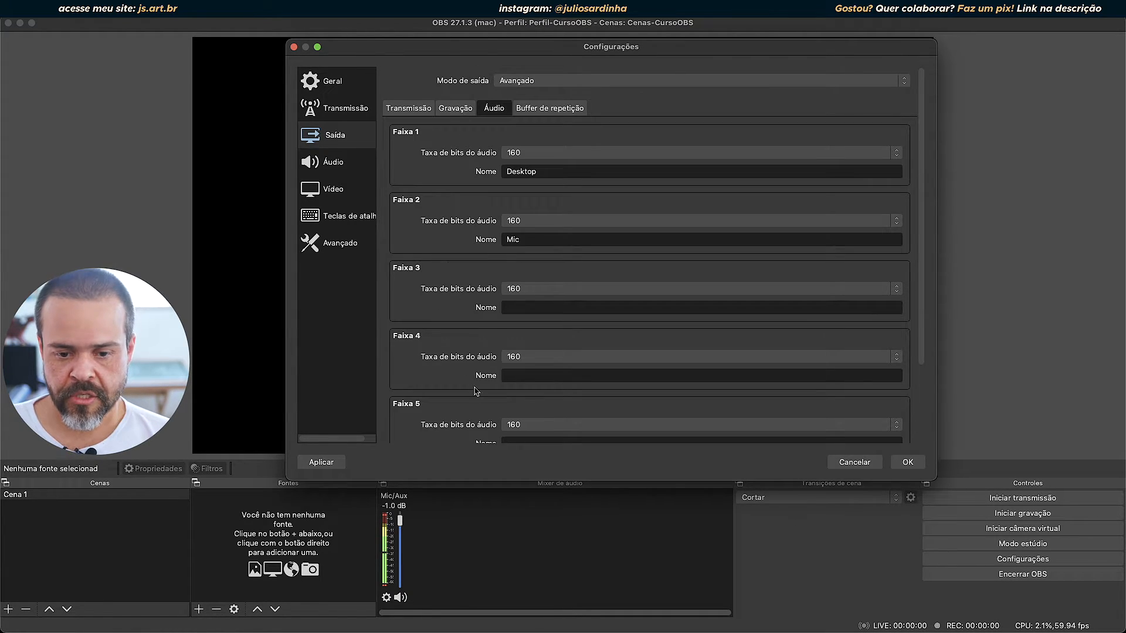
{"action": "left_click", "coordinate": [586, 171]}
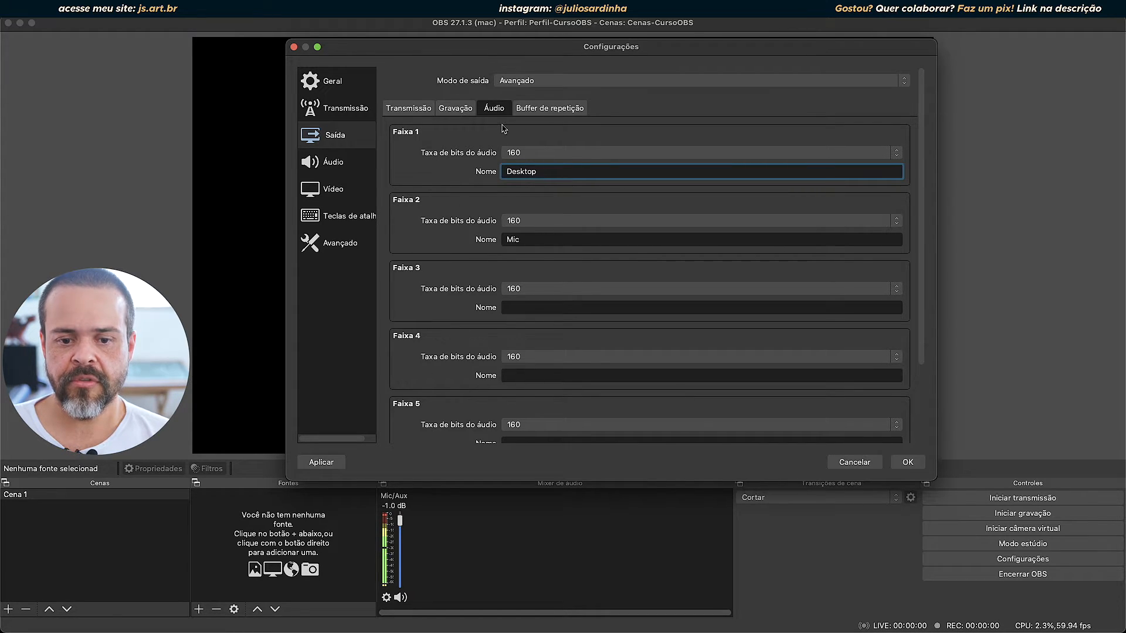
Step: Try enabling the replay buffer with a maximum replay time of 60 s, and disable the buffer again
{"action": "left_click", "coordinate": [544, 110]}
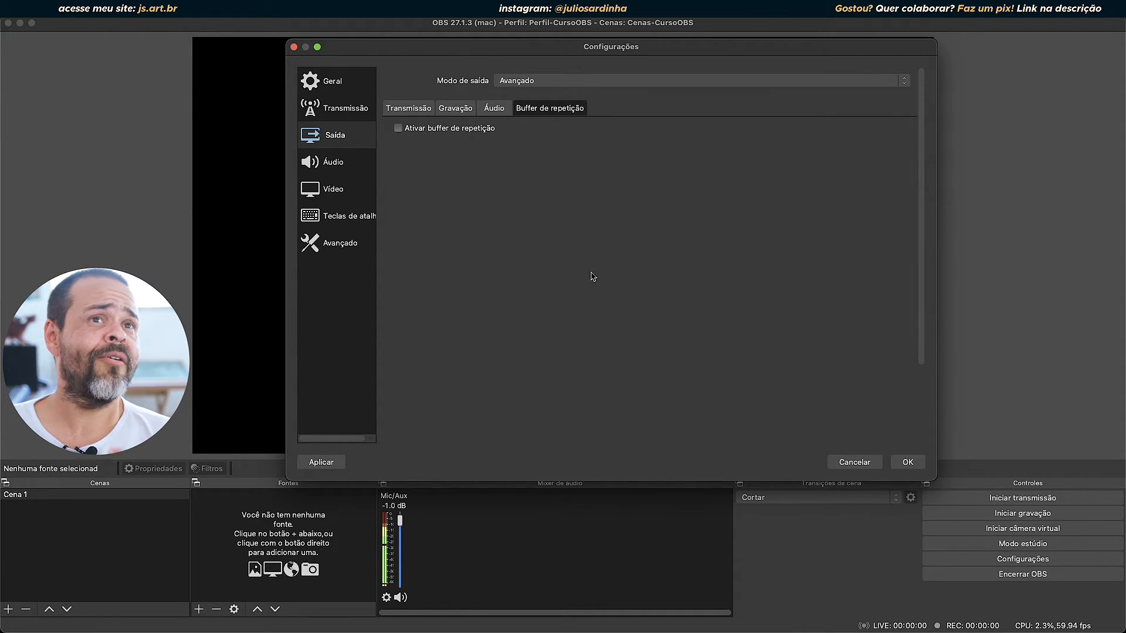
{"action": "left_click", "coordinate": [428, 129]}
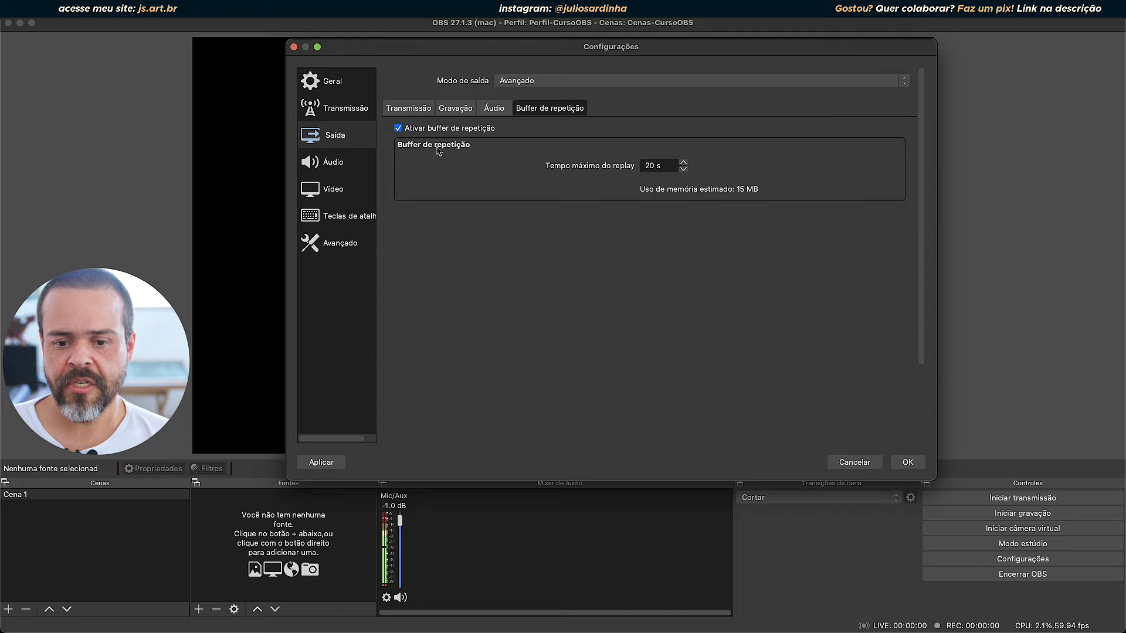
{"action": "left_click", "coordinate": [670, 166]}
{"action": "left_click_drag", "start_coordinate": [667, 165], "coordinate": [593, 162]}
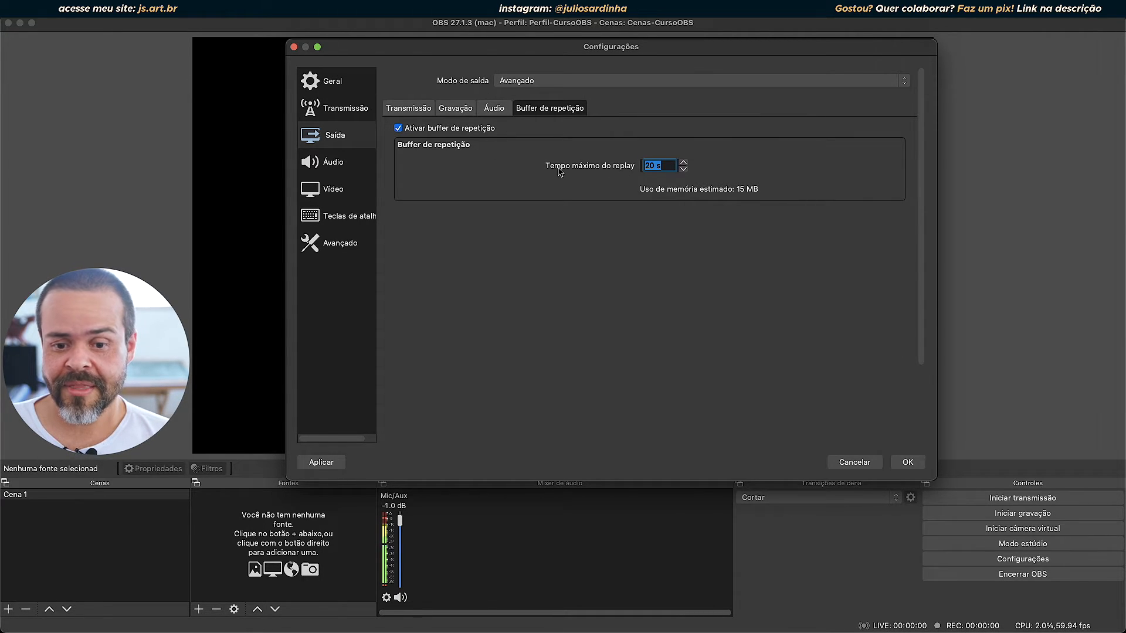
{"action": "left_click", "coordinate": [665, 165]}
{"action": "left_click_drag", "start_coordinate": [666, 166], "coordinate": [622, 160]}
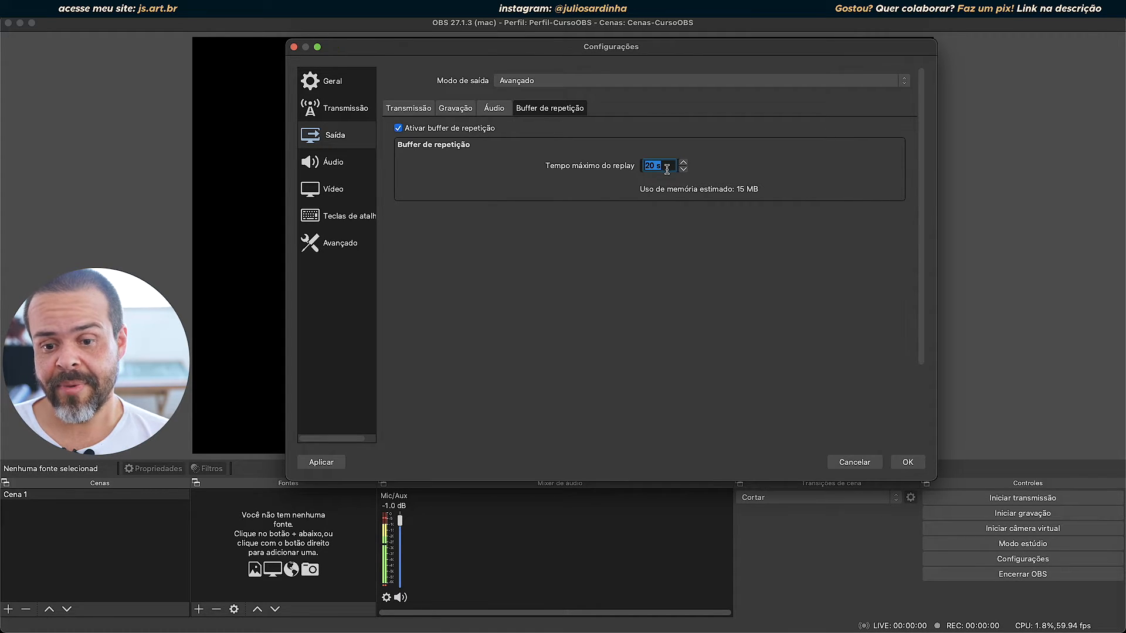
{"action": "type", "text": "60"}
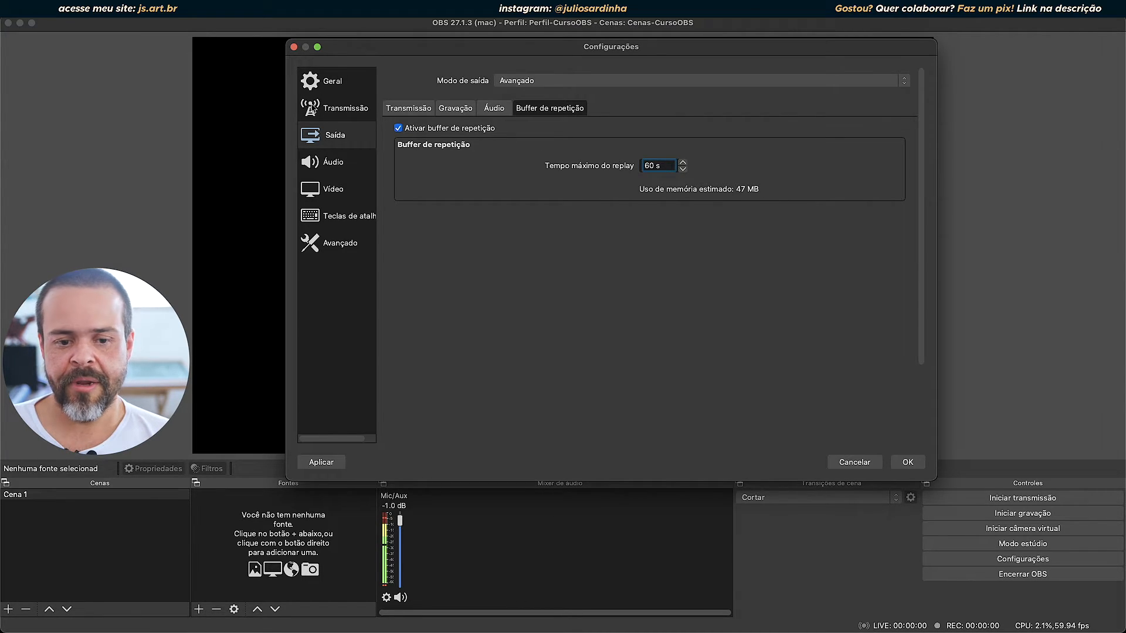
{"action": "left_click", "coordinate": [398, 129]}
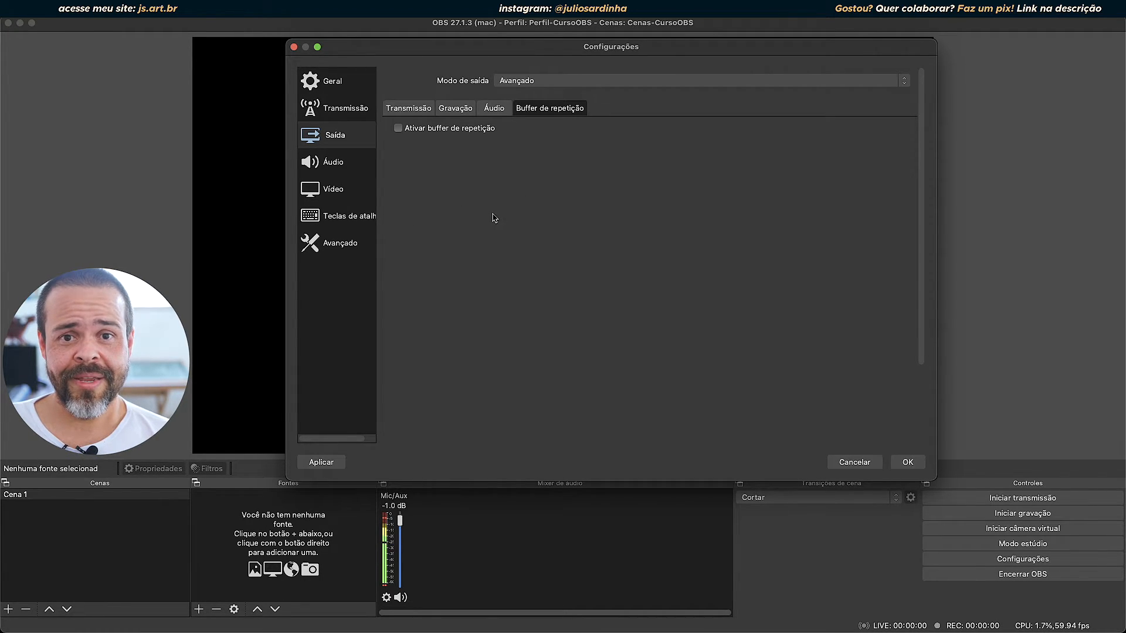
Step: Open the hotkey settings and assign P as the hotkey for Iniciar transmissão
{"action": "left_click", "coordinate": [330, 217]}
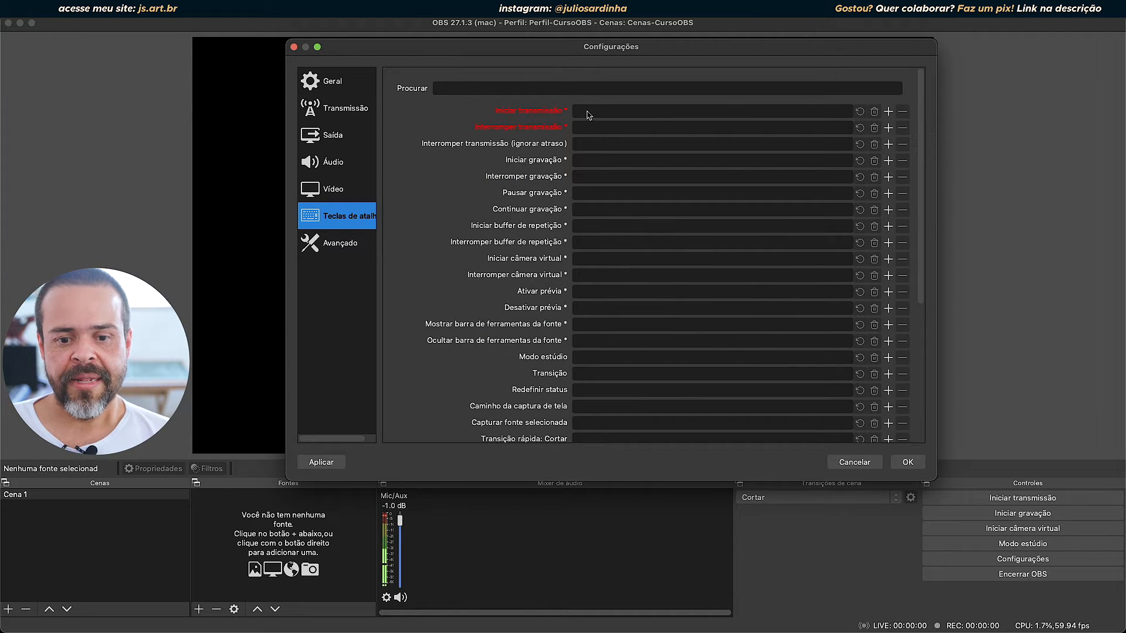
{"action": "left_click", "coordinate": [608, 114]}
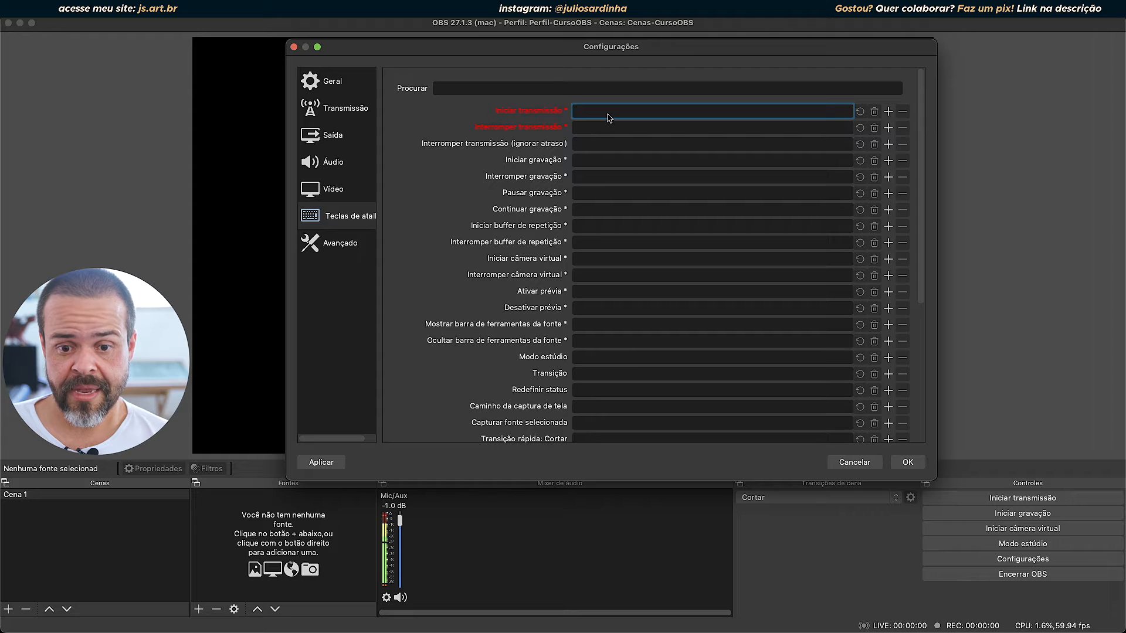
{"action": "key", "text": "p"}
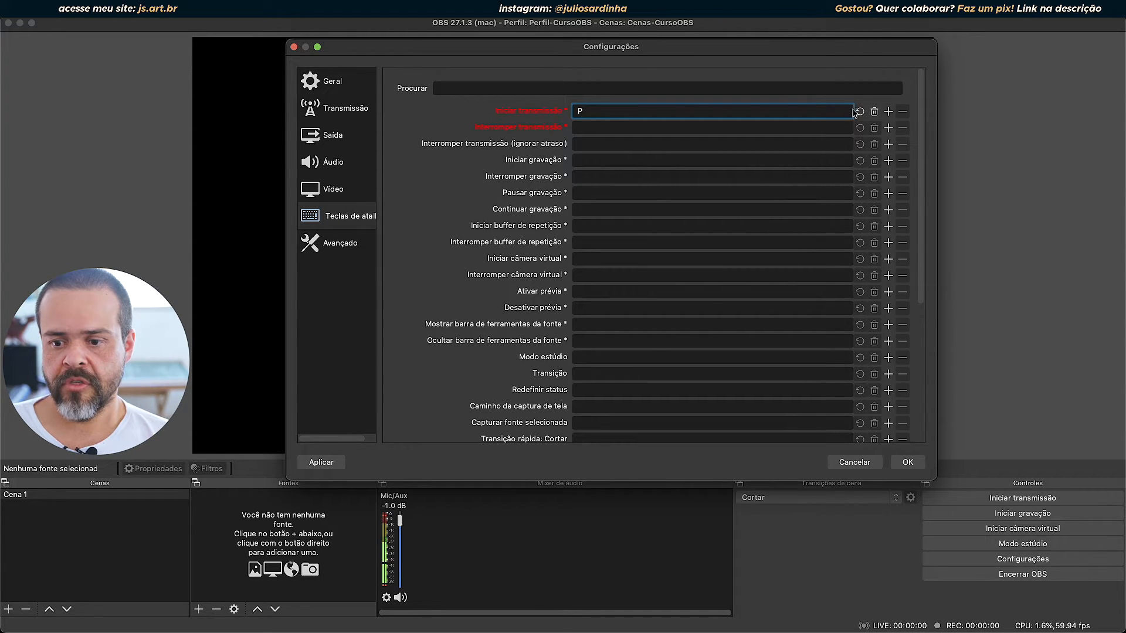
{"action": "key", "text": "ctrl"}
{"action": "scroll", "coordinate": [902, 118], "scroll_direction": "up", "scroll_amount": 5}
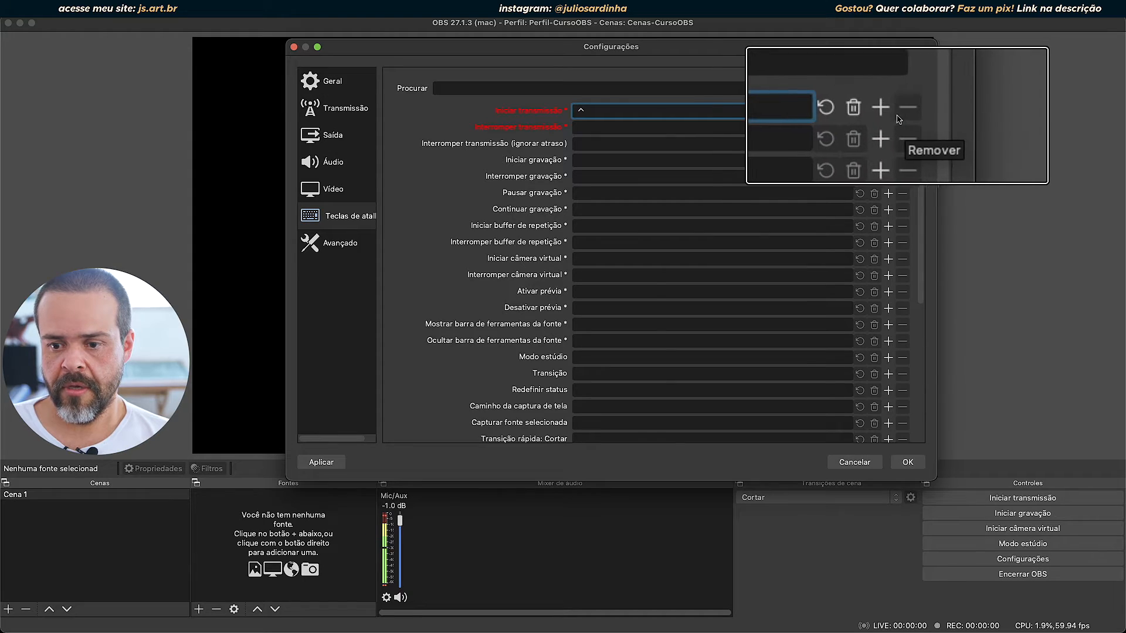
{"action": "key", "text": "p"}
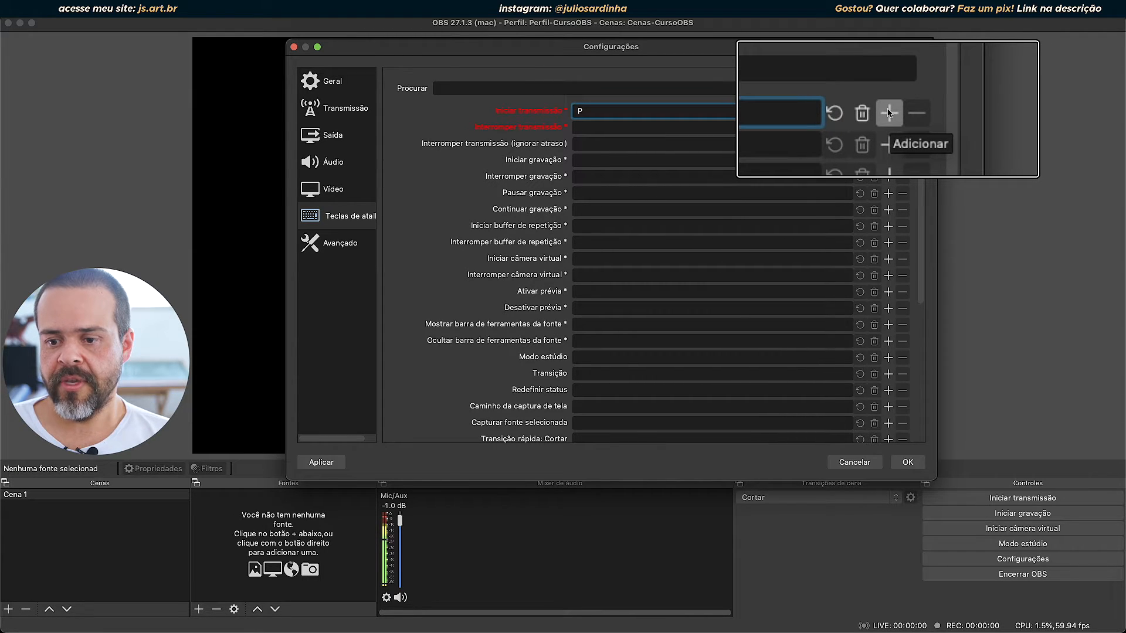
Step: Add a second hotkey entry for Iniciar transmissão and assign S to it
{"action": "left_click", "coordinate": [888, 110]}
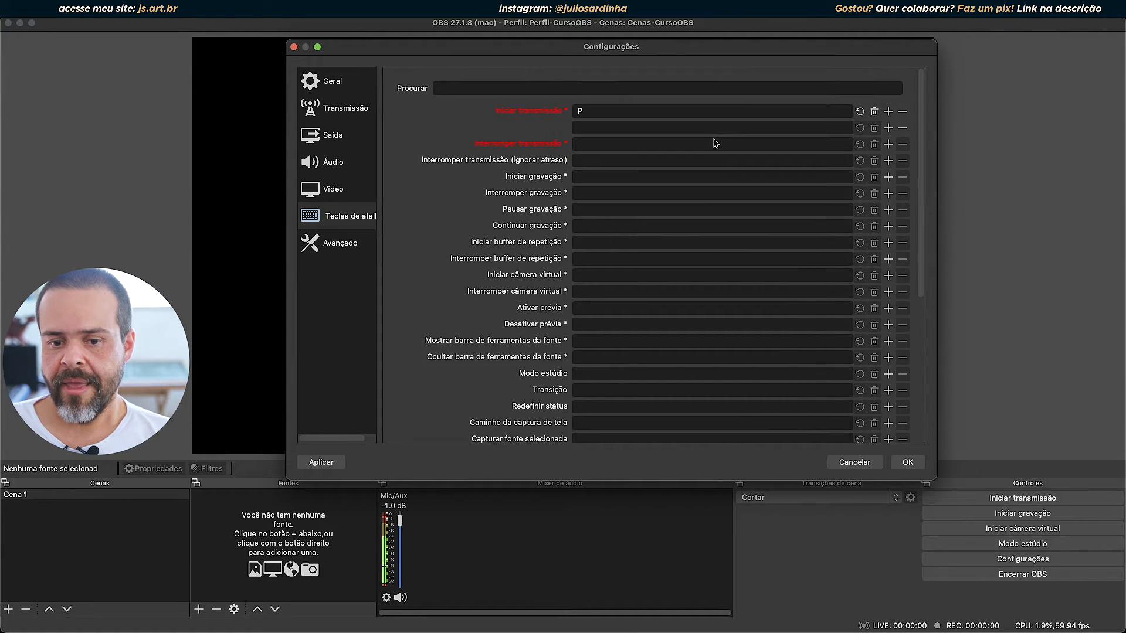
{"action": "left_click", "coordinate": [589, 132]}
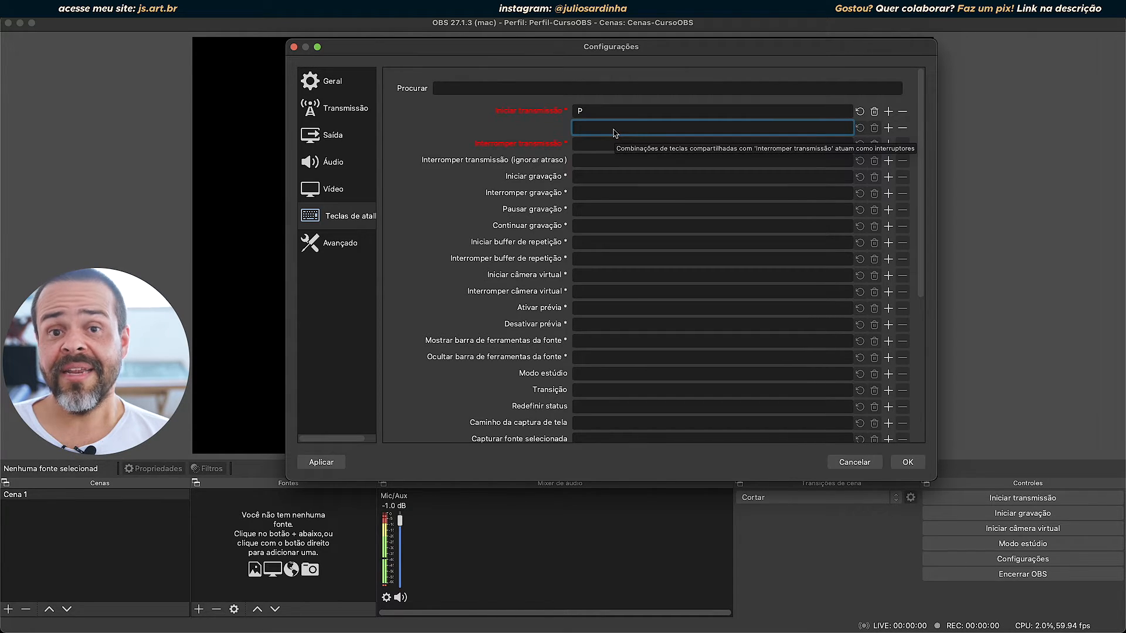
{"action": "key", "text": "s"}
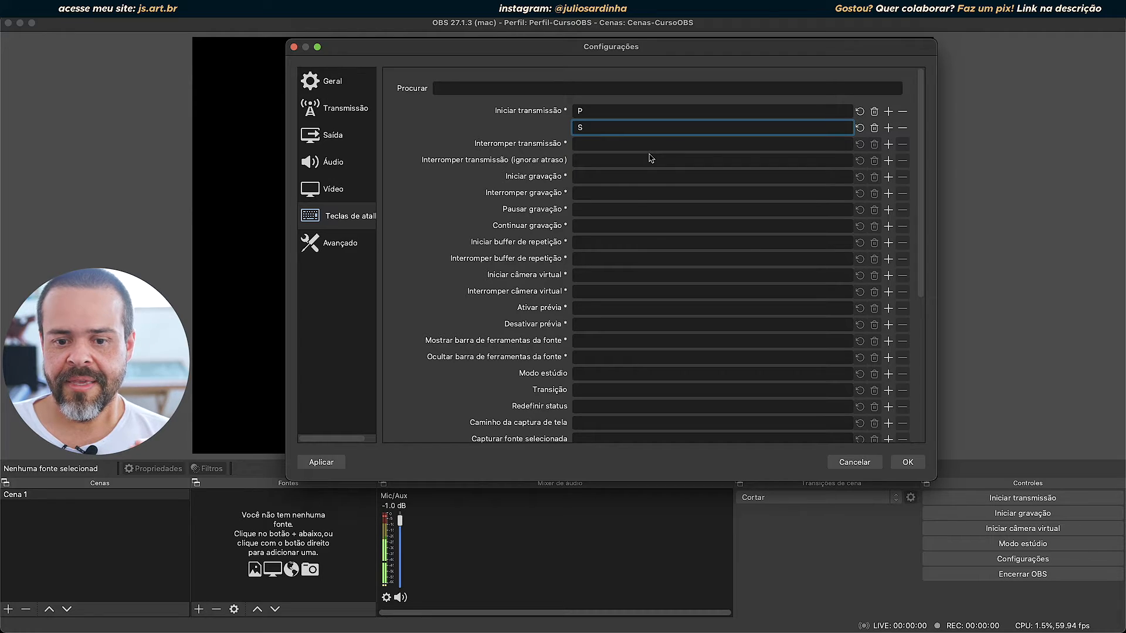
Step: Clear both Iniciar transmissão hotkeys and remove the extra hotkey entry
{"action": "left_click", "coordinate": [874, 112]}
{"action": "left_click", "coordinate": [875, 128]}
{"action": "left_click", "coordinate": [903, 128]}
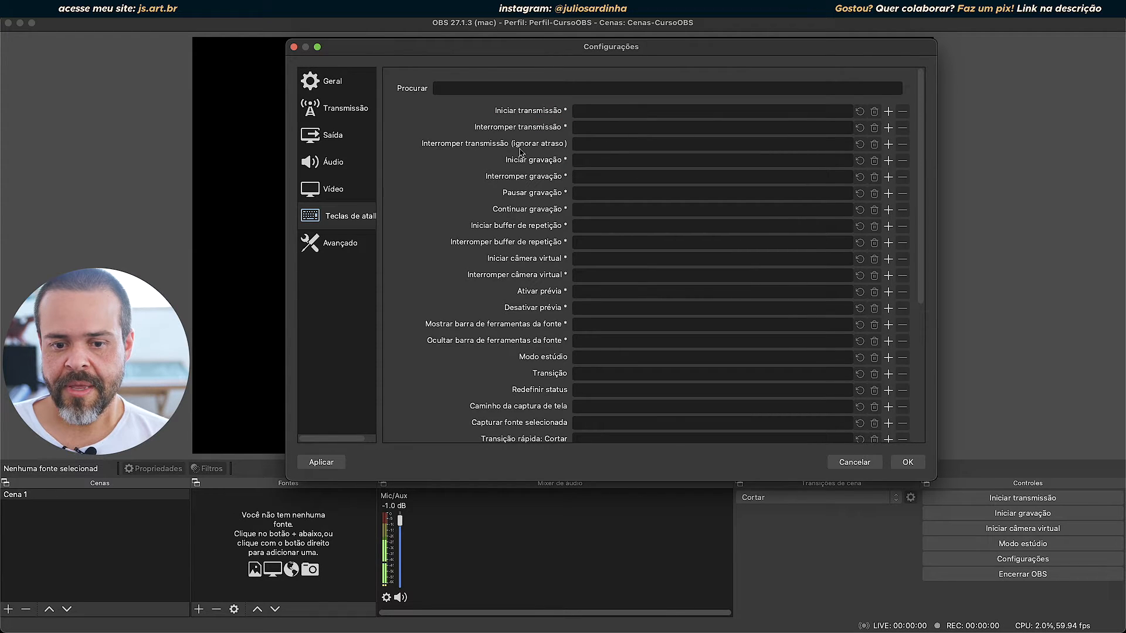
Step: Assign P as the hotkey for Interromper transmissão
{"action": "left_click", "coordinate": [596, 132]}
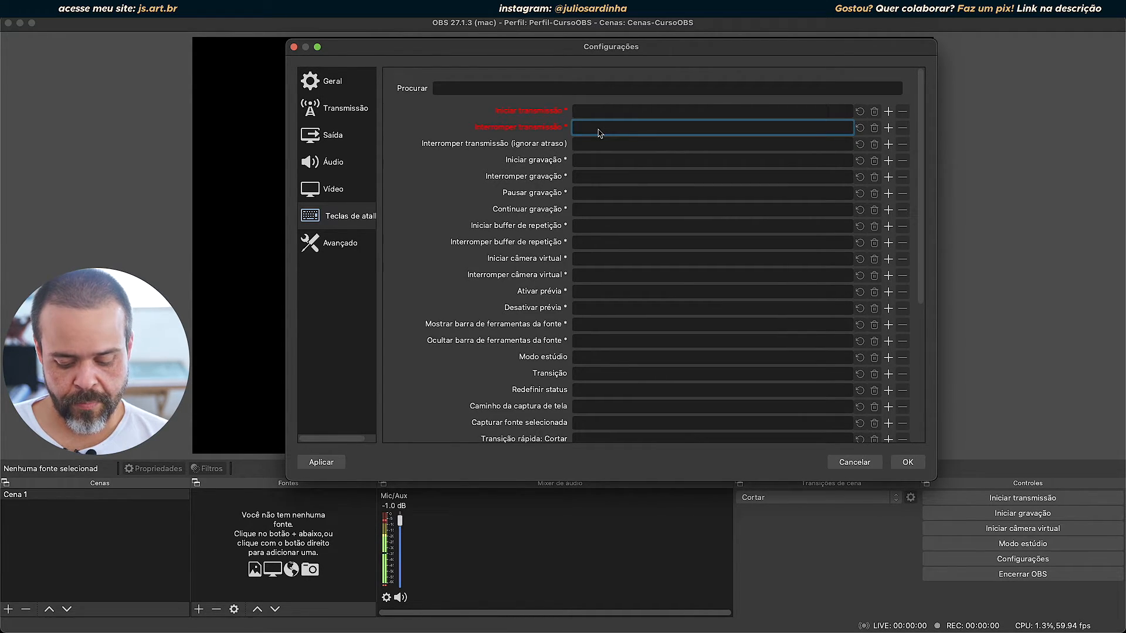
{"action": "key", "text": "p"}
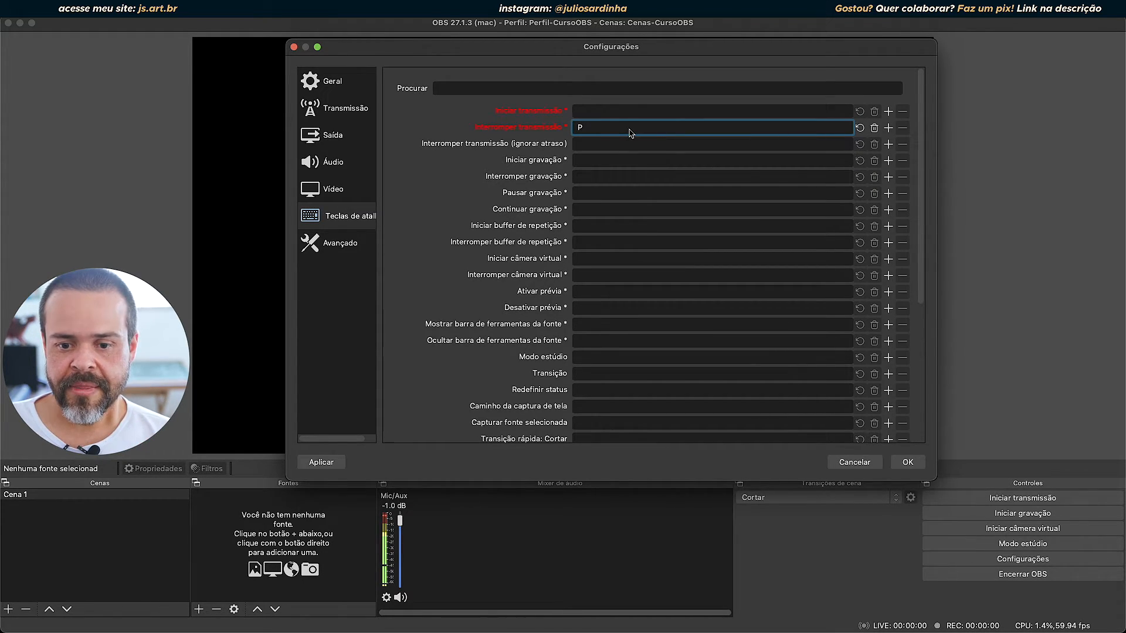
Step: Replace the Interromper transmissão hotkey with Control+Shift+Command+P and clear that combination again
{"action": "left_click", "coordinate": [873, 127]}
{"action": "key", "text": "ctrl+shift+super"}
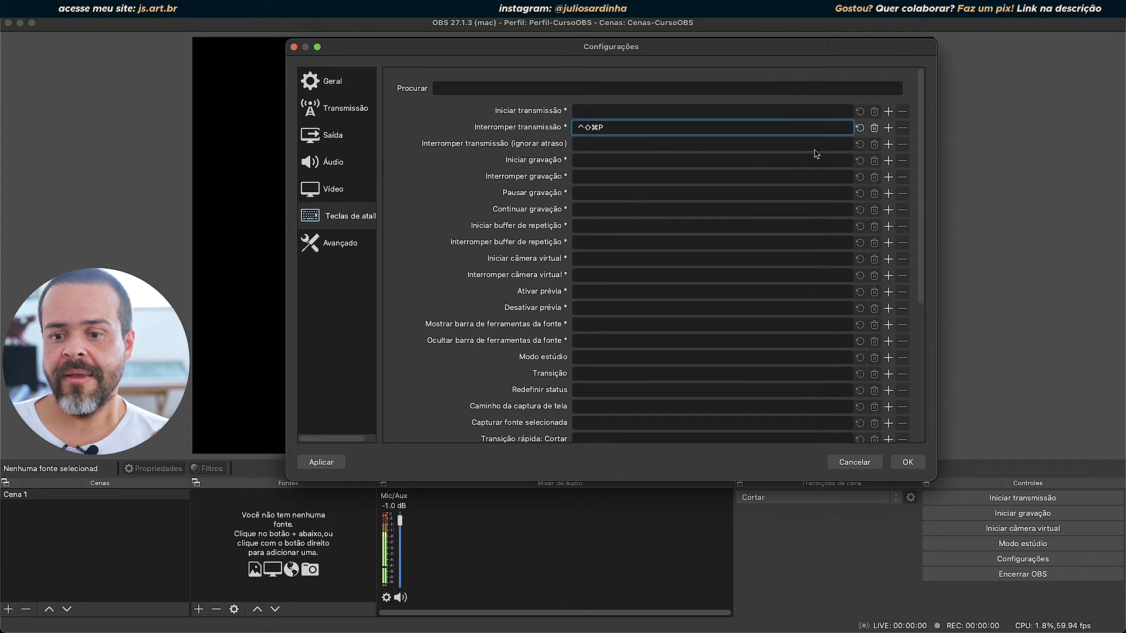
{"action": "left_click", "coordinate": [874, 128]}
Step: Examine the full hotkey list, from streaming, recording, replay buffer and virtual camera actions to scene, Mic/Aux and Stinger actions
{"action": "scroll", "coordinate": [617, 194], "scroll_direction": "down", "scroll_amount": 5}
{"action": "scroll", "coordinate": [617, 194], "scroll_direction": "up", "scroll_amount": 5}
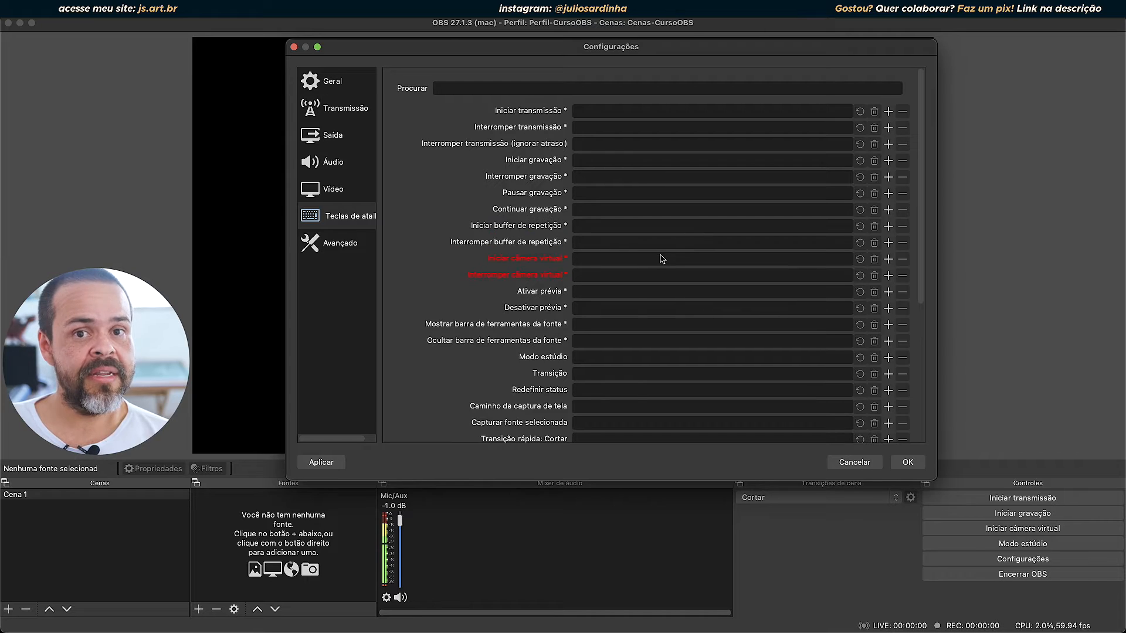
{"action": "mouse_move", "coordinate": [662, 258]}
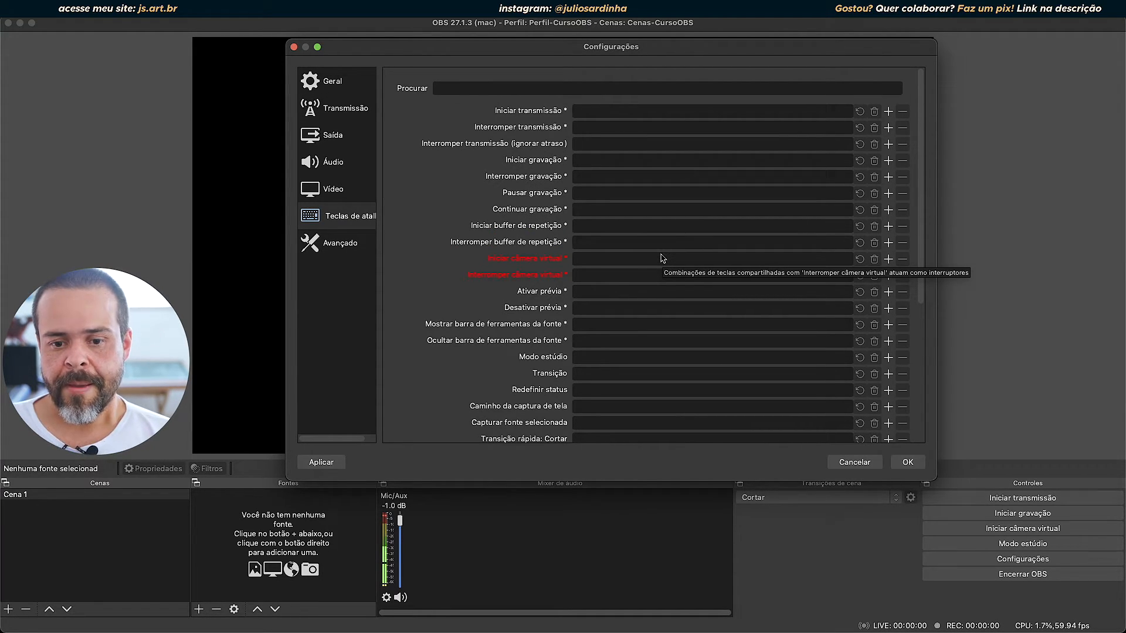
{"action": "scroll", "coordinate": [674, 250], "scroll_direction": "down", "scroll_amount": 5}
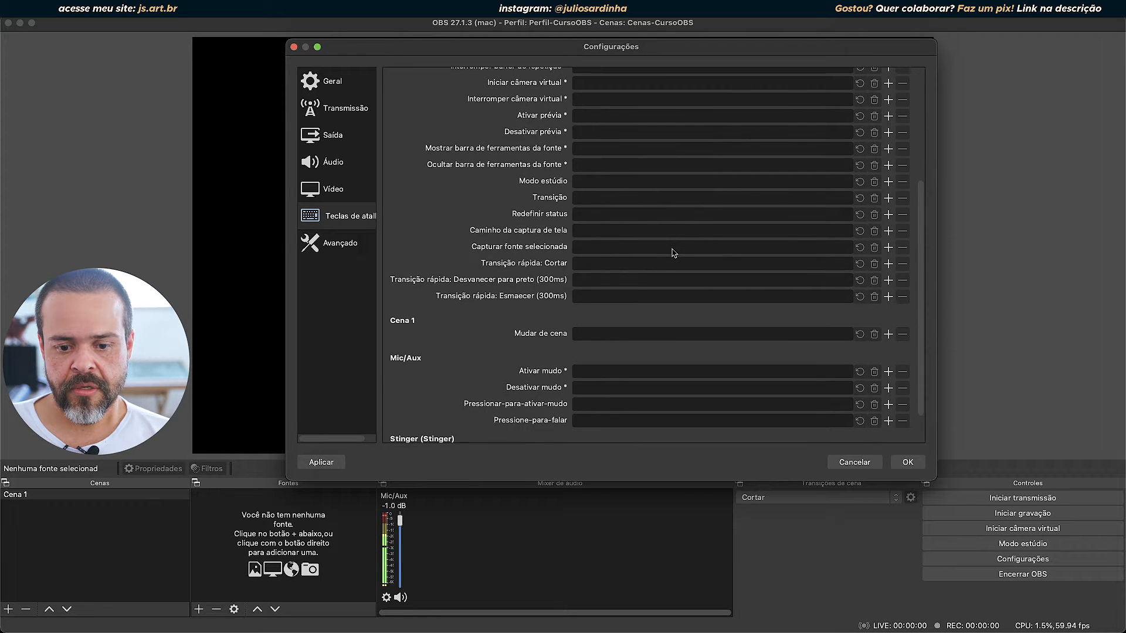
{"action": "scroll", "coordinate": [674, 253], "scroll_direction": "down", "scroll_amount": 2}
{"action": "scroll", "coordinate": [673, 252], "scroll_direction": "up", "scroll_amount": 7}
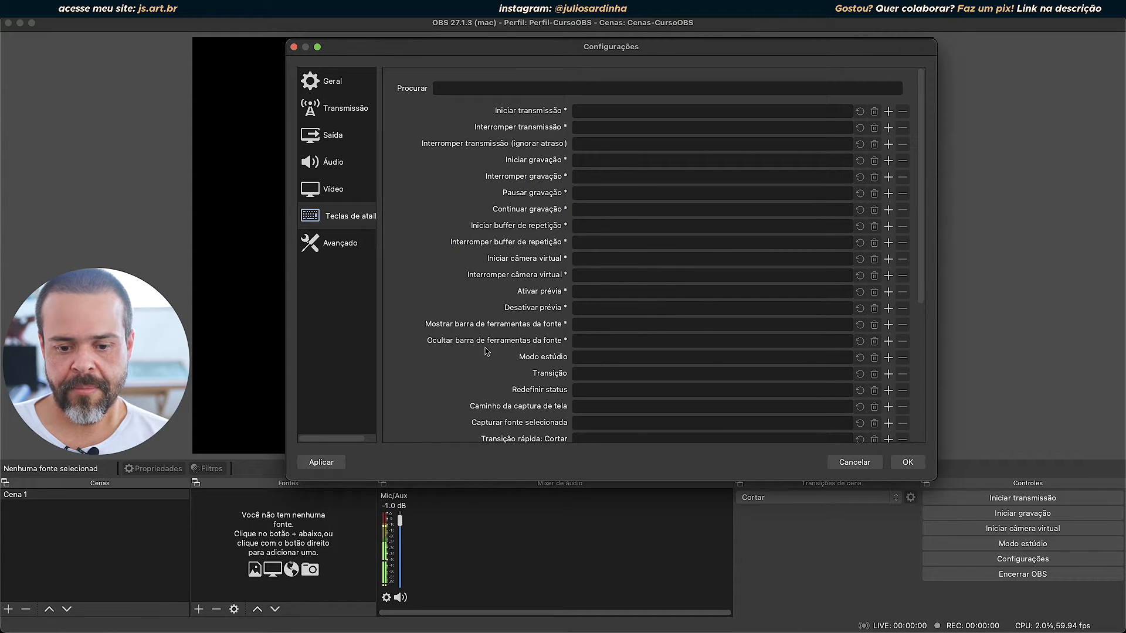
{"action": "scroll", "coordinate": [651, 287], "scroll_direction": "down", "scroll_amount": 8}
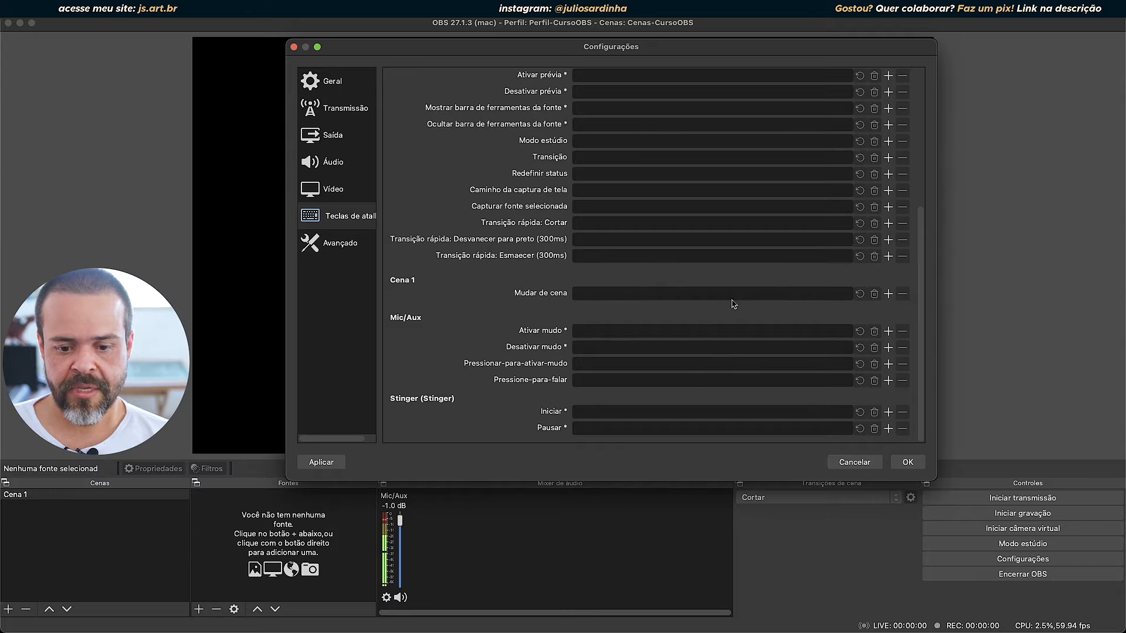
{"action": "scroll", "coordinate": [673, 308], "scroll_direction": "up", "scroll_amount": 5}
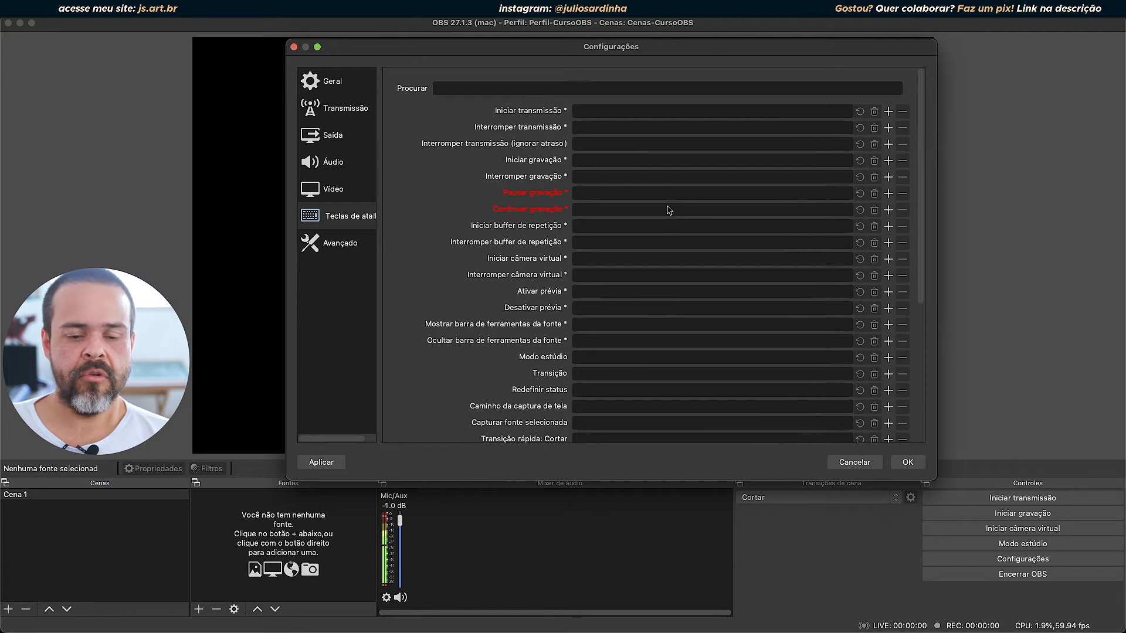
{"action": "scroll", "coordinate": [726, 338], "scroll_direction": "down", "scroll_amount": 4}
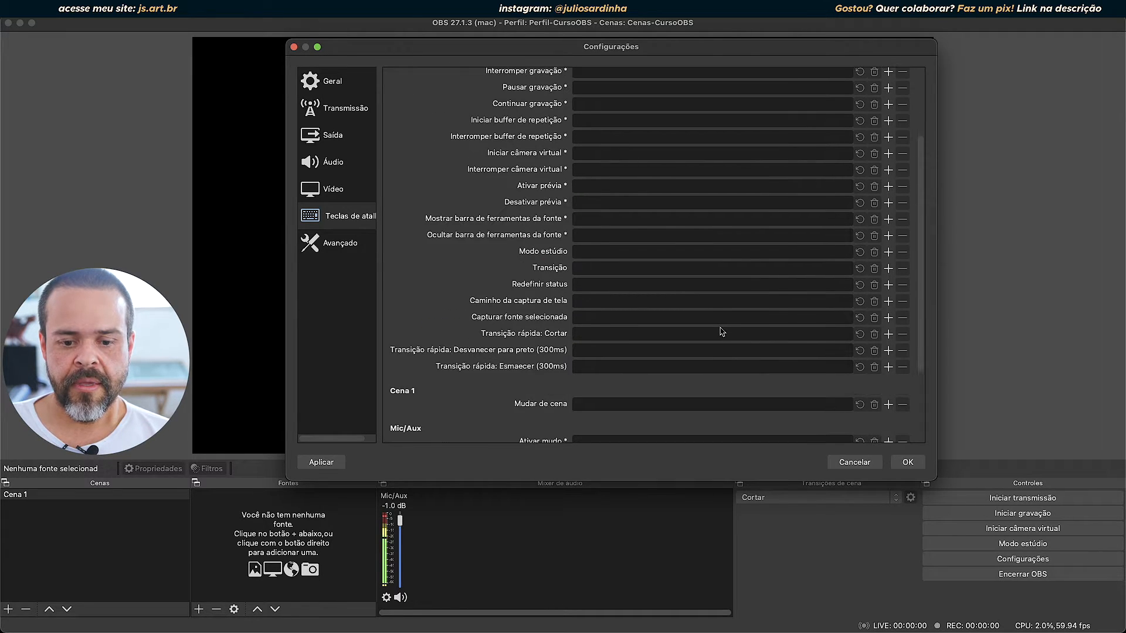
{"action": "scroll", "coordinate": [726, 326], "scroll_direction": "down", "scroll_amount": 4}
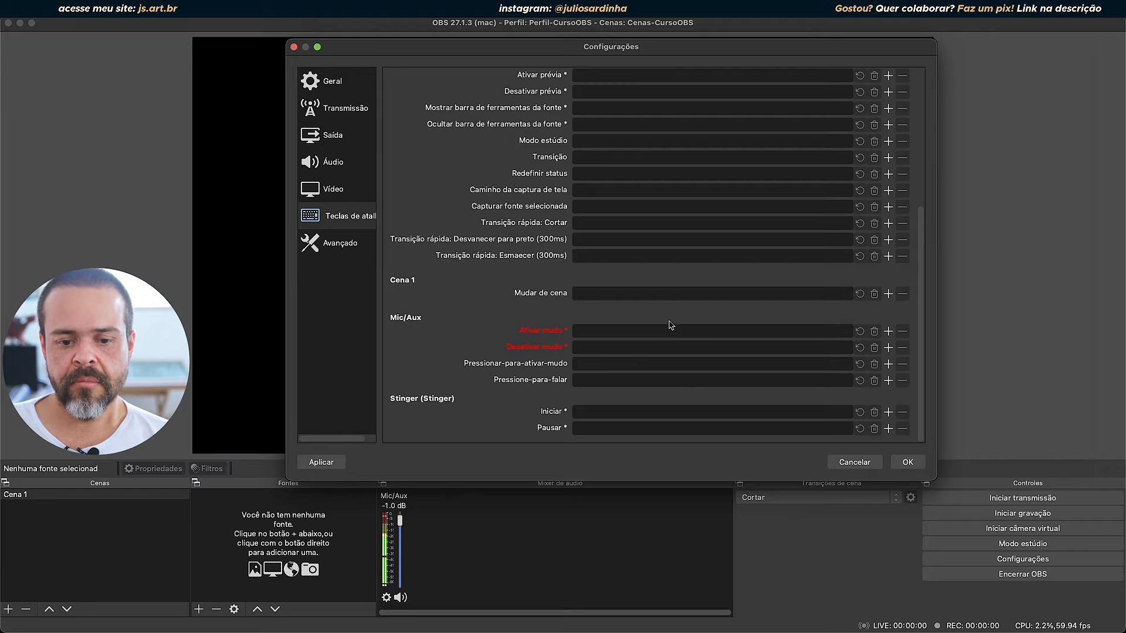
{"action": "scroll", "coordinate": [670, 324], "scroll_direction": "up", "scroll_amount": 1}
{"action": "scroll", "coordinate": [670, 324], "scroll_direction": "up", "scroll_amount": 5}
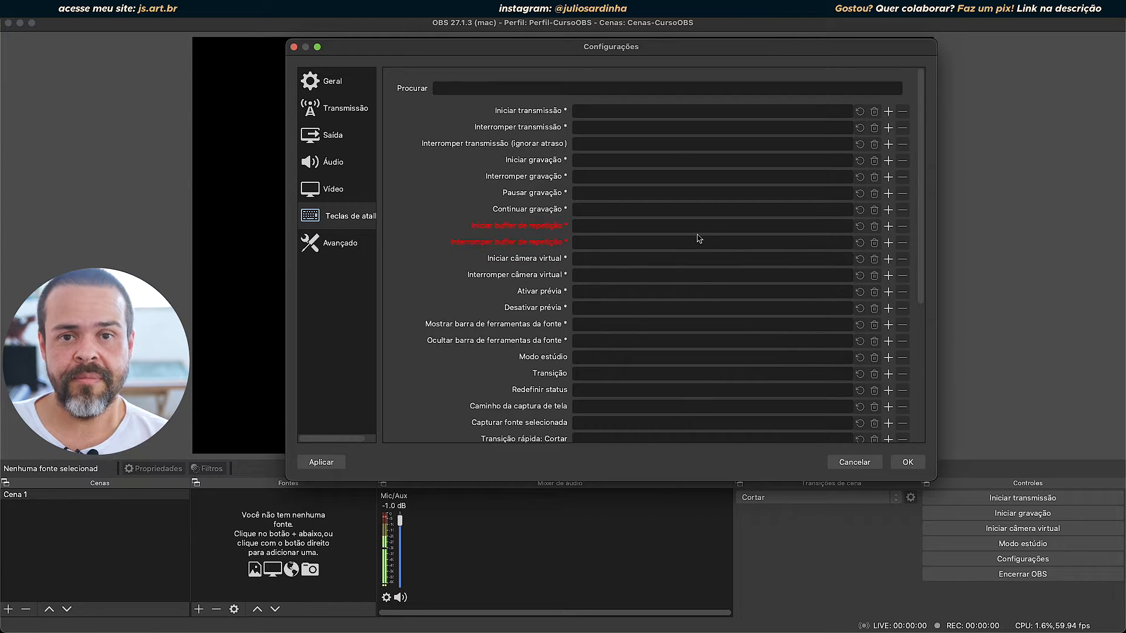
{"action": "scroll", "coordinate": [687, 254], "scroll_direction": "down", "scroll_amount": 5}
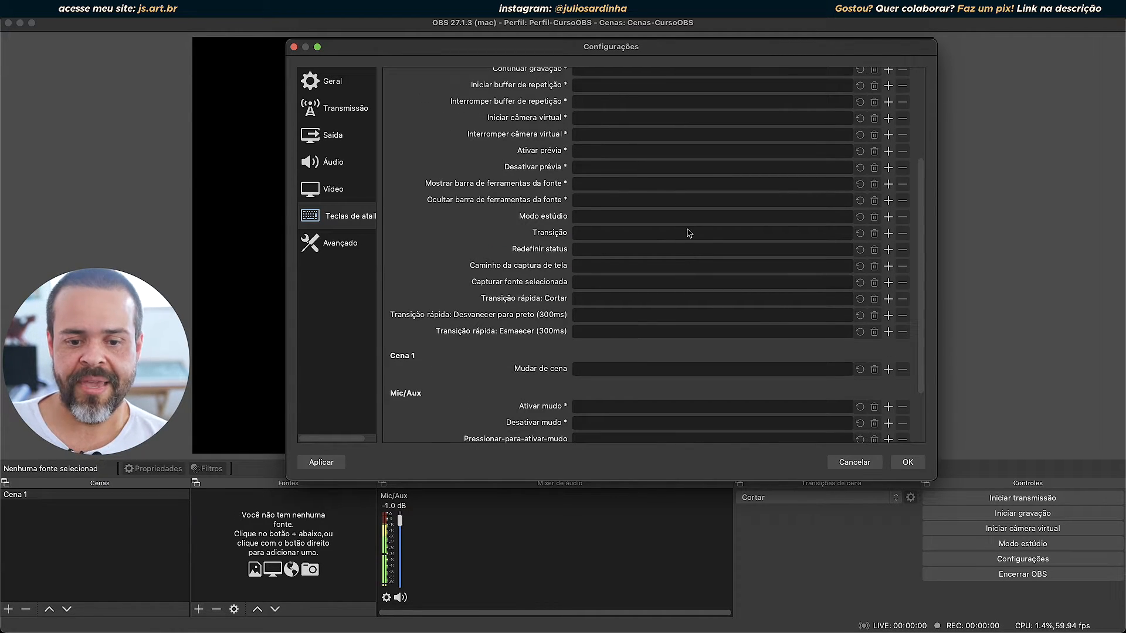
{"action": "scroll", "coordinate": [689, 223], "scroll_direction": "up", "scroll_amount": 5}
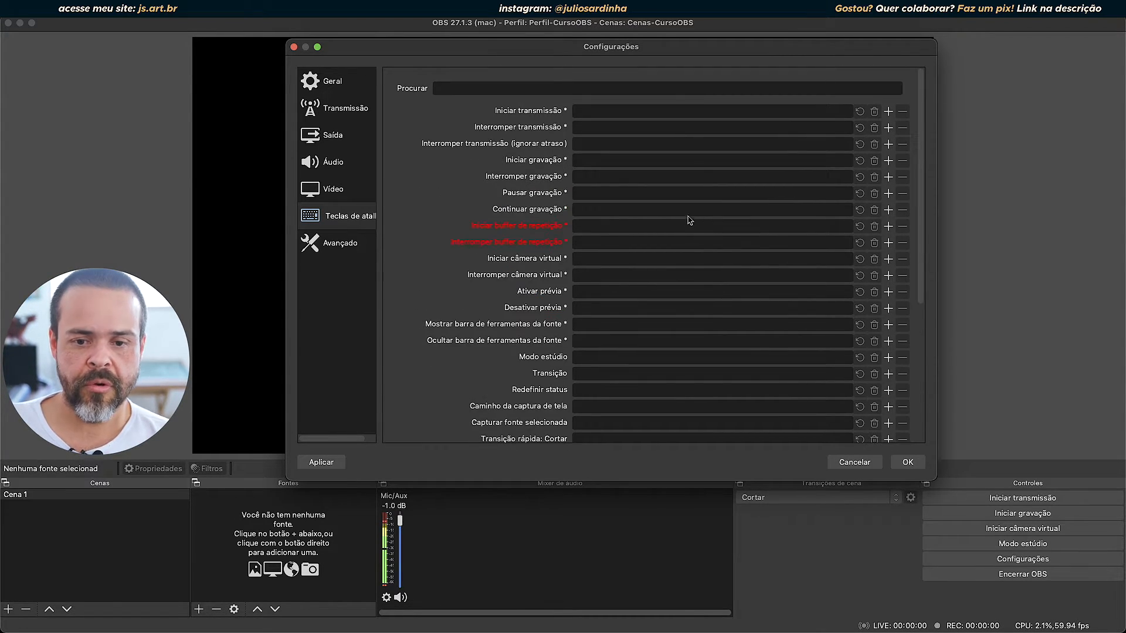
{"action": "scroll", "coordinate": [662, 209], "scroll_direction": "down", "scroll_amount": 7}
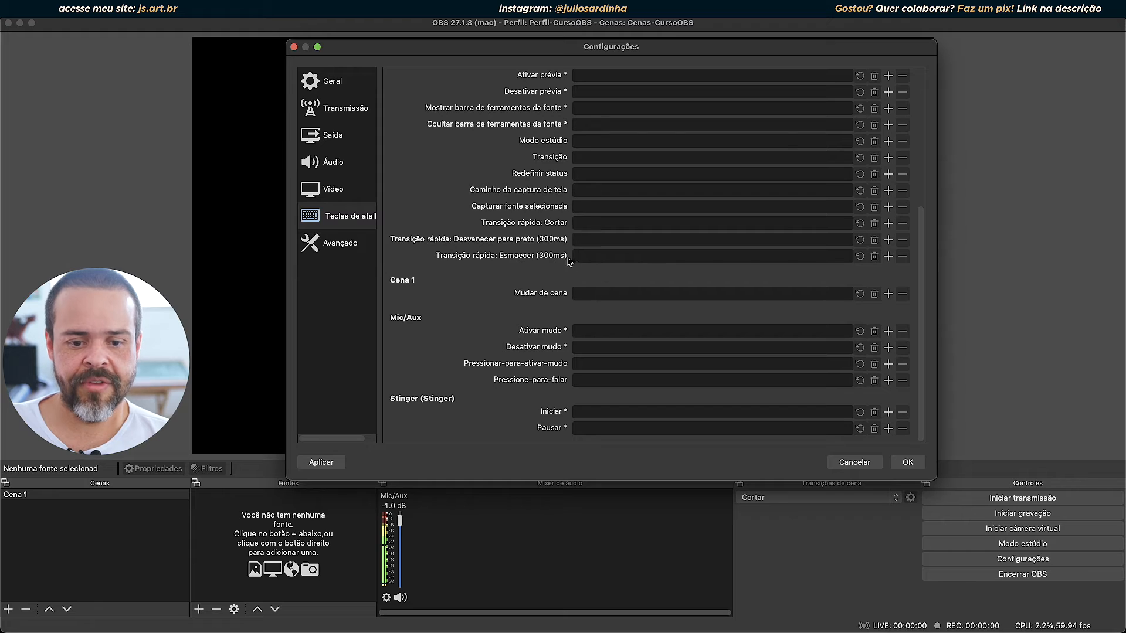
Step: Open the advanced settings and view the Faixa de cores options, keeping Limitada
{"action": "left_click", "coordinate": [340, 245]}
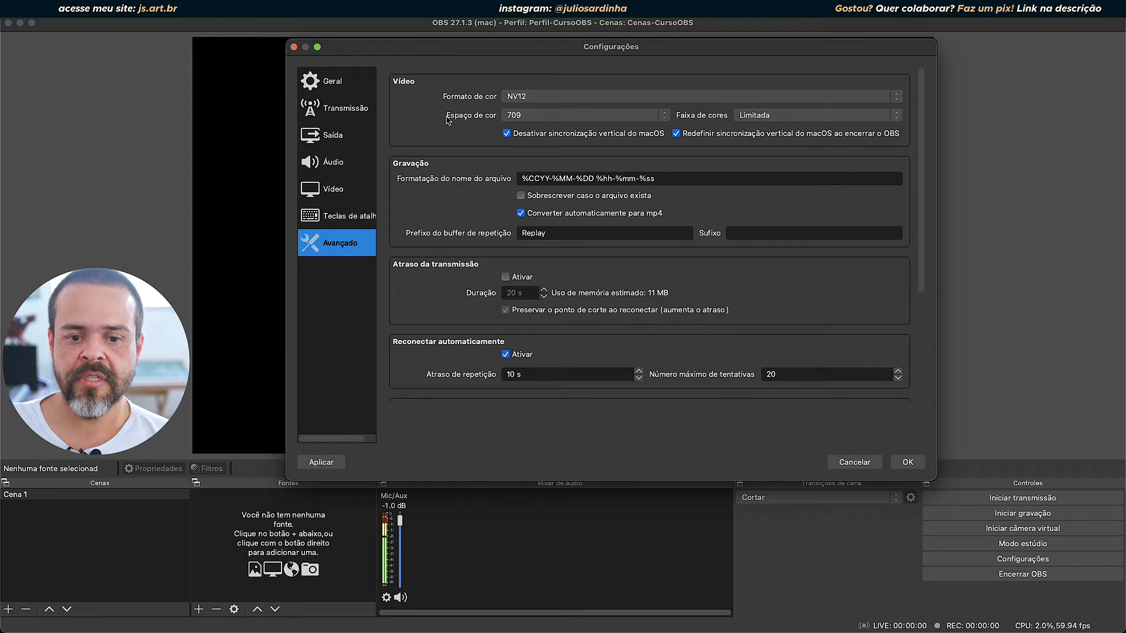
{"action": "left_click", "coordinate": [762, 117]}
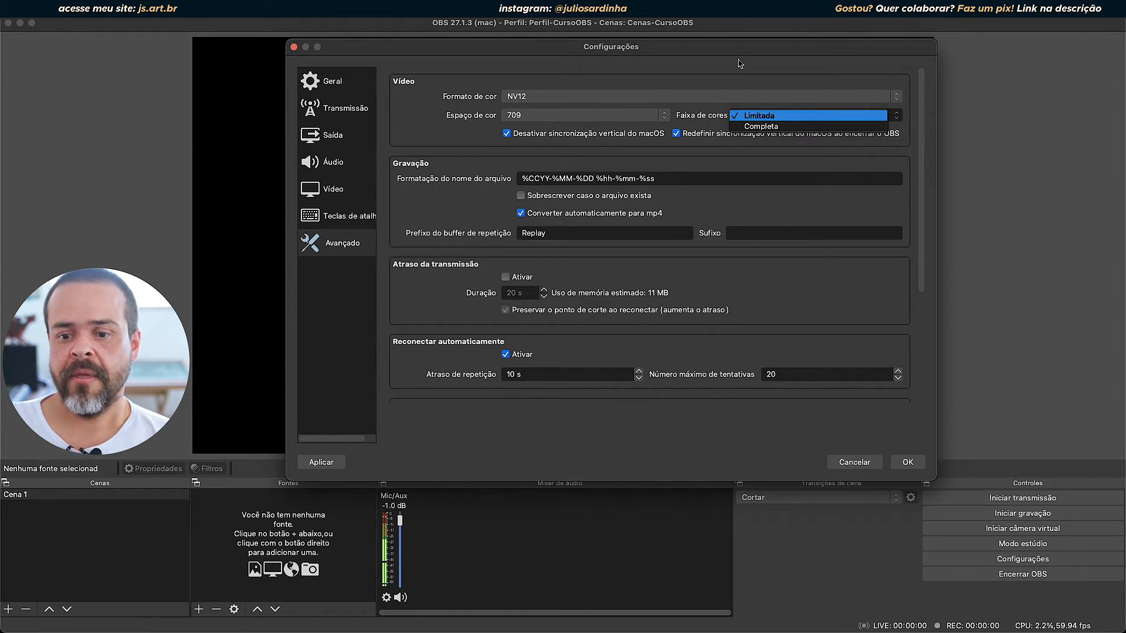
{"action": "left_click", "coordinate": [750, 78]}
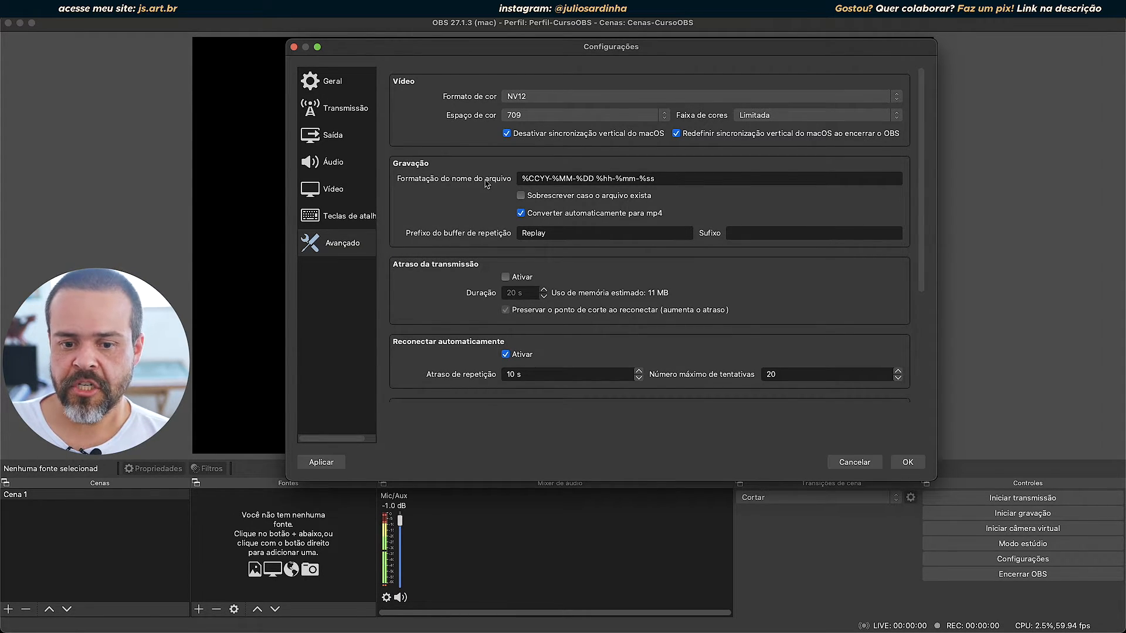
Step: Examine the recording file name format and the list of date and time codes it accepts
{"action": "left_click_drag", "start_coordinate": [681, 179], "coordinate": [499, 178]}
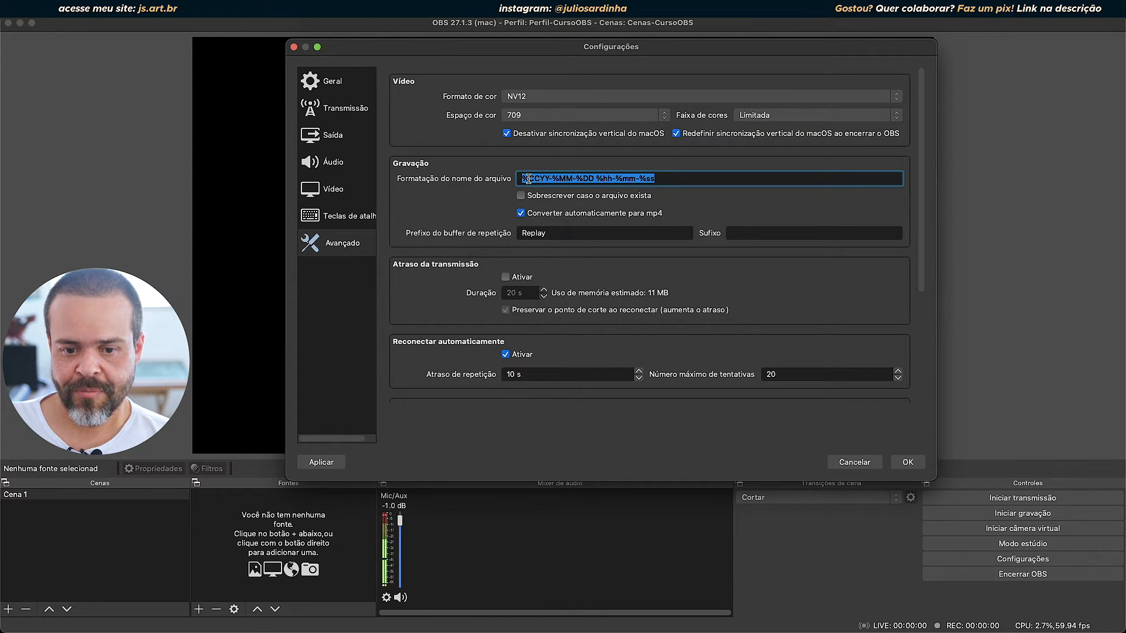
{"action": "left_click_drag", "start_coordinate": [685, 176], "coordinate": [724, 176]}
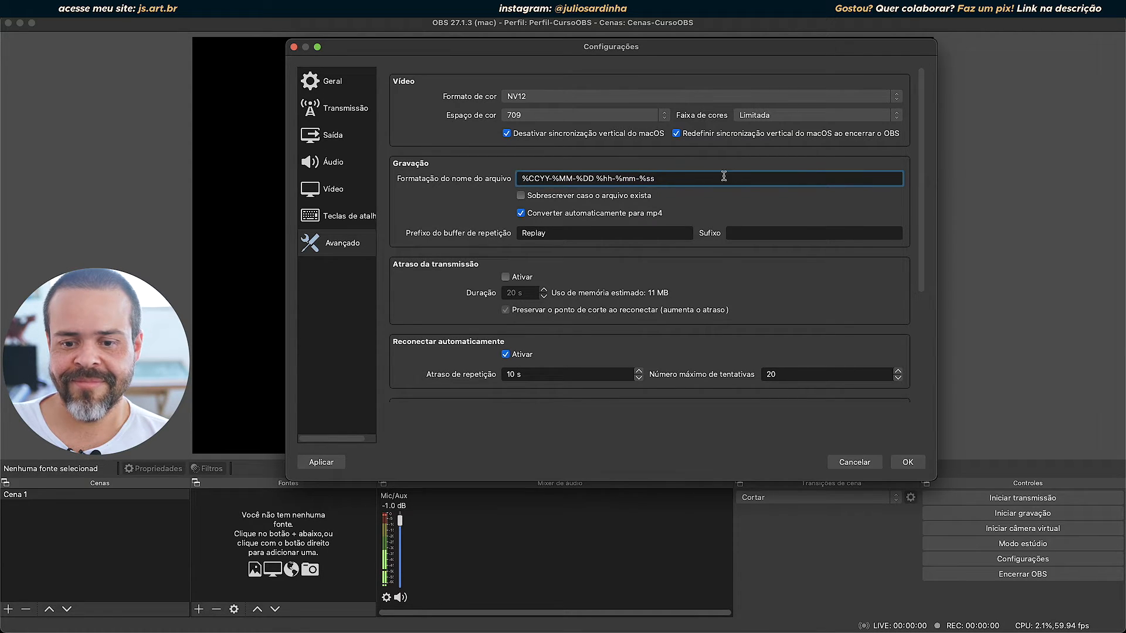
{"action": "right_click", "coordinate": [520, 178]}
{"action": "left_click", "coordinate": [520, 177]}
{"action": "left_click_drag", "start_coordinate": [522, 178], "coordinate": [548, 181]}
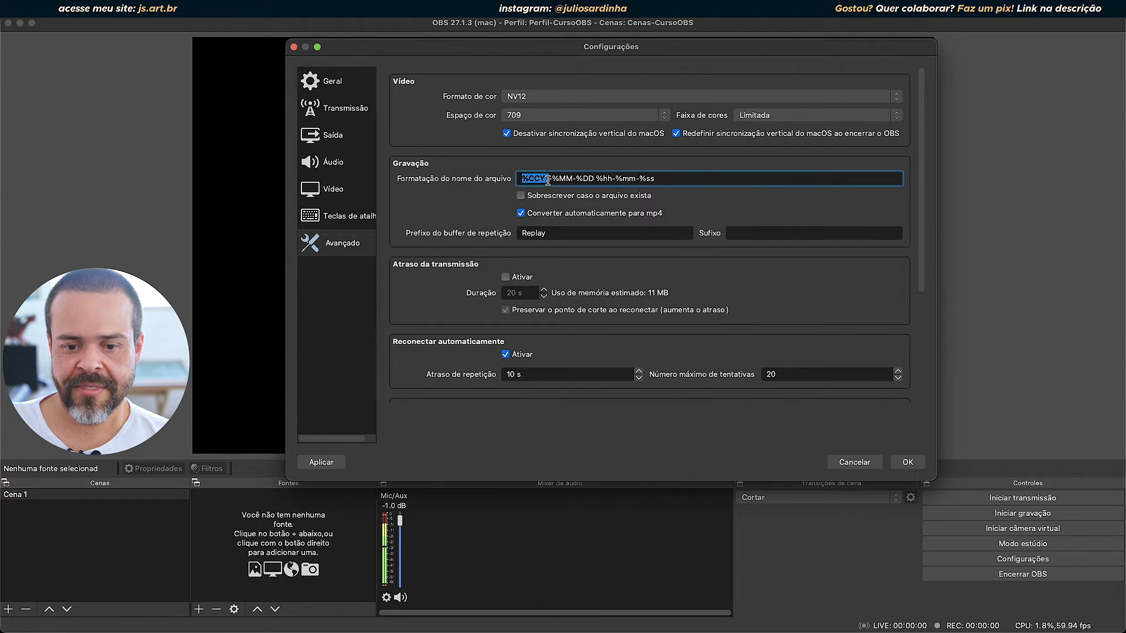
{"action": "left_click", "coordinate": [488, 176]}
{"action": "mouse_move", "coordinate": [554, 183]}
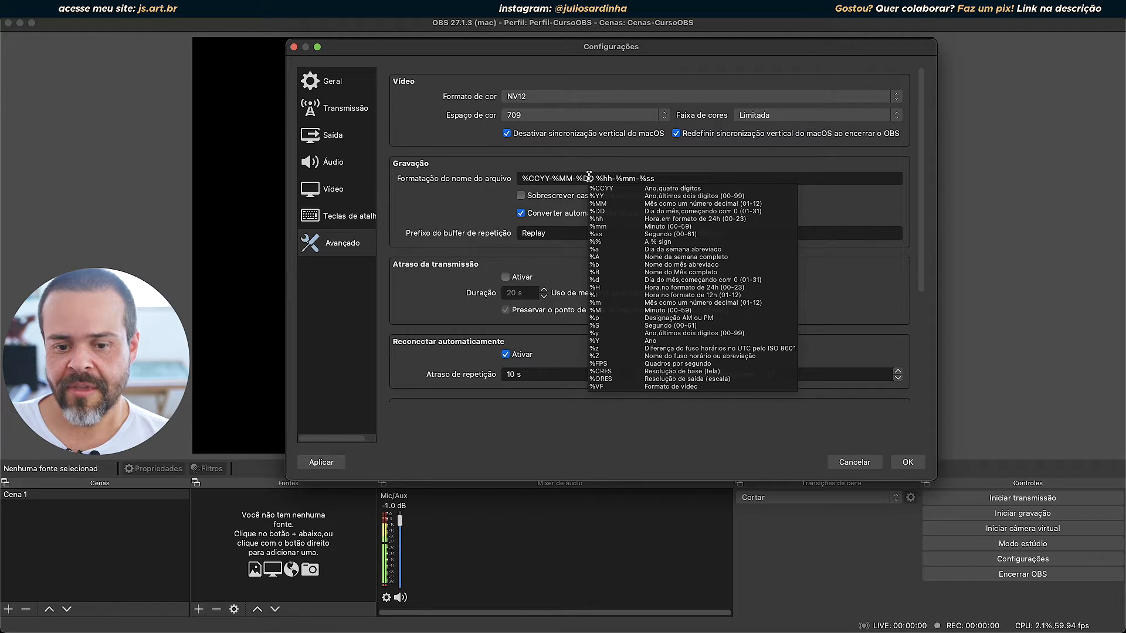
{"action": "left_click", "coordinate": [549, 179]}
{"action": "left_click_drag", "start_coordinate": [551, 179], "coordinate": [560, 179]}
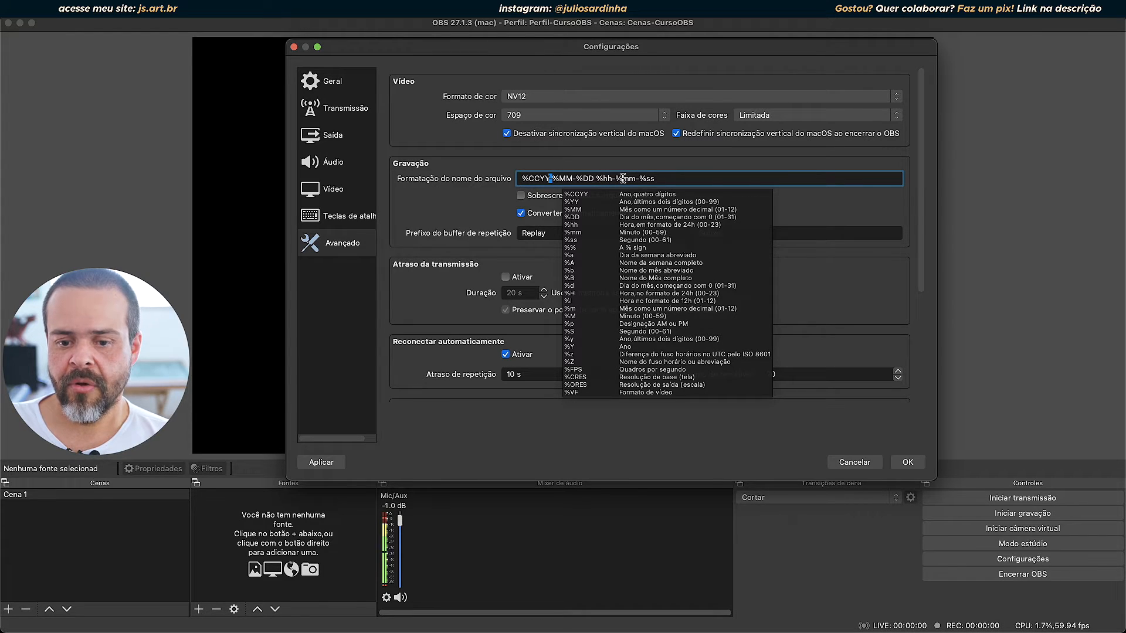
{"action": "left_click", "coordinate": [657, 179]}
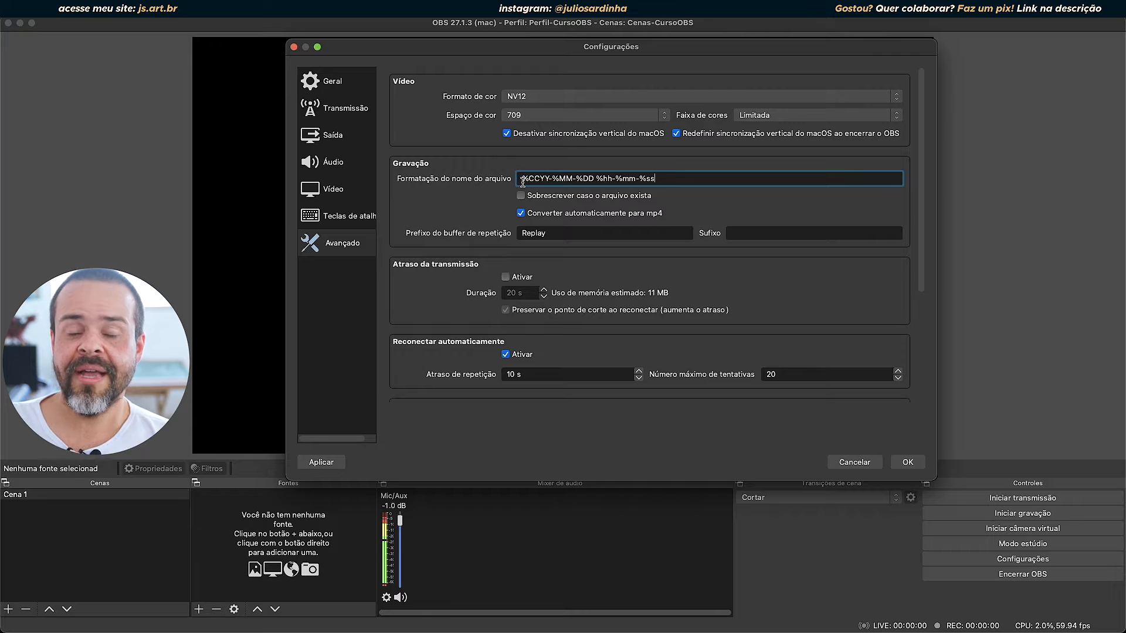
{"action": "left_click_drag", "start_coordinate": [519, 181], "coordinate": [678, 183]}
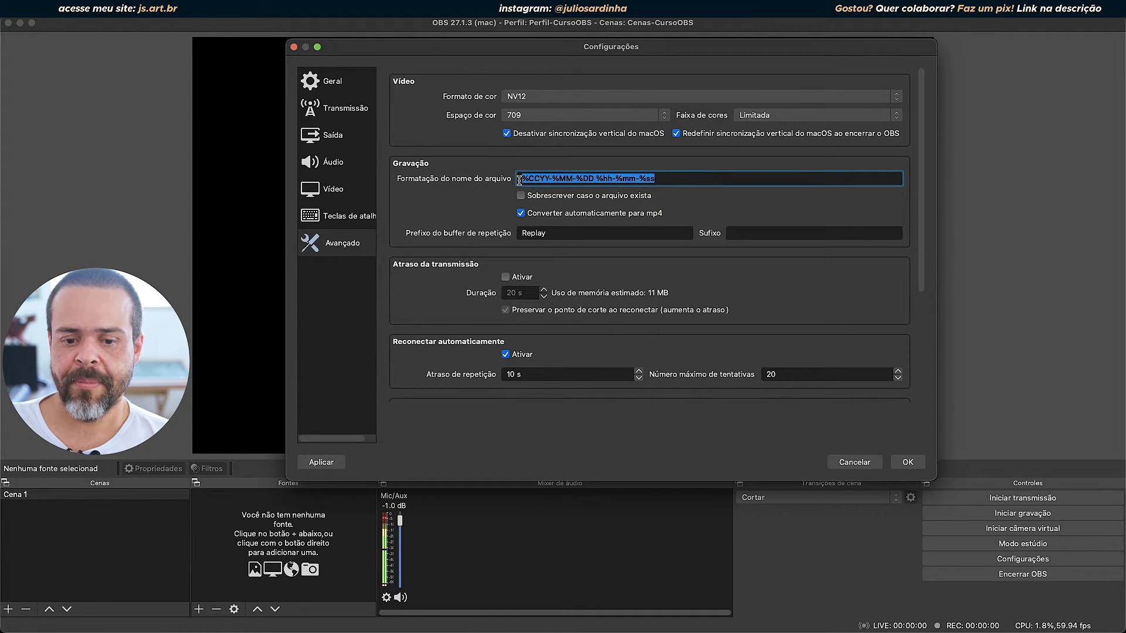
Step: Replace the space between %DD and %hh in the recording file name format with a hyphen
{"action": "left_click", "coordinate": [683, 181]}
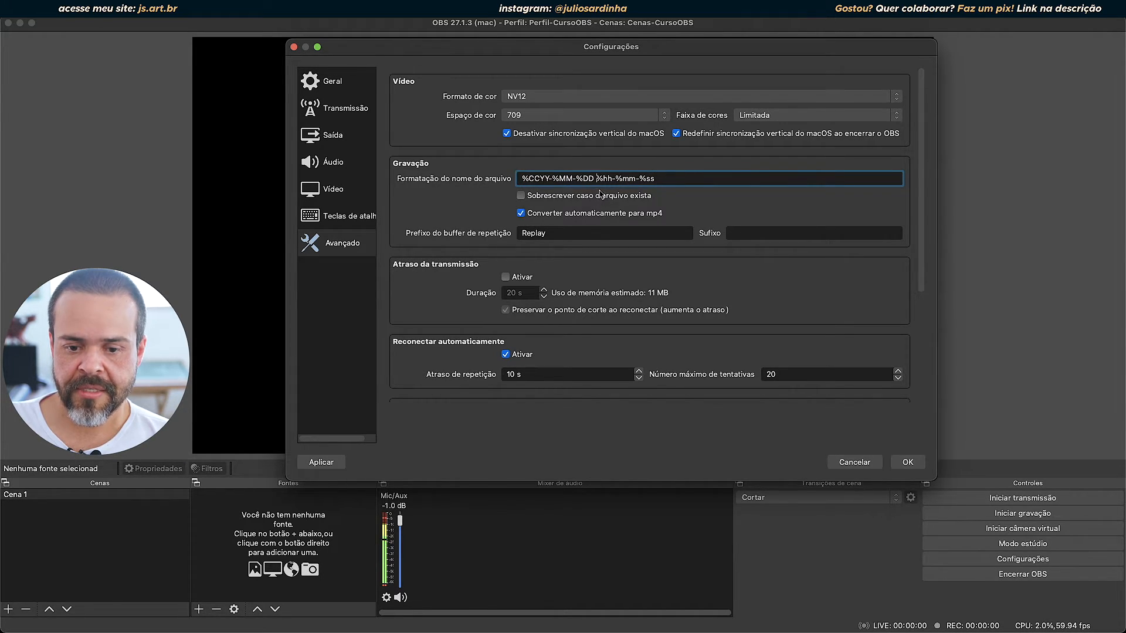
{"action": "key", "text": "BackSpace"}
{"action": "type", "text": "-"}
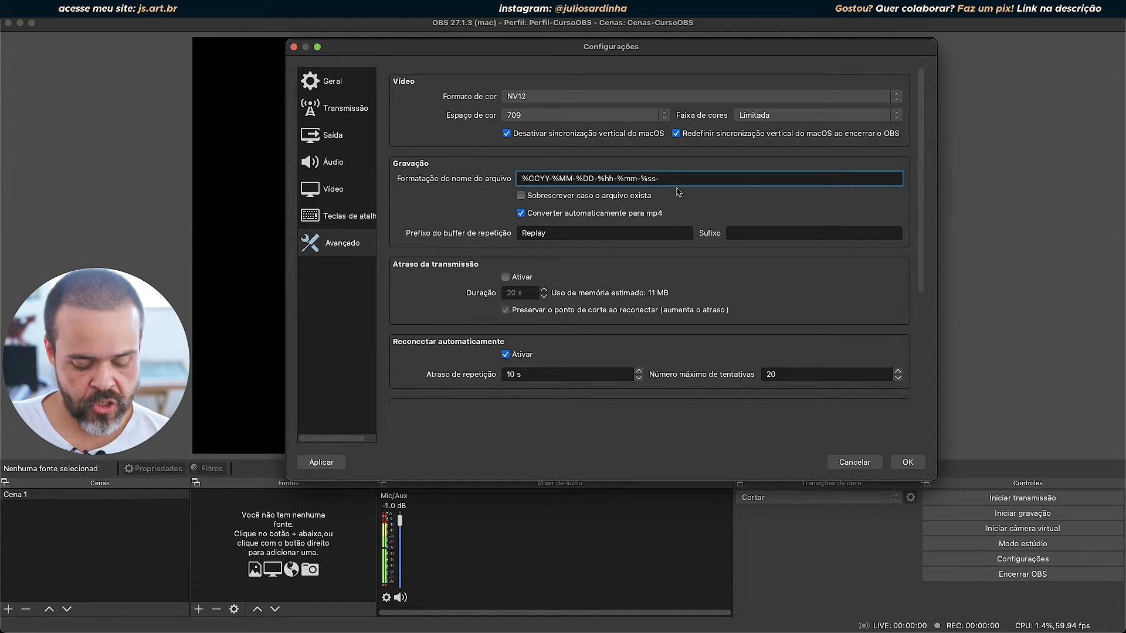
Step: Append -CursoOBS to the recording file name format and remove it again
{"action": "type", "text": "ursoOBS"}
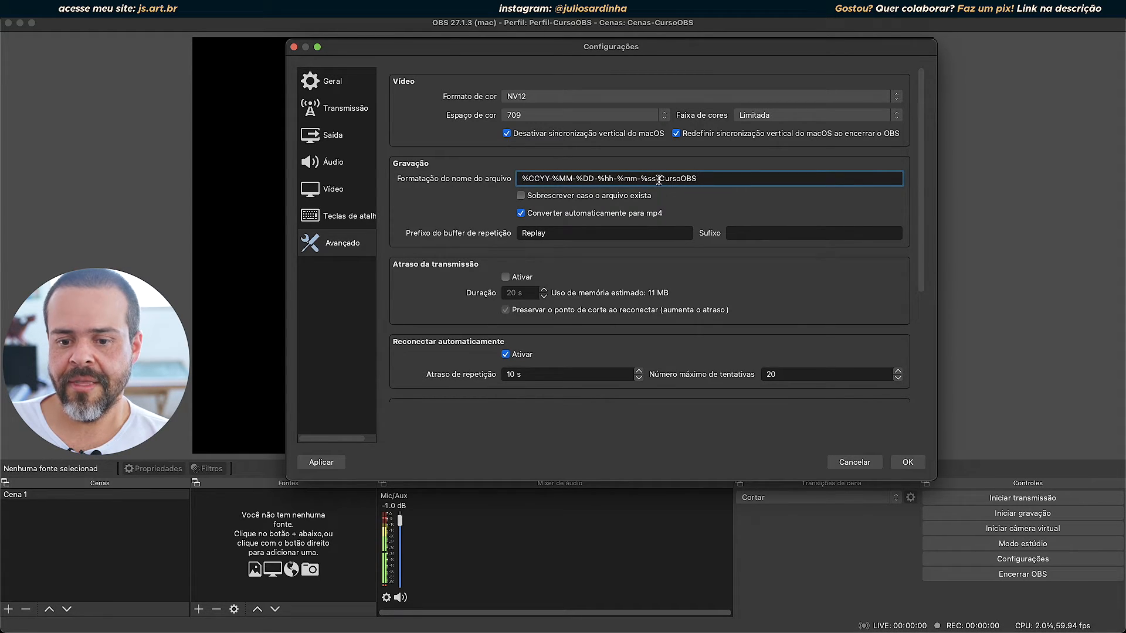
{"action": "left_click_drag", "start_coordinate": [658, 179], "coordinate": [753, 182]}
{"action": "key", "text": "BackSpace"}
{"action": "left_click", "coordinate": [451, 209]}
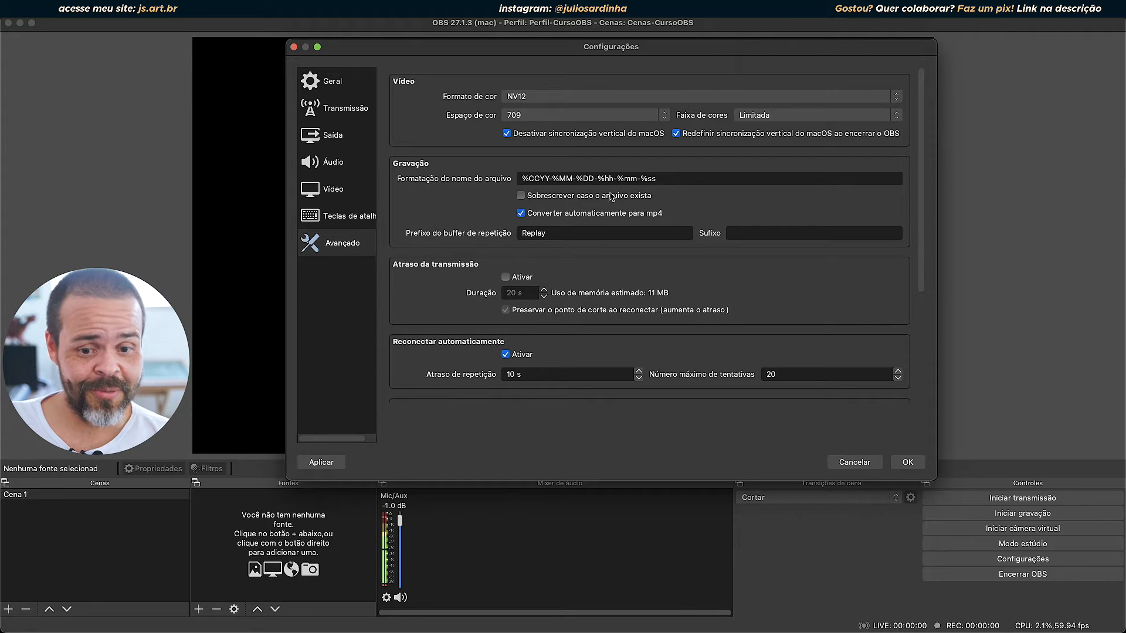
Step: Review the recording file name format, replay buffer prefix and suffix, and the stream delay, reconnection, network, source and hotkey focus options
{"action": "left_click_drag", "start_coordinate": [655, 179], "coordinate": [496, 179]}
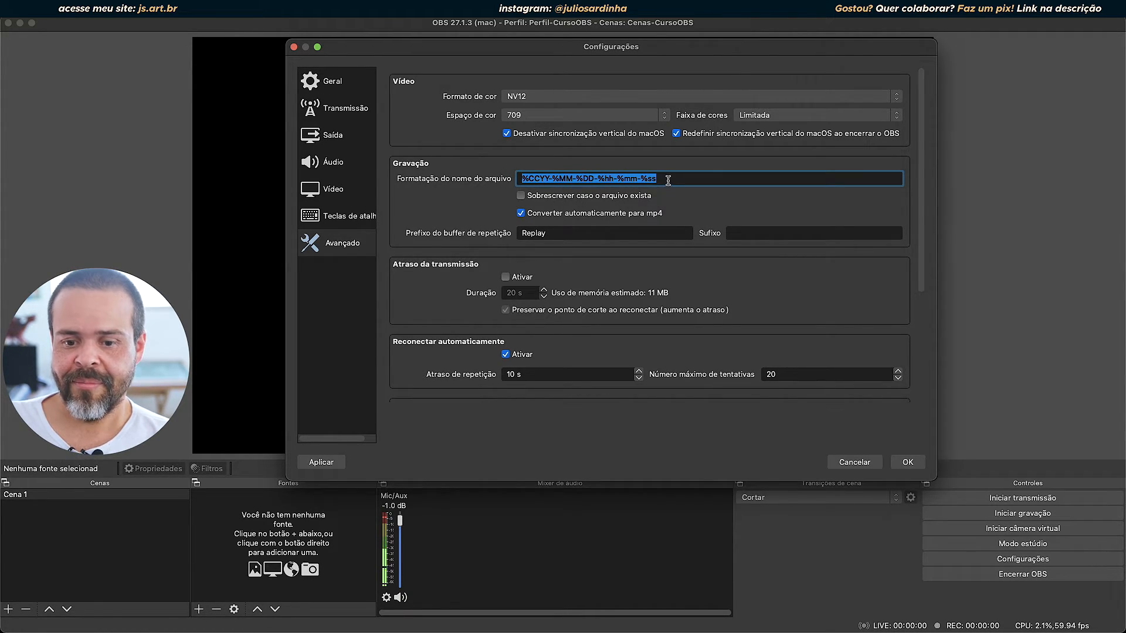
{"action": "left_click", "coordinate": [673, 181]}
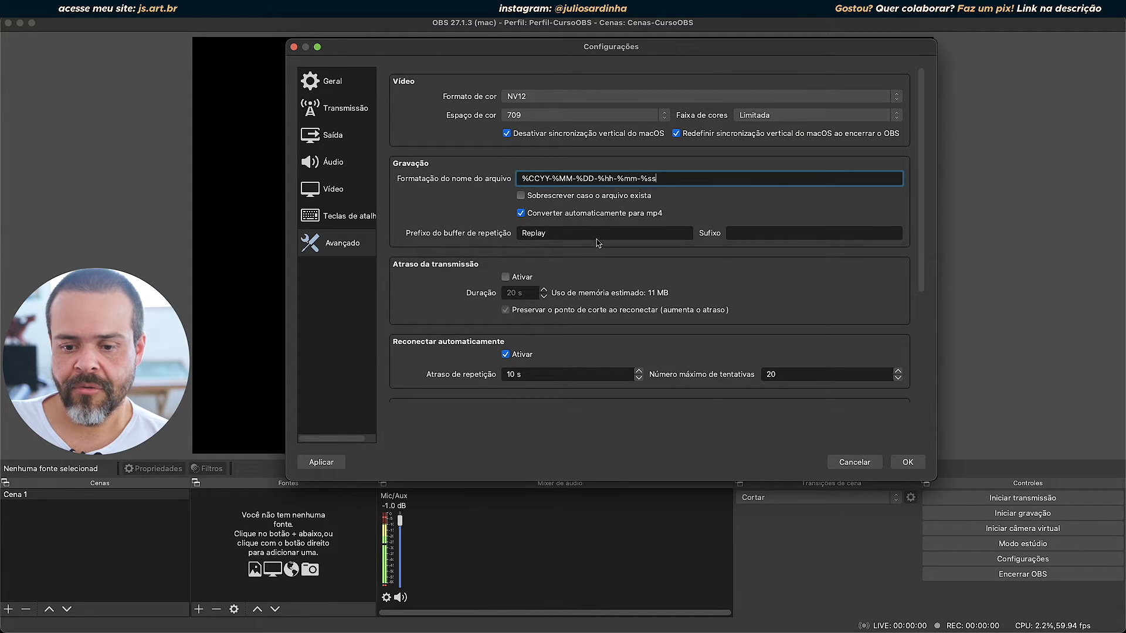
{"action": "double_click", "coordinate": [580, 233]}
{"action": "left_click", "coordinate": [565, 234]}
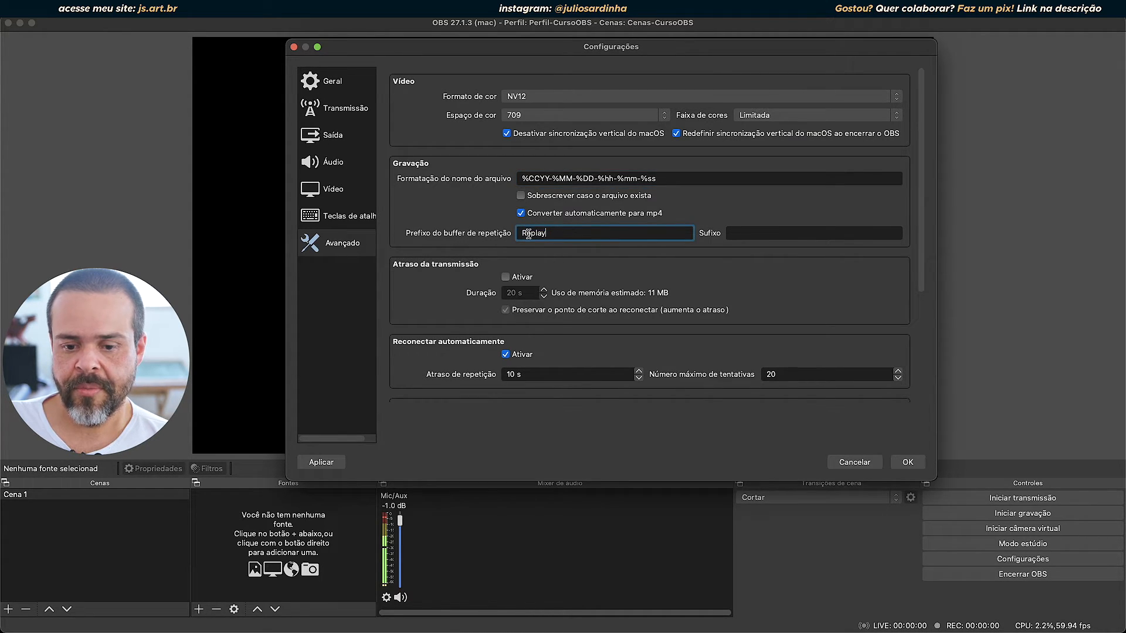
{"action": "left_click", "coordinate": [795, 234]}
{"action": "scroll", "coordinate": [423, 294], "scroll_direction": "down", "scroll_amount": 4}
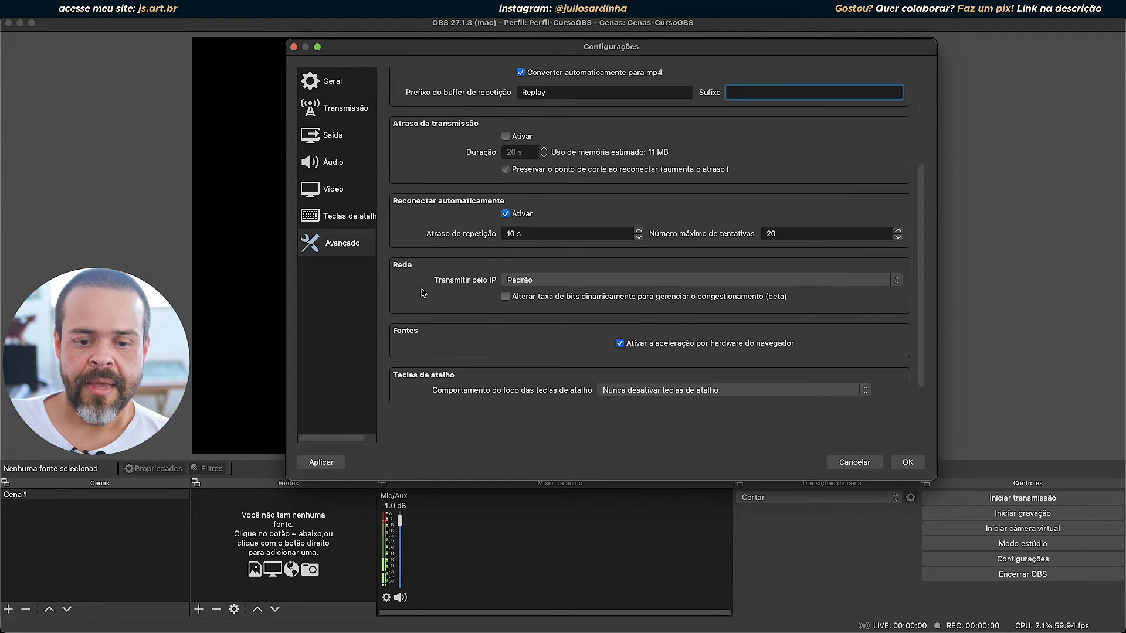
{"action": "scroll", "coordinate": [424, 293], "scroll_direction": "down", "scroll_amount": 2}
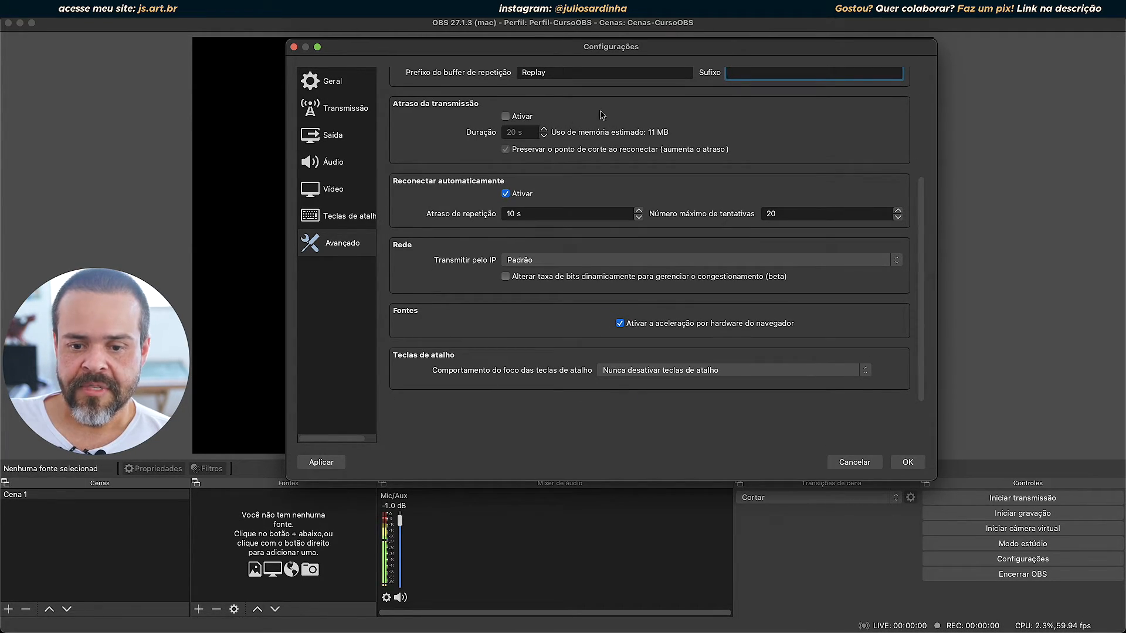
{"action": "scroll", "coordinate": [594, 195], "scroll_direction": "up", "scroll_amount": 4}
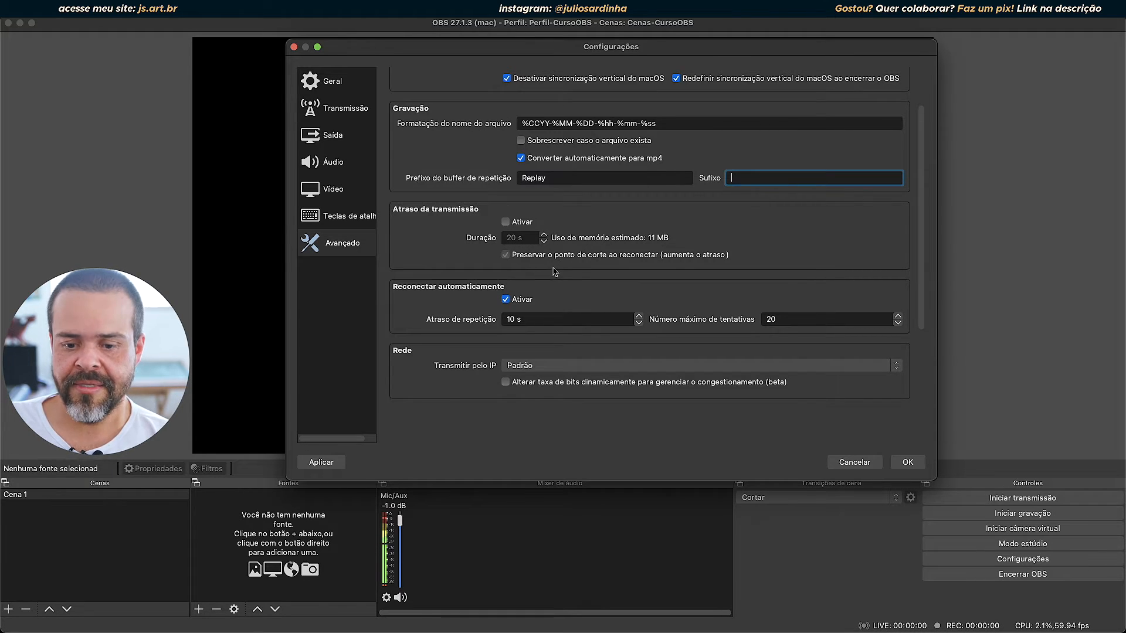
Step: Lower the Atraso de repetição value for automatic reconnection
{"action": "scroll", "coordinate": [603, 287], "scroll_direction": "down", "scroll_amount": 5}
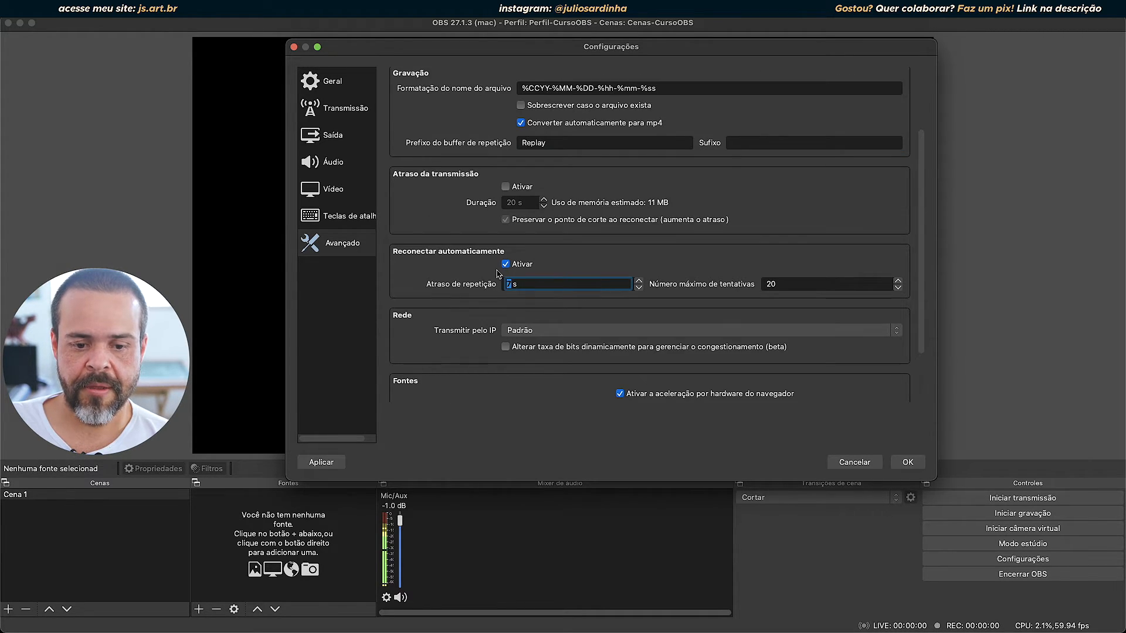
{"action": "scroll", "coordinate": [539, 280], "scroll_direction": "down", "scroll_amount": 2}
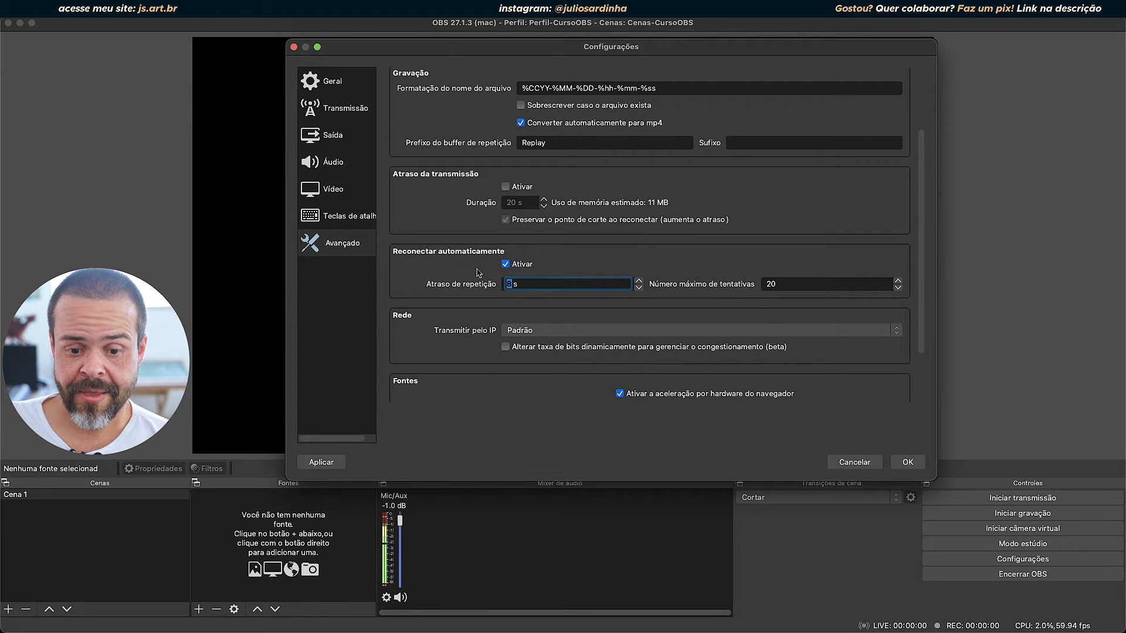
Step: Set the Atraso de repetição for automatic reconnection to 10 s
{"action": "scroll", "coordinate": [479, 275], "scroll_direction": "down", "scroll_amount": 3}
{"action": "scroll", "coordinate": [550, 252], "scroll_direction": "up", "scroll_amount": 2}
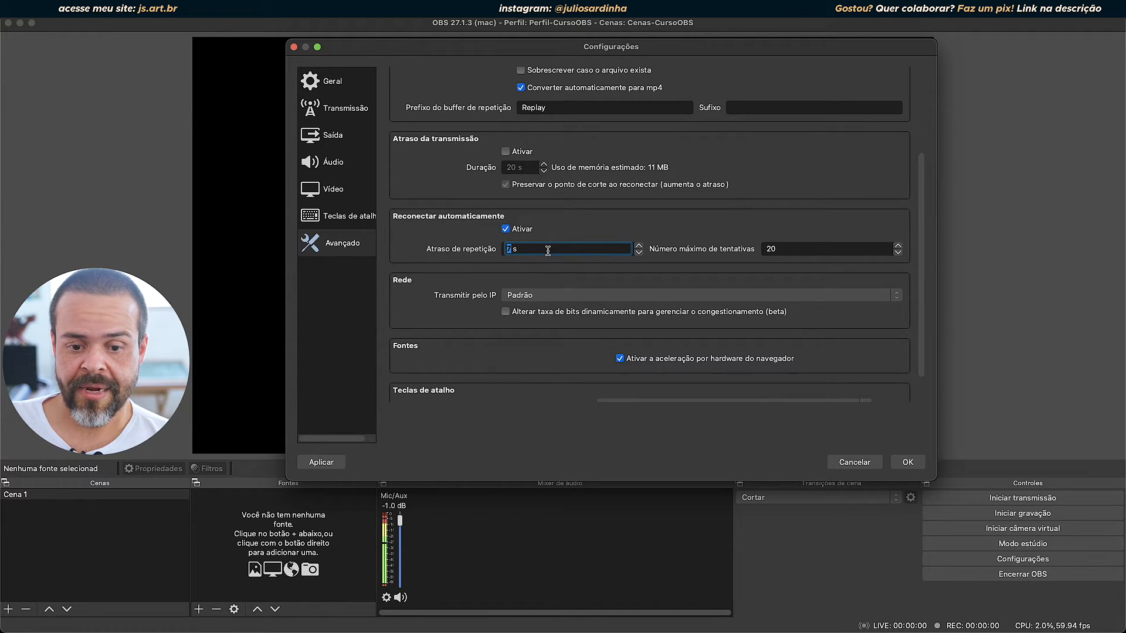
{"action": "left_click", "coordinate": [434, 263]}
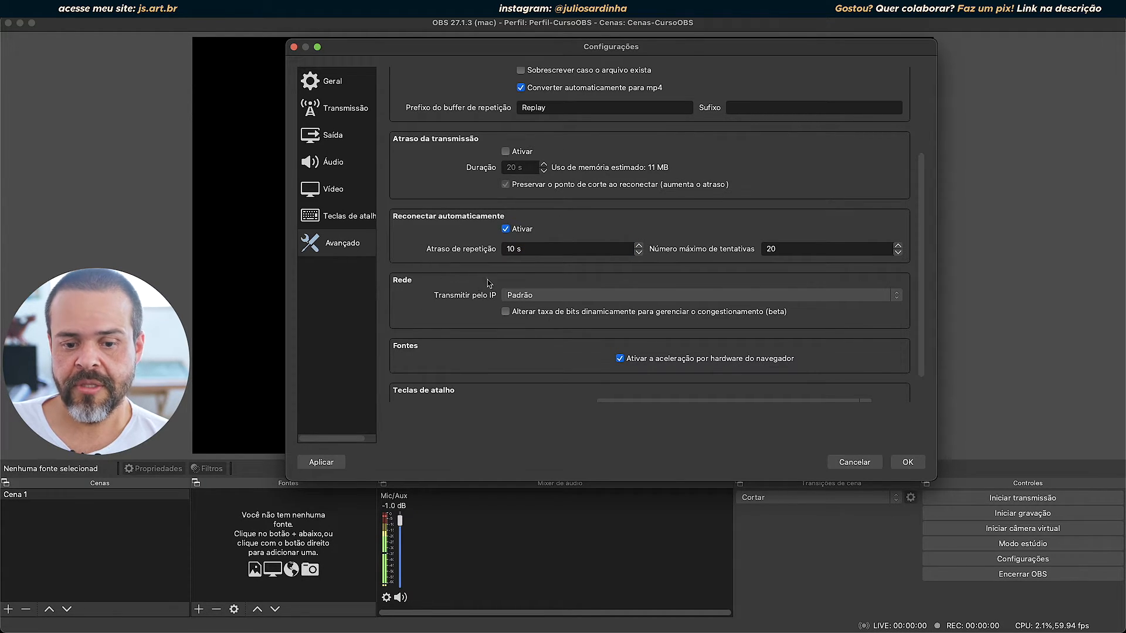
Step: Review the maximum number of reconnection attempts and the network, source and hotkey focus options
{"action": "double_click", "coordinate": [782, 245]}
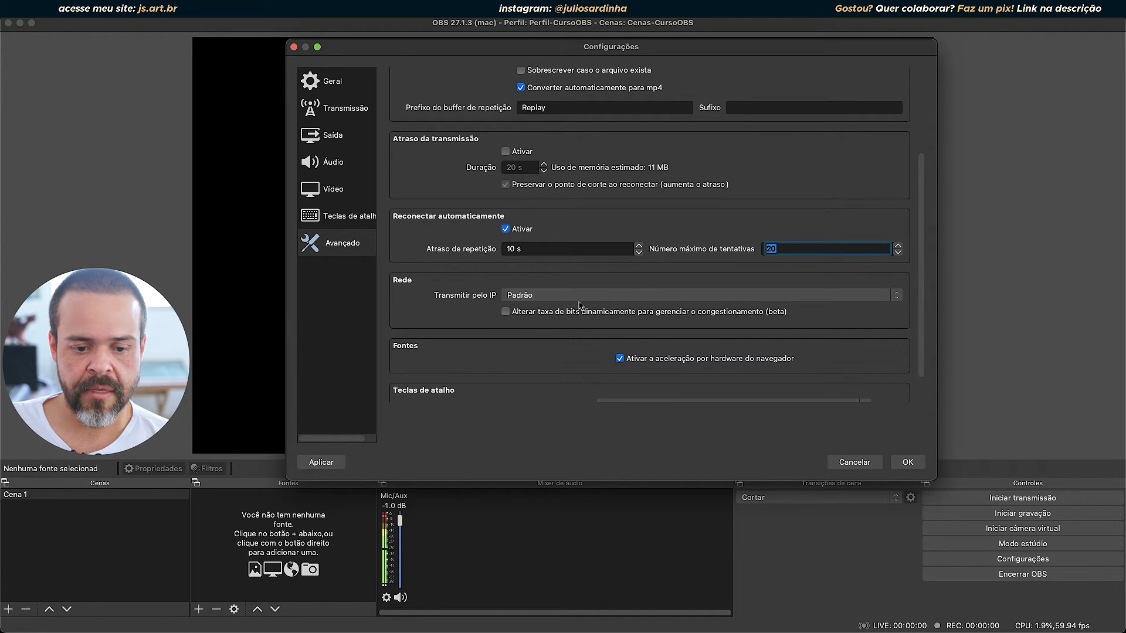
{"action": "key", "text": "Tab"}
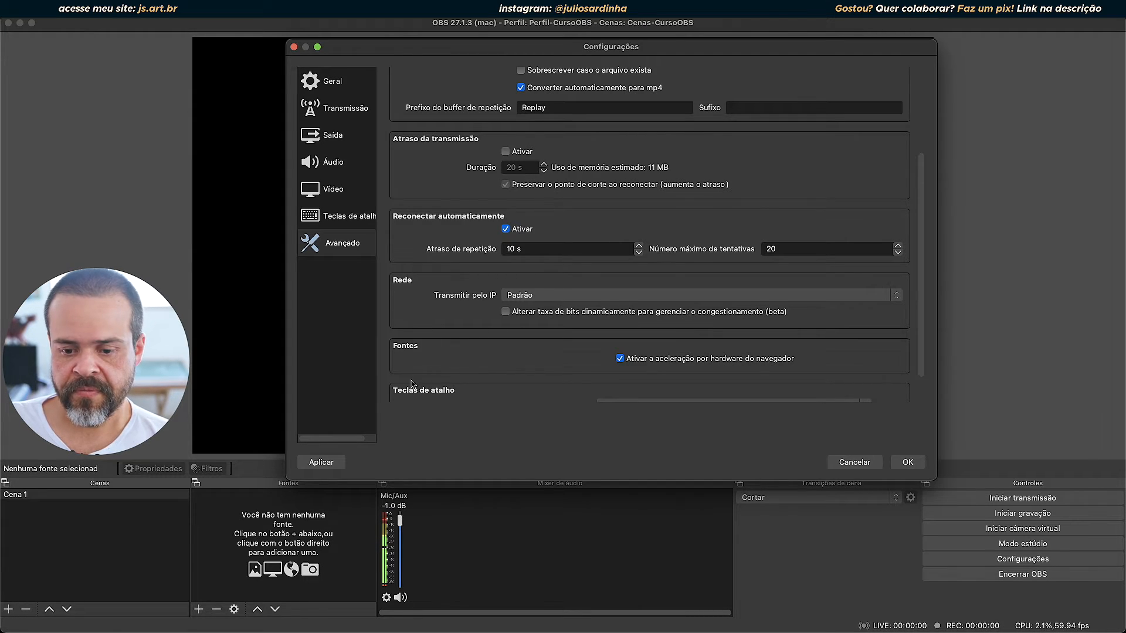
{"action": "scroll", "coordinate": [449, 357], "scroll_direction": "down", "scroll_amount": 2}
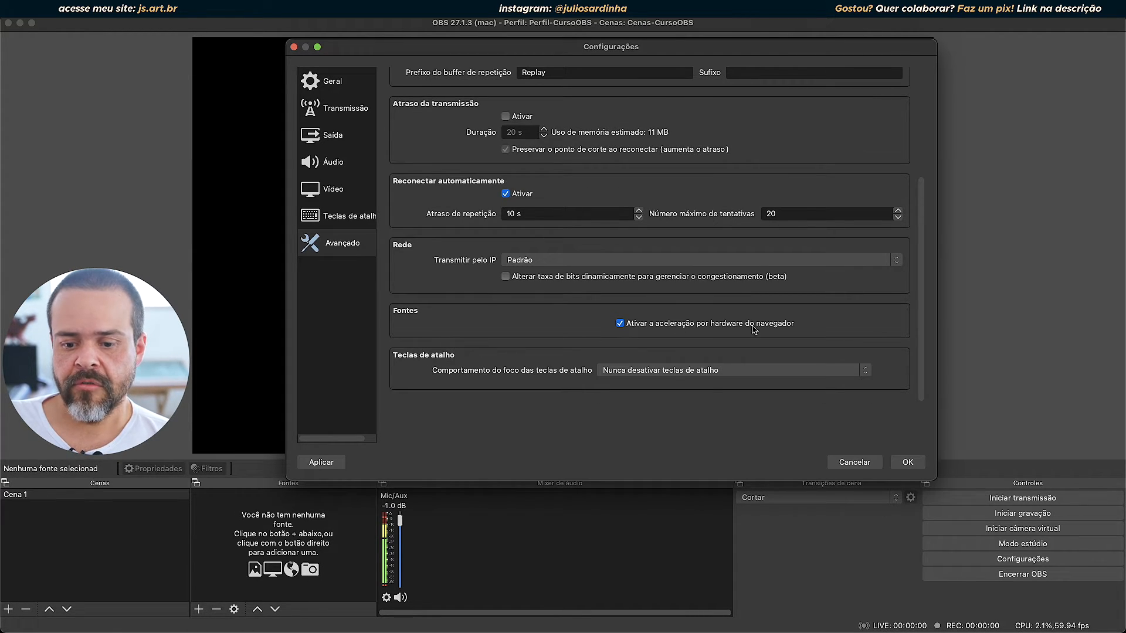
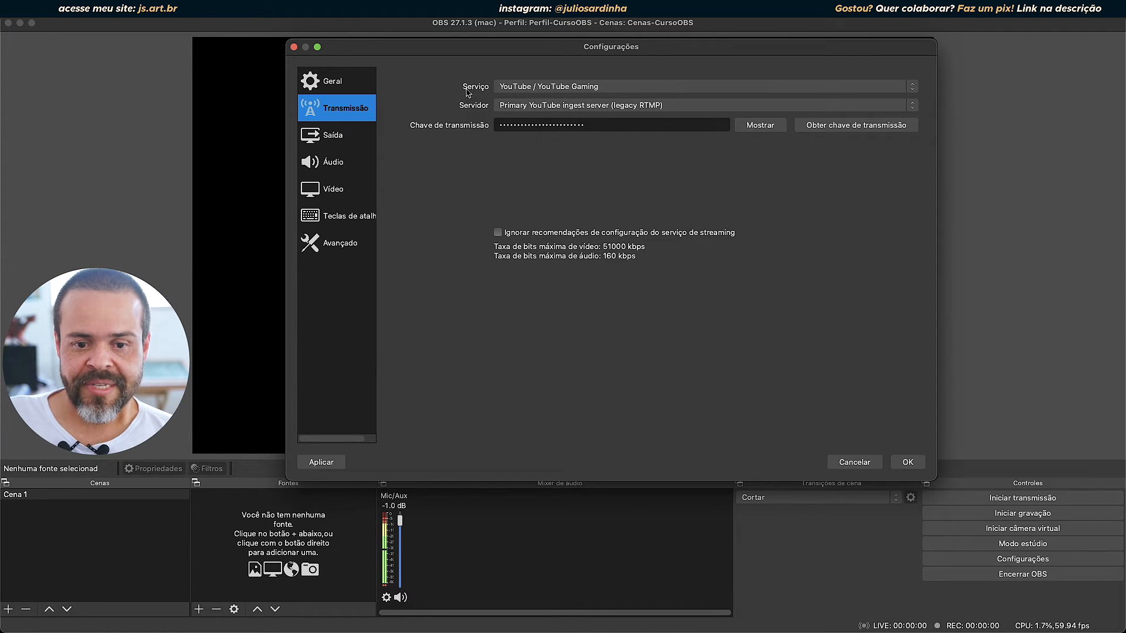
Step: Examine the streaming platforms offered as Serviço, keeping YouTube / YouTube Gaming selected
{"action": "left_click", "coordinate": [547, 89]}
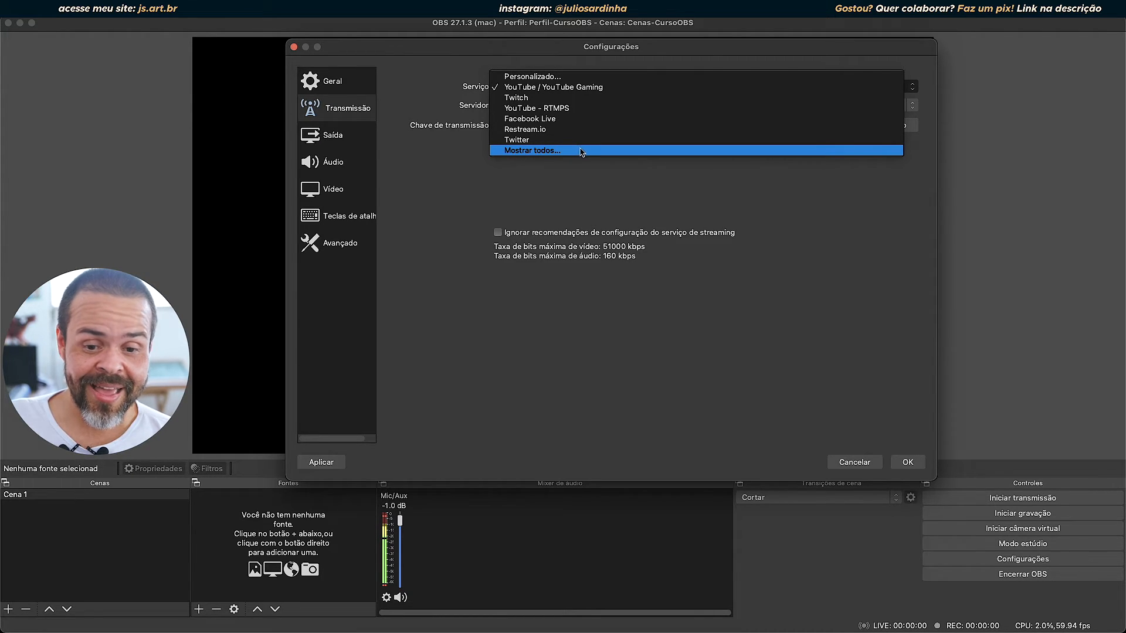
{"action": "left_click", "coordinate": [442, 163]}
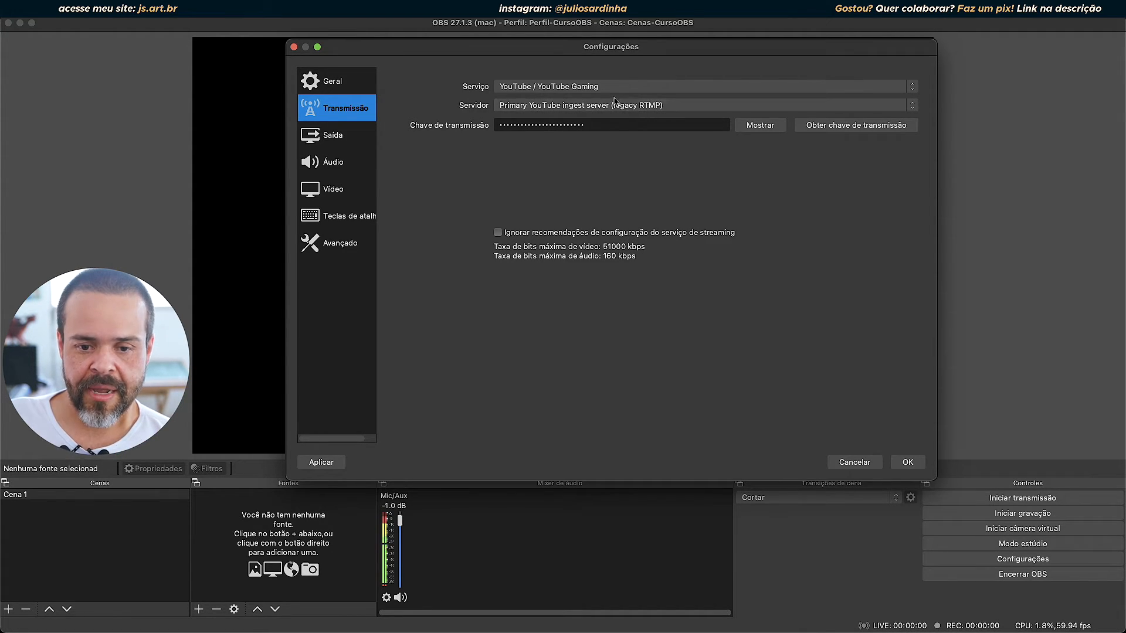
{"action": "left_click", "coordinate": [584, 87]}
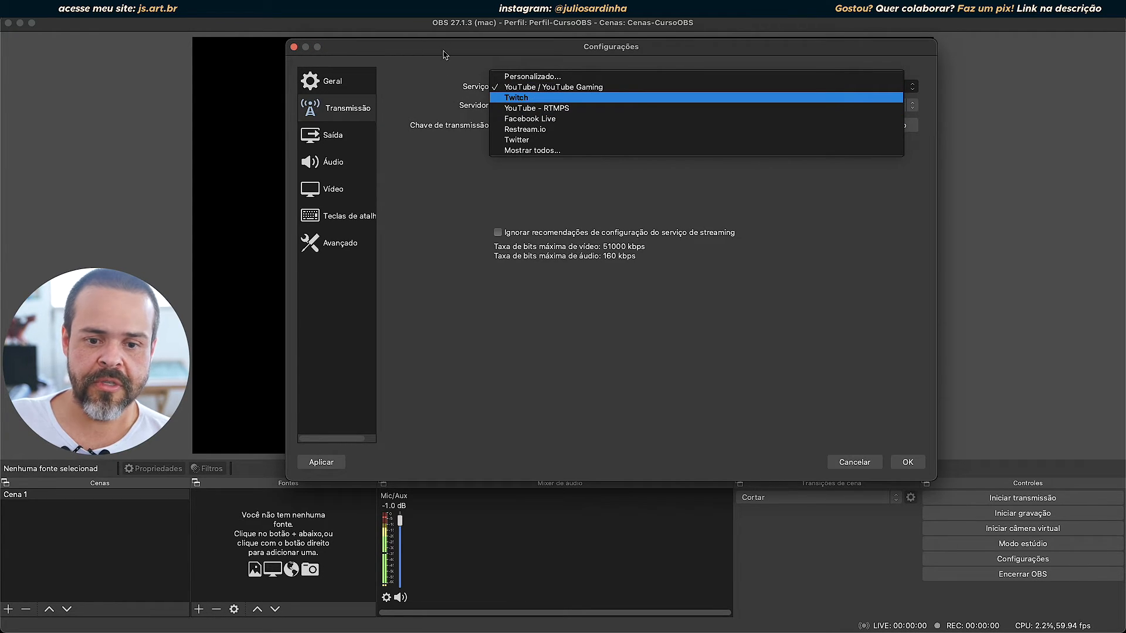
{"action": "left_click", "coordinate": [452, 72]}
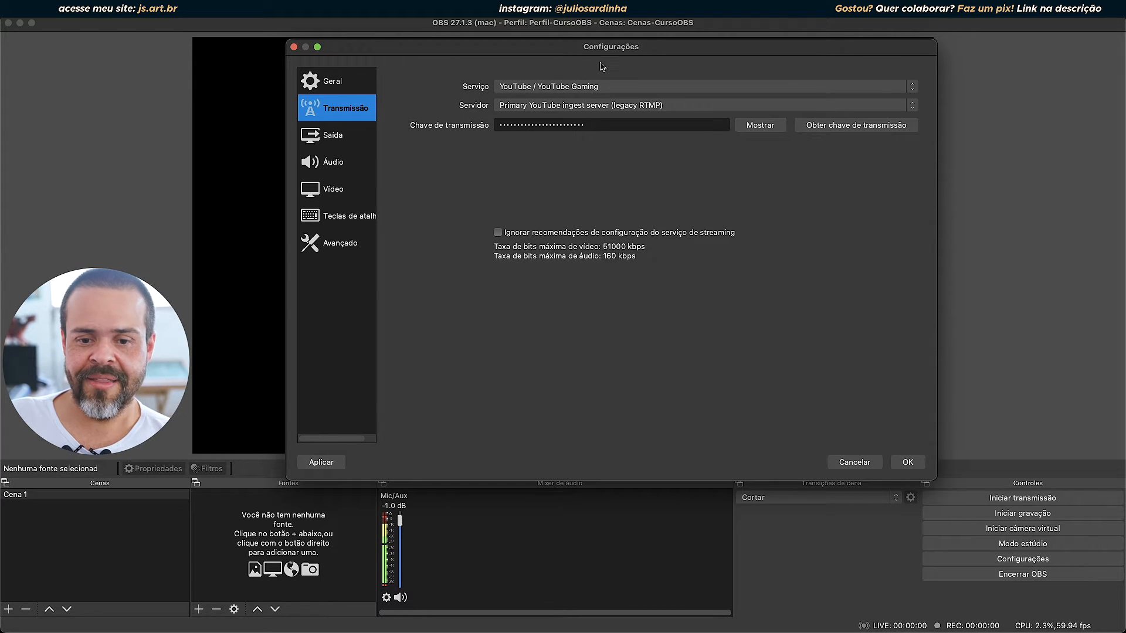
{"action": "left_click", "coordinate": [526, 92]}
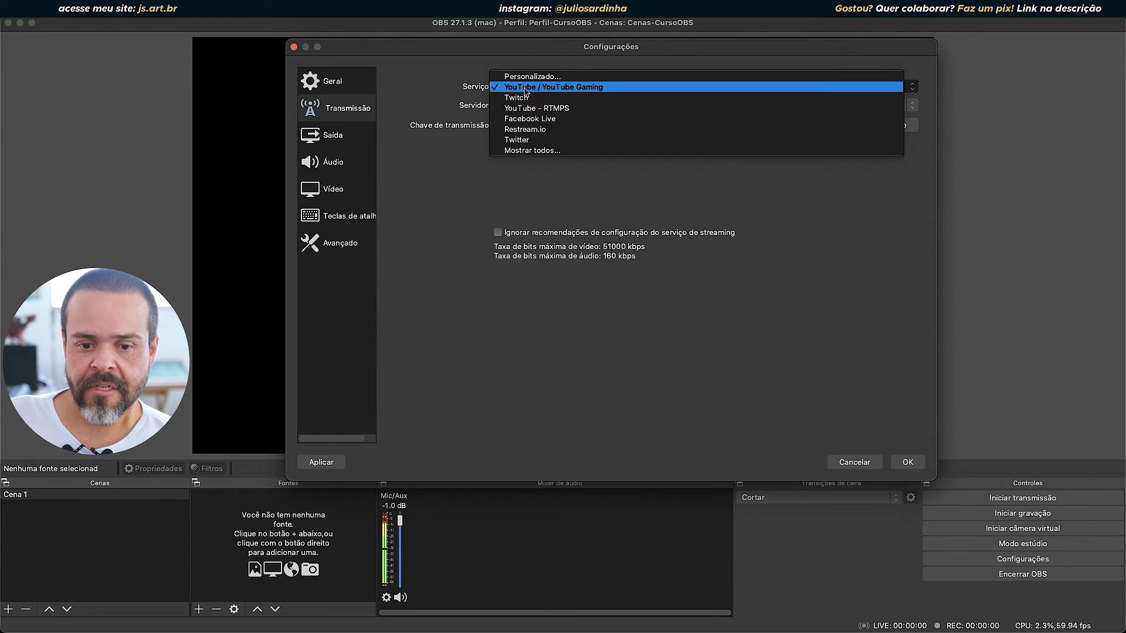
{"action": "left_click", "coordinate": [554, 53]}
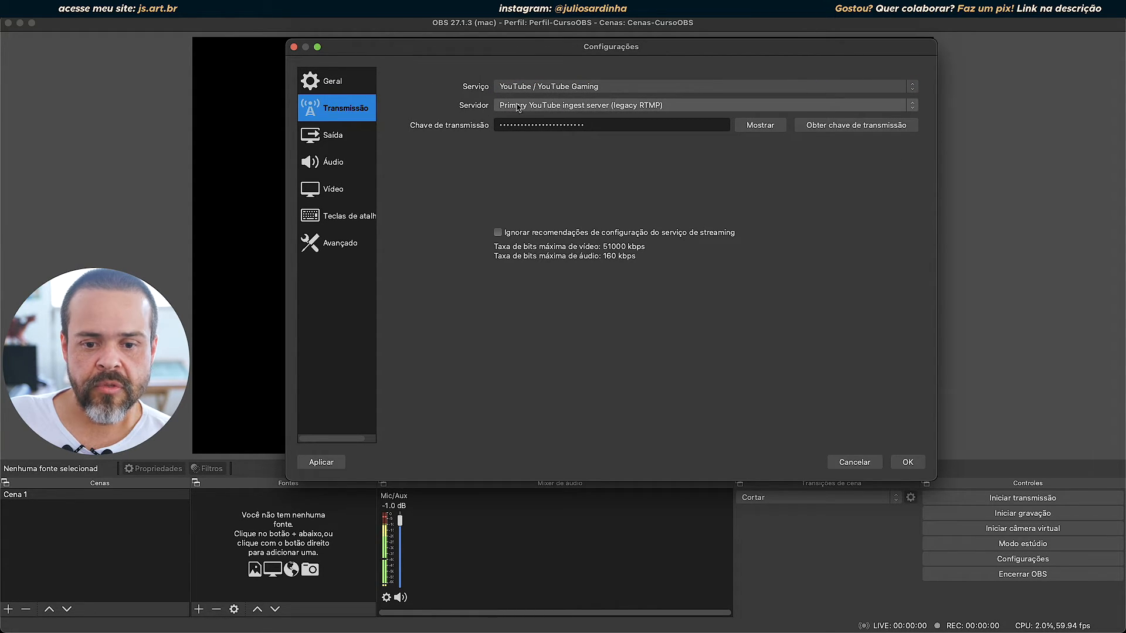
Step: Set the streaming Servidor to Primary YouTube ingest server and select the contents of the stream key field
{"action": "left_click", "coordinate": [535, 108]}
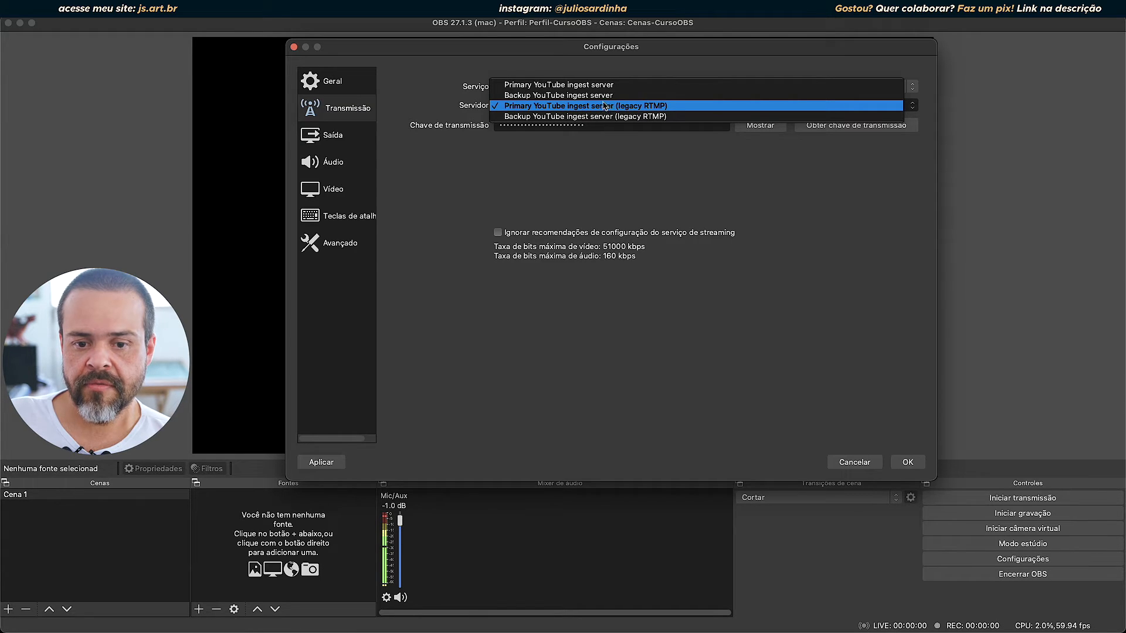
{"action": "left_click", "coordinate": [565, 87]}
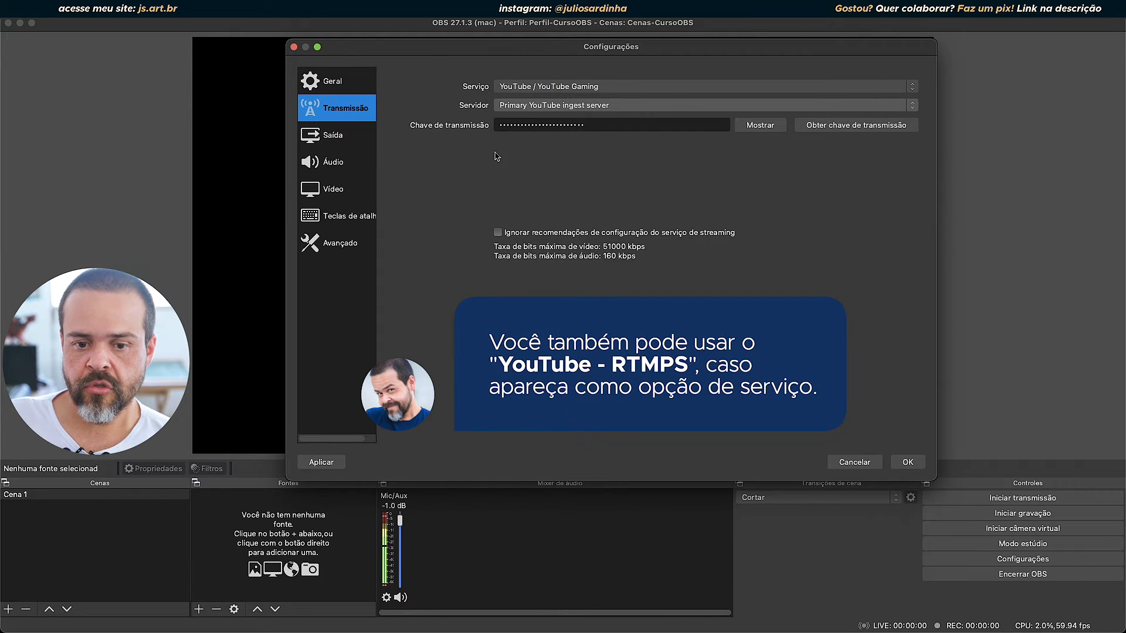
{"action": "left_click", "coordinate": [519, 111]}
{"action": "left_click", "coordinate": [520, 110]}
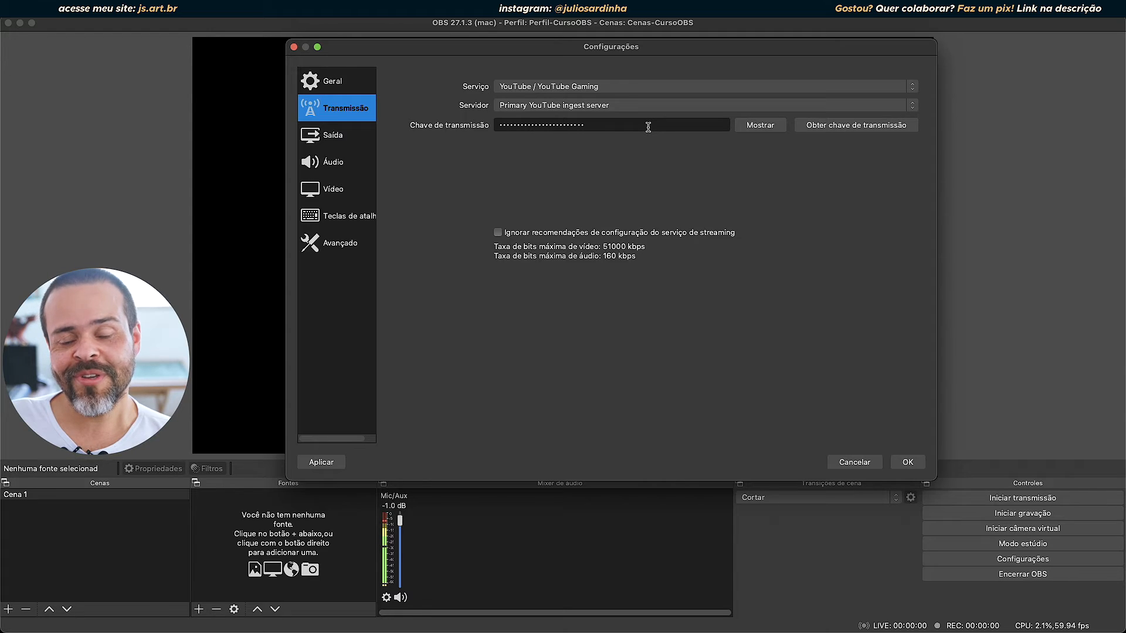
{"action": "left_click_drag", "start_coordinate": [648, 127], "coordinate": [467, 126]}
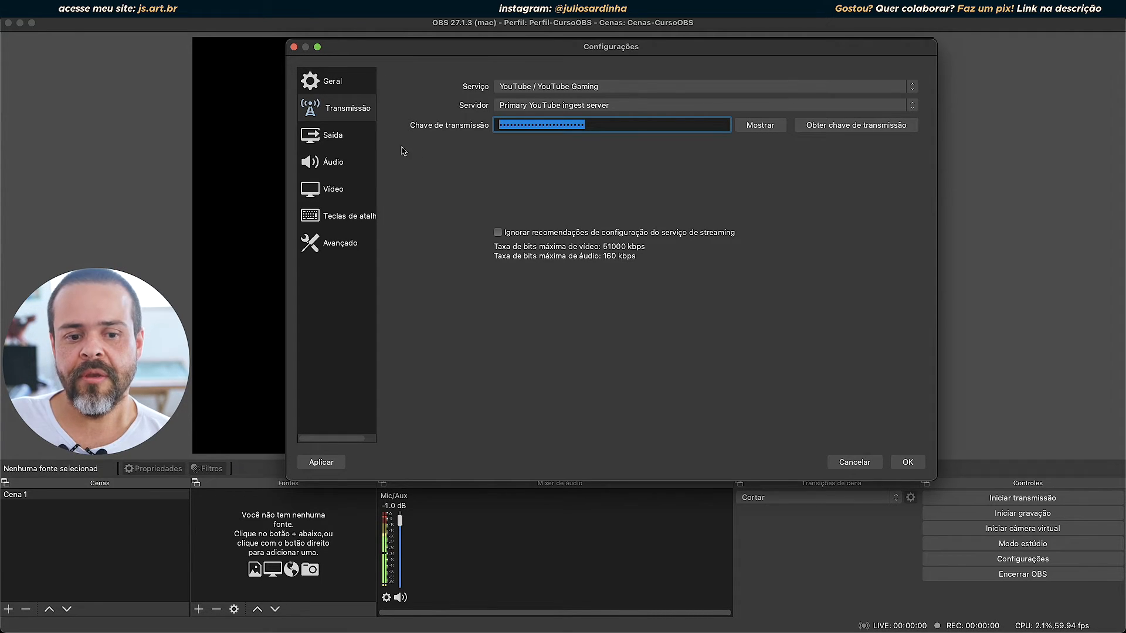
Step: Check the available Faixa 1 audio bitrates in the output settings against the streaming service's maximum audio bitrate
{"action": "left_click", "coordinate": [338, 164]}
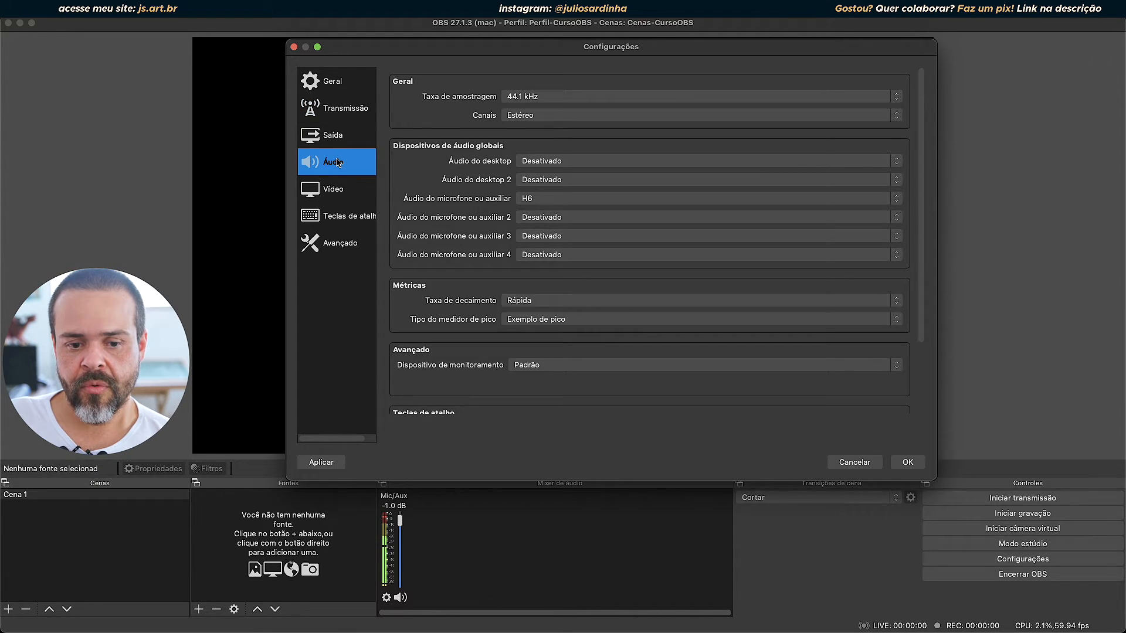
{"action": "left_click", "coordinate": [336, 136]}
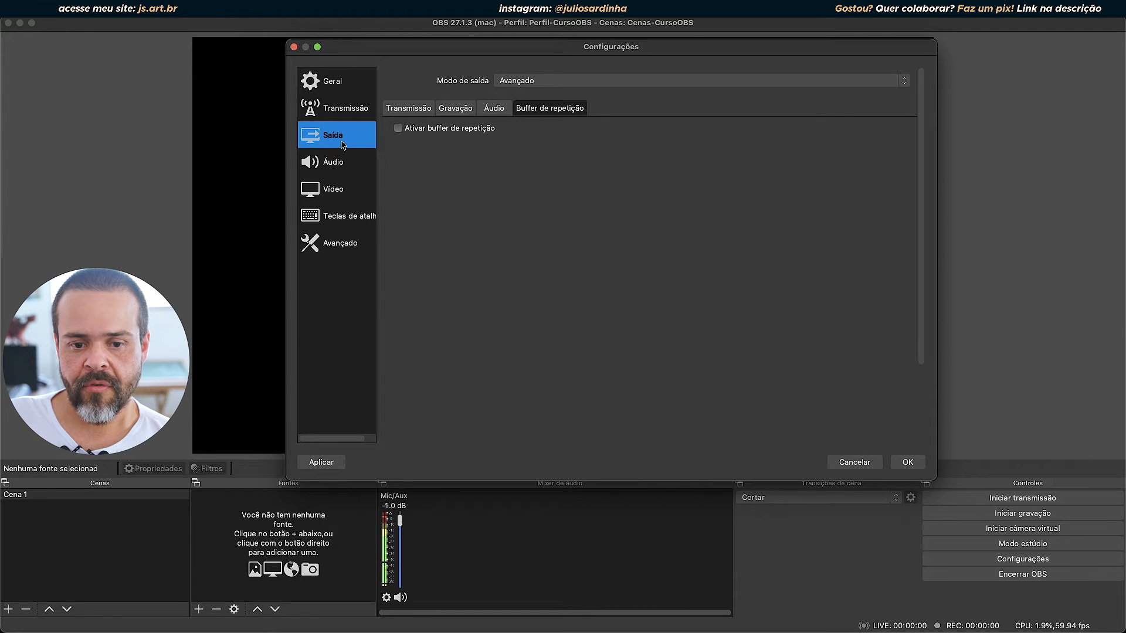
{"action": "left_click", "coordinate": [492, 111]}
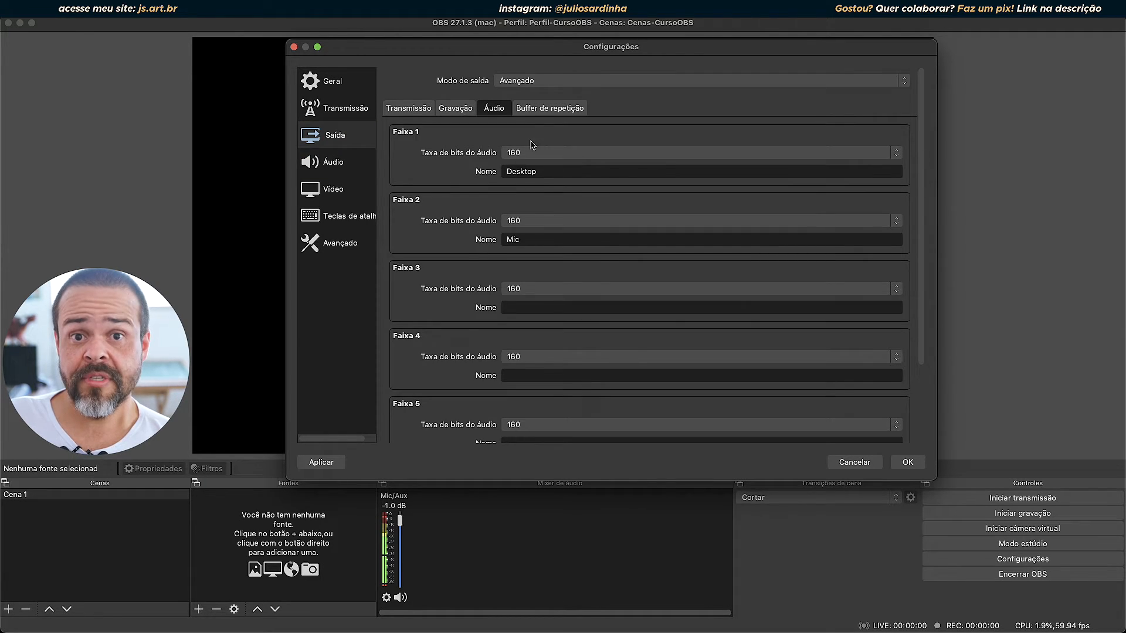
{"action": "left_click", "coordinate": [547, 153]}
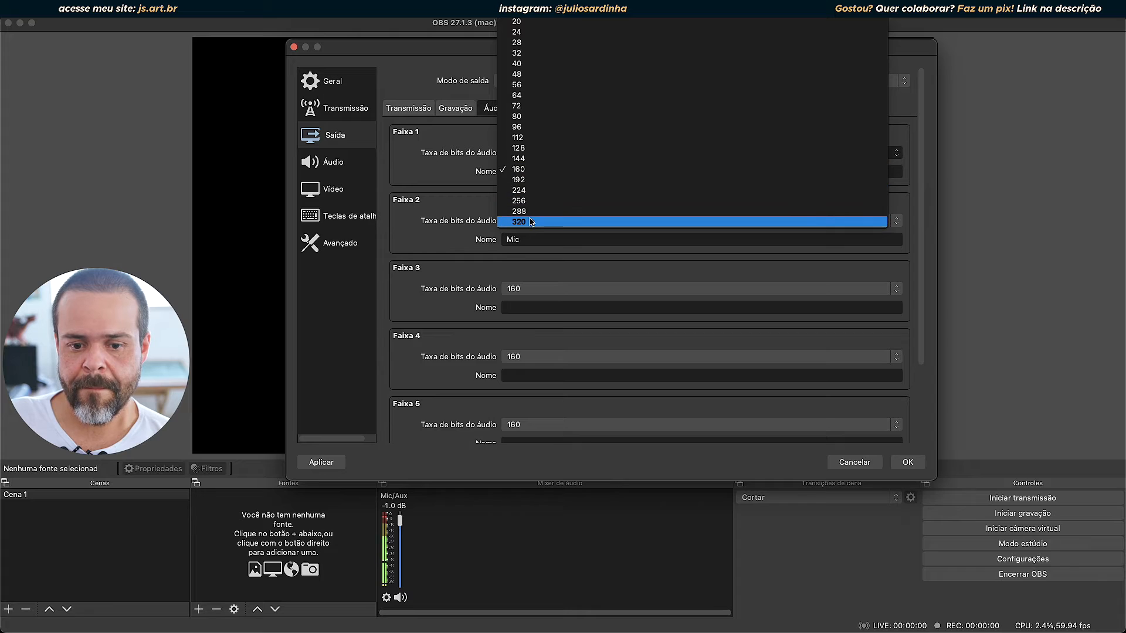
{"action": "left_click", "coordinate": [403, 65]}
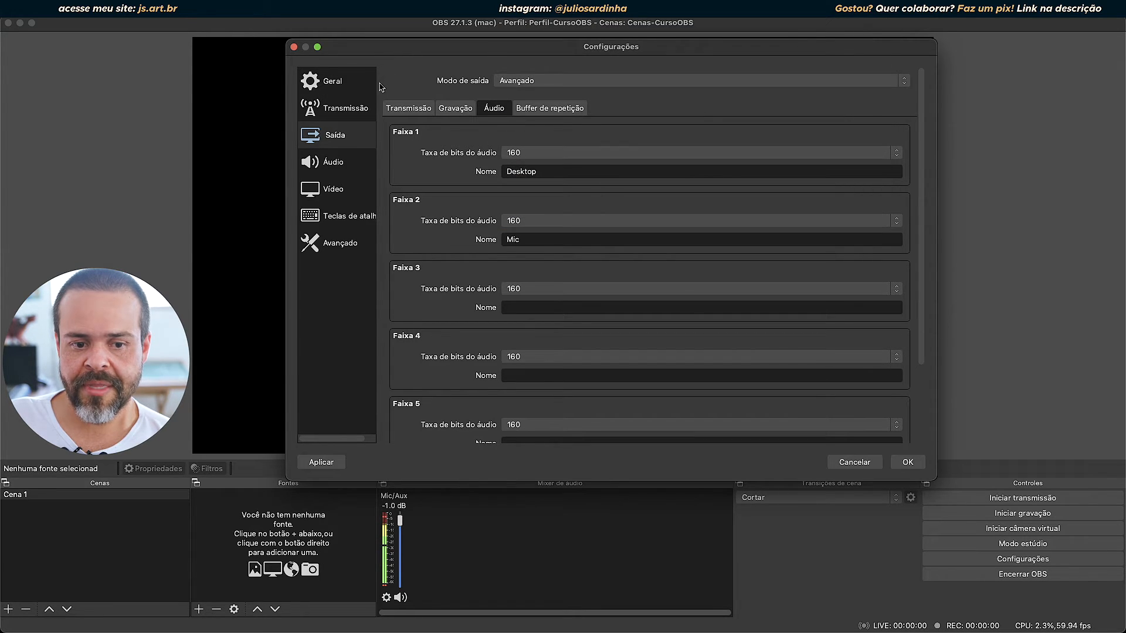
{"action": "left_click", "coordinate": [343, 108]}
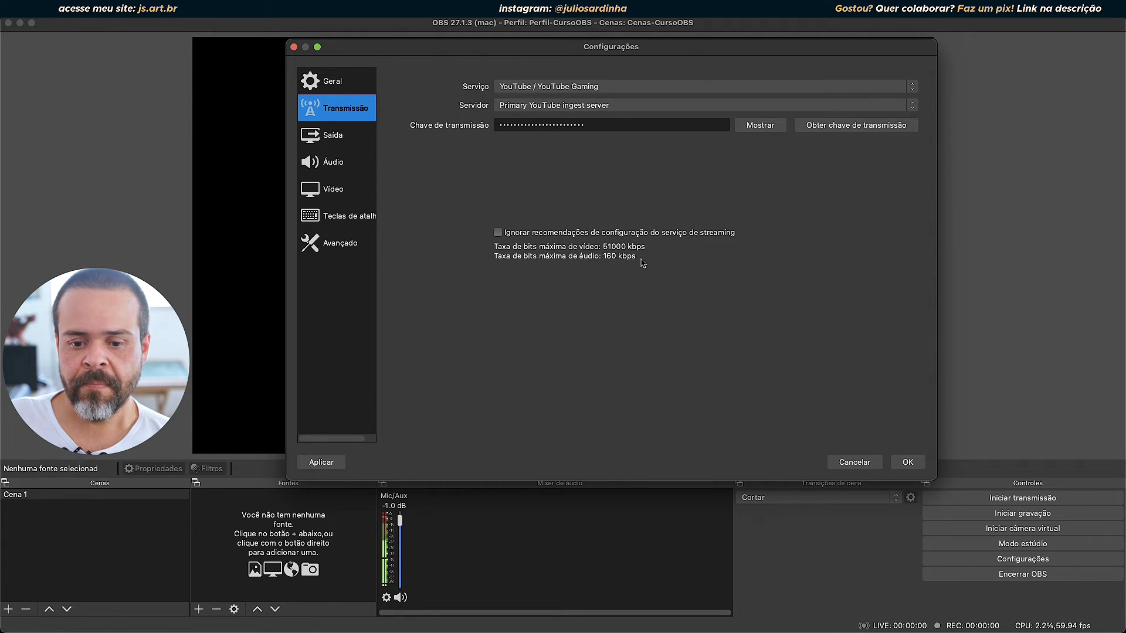
Step: Check the streaming output's video bitrate against the streaming service's maximum video bitrate
{"action": "left_click", "coordinate": [332, 133]}
{"action": "left_click", "coordinate": [408, 109]}
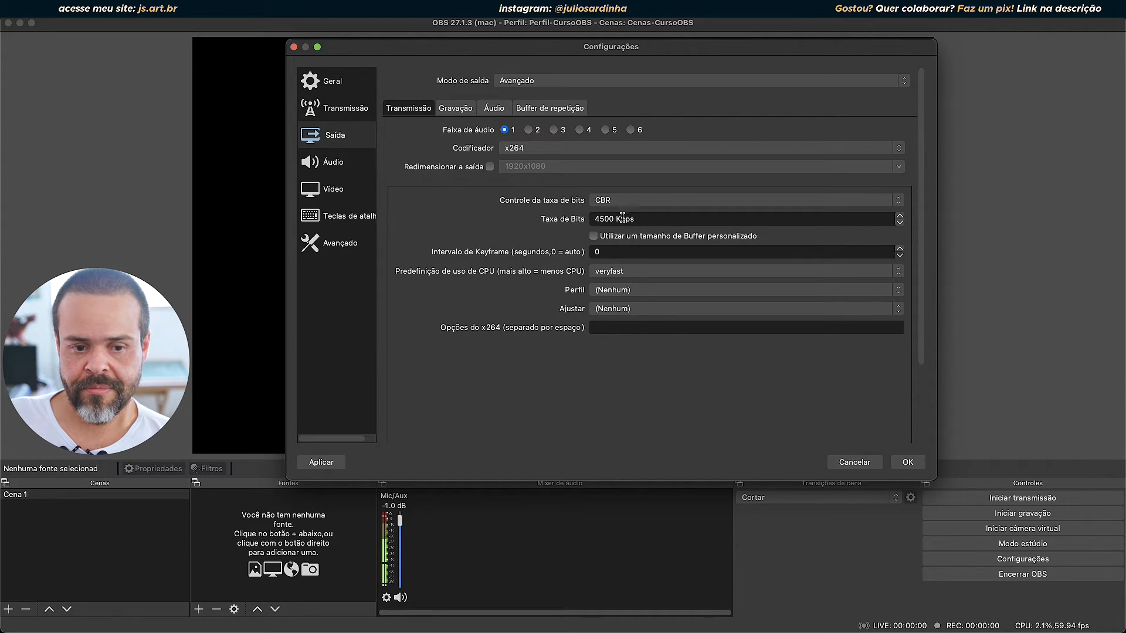
{"action": "left_click", "coordinate": [338, 109]}
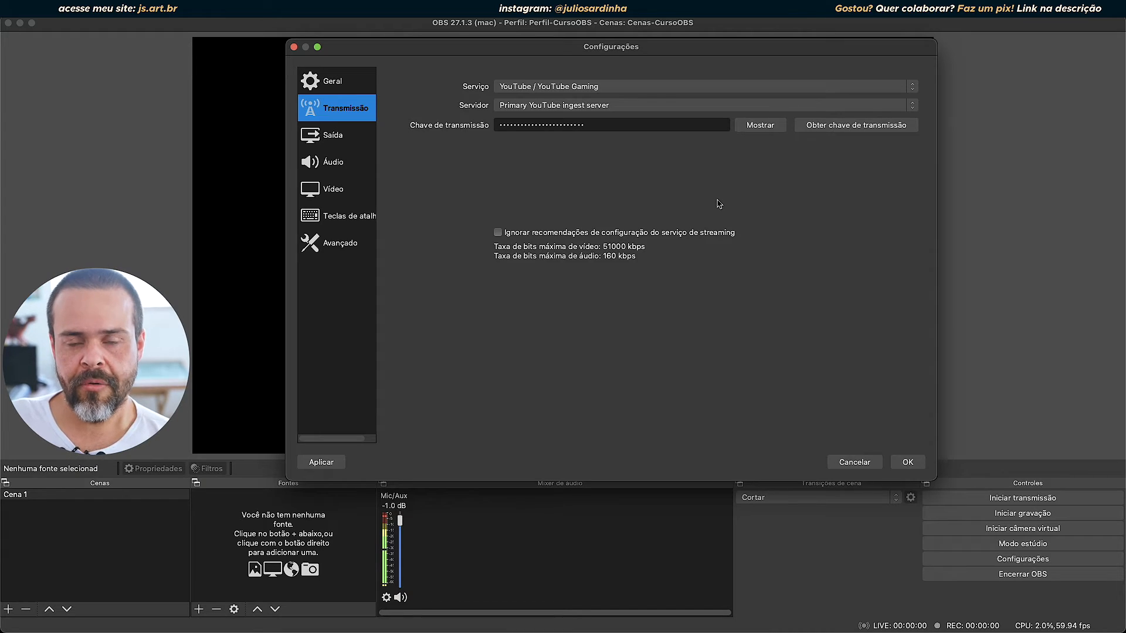
Step: Copy the default stream key from the YouTube Studio live page and check the options for adding a stream delay
{"action": "left_click", "coordinate": [846, 126]}
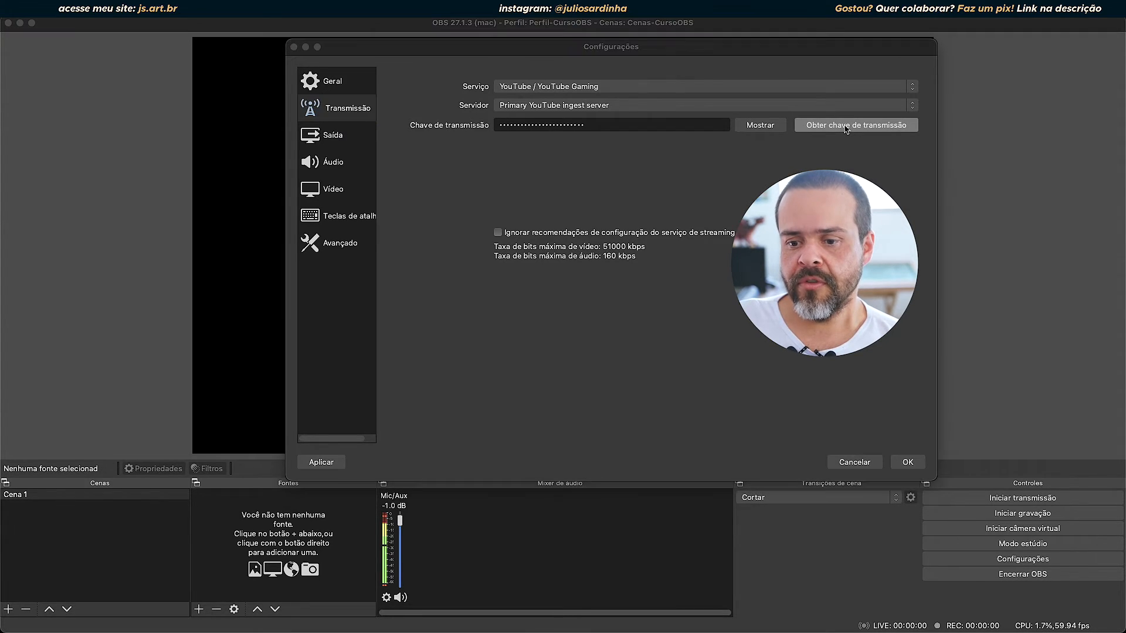
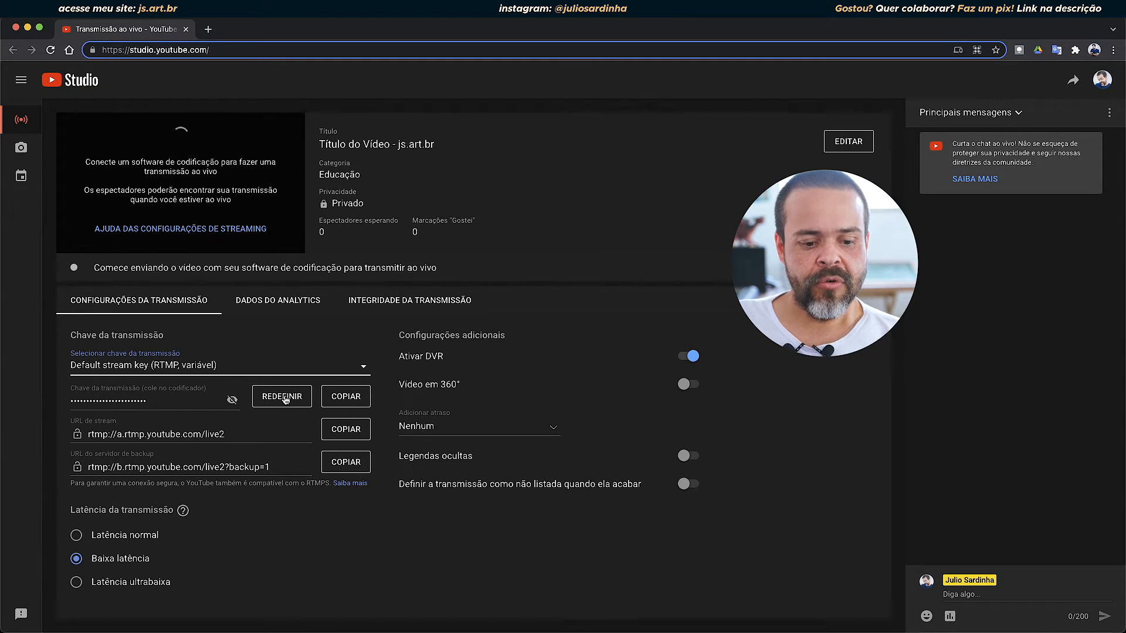
{"action": "left_click", "coordinate": [350, 397]}
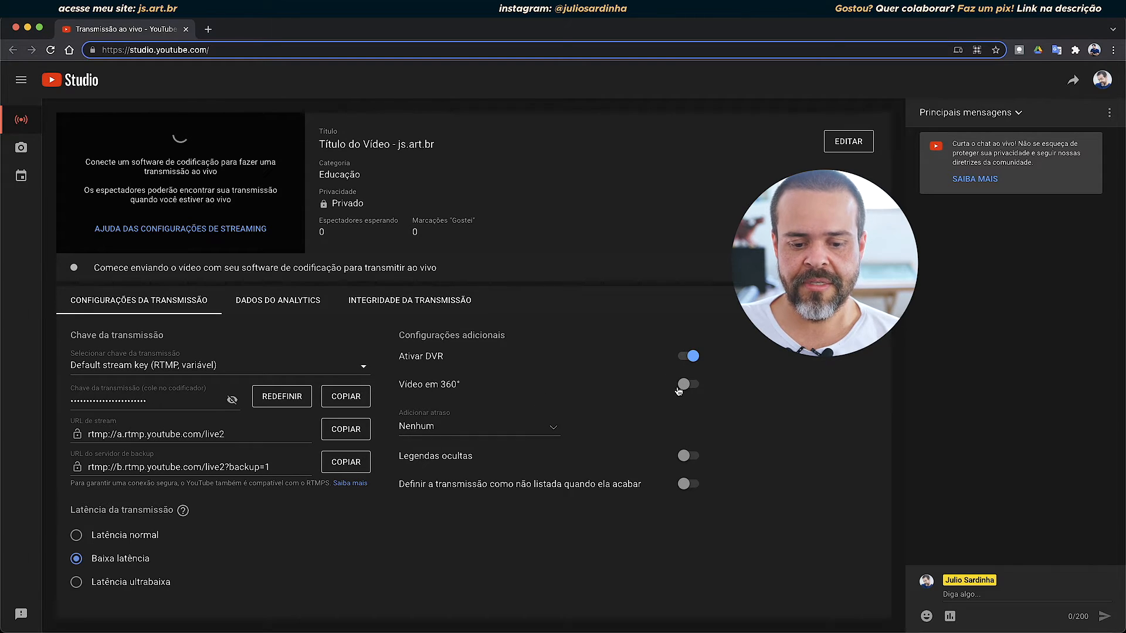
{"action": "left_click", "coordinate": [553, 428]}
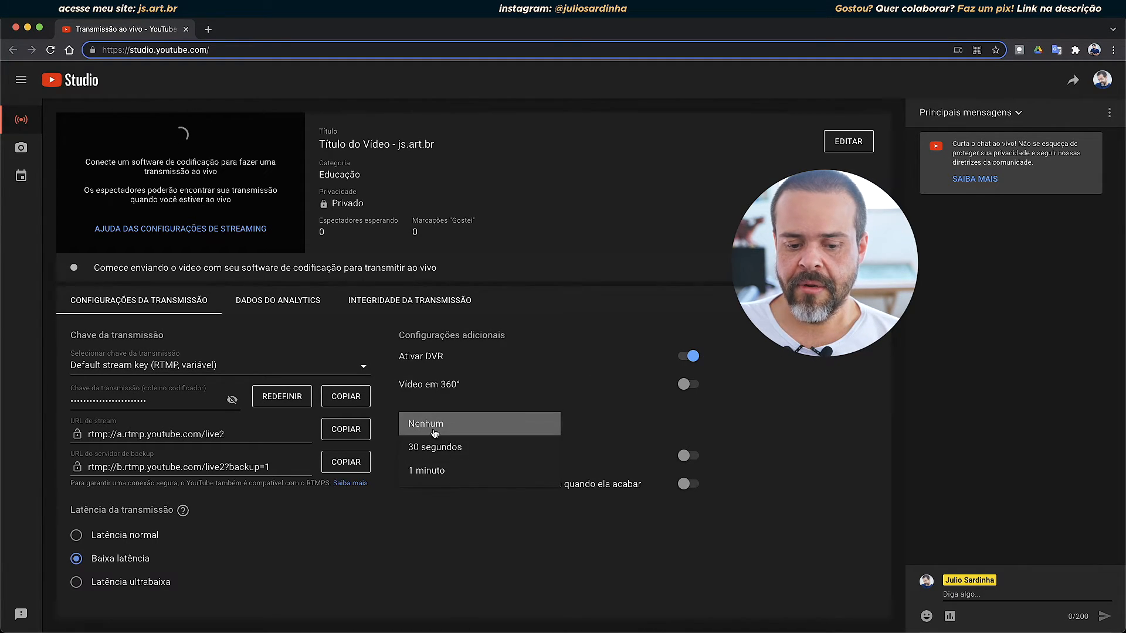
{"action": "left_click", "coordinate": [612, 301]}
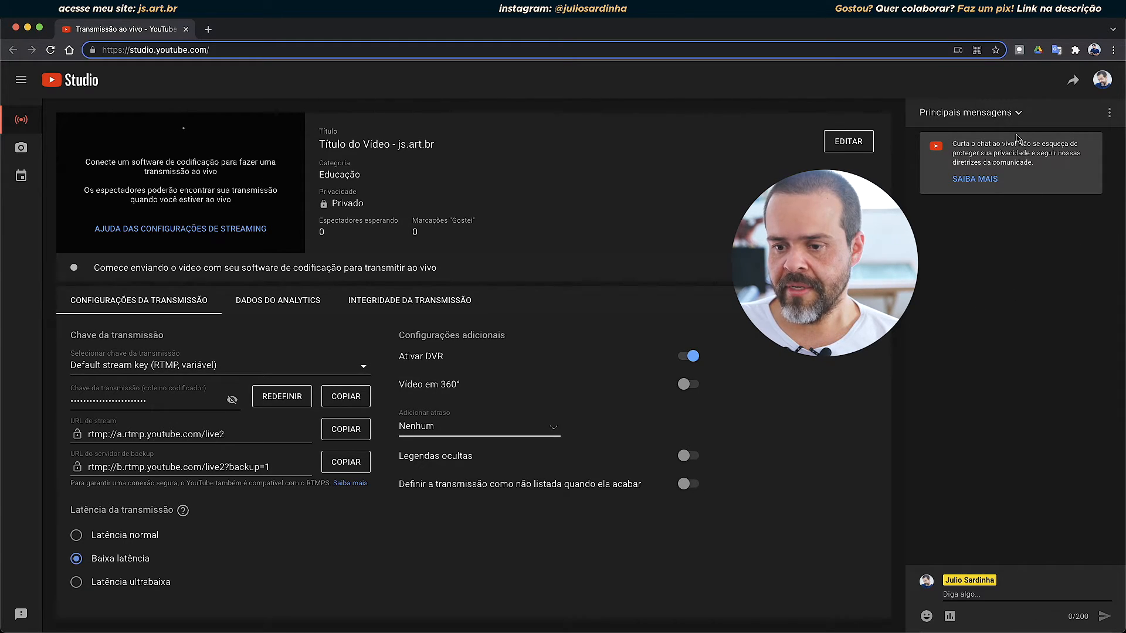
Step: Open the live stream's settings for editing and review its title, description, category and visibility options
{"action": "left_click", "coordinate": [845, 142]}
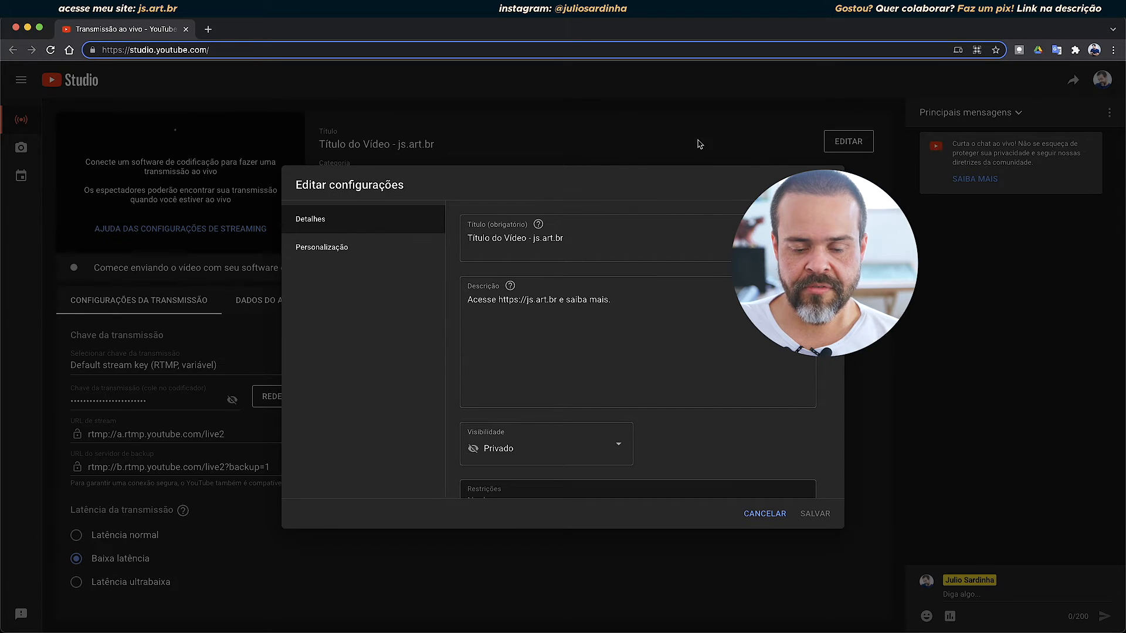
{"action": "left_click_drag", "start_coordinate": [579, 235], "coordinate": [417, 237]}
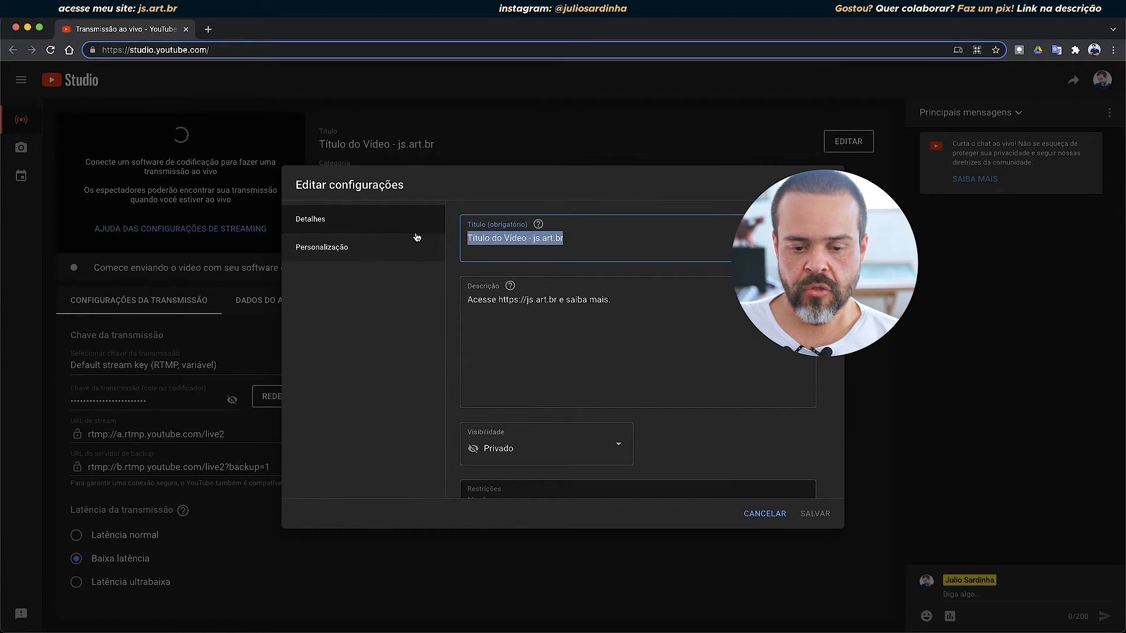
{"action": "left_click", "coordinate": [634, 232]}
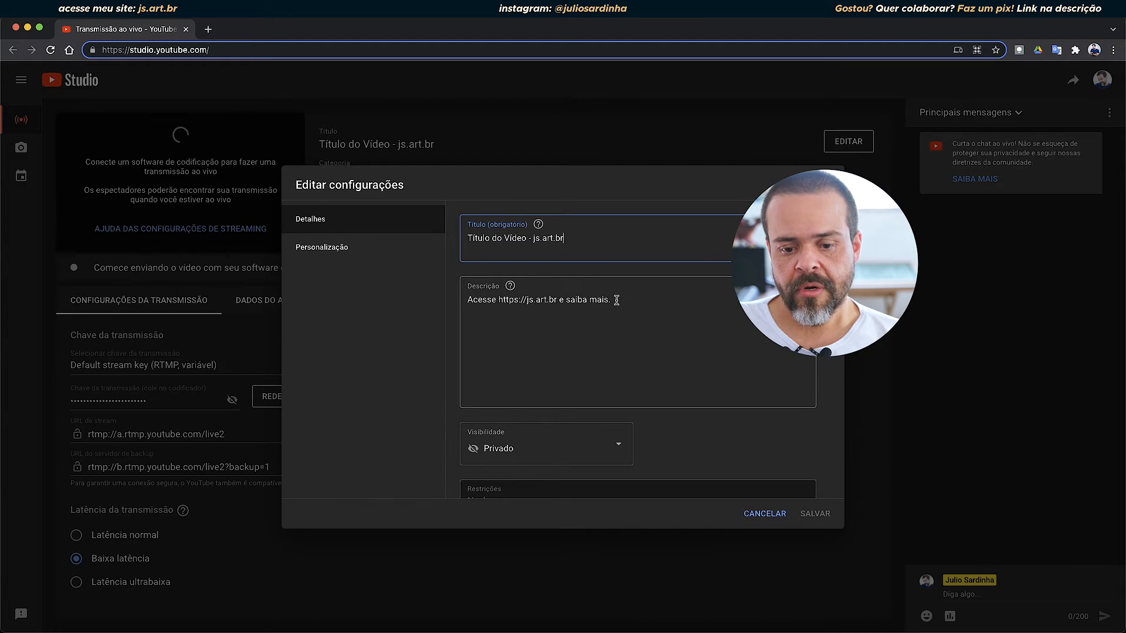
{"action": "scroll", "coordinate": [598, 326], "scroll_direction": "down", "scroll_amount": 6}
{"action": "scroll", "coordinate": [598, 326], "scroll_direction": "up", "scroll_amount": 3}
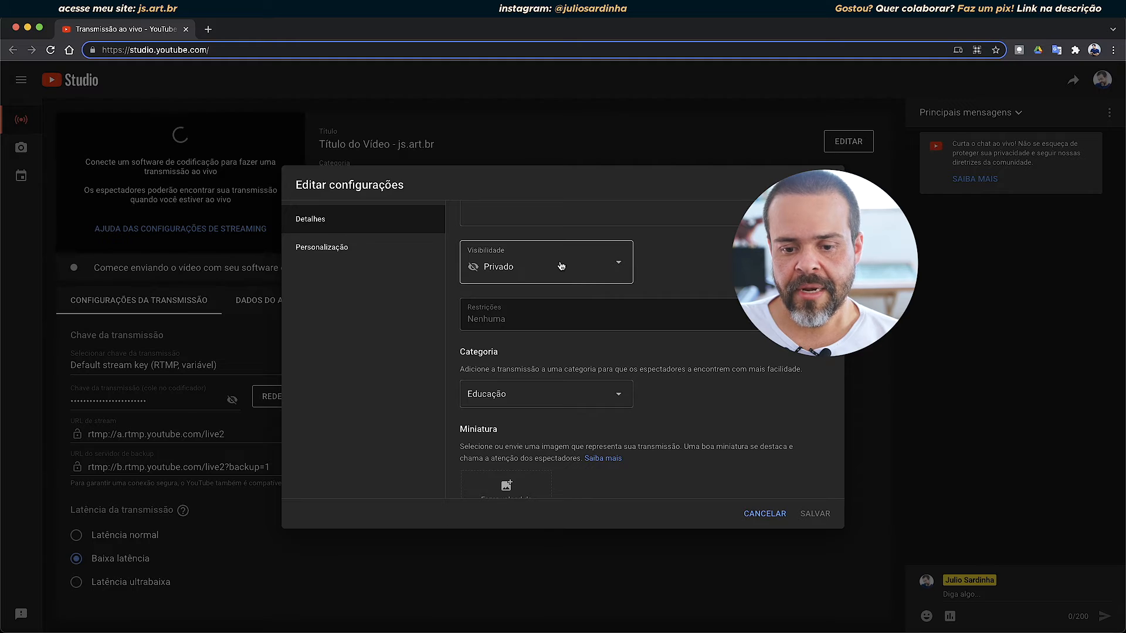
{"action": "left_click", "coordinate": [618, 263]}
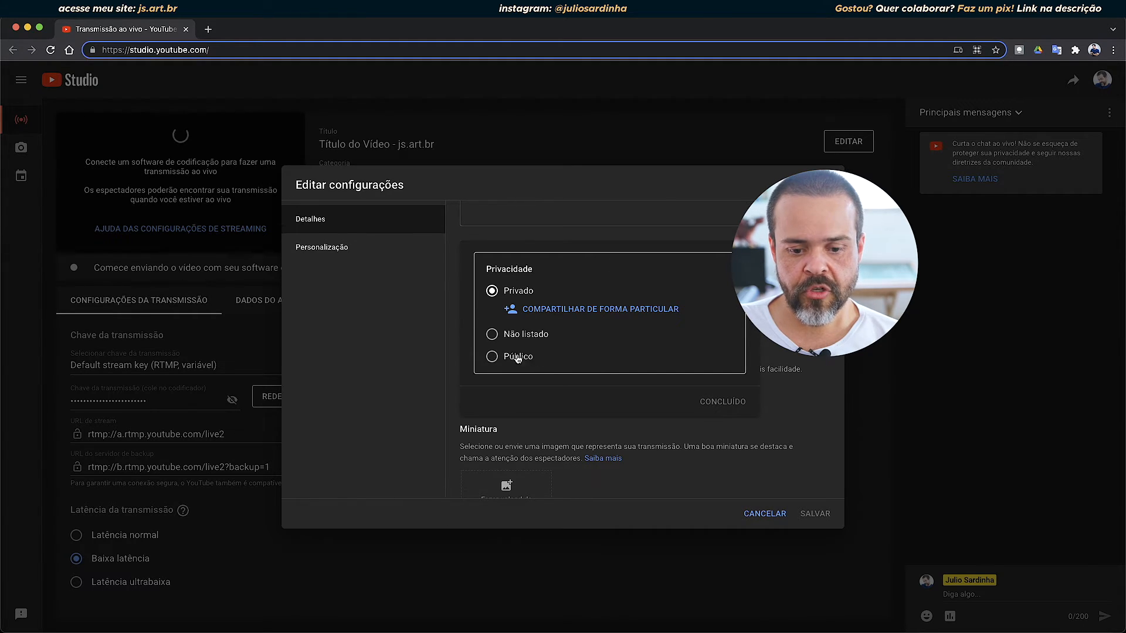
{"action": "left_click", "coordinate": [446, 299]}
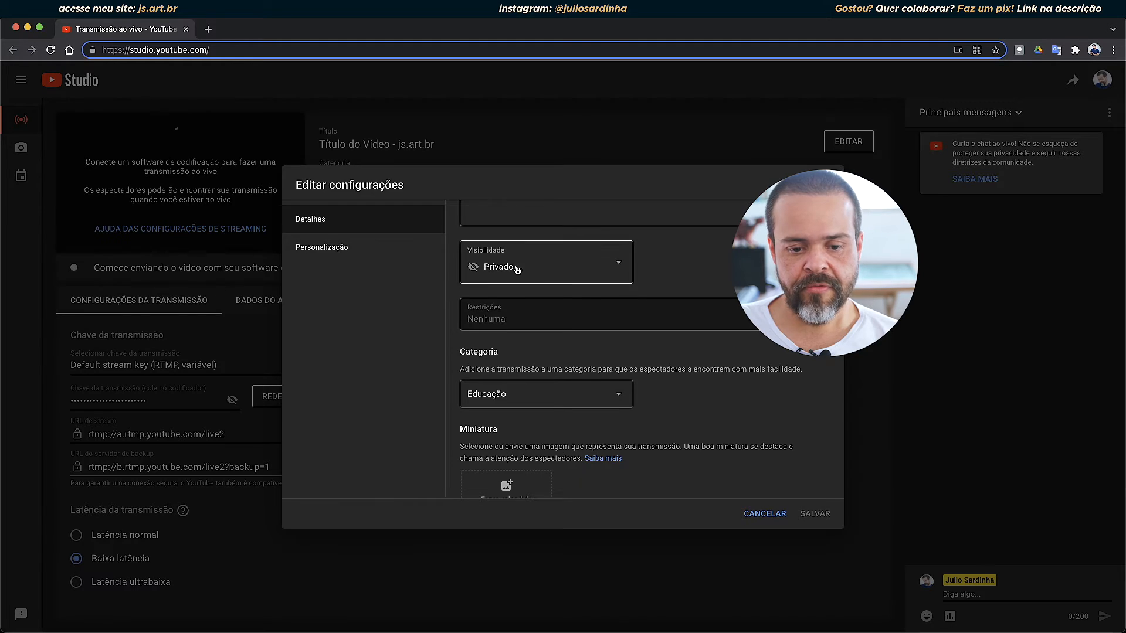
Step: Review the stream's restrictions, category, thumbnail, playlist and audience settings, including the age restriction options
{"action": "scroll", "coordinate": [708, 277], "scroll_direction": "down", "scroll_amount": 3}
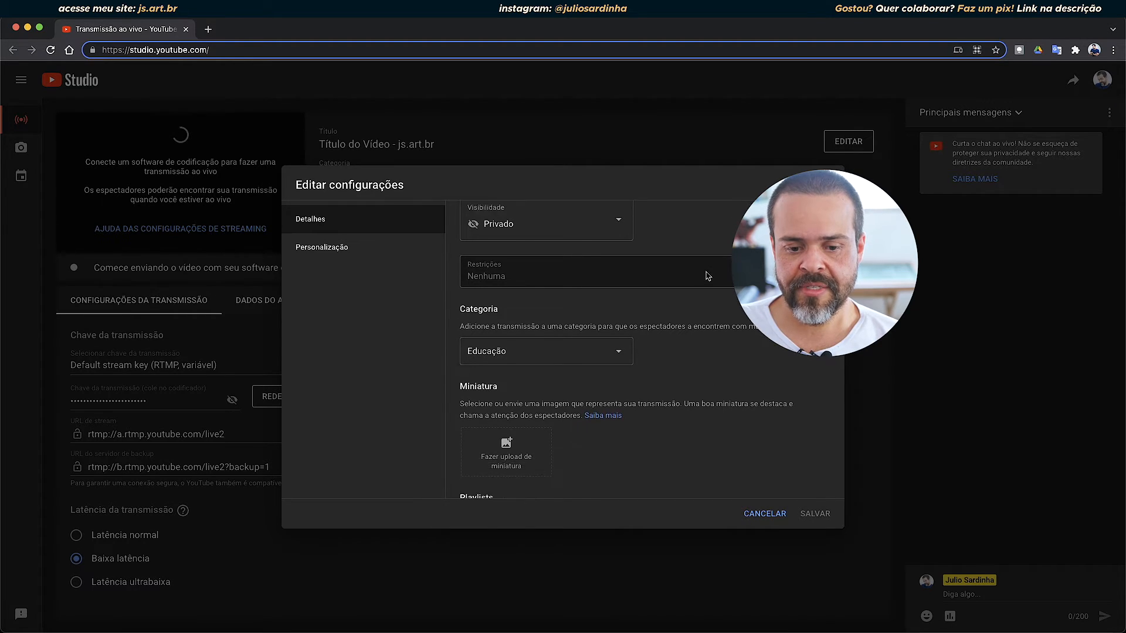
{"action": "scroll", "coordinate": [489, 317], "scroll_direction": "down", "scroll_amount": 1}
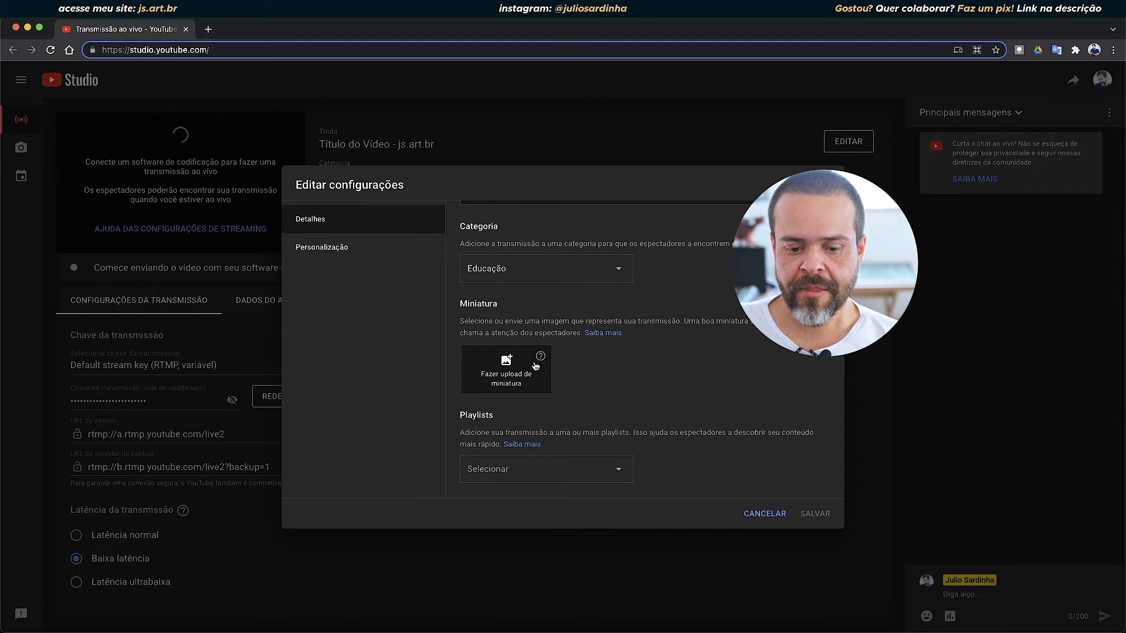
{"action": "scroll", "coordinate": [706, 362], "scroll_direction": "down", "scroll_amount": 3}
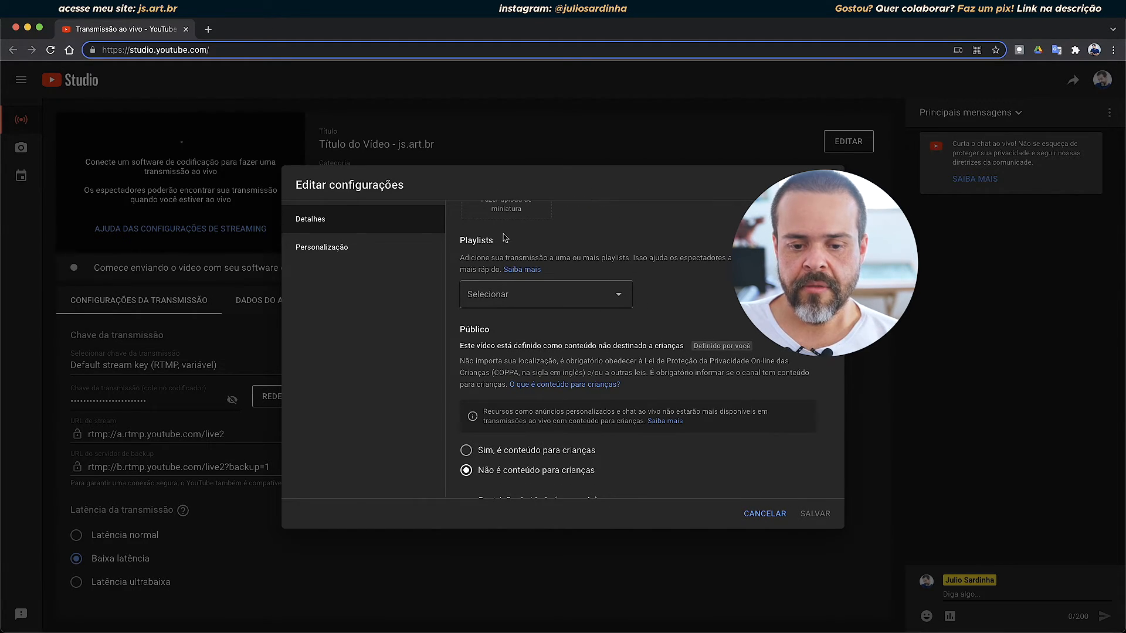
{"action": "scroll", "coordinate": [604, 326], "scroll_direction": "down", "scroll_amount": 2}
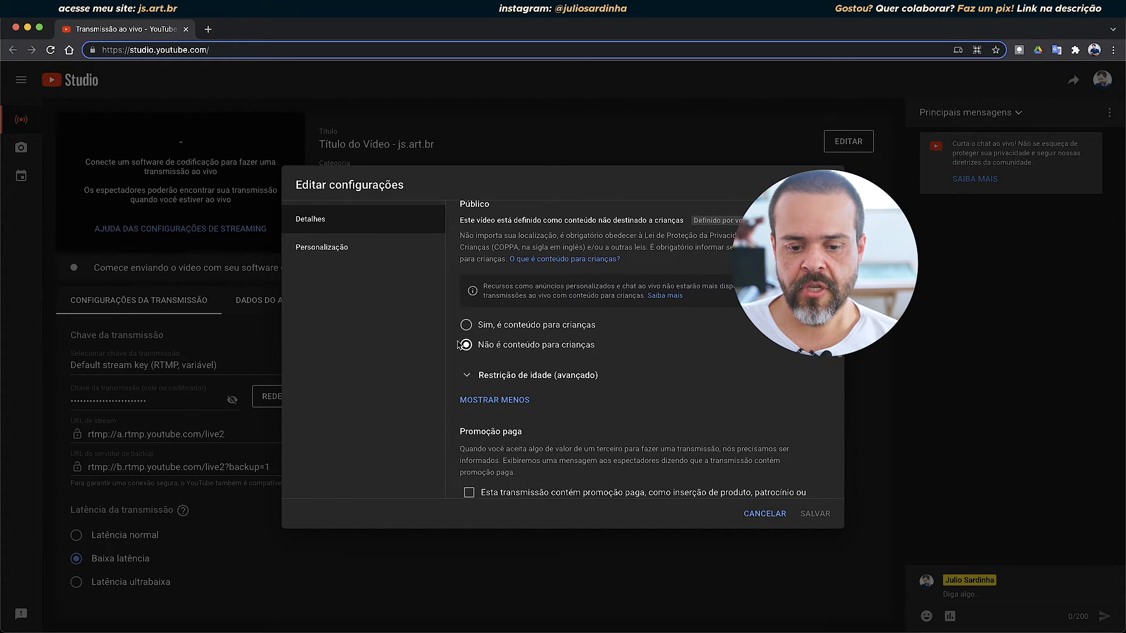
{"action": "left_click", "coordinate": [470, 378]}
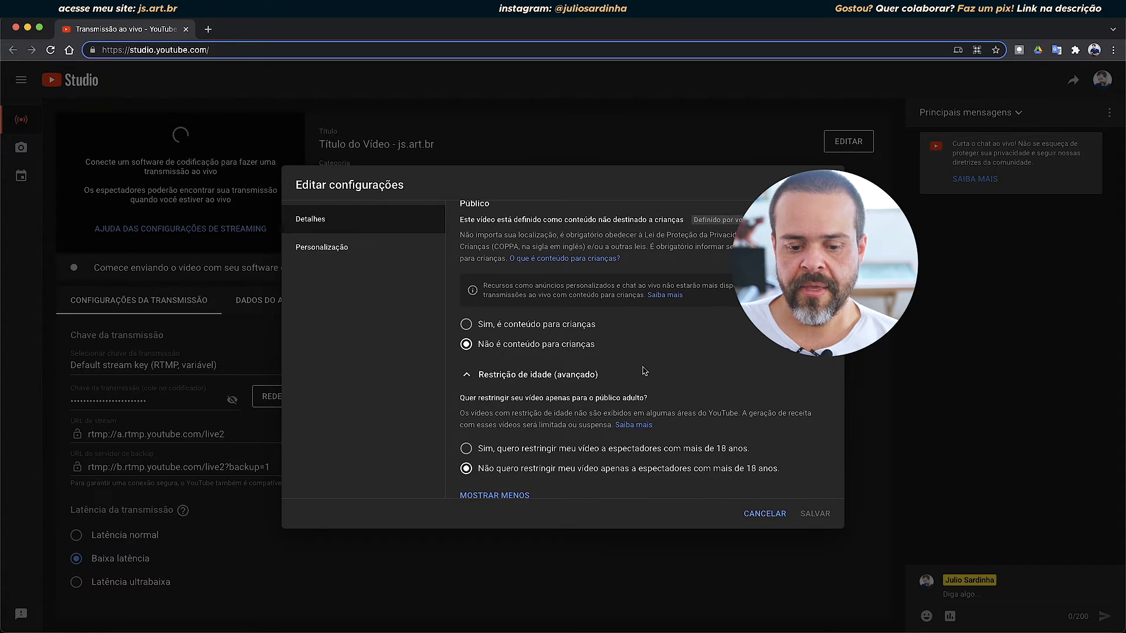
{"action": "scroll", "coordinate": [639, 364], "scroll_direction": "down", "scroll_amount": 3}
{"action": "scroll", "coordinate": [510, 307], "scroll_direction": "up", "scroll_amount": 2}
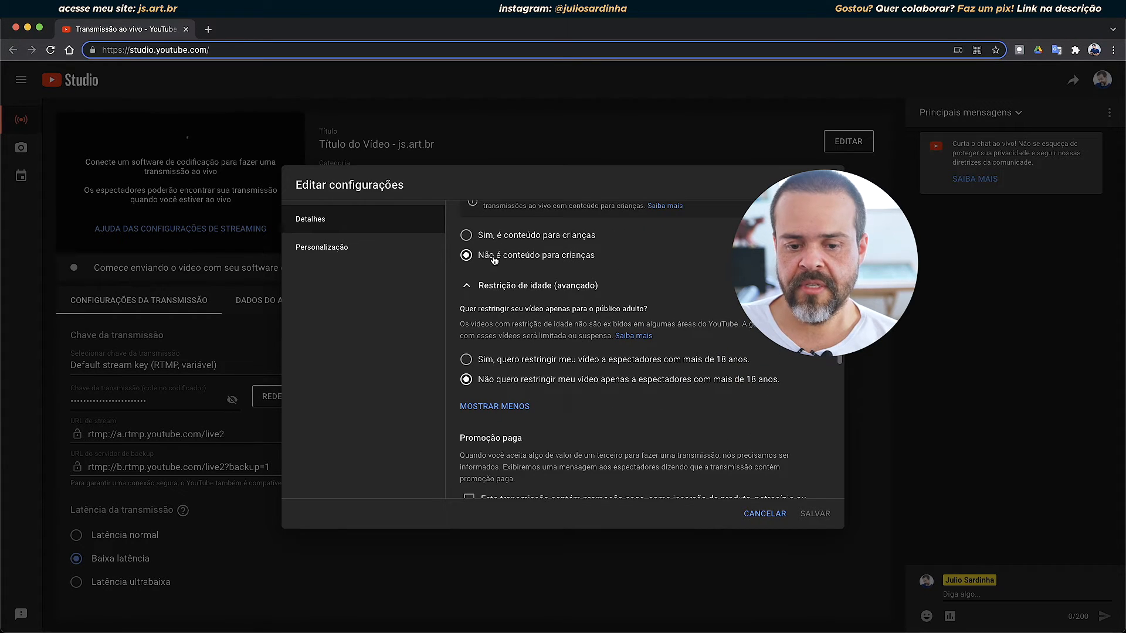
{"action": "scroll", "coordinate": [586, 287], "scroll_direction": "down", "scroll_amount": 1}
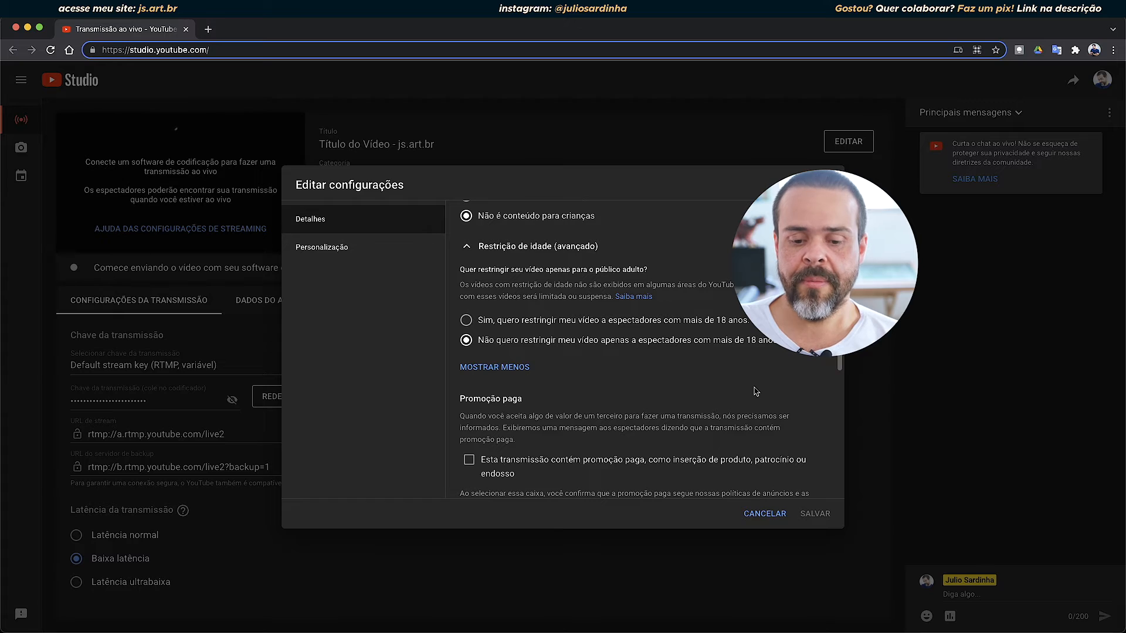
Step: Set the stream's caption certification to "Este conteúdo nunca foi exibido na televisão nos EUA"
{"action": "scroll", "coordinate": [757, 392], "scroll_direction": "down", "scroll_amount": 5}
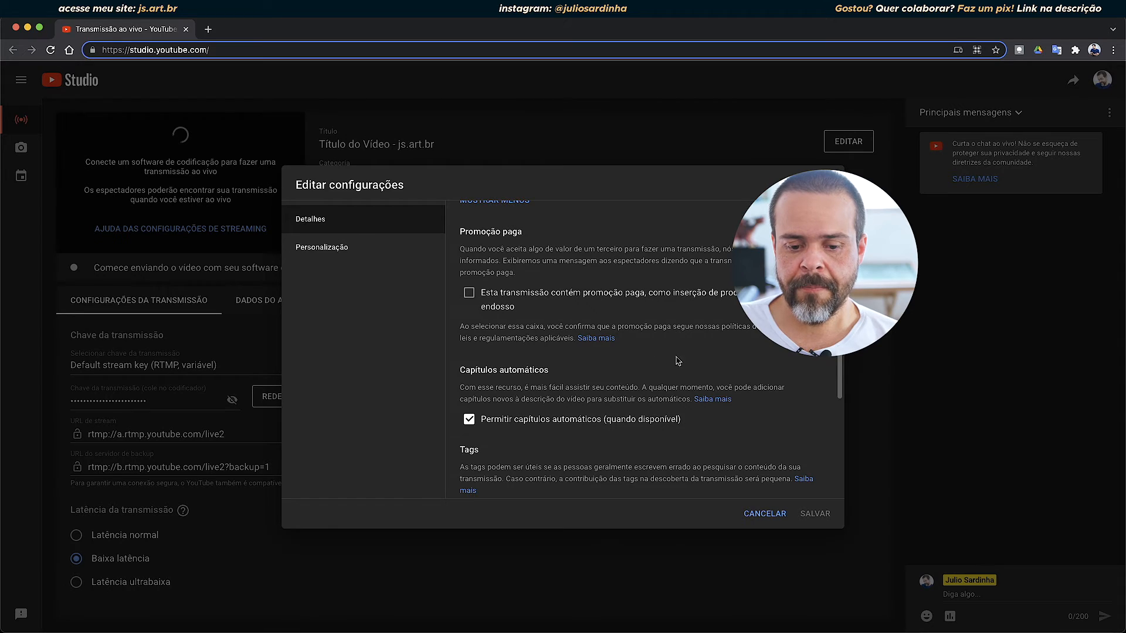
{"action": "scroll", "coordinate": [731, 386], "scroll_direction": "down", "scroll_amount": 3}
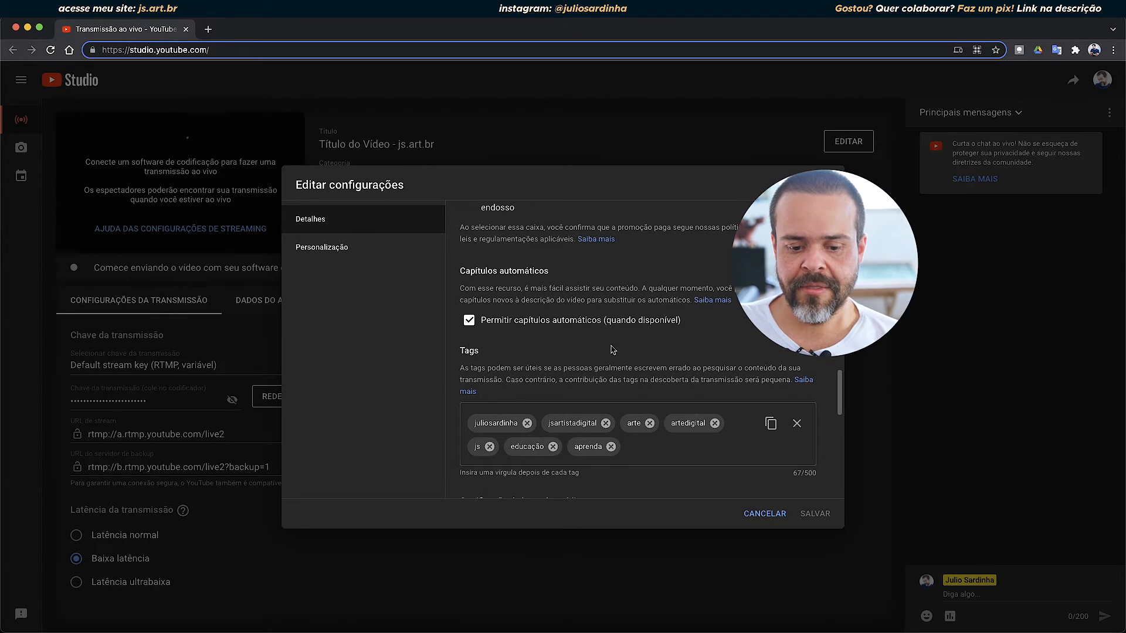
{"action": "scroll", "coordinate": [551, 340], "scroll_direction": "down", "scroll_amount": 3}
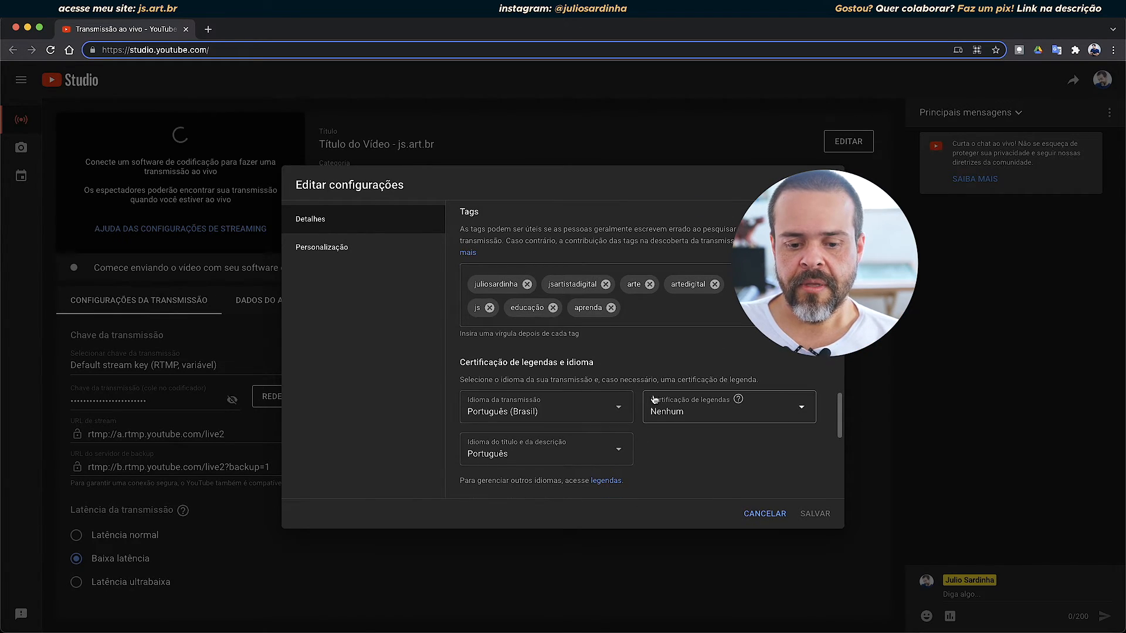
{"action": "scroll", "coordinate": [648, 395], "scroll_direction": "down", "scroll_amount": 3}
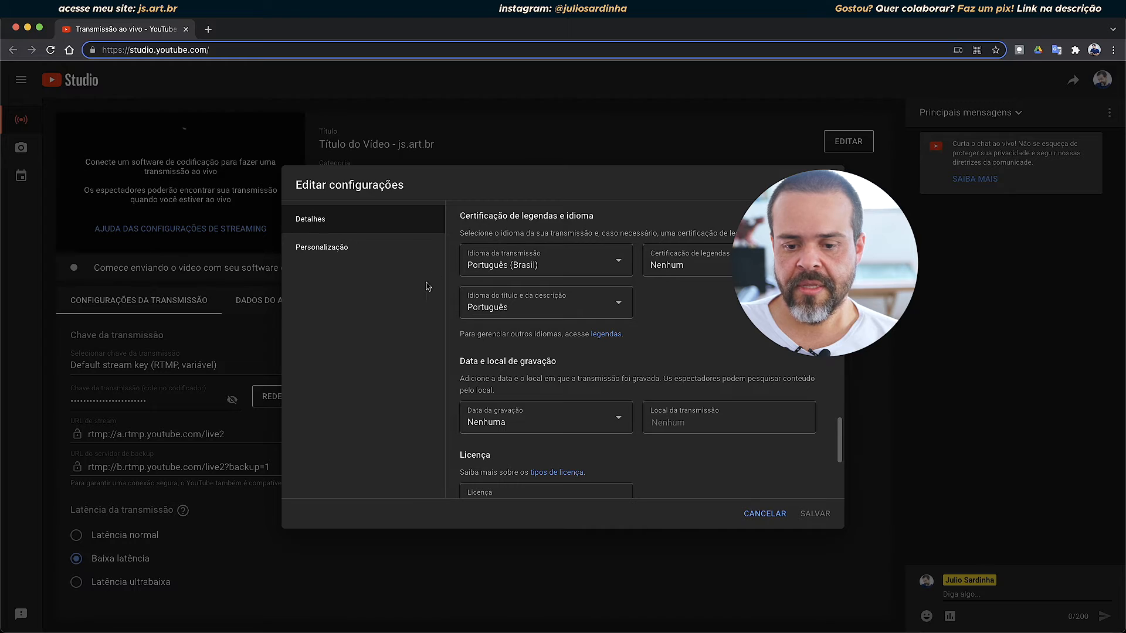
{"action": "left_click", "coordinate": [679, 266]}
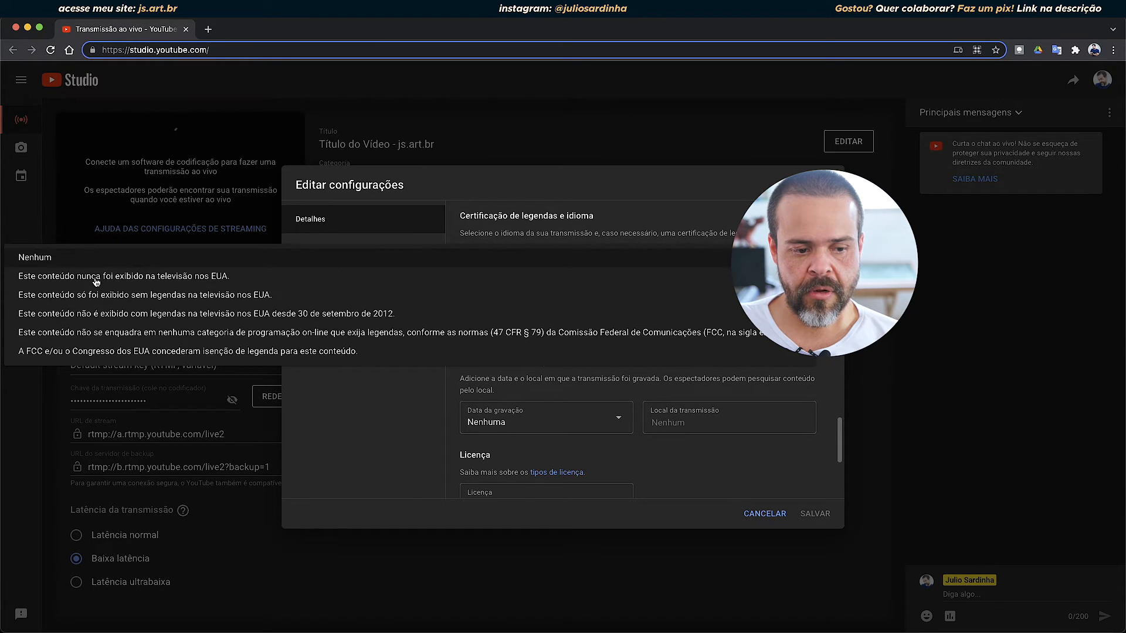
{"action": "left_click", "coordinate": [61, 278]}
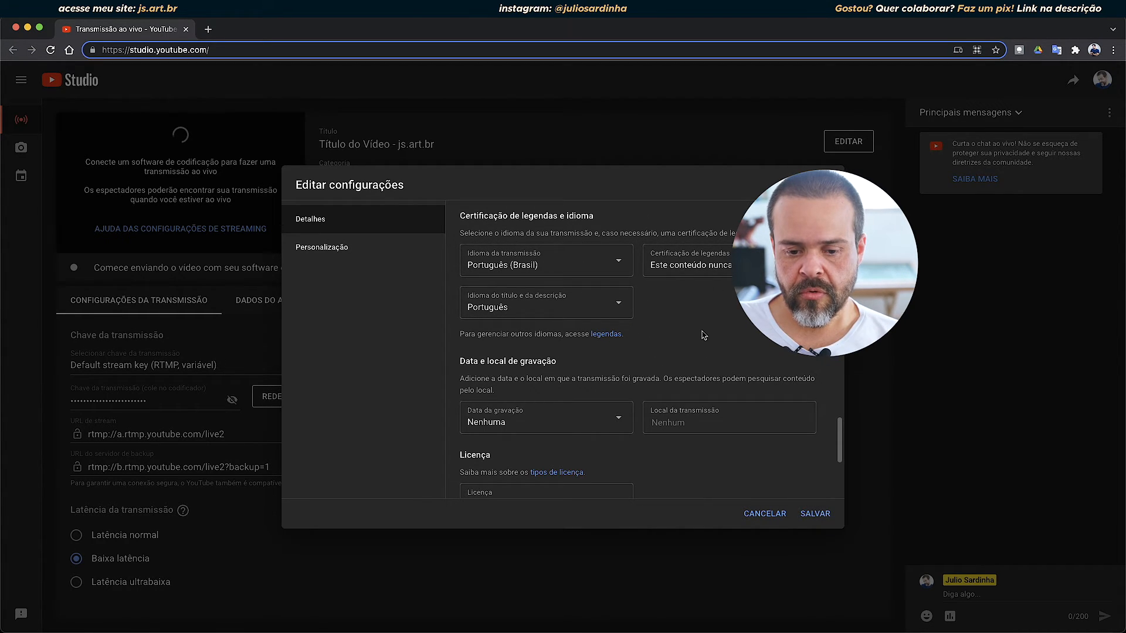
Step: Review the recording date, licence types, embedding, comment and rating options in the stream's details
{"action": "scroll", "coordinate": [700, 335], "scroll_direction": "down", "scroll_amount": 2}
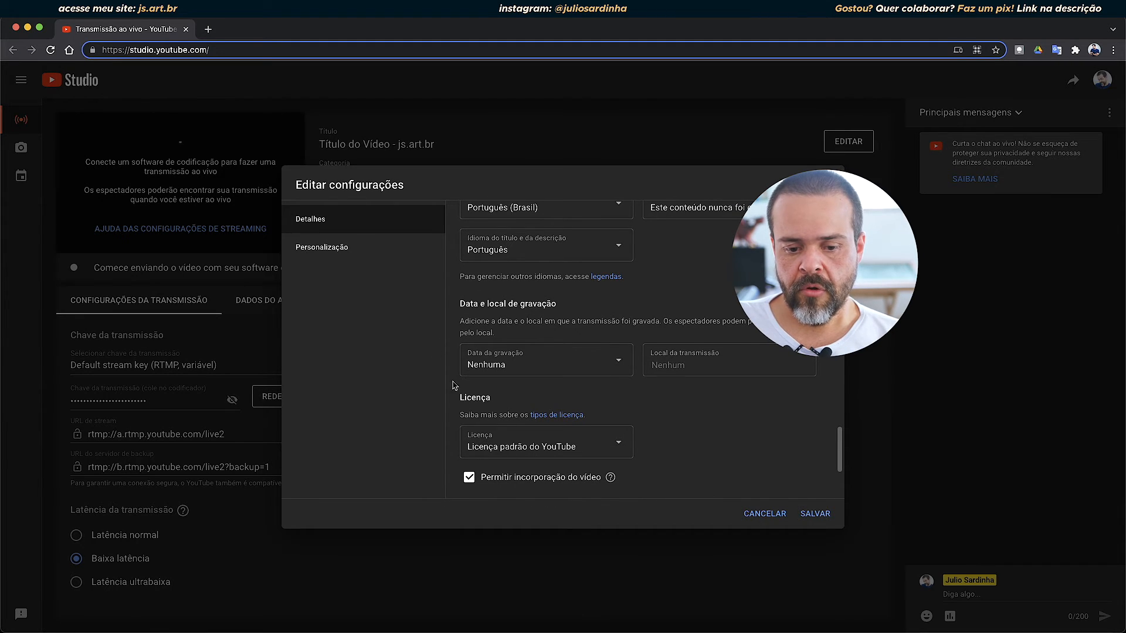
{"action": "scroll", "coordinate": [715, 366], "scroll_direction": "down", "scroll_amount": 2}
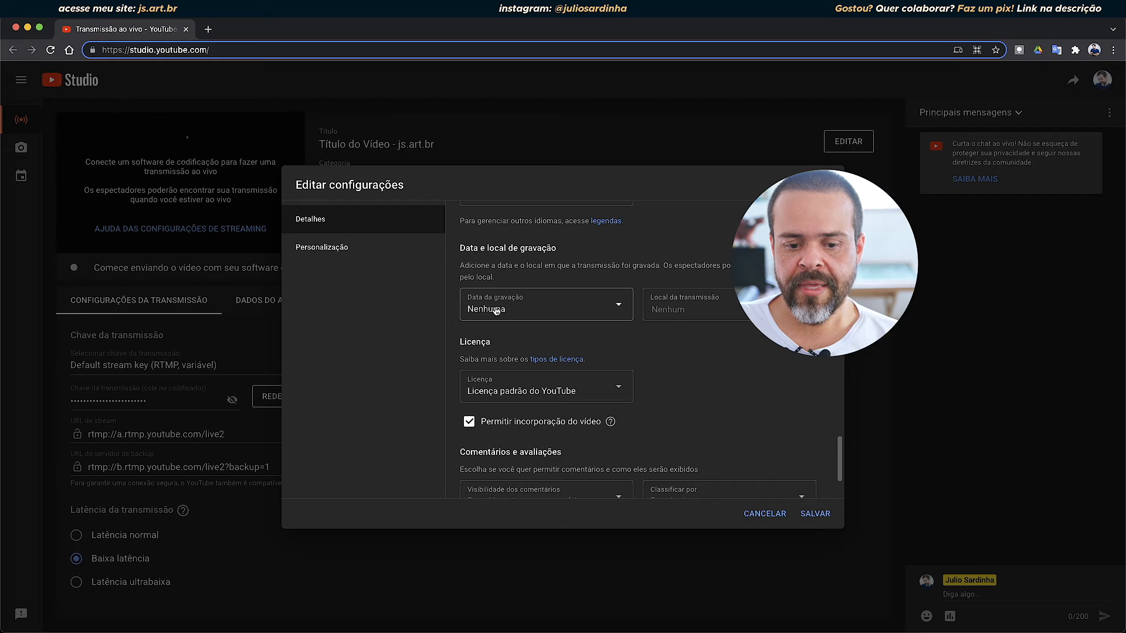
{"action": "scroll", "coordinate": [715, 334], "scroll_direction": "down", "scroll_amount": 3}
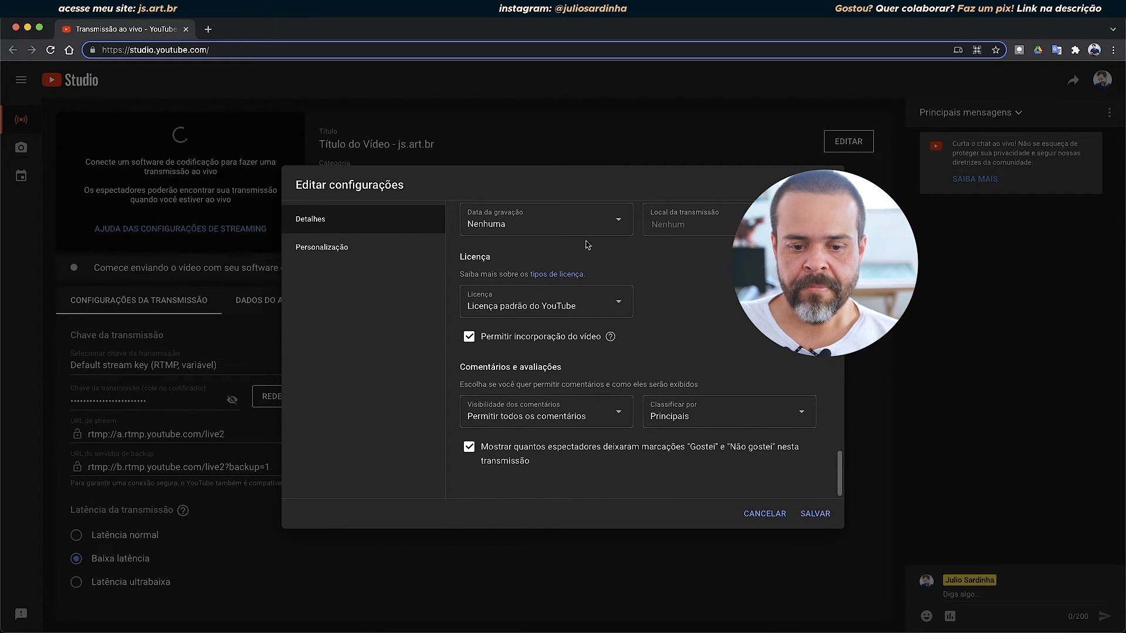
{"action": "left_click", "coordinate": [563, 306]}
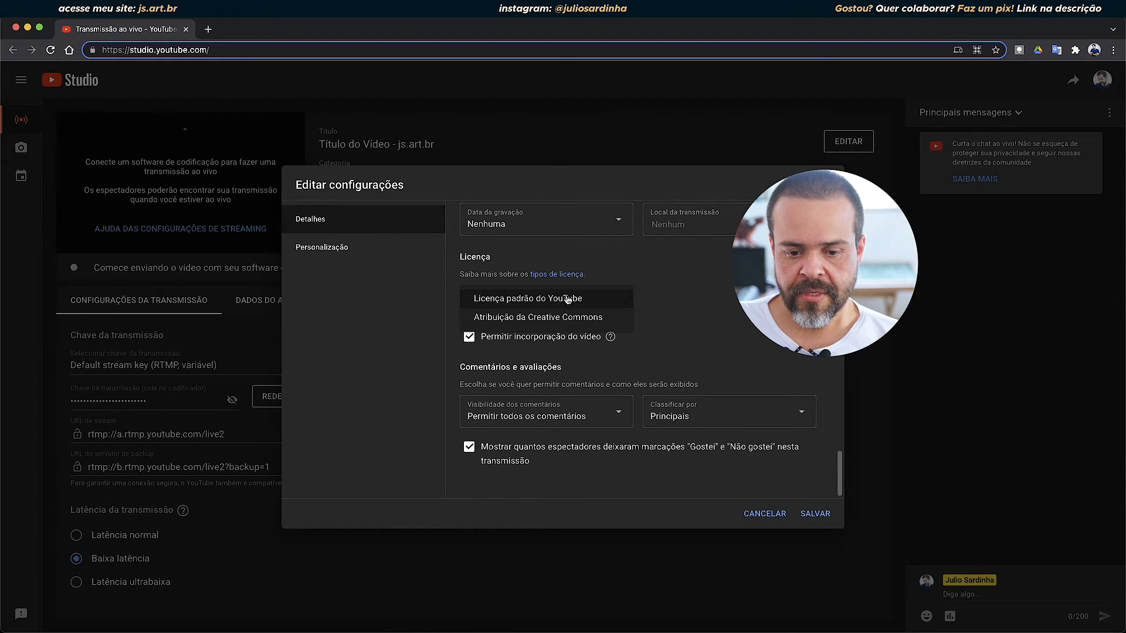
{"action": "left_click", "coordinate": [719, 277]}
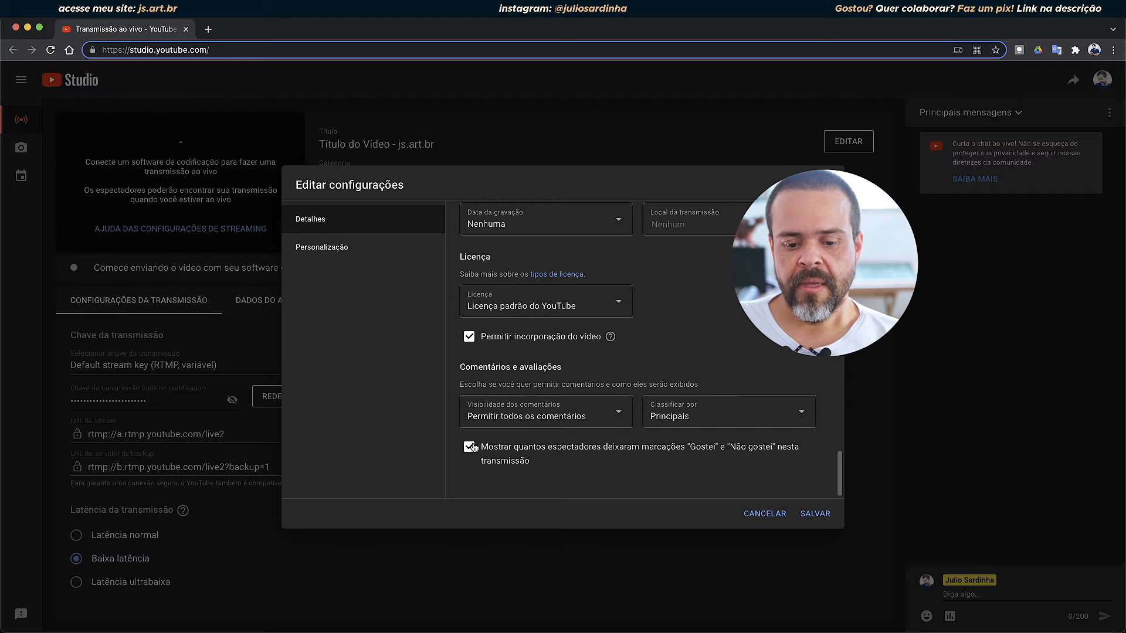
Step: Review the live chat customization options, try the chat restriction mode on and off, and save the stream's settings
{"action": "left_click", "coordinate": [338, 240]}
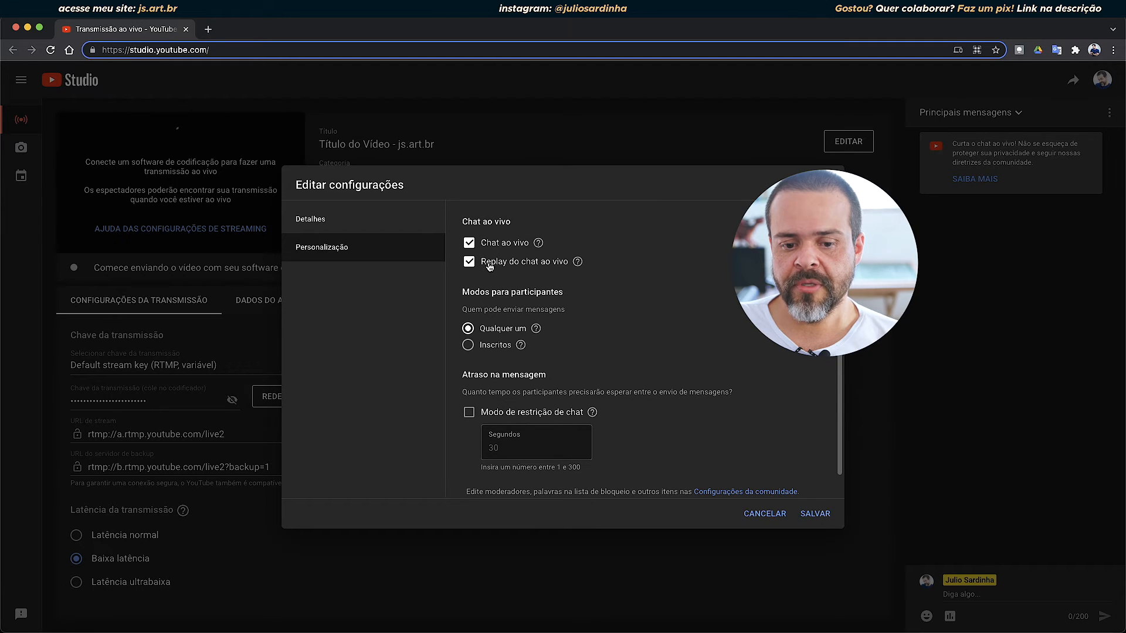
{"action": "mouse_move", "coordinate": [574, 267]}
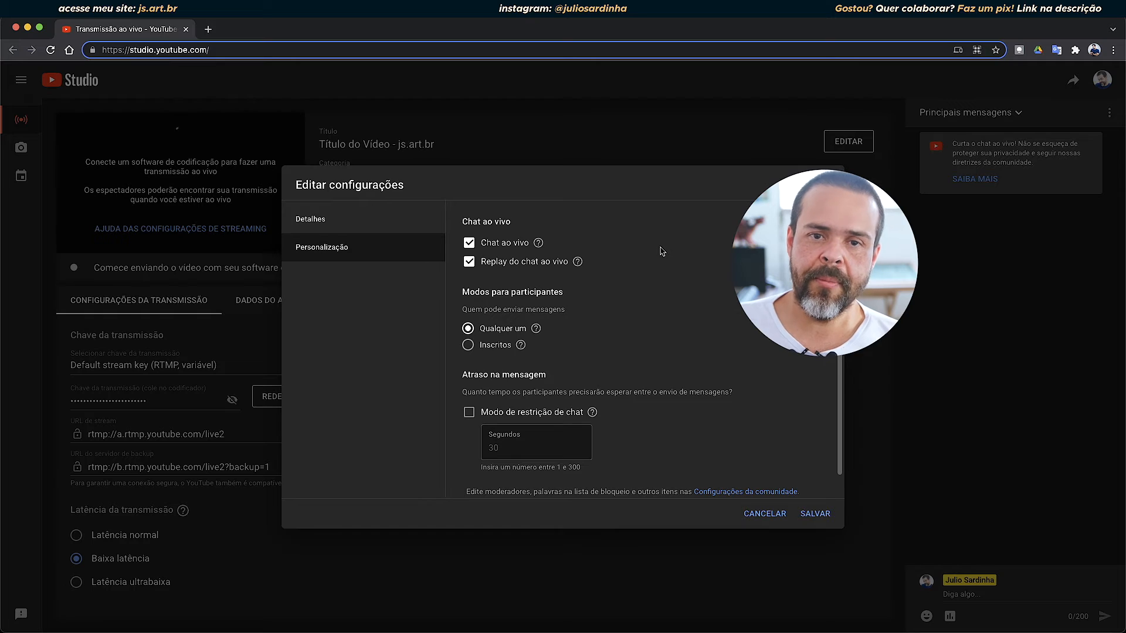
{"action": "scroll", "coordinate": [675, 273], "scroll_direction": "down", "scroll_amount": 1}
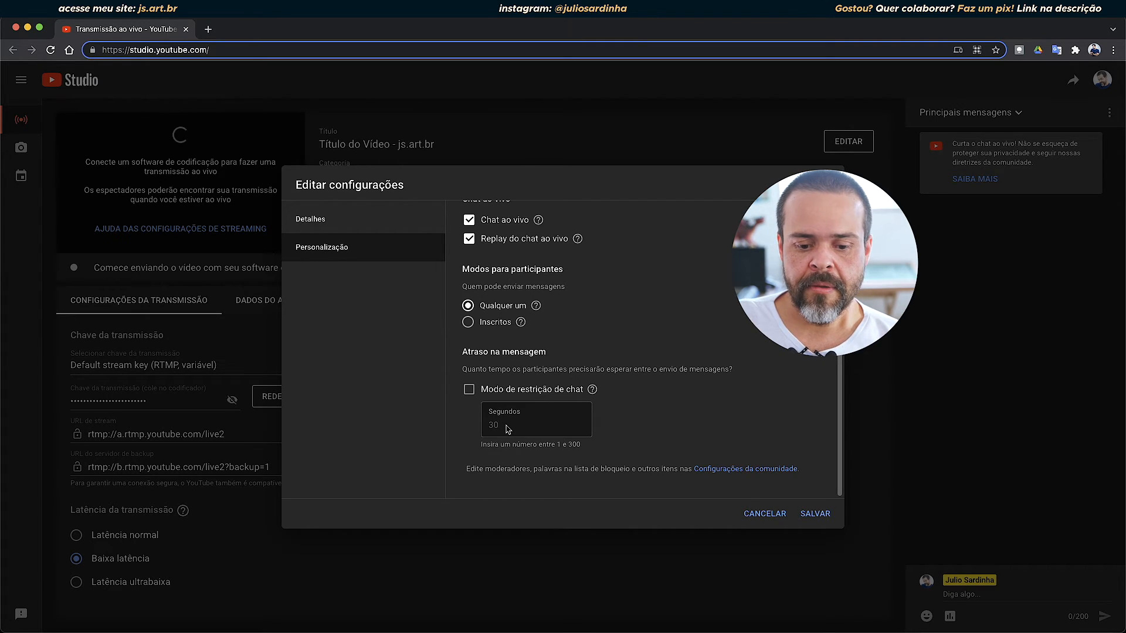
{"action": "left_click", "coordinate": [469, 389]}
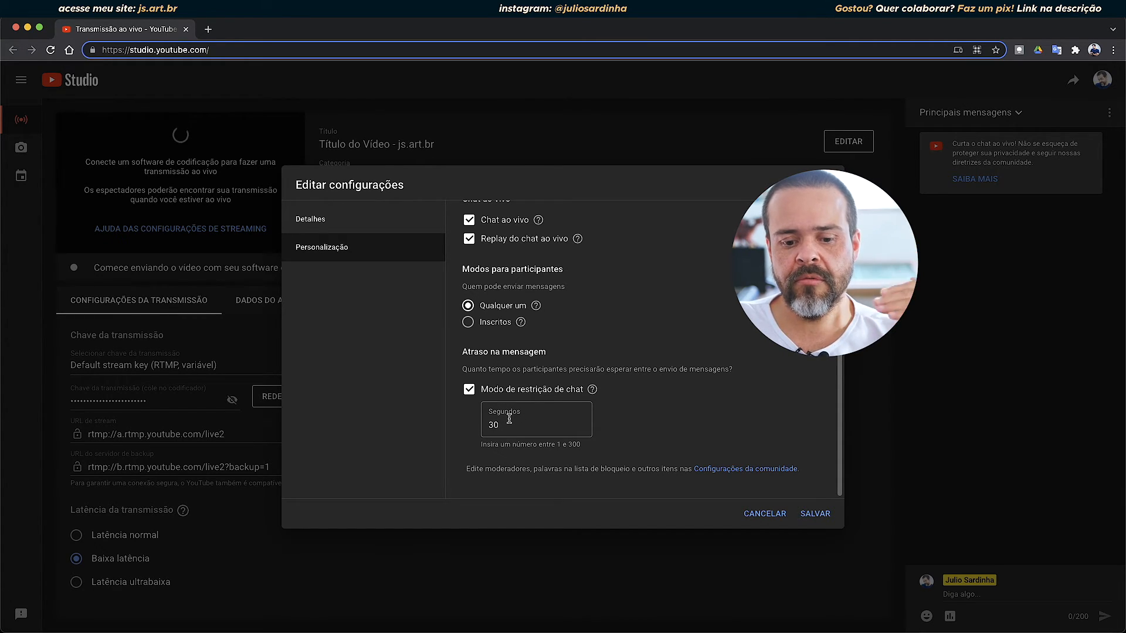
{"action": "left_click", "coordinate": [469, 389]}
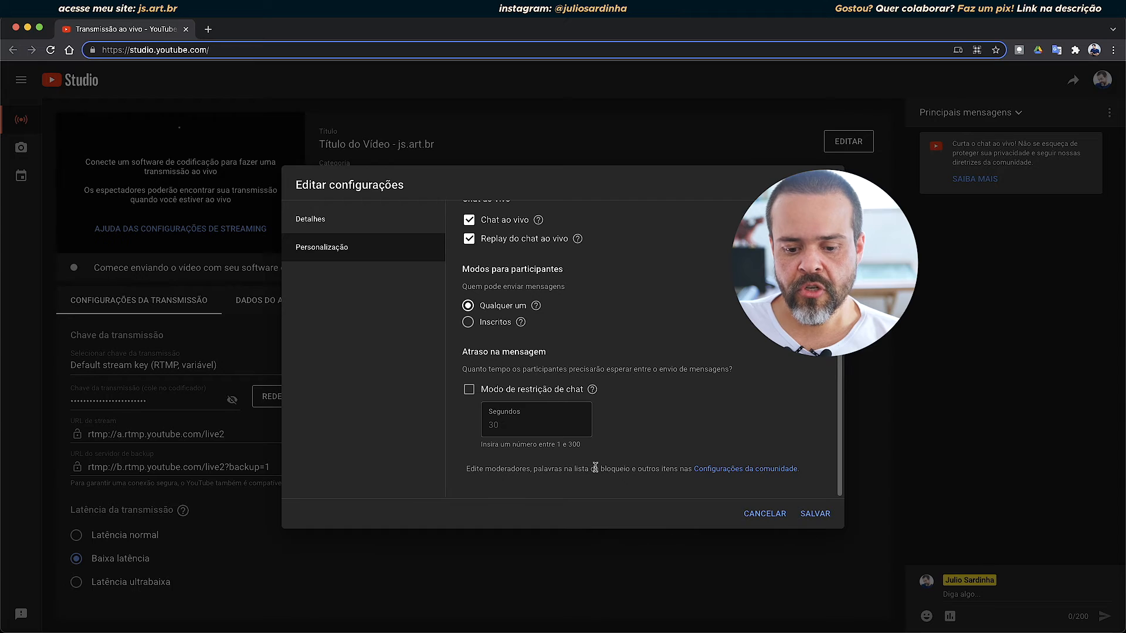
{"action": "left_click_drag", "start_coordinate": [630, 468], "coordinate": [531, 467]}
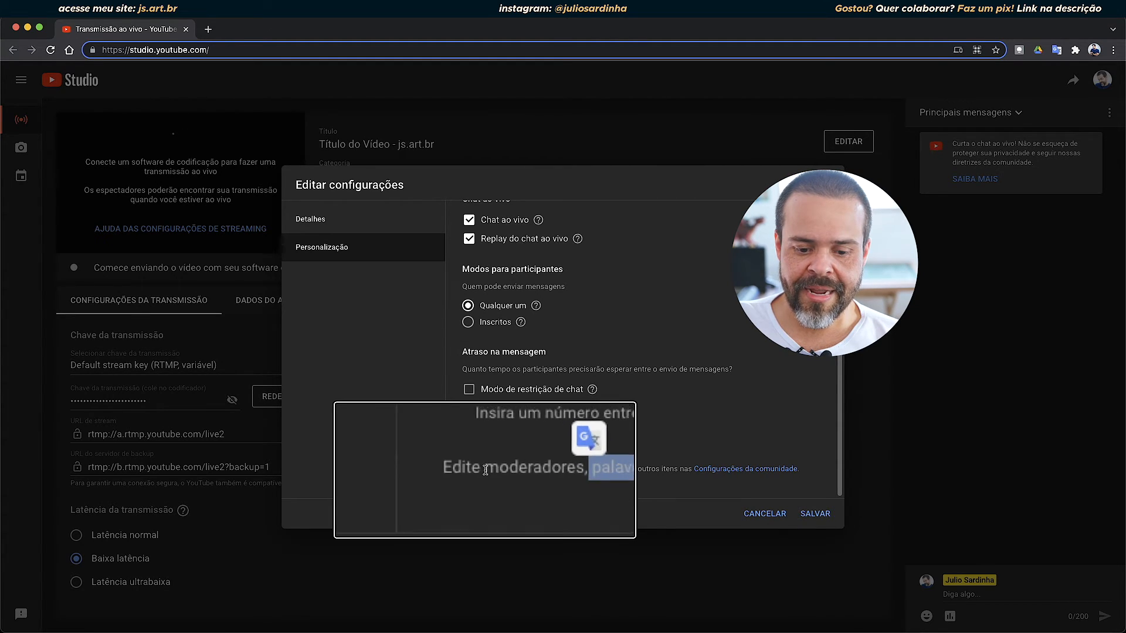
{"action": "left_click", "coordinate": [638, 468]}
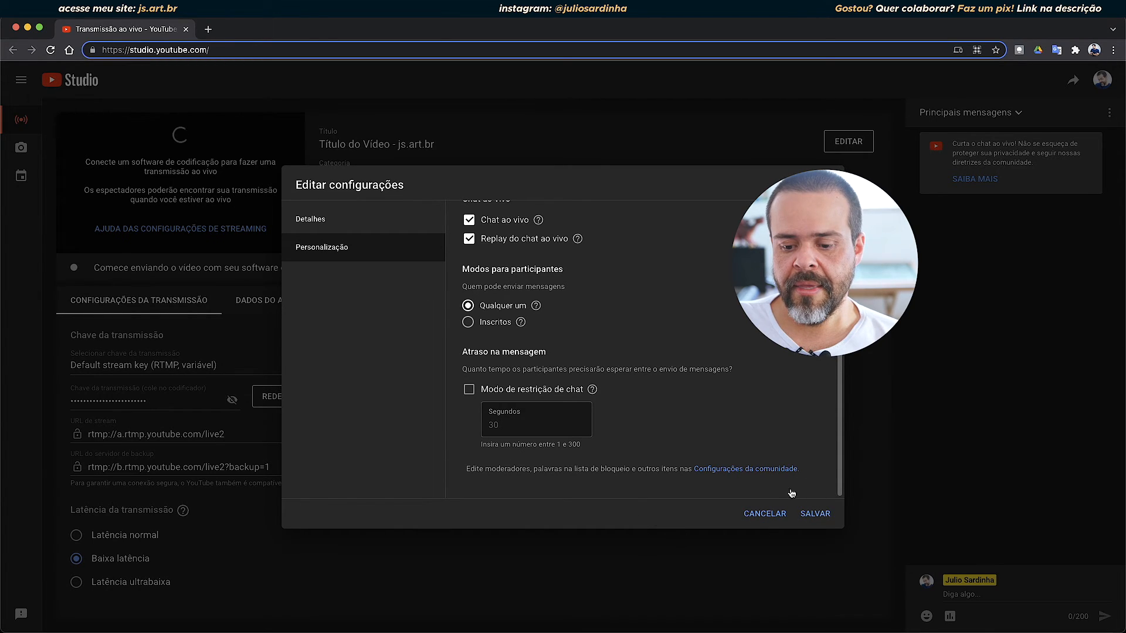
{"action": "left_click", "coordinate": [824, 515]}
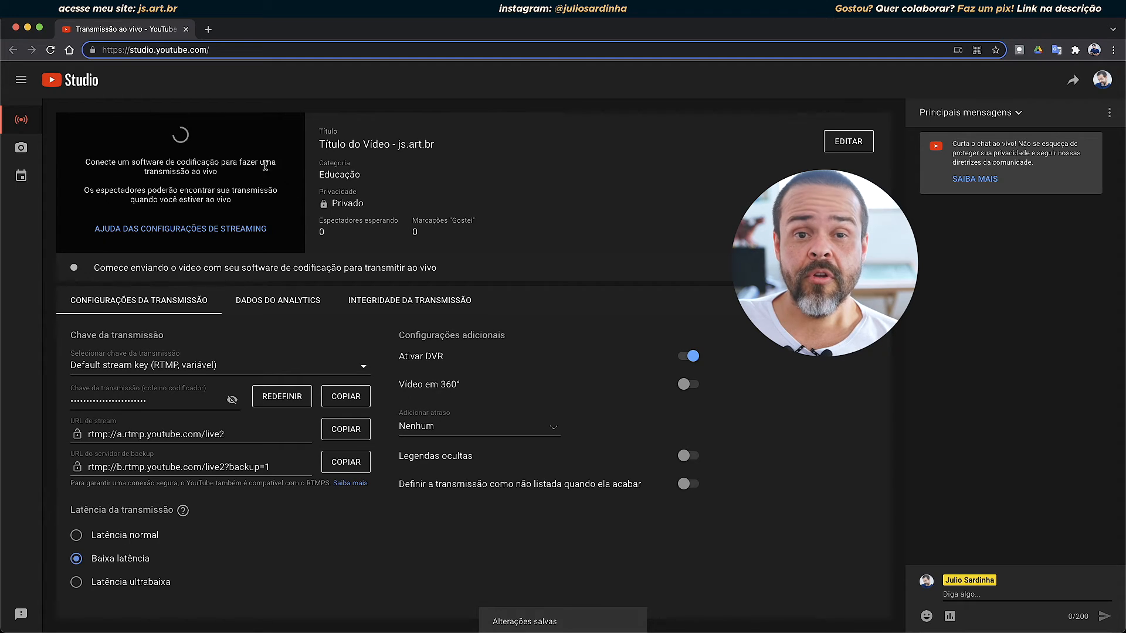
Step: Reopen the stream's settings to check the visibility option and close them without changes
{"action": "left_click", "coordinate": [859, 144]}
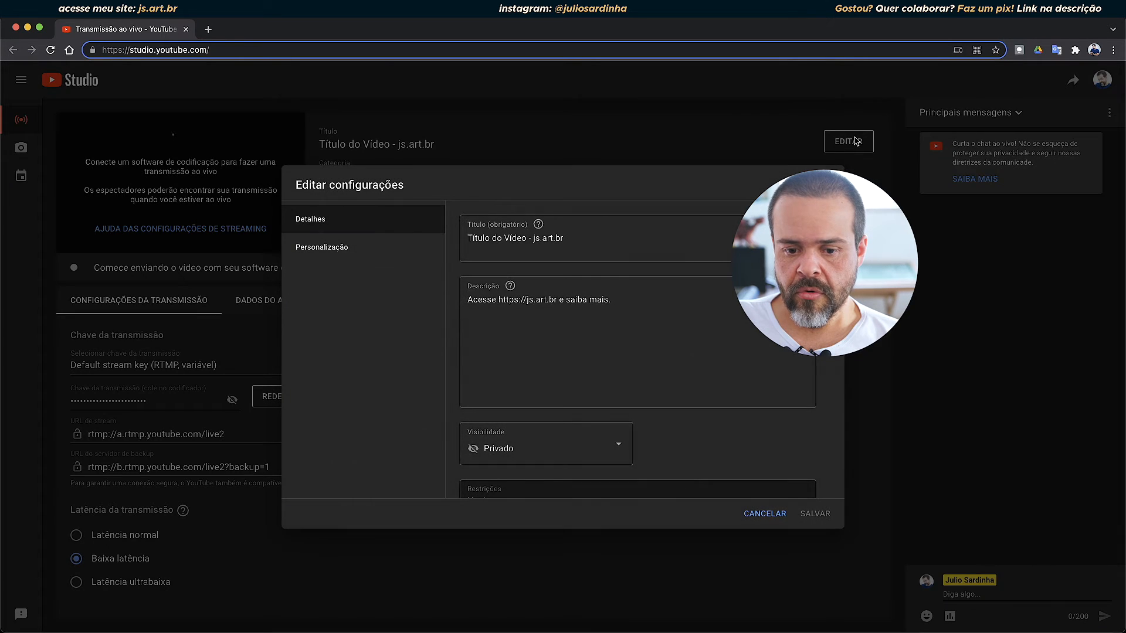
{"action": "scroll", "coordinate": [587, 360], "scroll_direction": "down", "scroll_amount": 2}
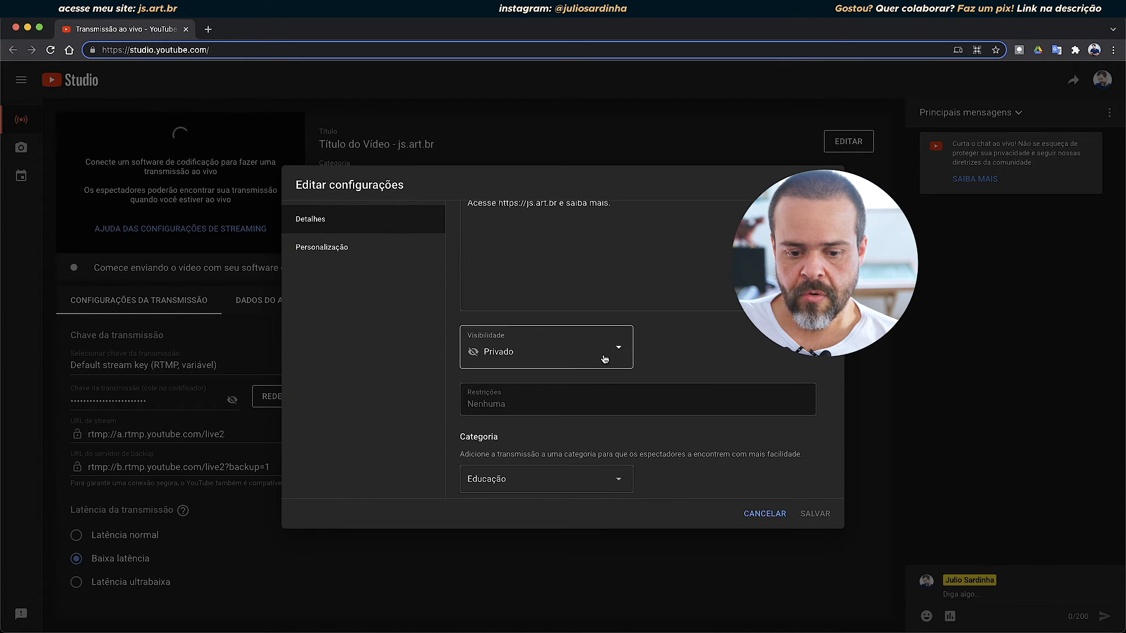
{"action": "left_click", "coordinate": [765, 513]}
Step: Copy the default stream key from YouTube Studio, replace the Chave de transmissão in OBS with it, and confirm the settings
{"action": "key", "text": "super+Tab"}
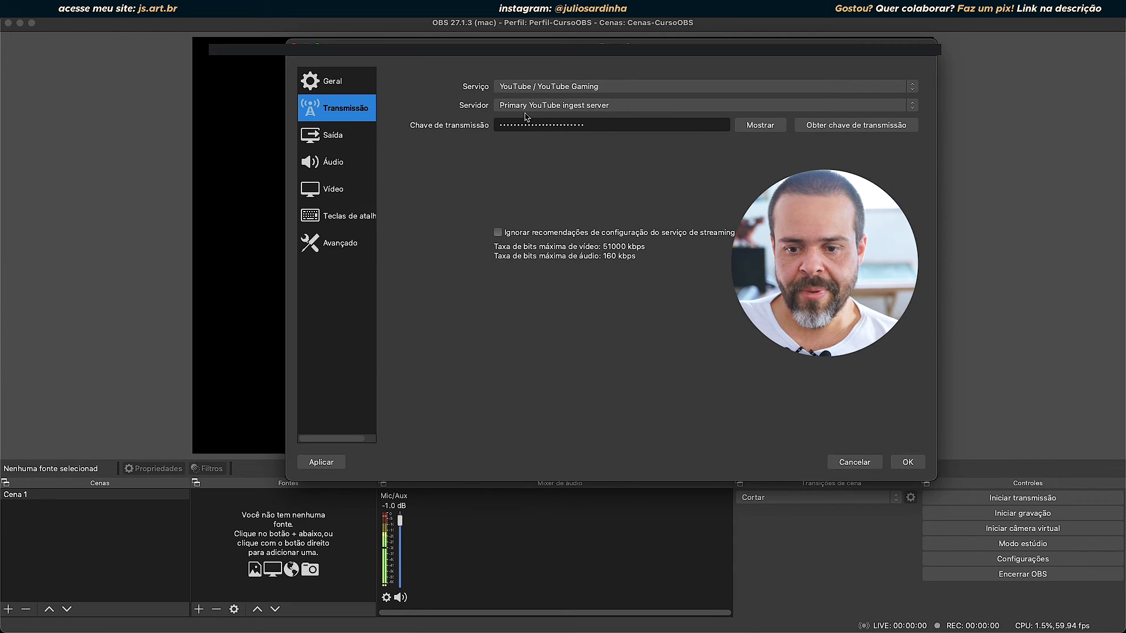
{"action": "key", "text": "super+Tab"}
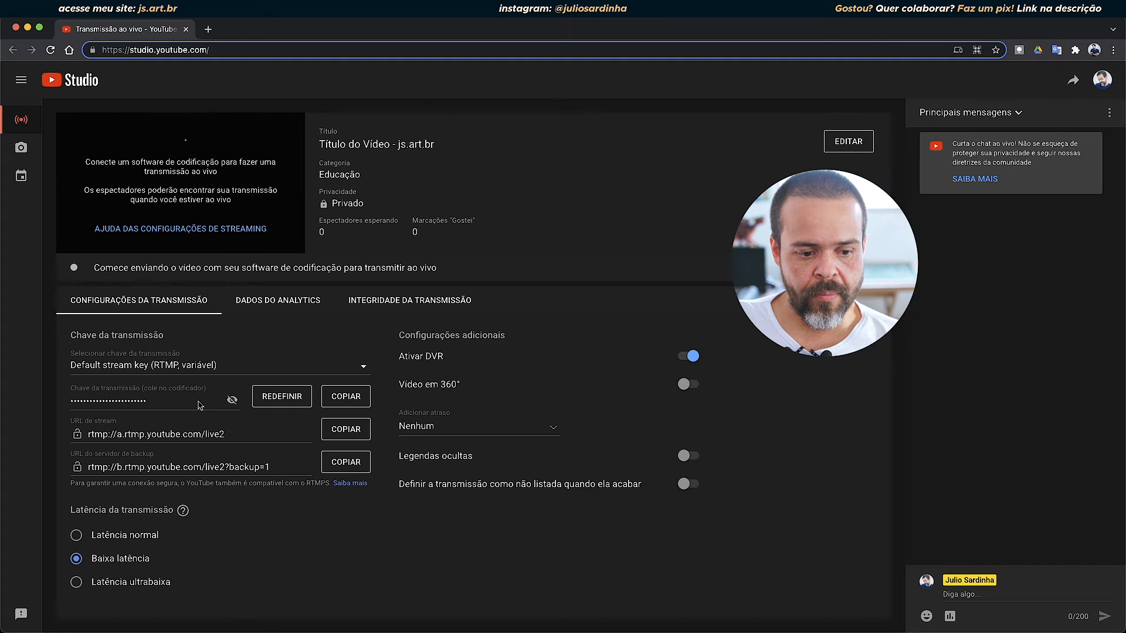
{"action": "left_click", "coordinate": [333, 399]}
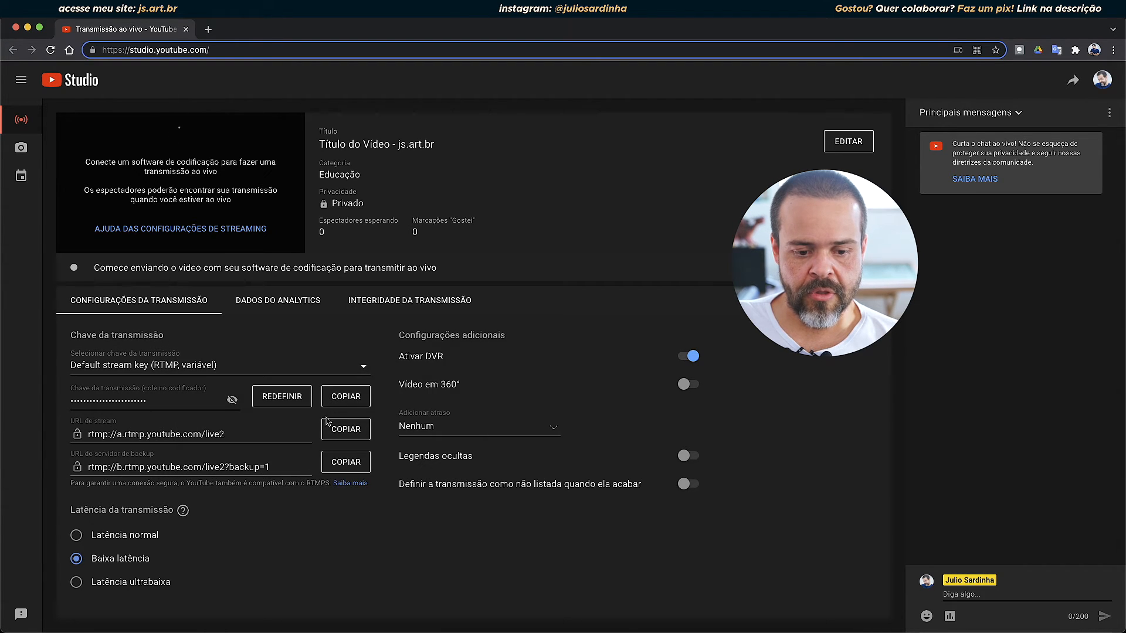
{"action": "key", "text": "super+Tab"}
{"action": "left_click_drag", "start_coordinate": [604, 124], "coordinate": [432, 122]}
{"action": "key", "text": "BackSpace"}
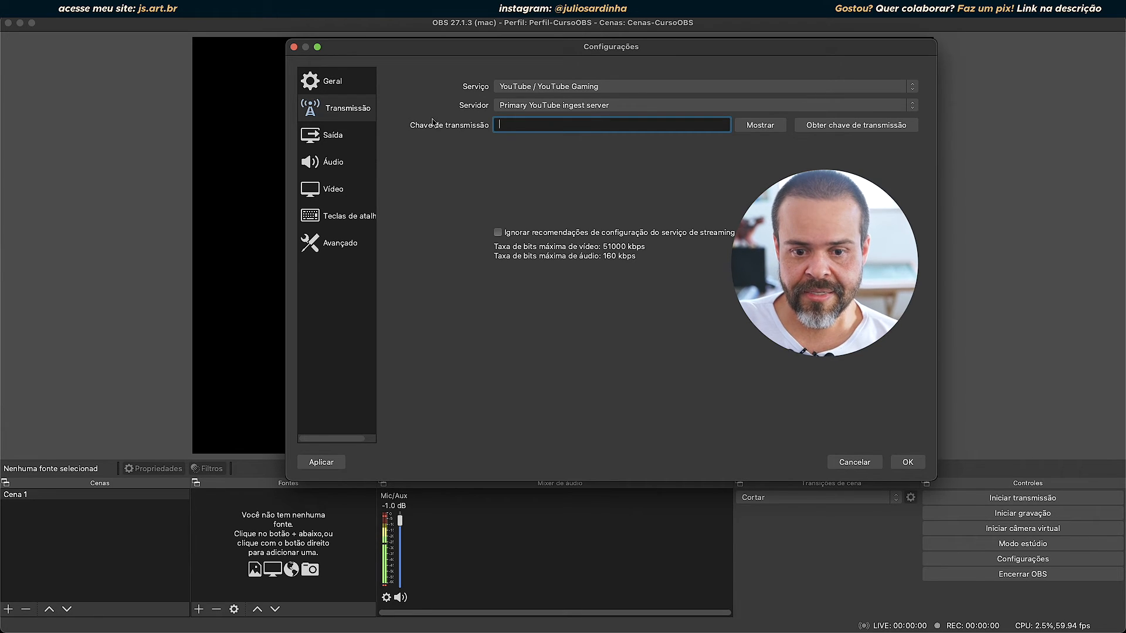
{"action": "key", "text": "super+v"}
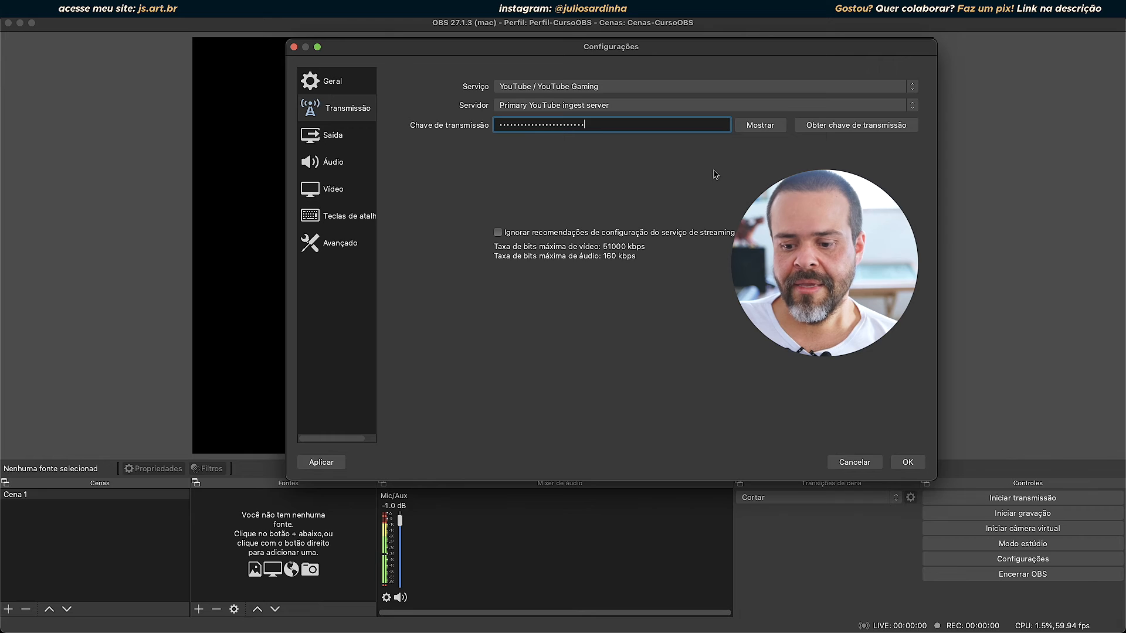
{"action": "left_click", "coordinate": [909, 462]}
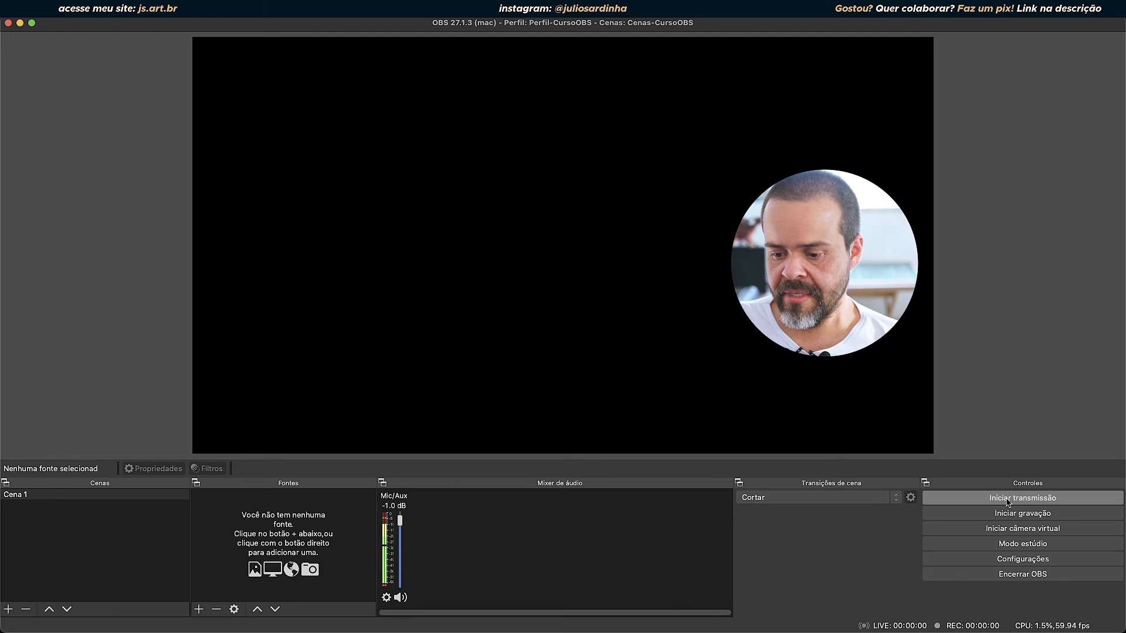
Step: Start the transmission in OBS despite the missing video source, and check the stream's integrity and analytics in YouTube Studio
{"action": "left_click", "coordinate": [1008, 503]}
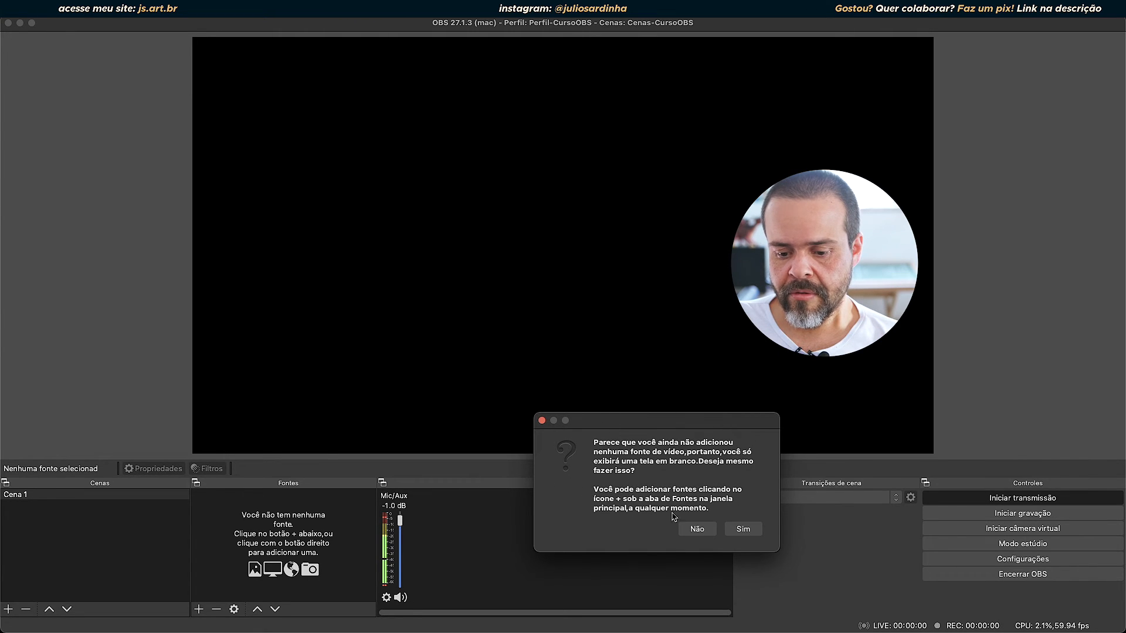
{"action": "left_click", "coordinate": [748, 532]}
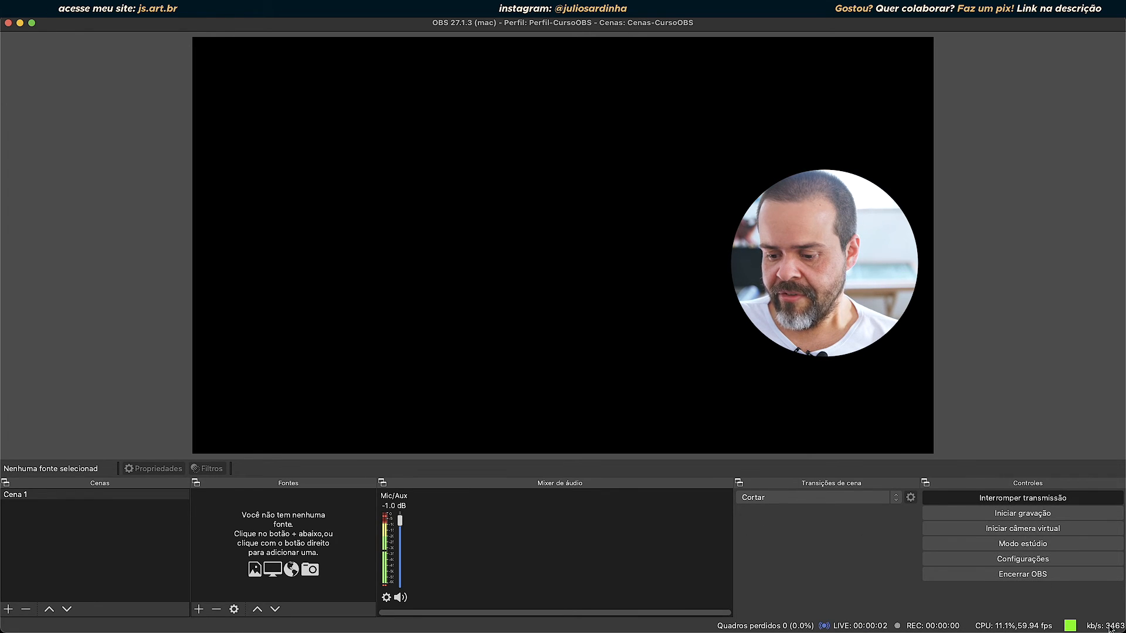
{"action": "key", "text": "super+Tab"}
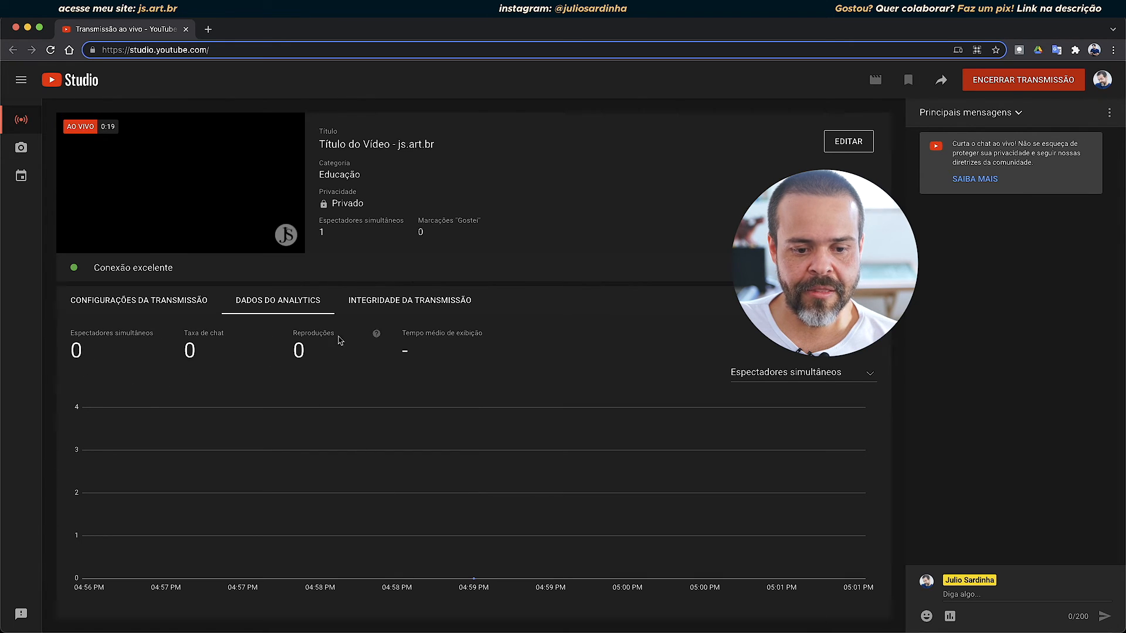
{"action": "left_click", "coordinate": [409, 301]}
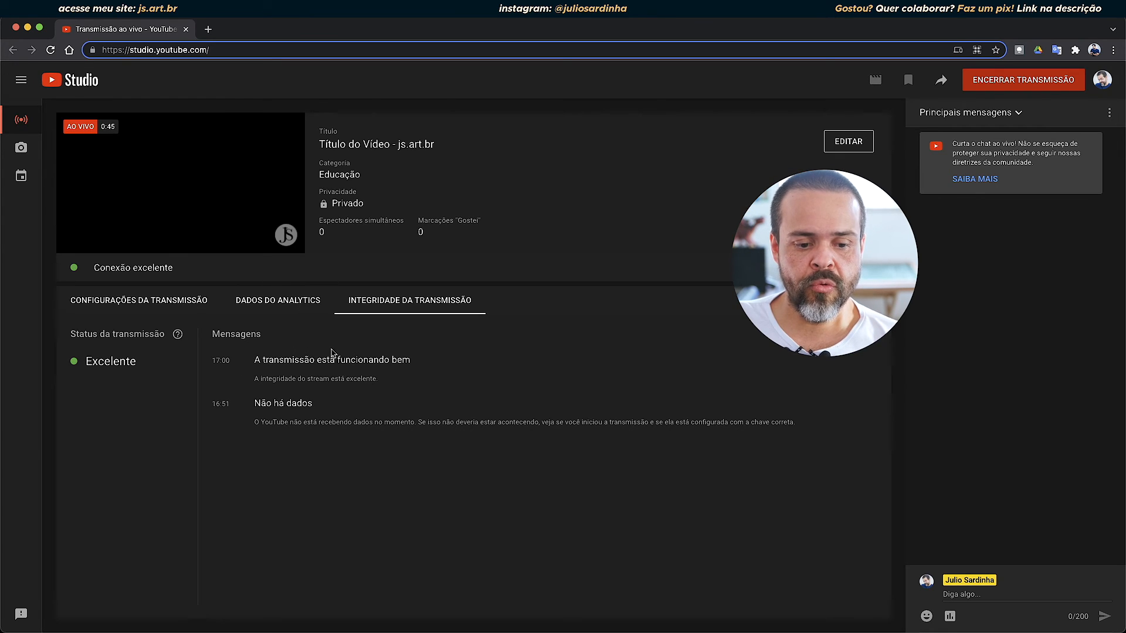
{"action": "left_click", "coordinate": [275, 308]}
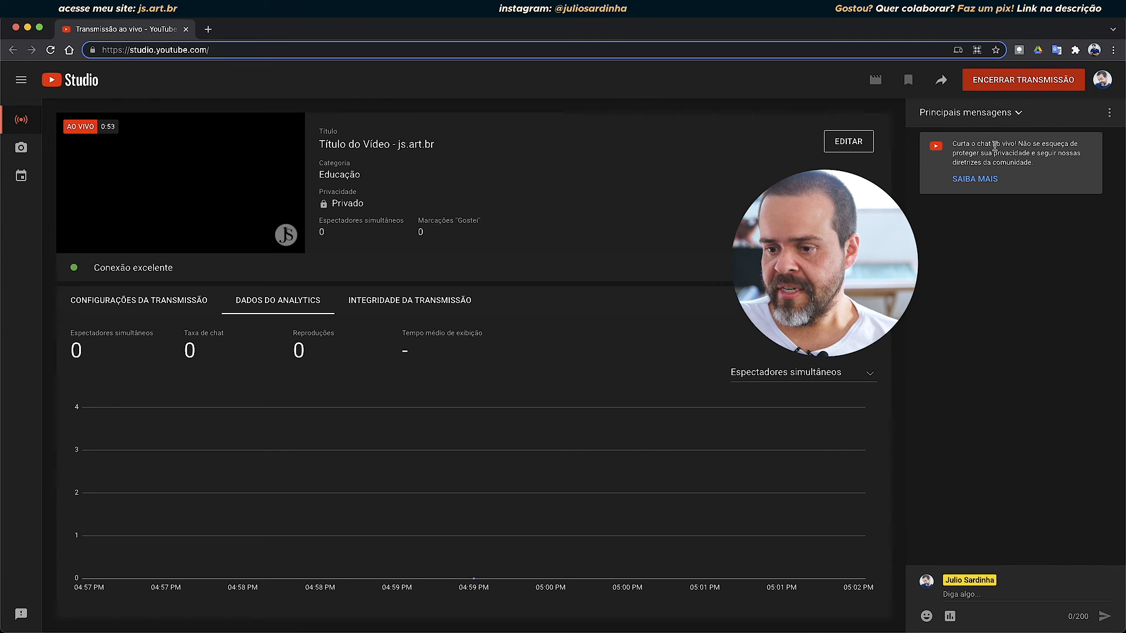
Step: Look at the chat's poll option and switch the chat view to Chat ao vivo
{"action": "left_click", "coordinate": [950, 617]}
{"action": "left_click", "coordinate": [1113, 444]}
{"action": "left_click", "coordinate": [1009, 112]}
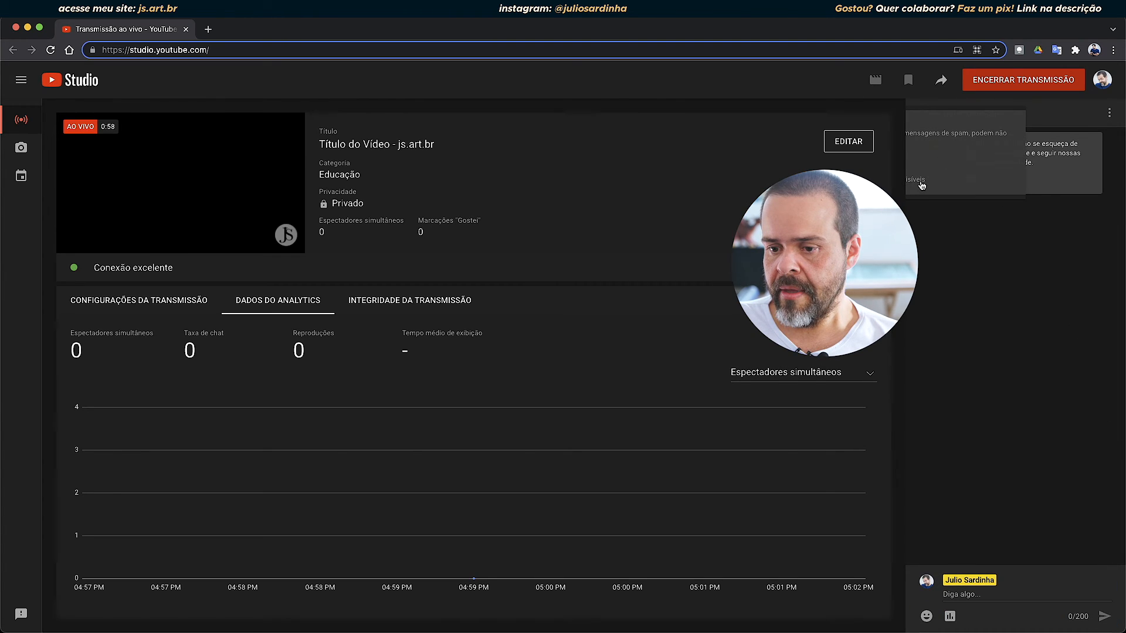
{"action": "left_click", "coordinate": [965, 170]}
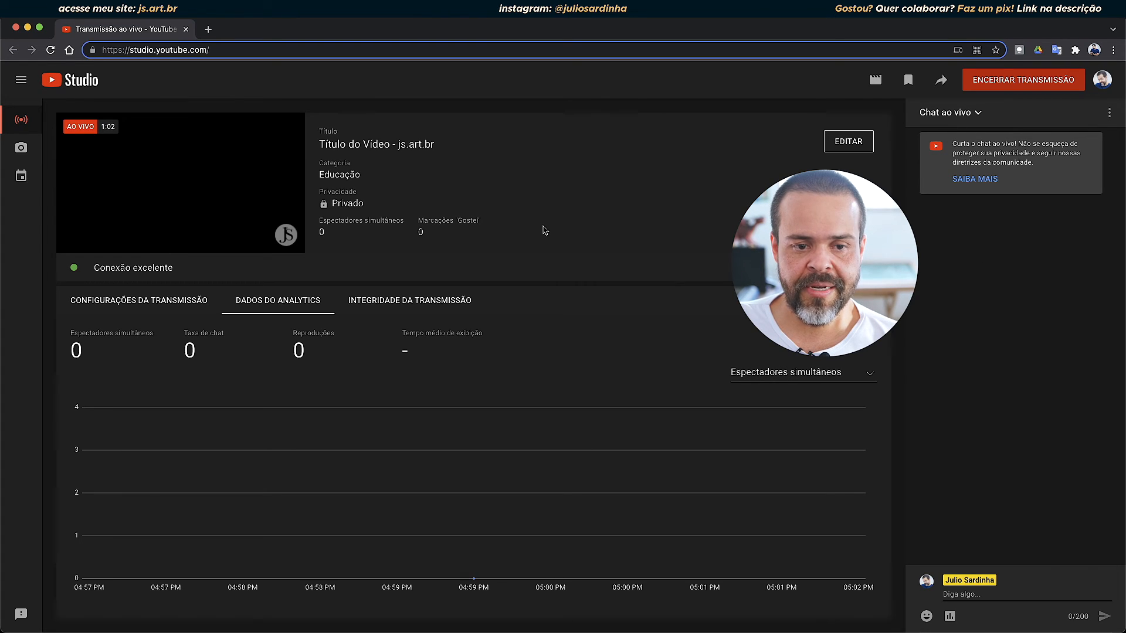
Step: Switch to OBS, review the Transmissão, Saída and Vídeo settings while live, and close them without changes
{"action": "key", "text": "super+Tab"}
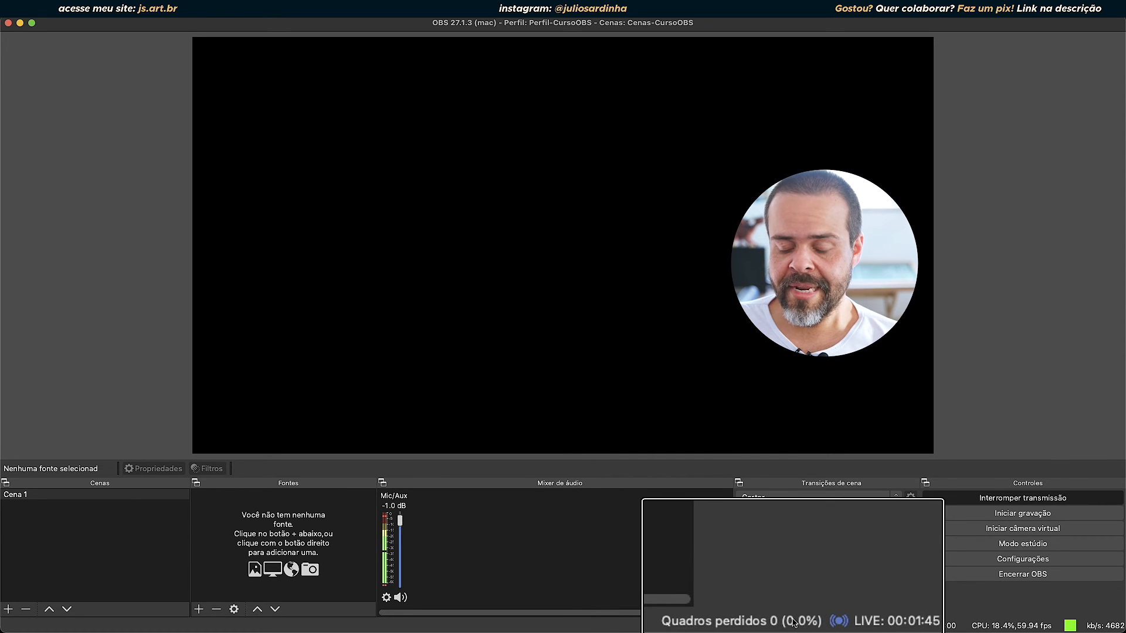
{"action": "left_click", "coordinate": [985, 562]}
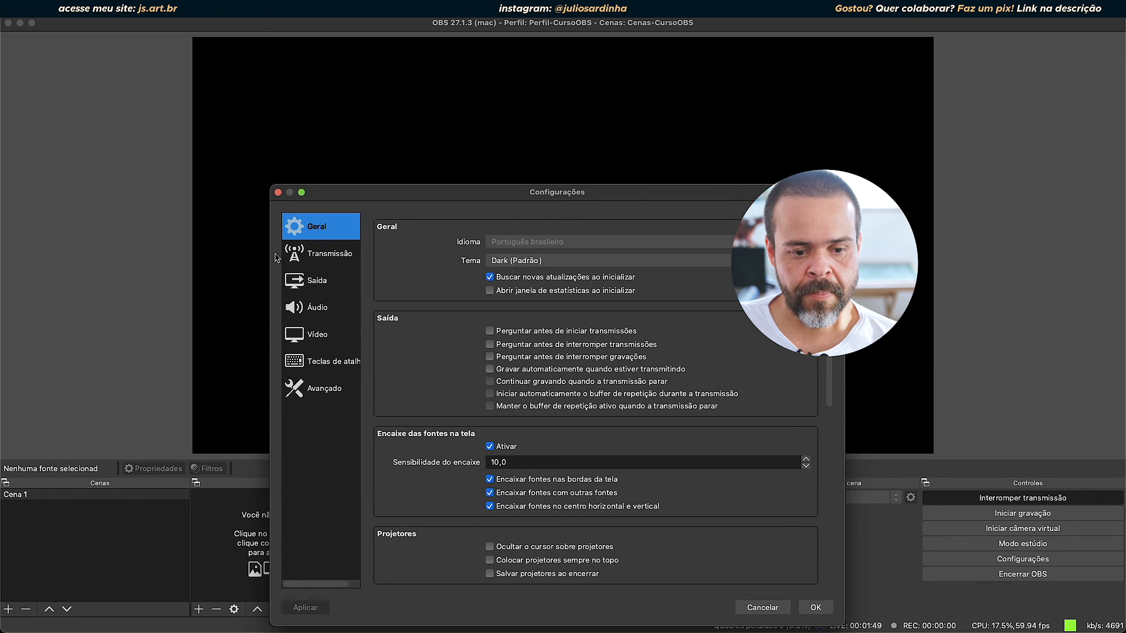
{"action": "left_click", "coordinate": [315, 257]}
{"action": "left_click", "coordinate": [317, 286]}
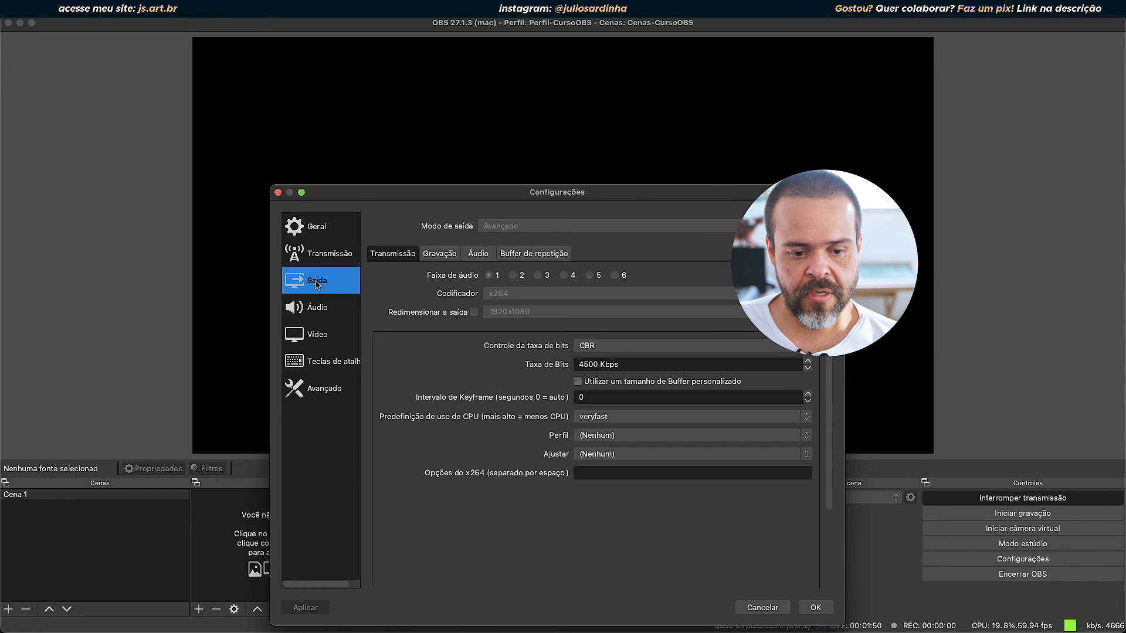
{"action": "left_click", "coordinate": [318, 343]}
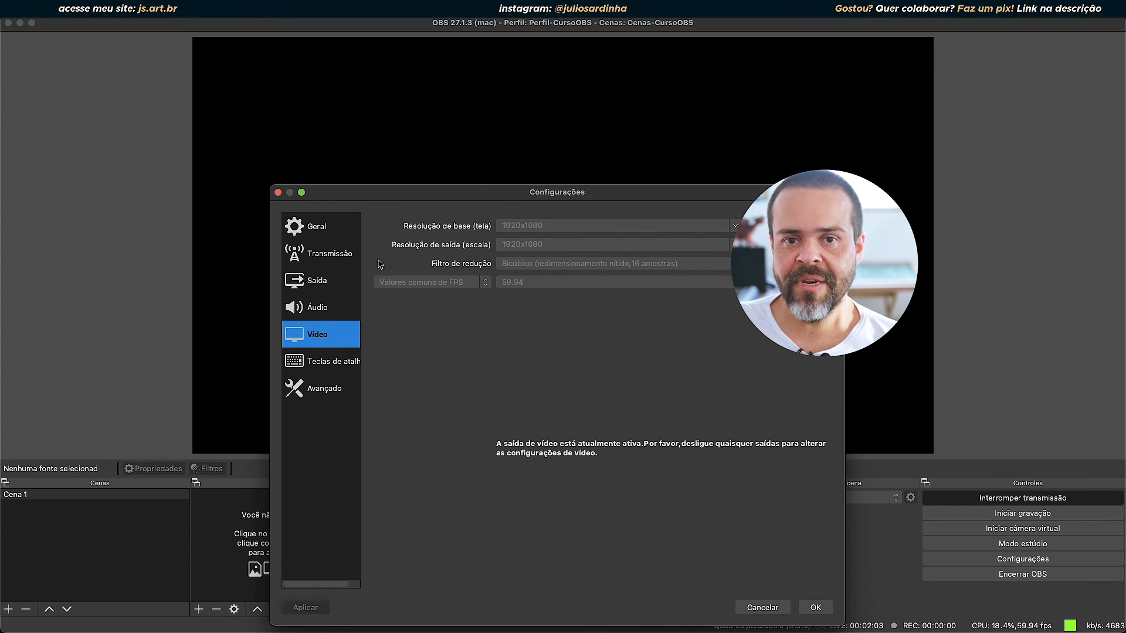
{"action": "left_click", "coordinate": [762, 607]}
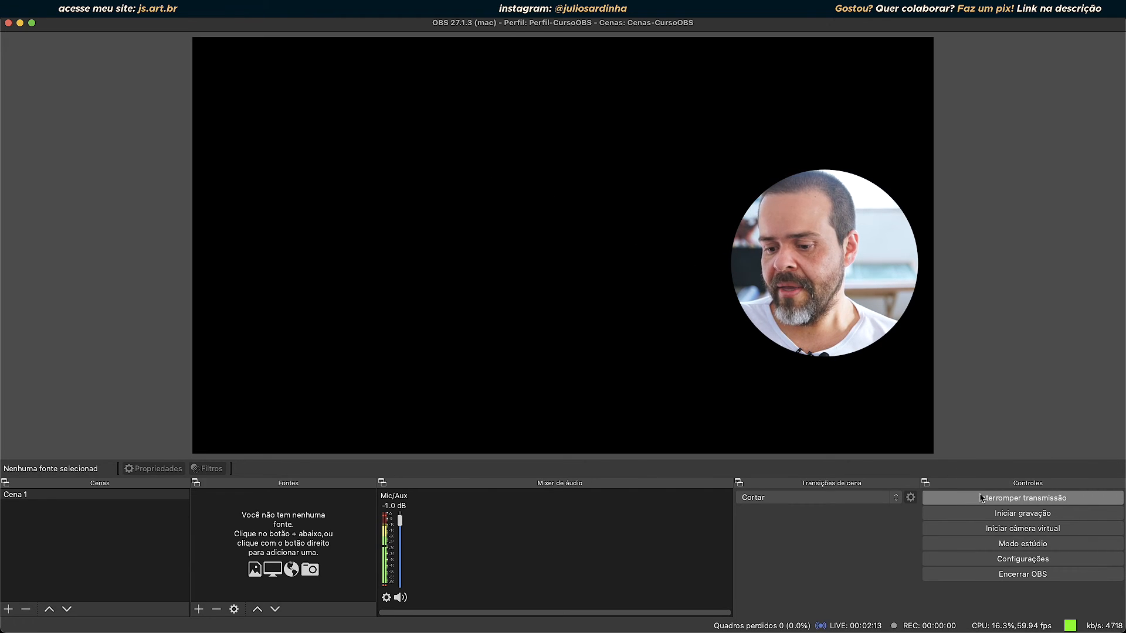
Step: Stop the transmission in OBS, end the live stream in YouTube Studio and return to OBS
{"action": "key", "text": "super+Tab"}
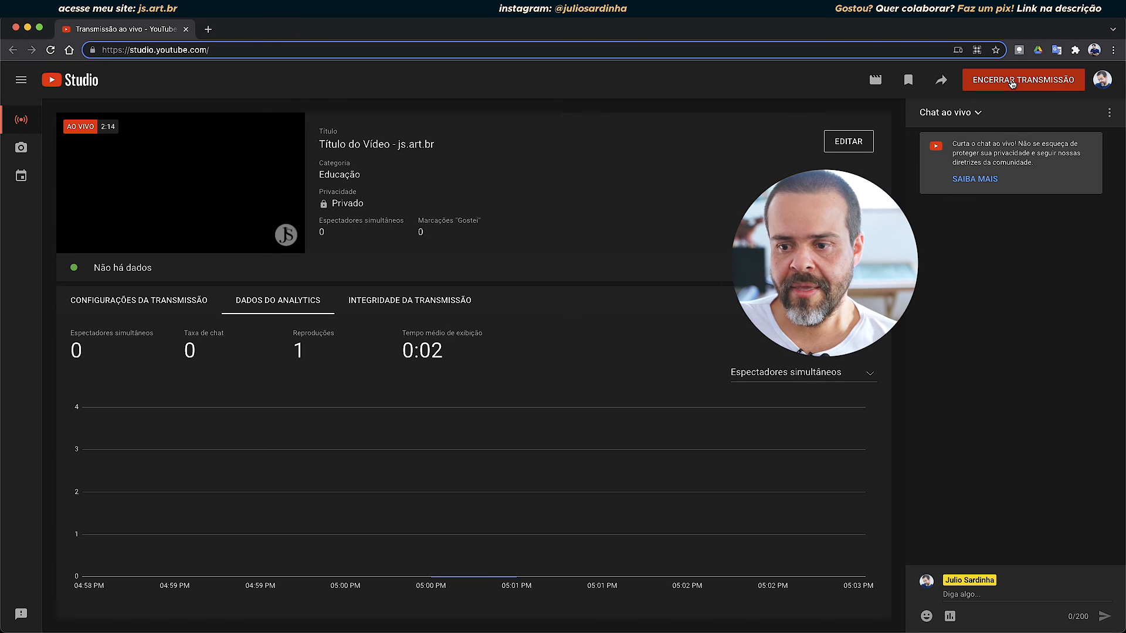
{"action": "key", "text": "super+Tab"}
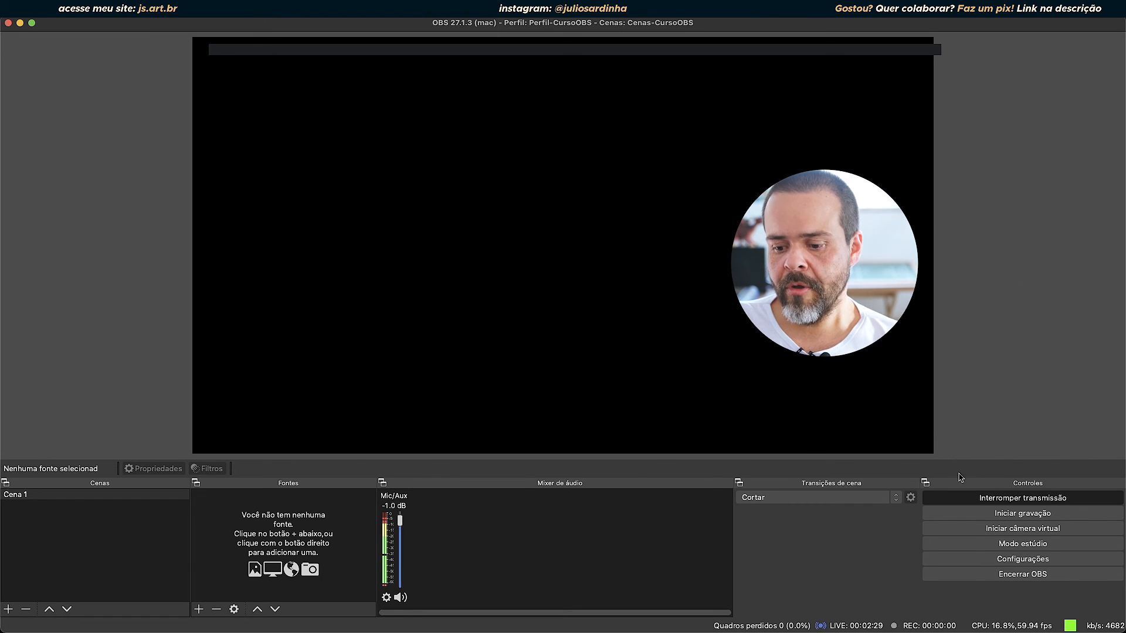
{"action": "left_click", "coordinate": [994, 502]}
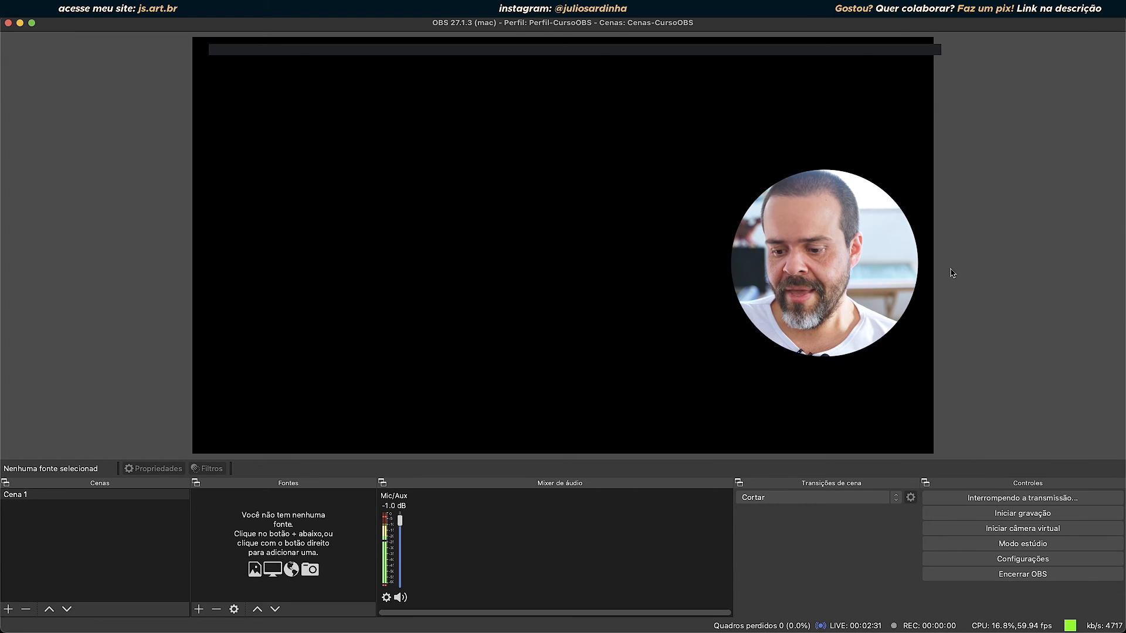
{"action": "key", "text": "super+Tab"}
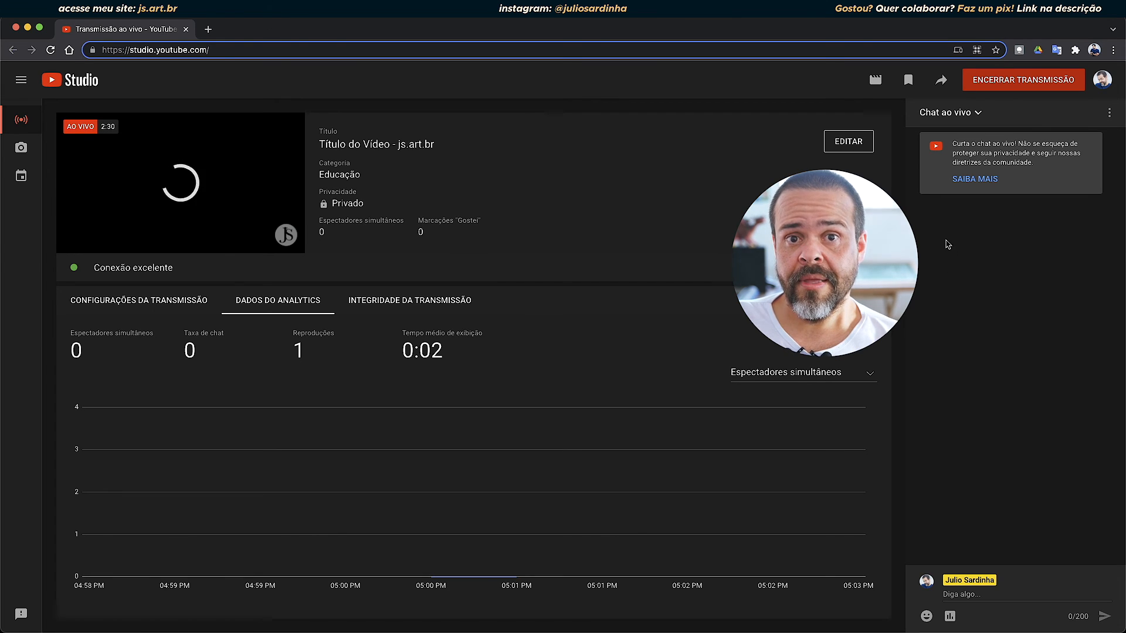
{"action": "left_click", "coordinate": [1006, 86]}
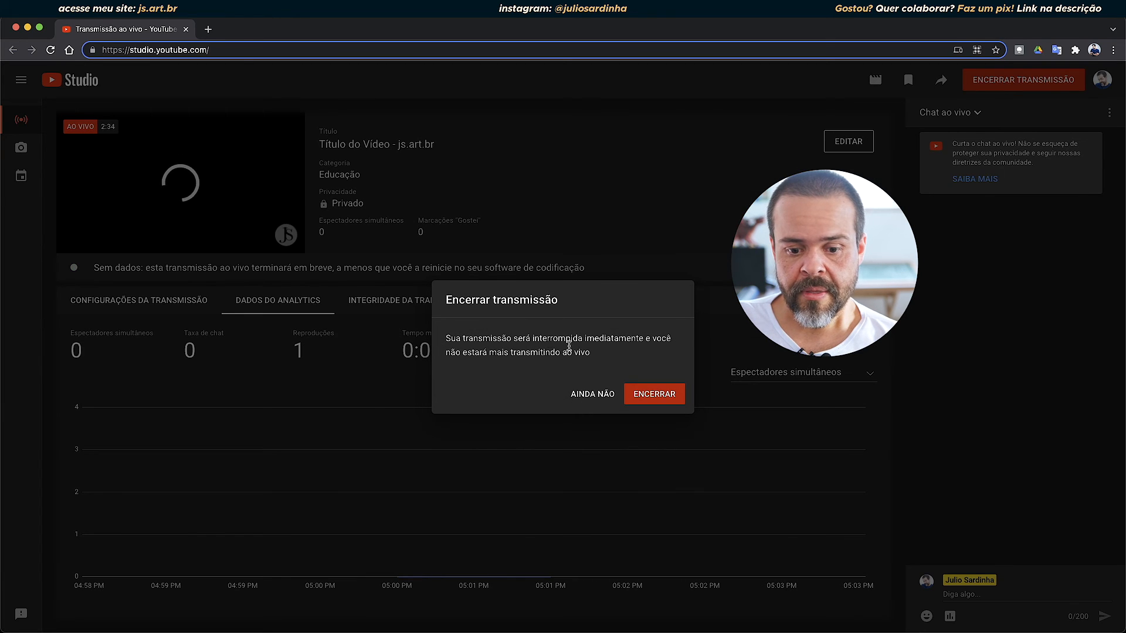
{"action": "left_click", "coordinate": [674, 402]}
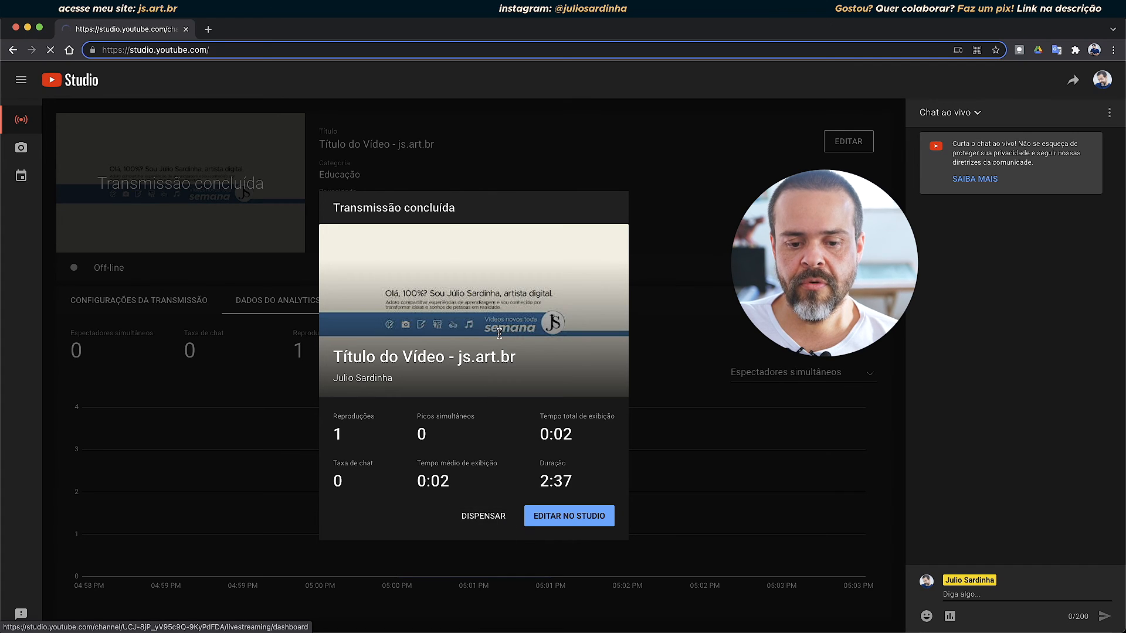
{"action": "key", "text": "super+Tab"}
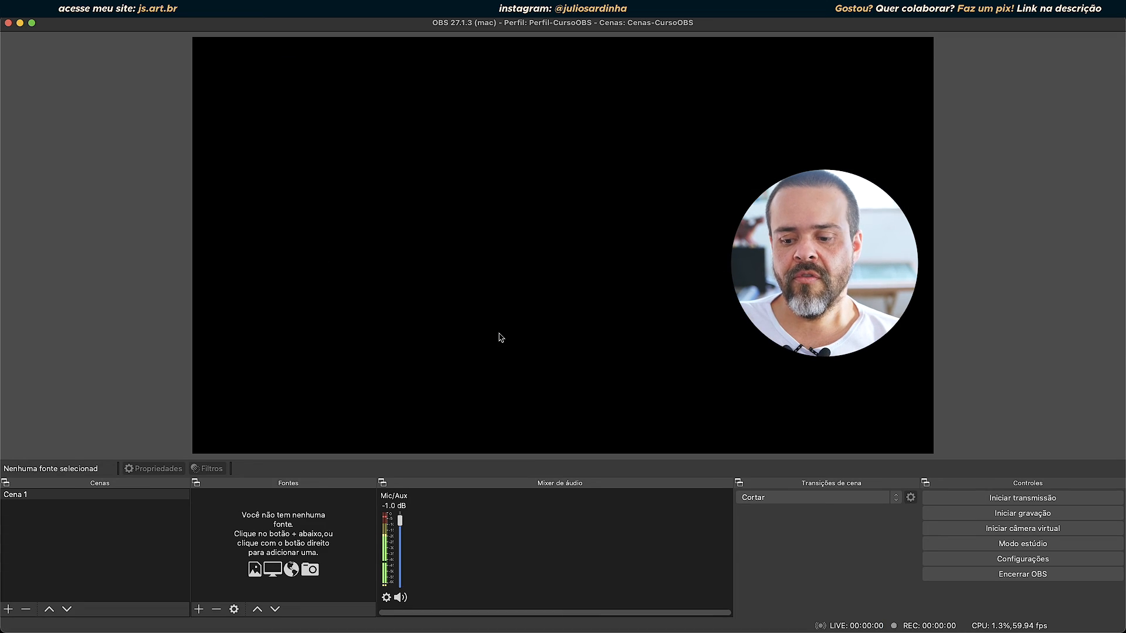